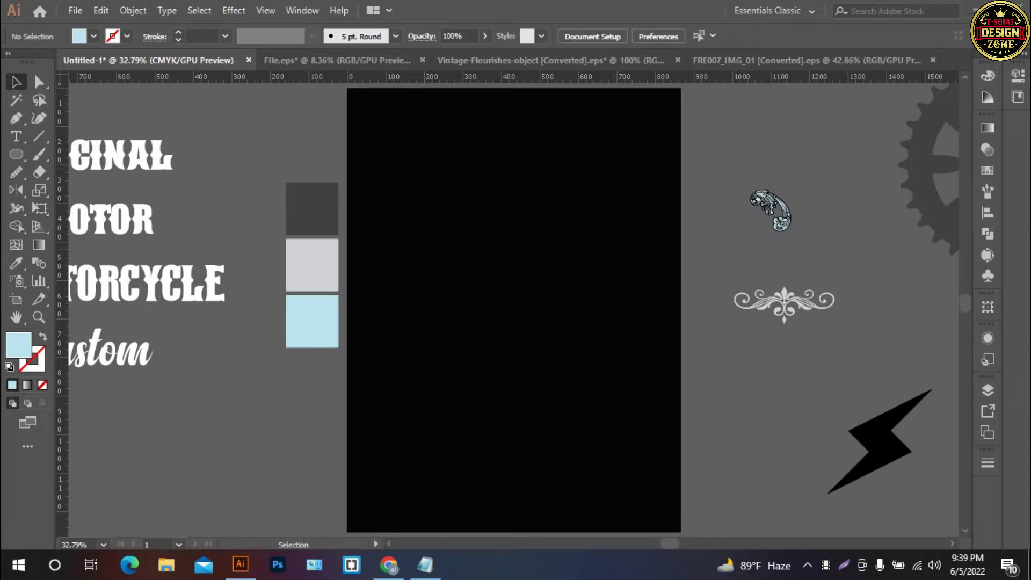
- Select the gear group and scale it down about its centre with the bounding box
{"action": "key", "text": "a"}
{"action": "key", "text": "v"}
{"action": "key", "text": "a"}
{"action": "key", "text": "ctrl+minus"}
{"action": "key", "text": "ctrl+minus"}
{"action": "key", "text": "ctrl+minus"}
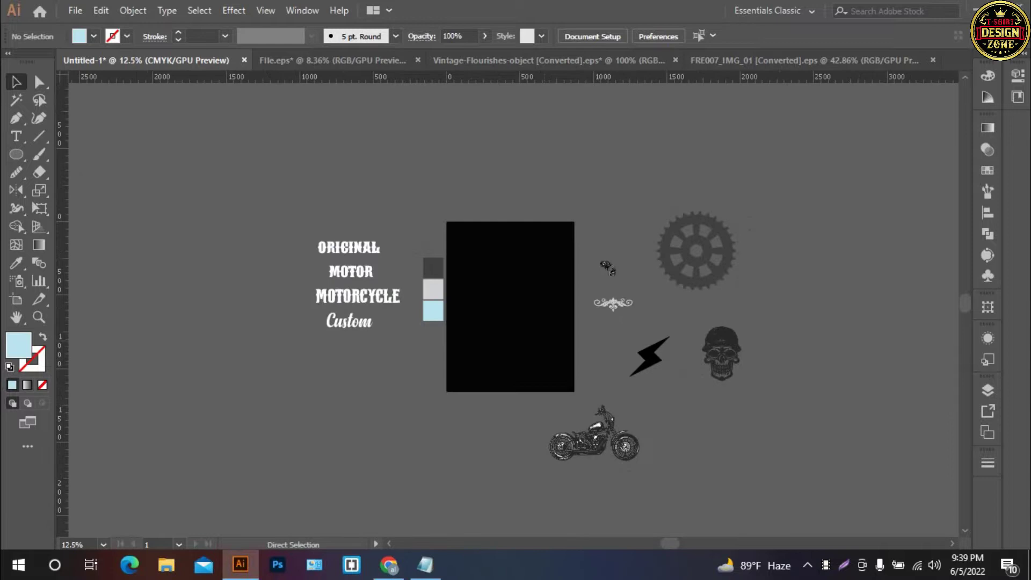
{"action": "key", "text": "a"}
{"action": "key", "text": "ctrl+plus"}
{"action": "key", "text": "ctrl+plus"}
{"action": "left_click_drag", "start_coordinate": [510, 269], "coordinate": [405, 376]}
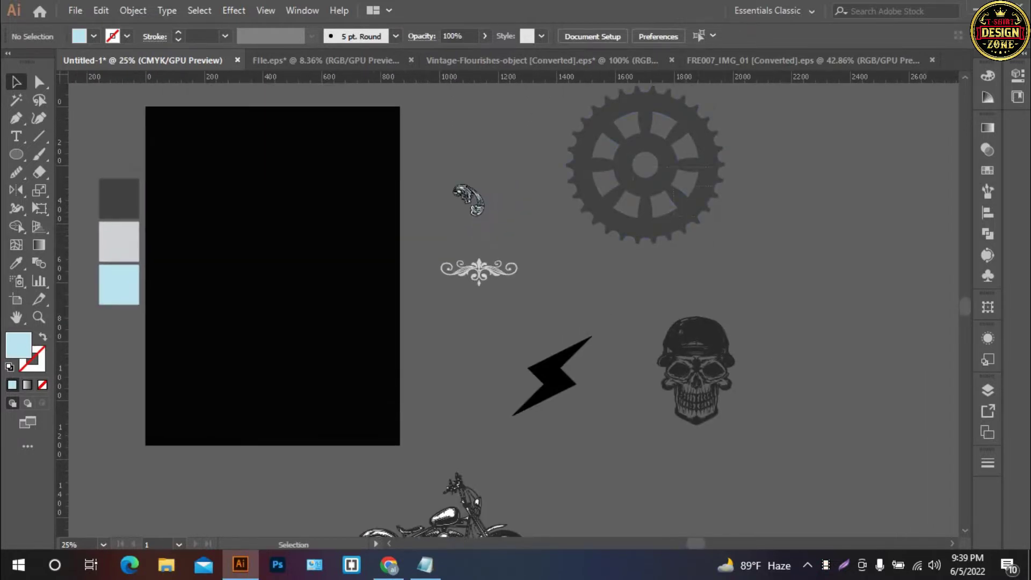
{"action": "left_click", "coordinate": [709, 193]}
{"action": "mouse_move", "coordinate": [724, 164]}
{"action": "left_mouse_down"}
{"action": "mouse_move", "coordinate": [684, 164]}
{"action": "mouse_move", "coordinate": [694, 128]}
{"action": "left_mouse_up"}
{"action": "key", "text": "ctrl+shift+a"}
{"action": "mouse_move", "coordinate": [510, 301]}
{"action": "left_mouse_down"}
{"action": "mouse_move", "coordinate": [576, 309]}
{"action": "mouse_move", "coordinate": [433, 309]}
{"action": "left_mouse_up"}
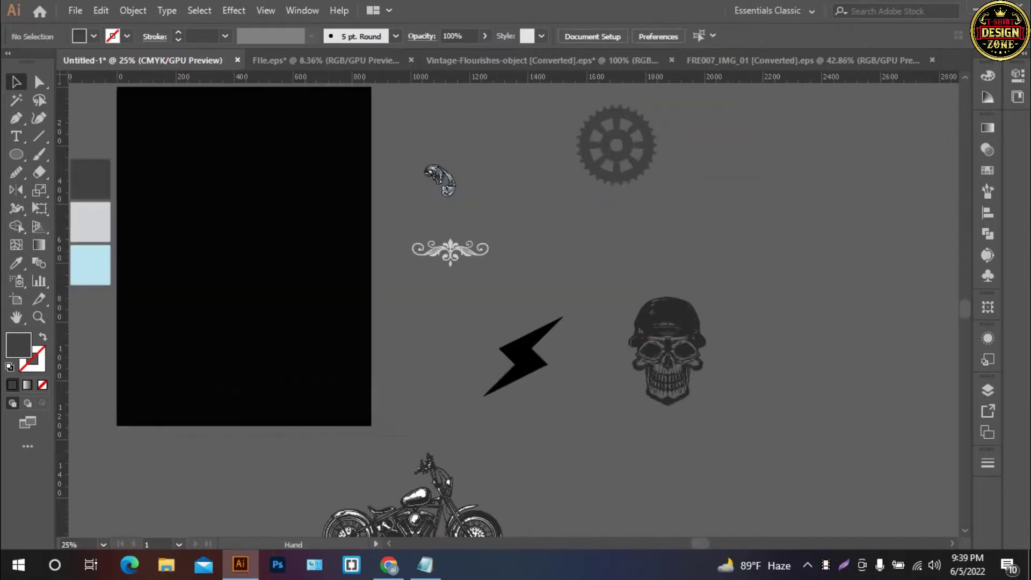
- Change the helmeted skull's fill from dark grey to hex 000000 in the Color Picker
{"action": "left_click", "coordinate": [690, 392]}
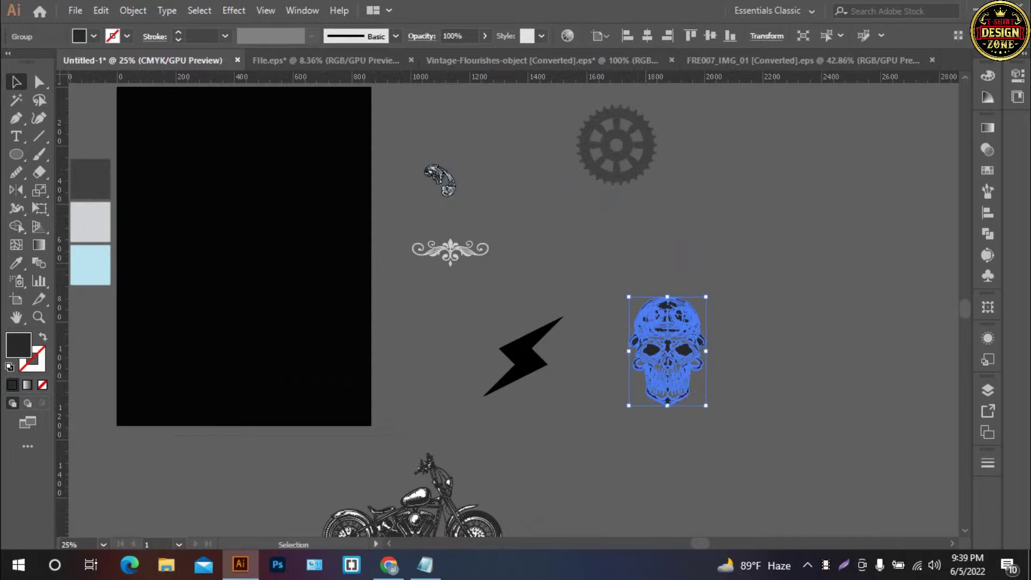
{"action": "double_click", "coordinate": [17, 344]}
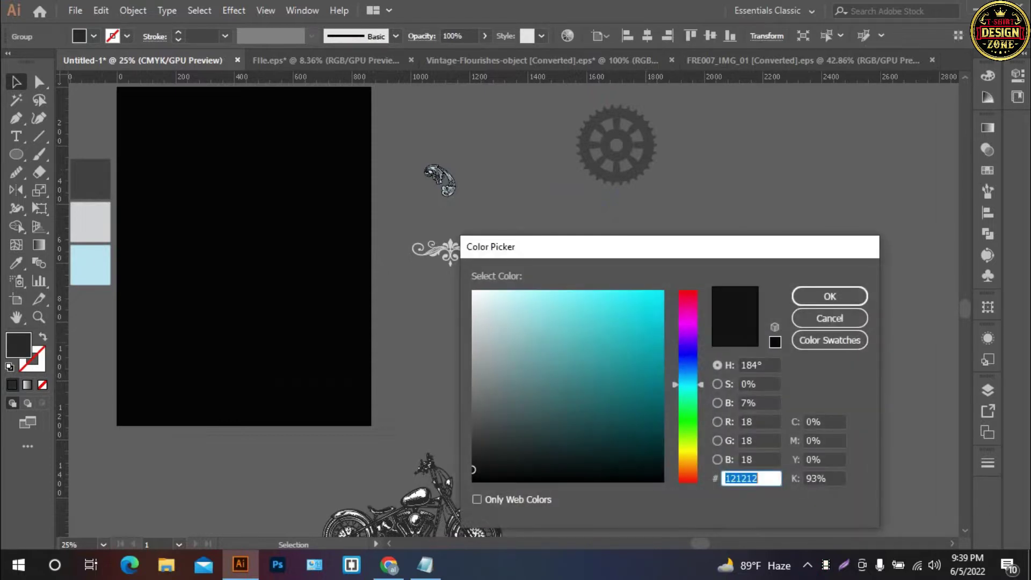
{"action": "left_click", "coordinate": [473, 479]}
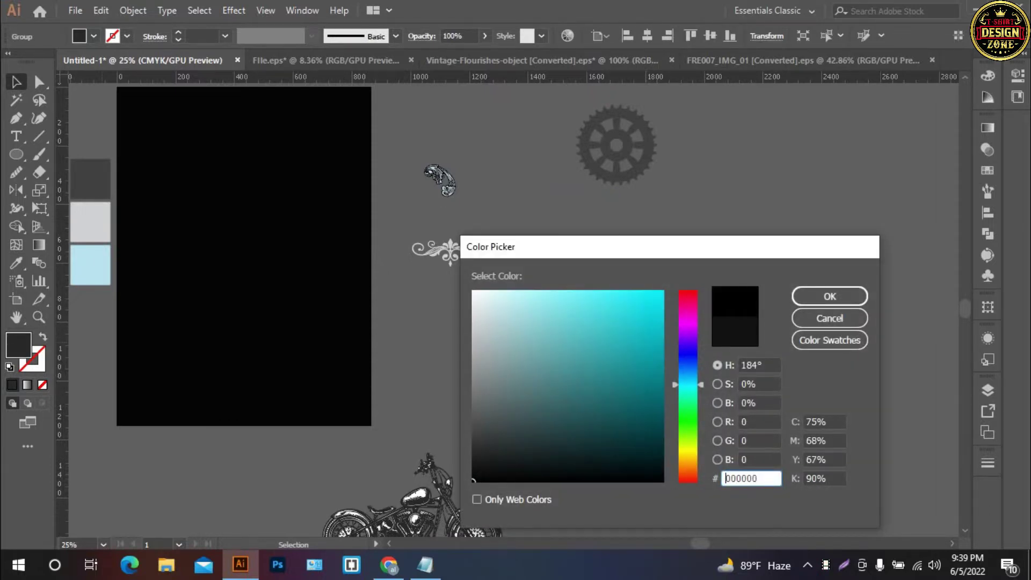
{"action": "left_click", "coordinate": [829, 296]}
{"action": "key", "text": "ctrl+shift+a"}
{"action": "left_click_drag", "start_coordinate": [751, 430], "coordinate": [748, 420]}
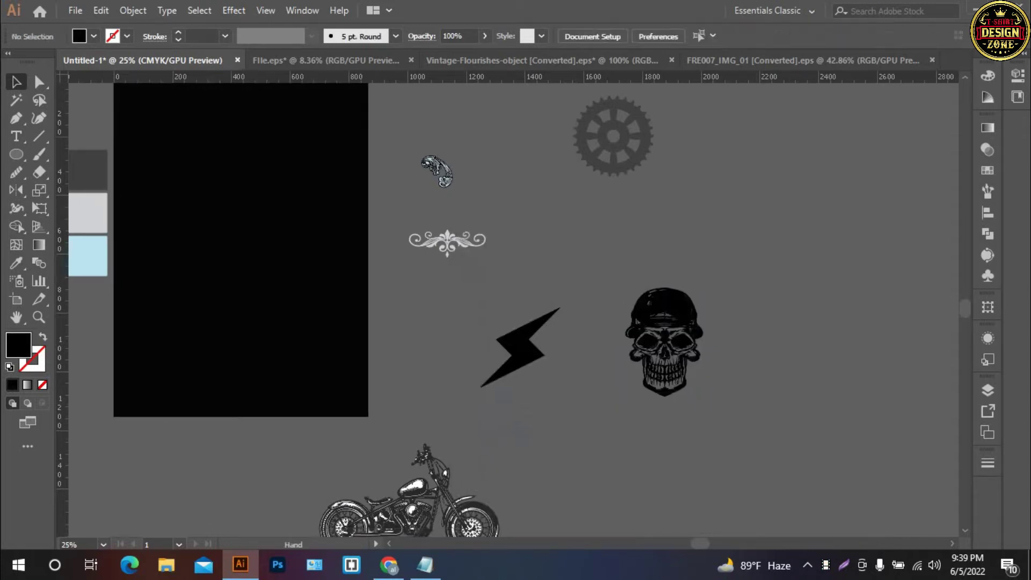
{"action": "left_click_drag", "start_coordinate": [439, 495], "coordinate": [486, 329]}
- Inside the isolated motorcycle group, select all dark paths and fill them with 000000
{"action": "left_click", "coordinate": [486, 329]}
{"action": "double_click", "coordinate": [486, 329]}
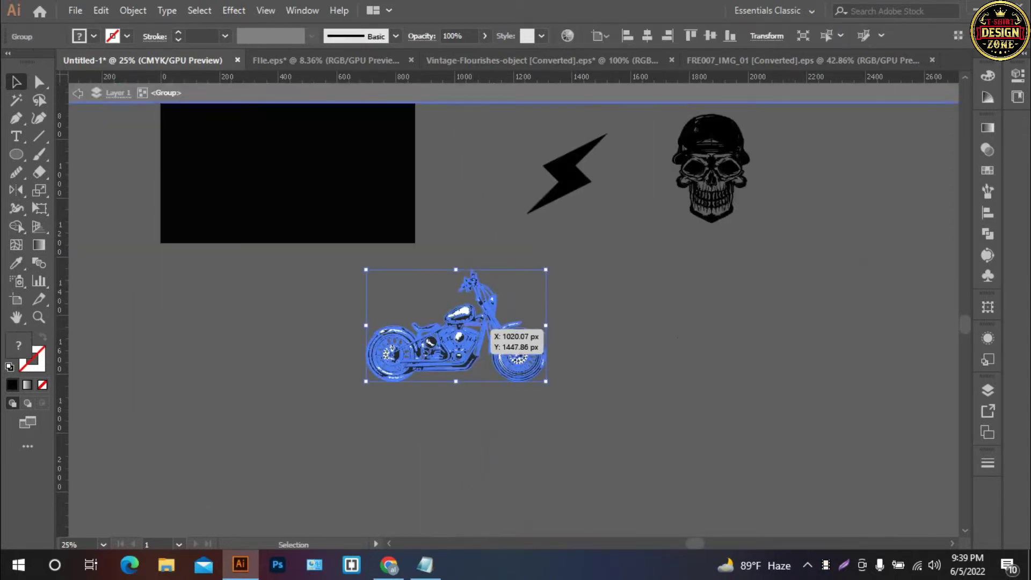
{"action": "key", "text": "ctrl+shift+a"}
{"action": "key", "text": "ctrl+plus"}
{"action": "key", "text": "ctrl+plus"}
{"action": "left_click_drag", "start_coordinate": [805, 430], "coordinate": [451, 355]}
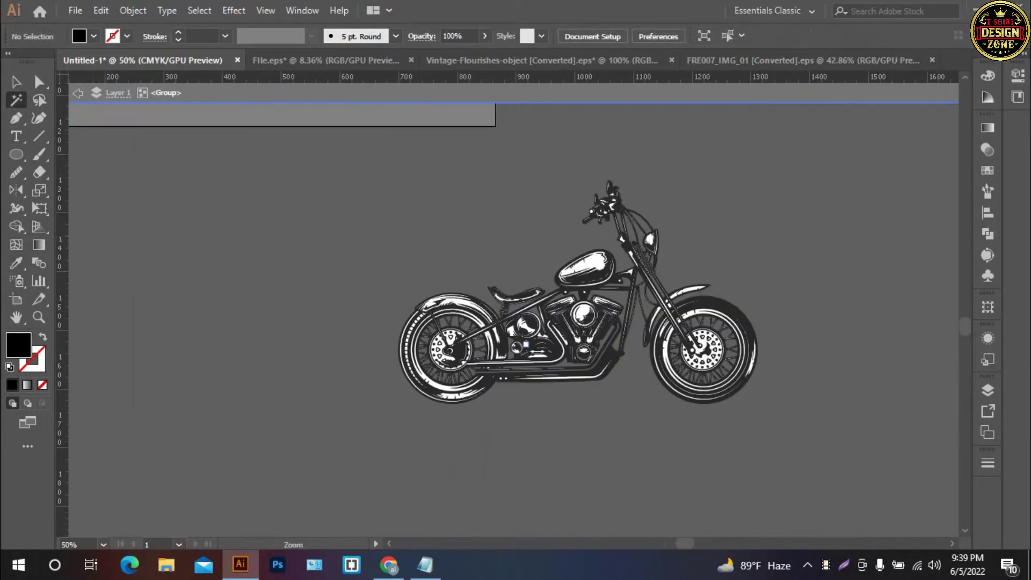
{"action": "scroll", "coordinate": [577, 419], "scroll_direction": "up", "scroll_amount": 2}
{"action": "left_click", "coordinate": [652, 303]}
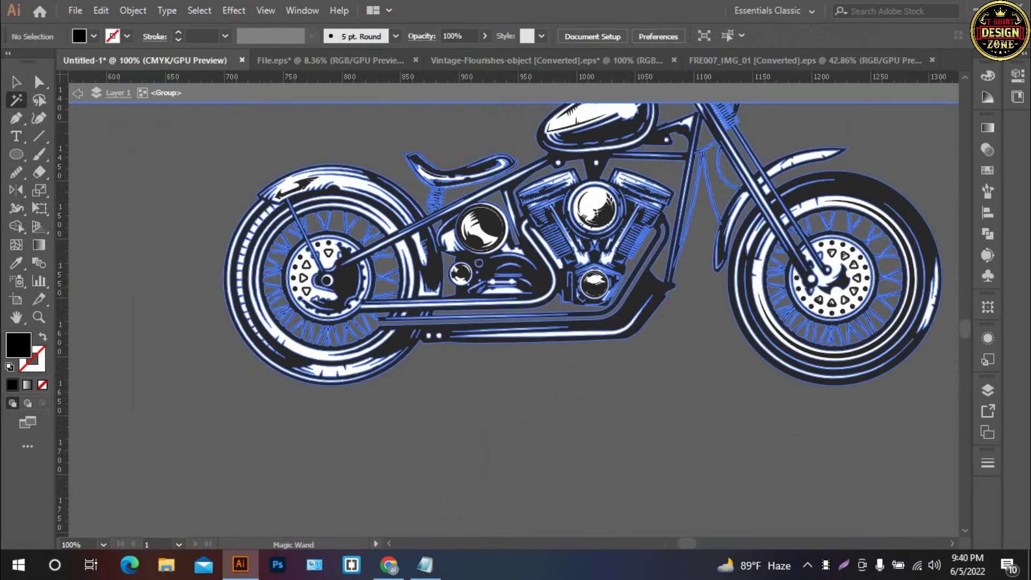
{"action": "key", "text": "ctrl+a"}
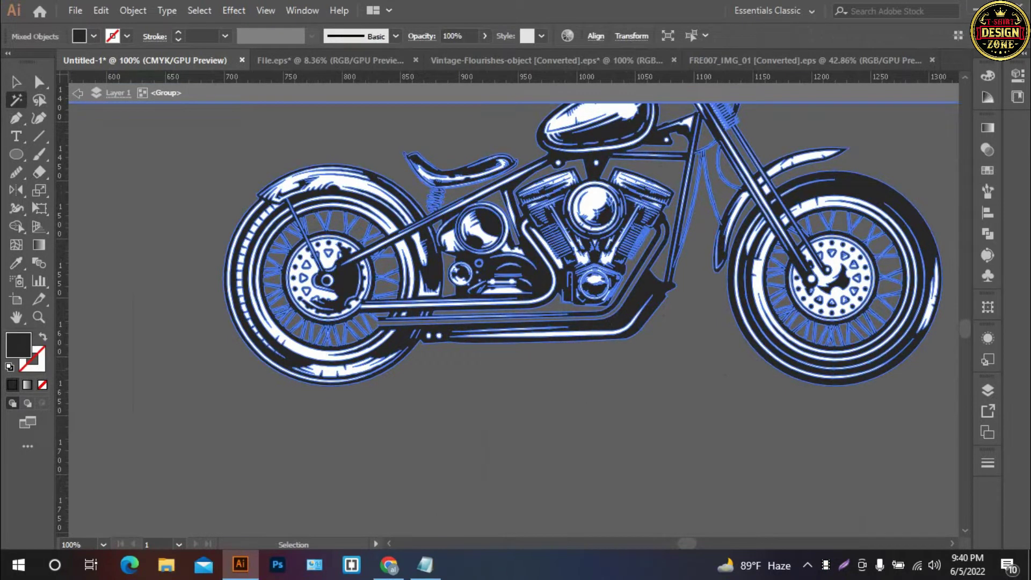
{"action": "double_click", "coordinate": [18, 345]}
{"action": "type", "text": "000000"}
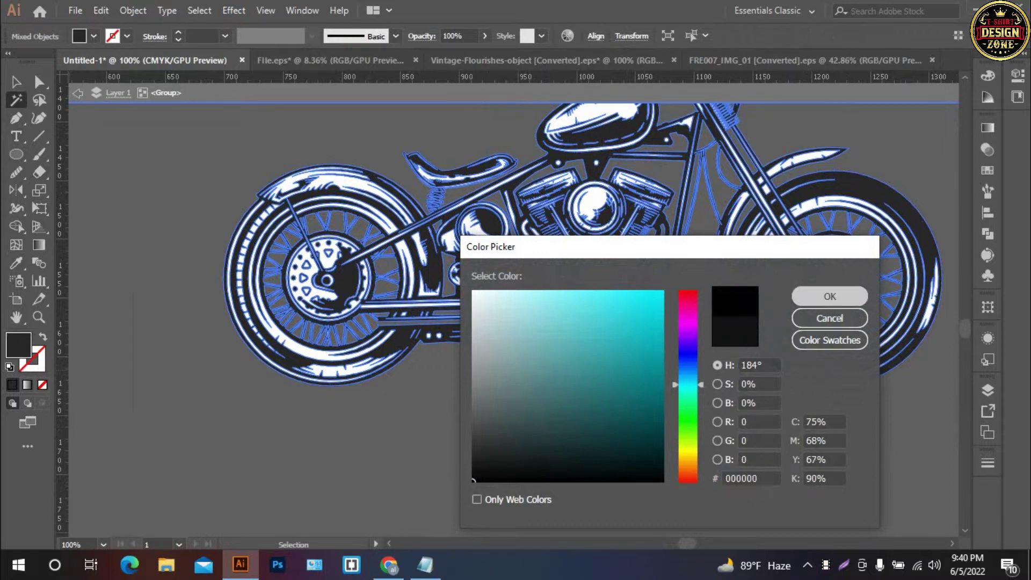
{"action": "key", "text": "Return"}
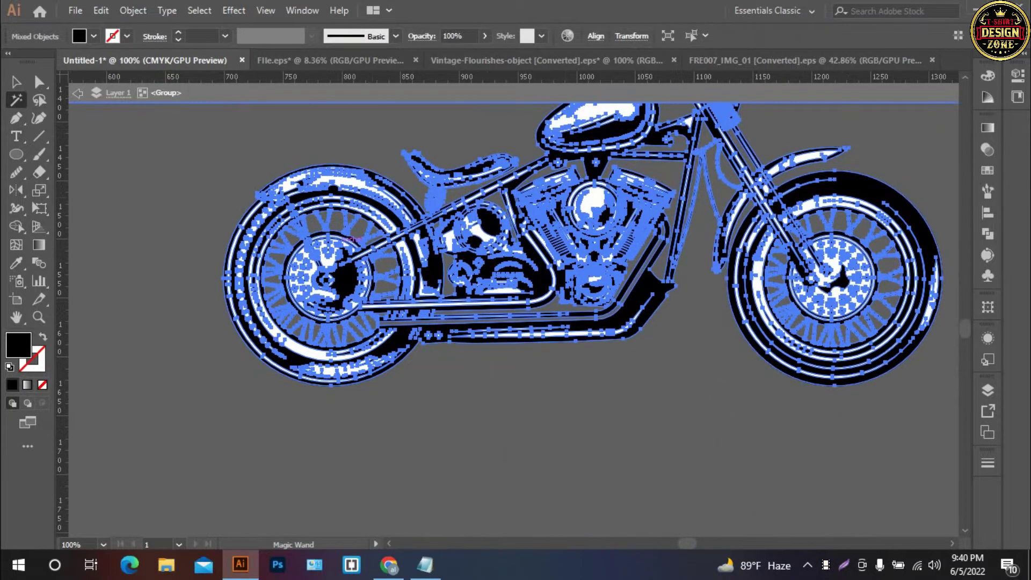
- Delete the motorcycle's white highlight shapes and exit isolation mode
{"action": "key", "text": "ctrl+equal"}
{"action": "key", "text": "ctrl+equal"}
{"action": "left_click", "coordinate": [727, 486]}
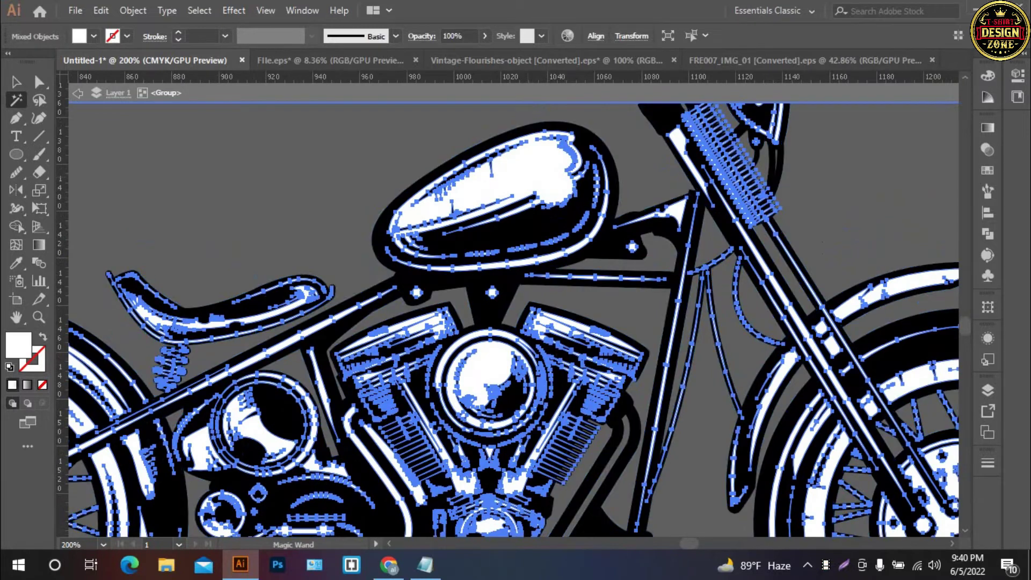
{"action": "key", "text": "Delete"}
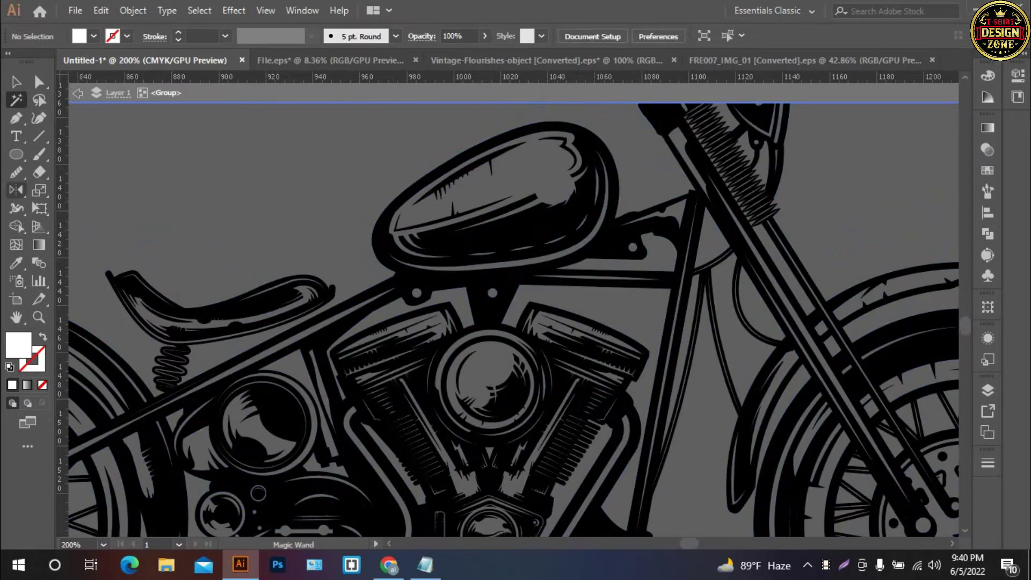
{"action": "key", "text": "v"}
{"action": "key", "text": "Escape"}
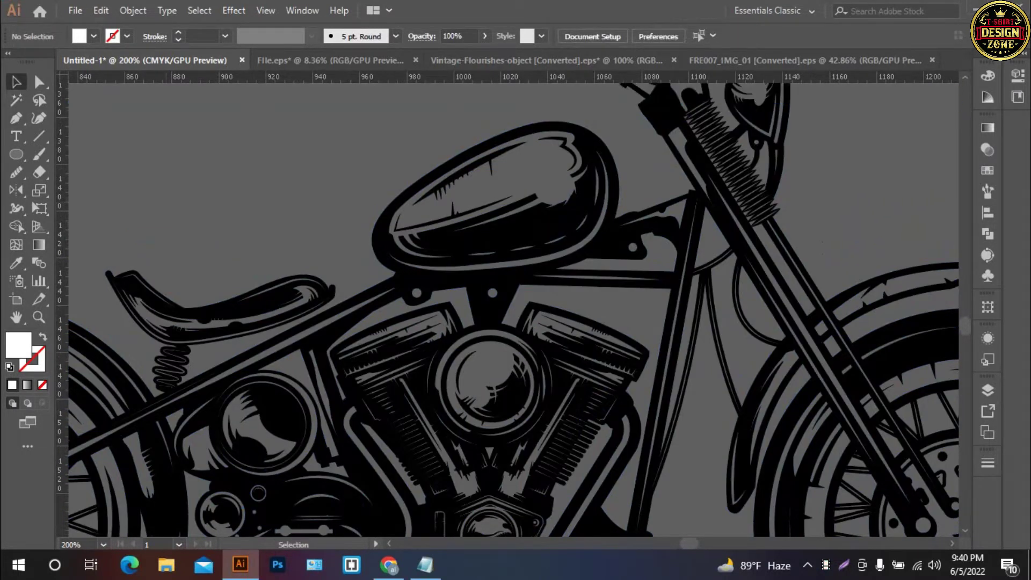
{"action": "key", "text": "ctrl+0"}
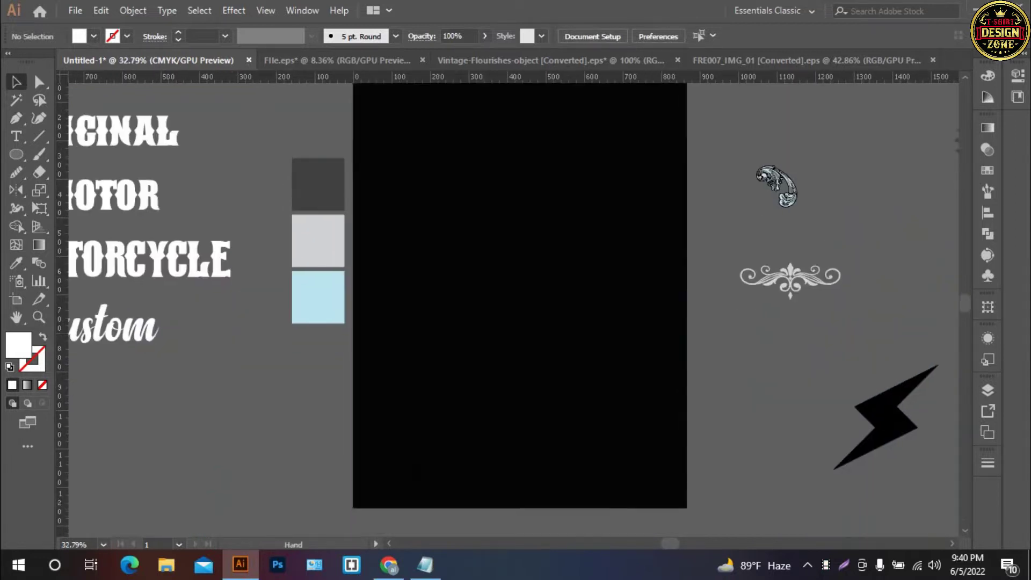
- Drag the motorcycle group upward so it sits beside the artboard and skull
{"action": "scroll", "coordinate": [782, 215], "scroll_direction": "down", "scroll_amount": 5}
{"action": "left_click", "coordinate": [746, 446]}
{"action": "left_click_drag", "start_coordinate": [746, 449], "coordinate": [744, 400]}
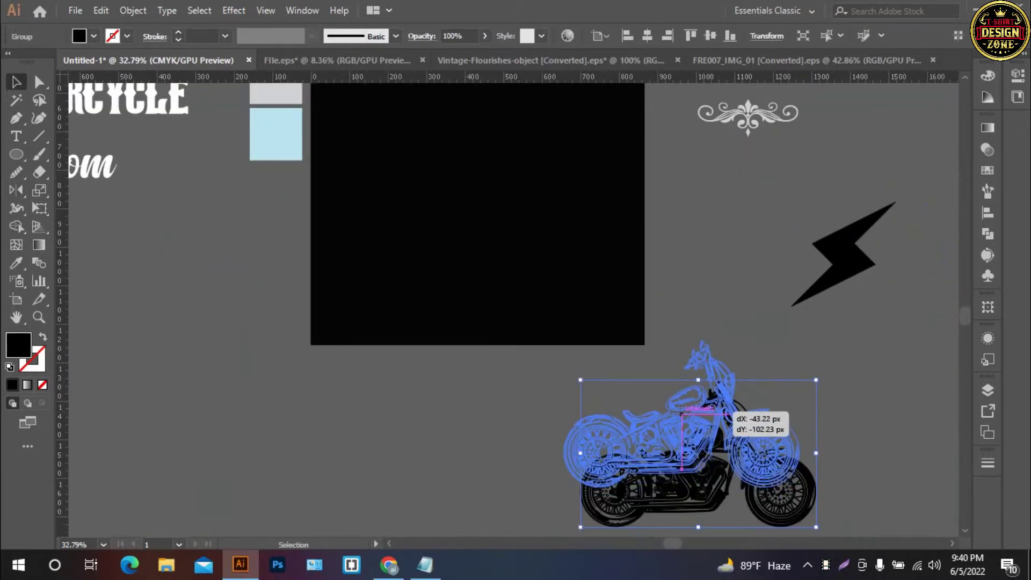
{"action": "left_click_drag", "start_coordinate": [698, 268], "coordinate": [556, 413]}
{"action": "left_click_drag", "start_coordinate": [601, 532], "coordinate": [536, 417]}
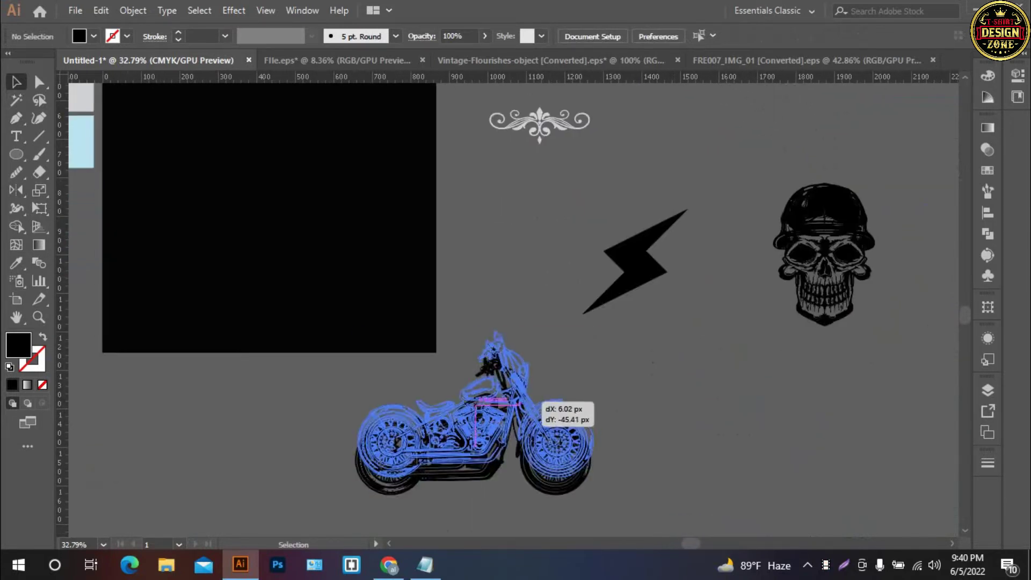
{"action": "mouse_move", "coordinate": [537, 45]}
{"action": "left_mouse_down"}
{"action": "mouse_move", "coordinate": [647, 88]}
{"action": "mouse_move", "coordinate": [771, 210]}
{"action": "left_mouse_up"}
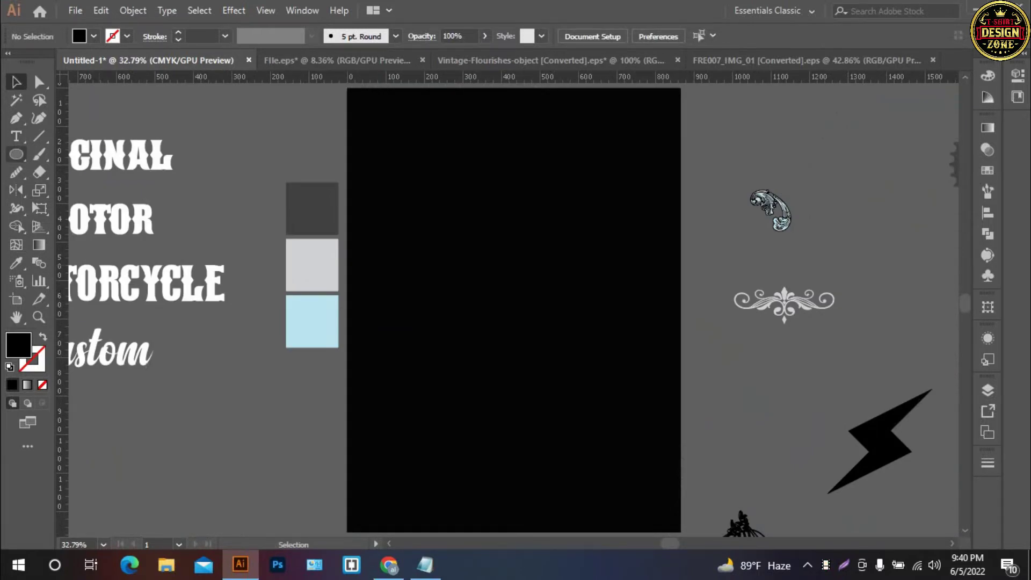
- Draw a hexagon across the artboard centre with no fill and a white 10 pt stroke
{"action": "left_click", "coordinate": [16, 154]}
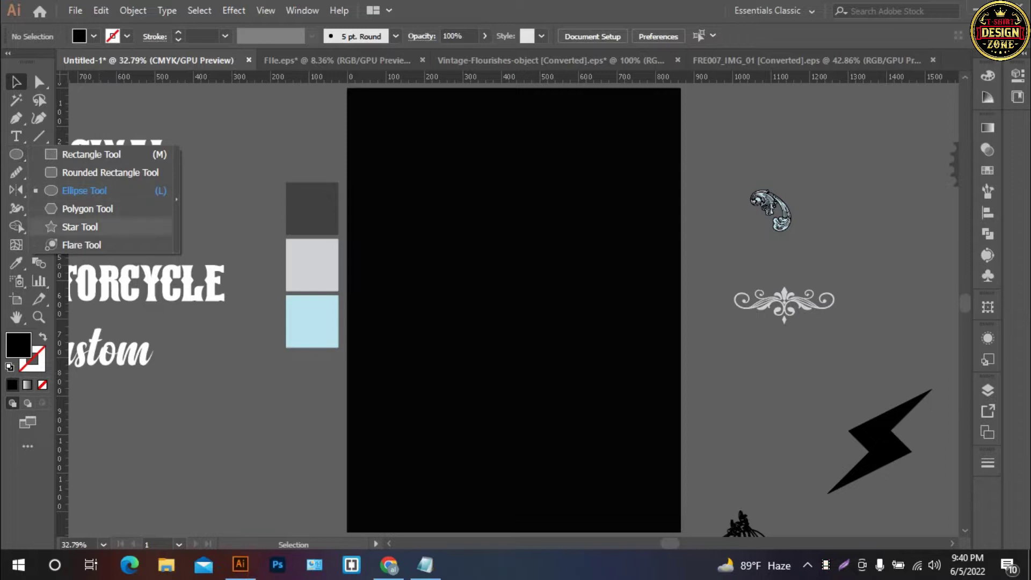
{"action": "left_click", "coordinate": [86, 208]}
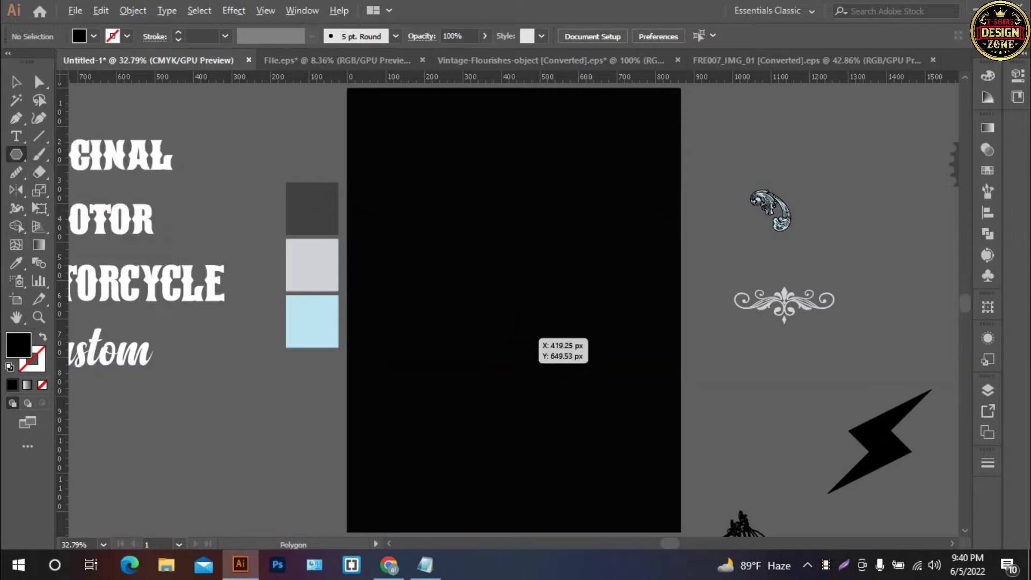
{"action": "left_click_drag", "start_coordinate": [505, 332], "coordinate": [623, 427]}
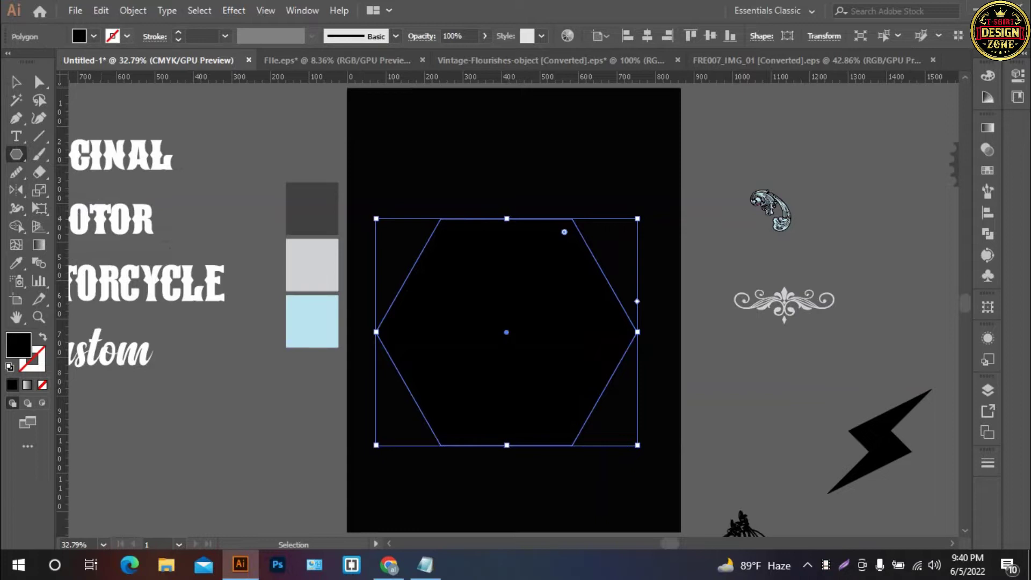
{"action": "key", "text": "shift+x"}
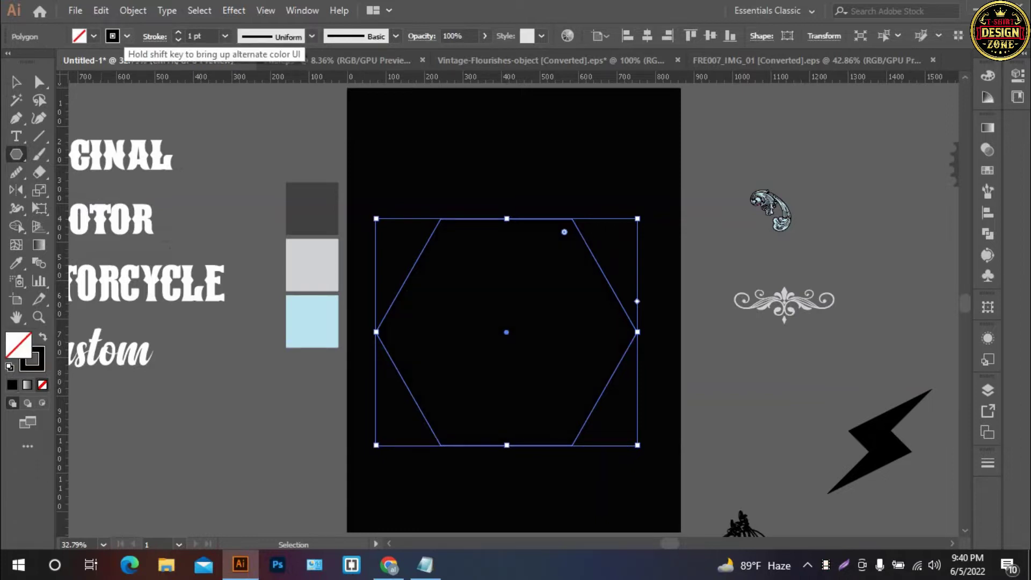
{"action": "left_click", "coordinate": [113, 36]}
{"action": "left_click", "coordinate": [32, 62]}
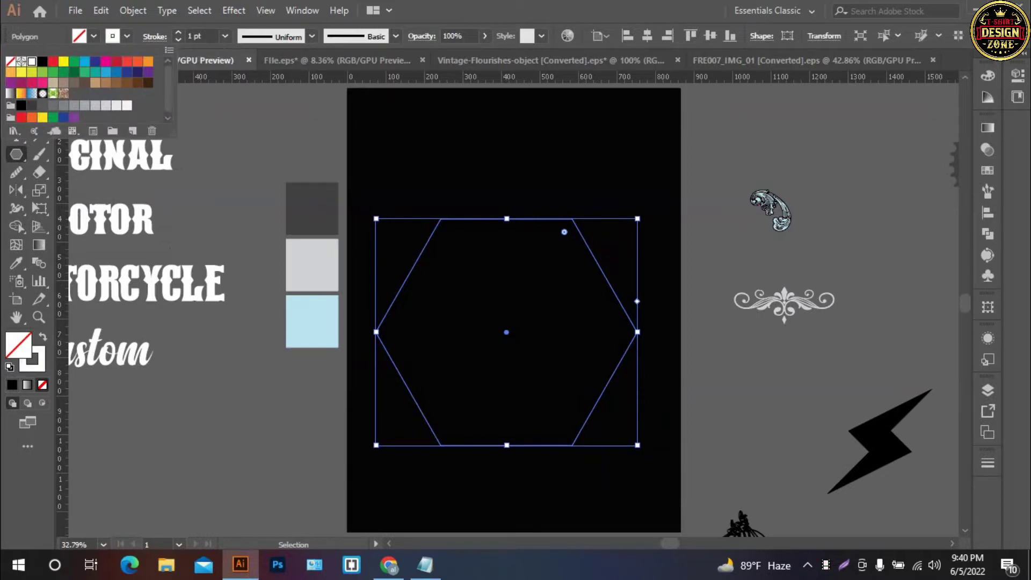
{"action": "left_click", "coordinate": [179, 32]}
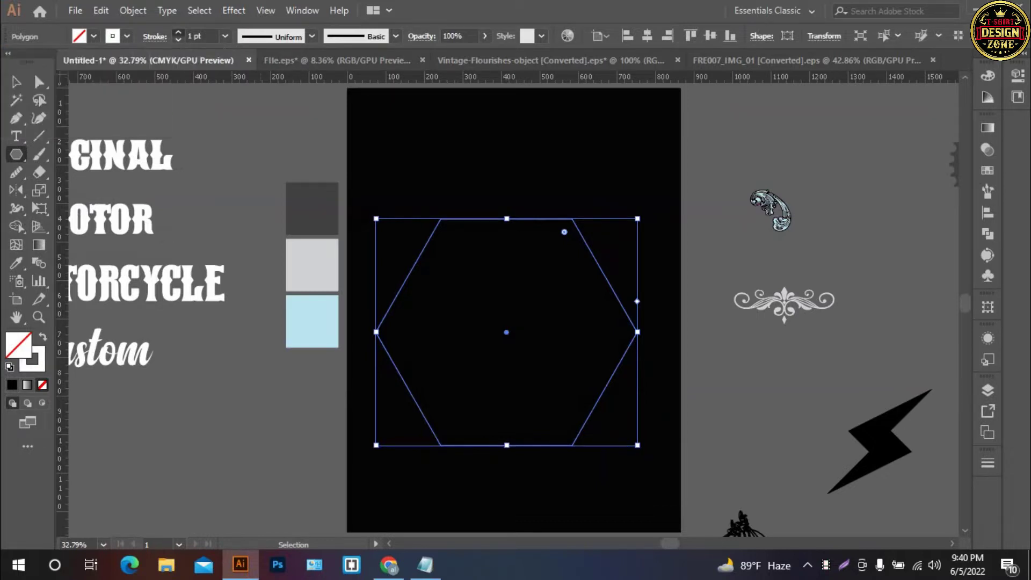
{"action": "left_click", "coordinate": [178, 32]}
{"action": "left_click", "coordinate": [178, 33]}
{"action": "left_click", "coordinate": [178, 33]}
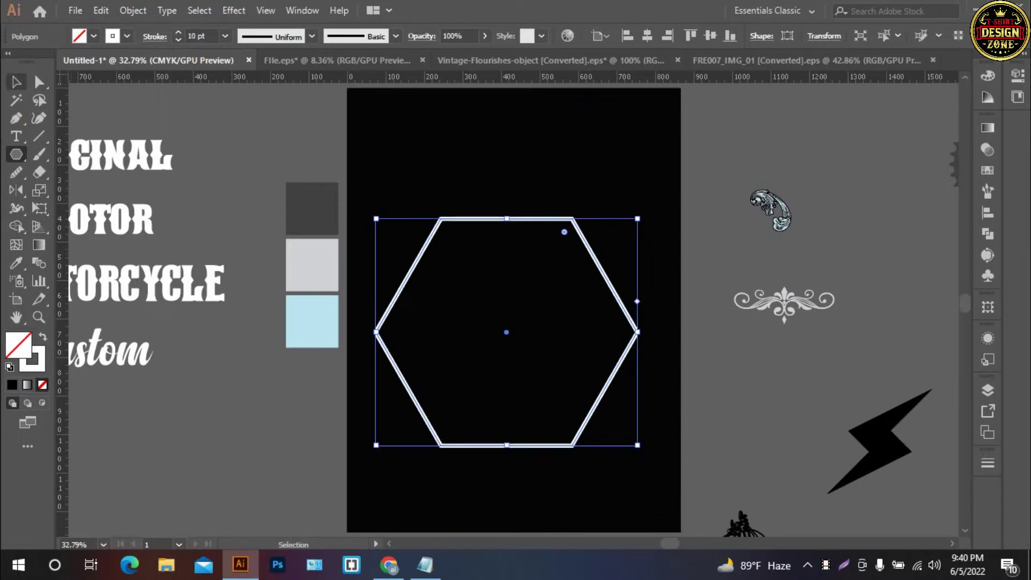
{"action": "key", "text": "v"}
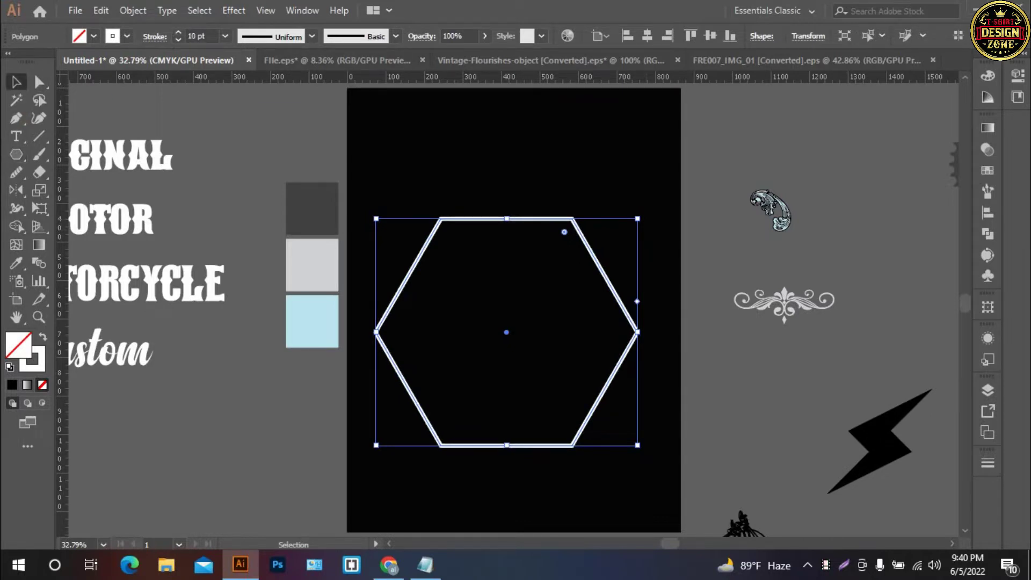
- Rotate the hexagon to stand on a point and centre it on the artboard
{"action": "left_click_drag", "start_coordinate": [671, 269], "coordinate": [586, 394]}
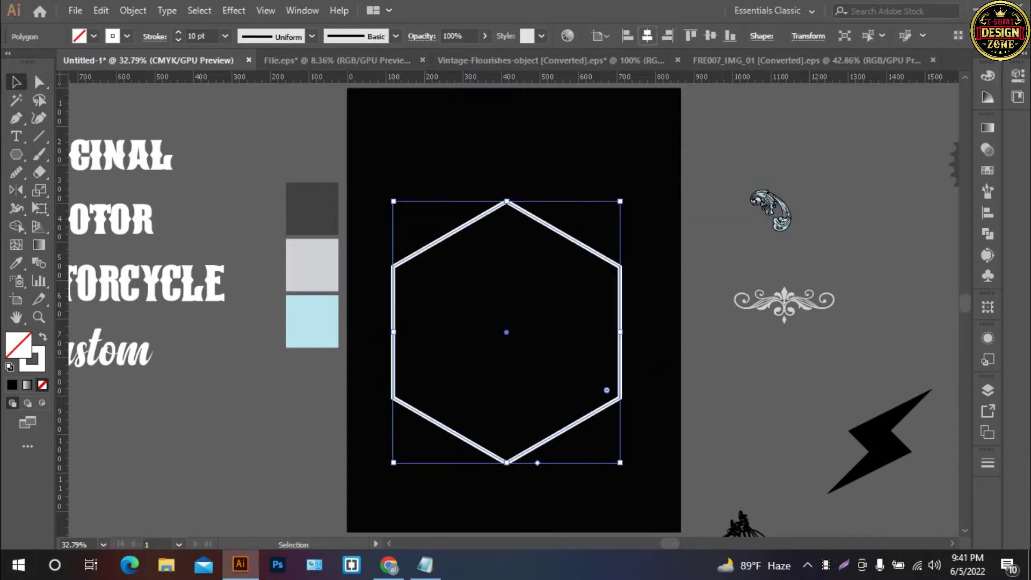
{"action": "left_click", "coordinate": [647, 35]}
{"action": "left_click", "coordinate": [710, 36]}
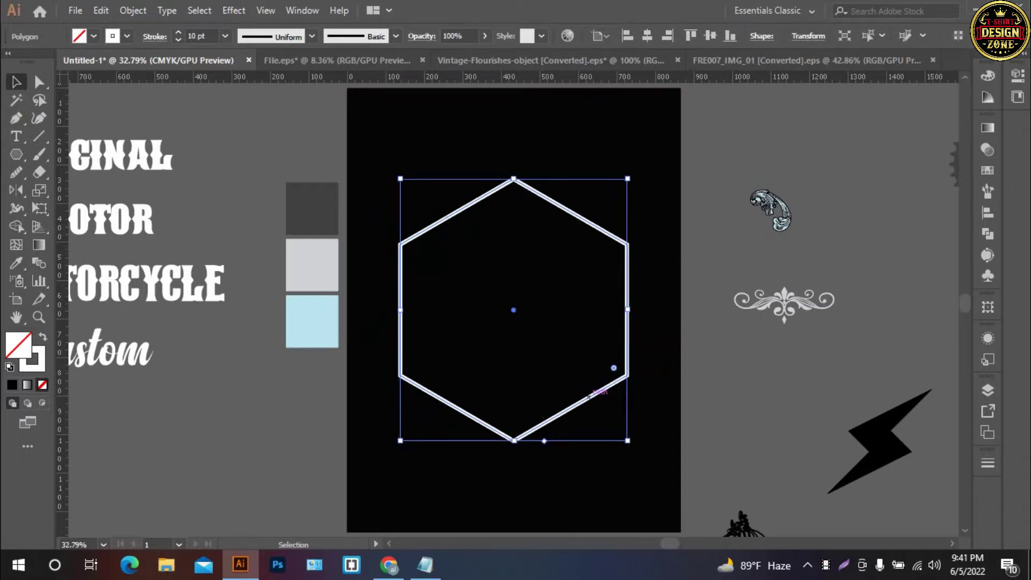
{"action": "left_click", "coordinate": [601, 391]}
- Stretch the hexagon slightly taller and thicken its outline to 12 pt
{"action": "left_click", "coordinate": [454, 214]}
{"action": "left_click_drag", "start_coordinate": [514, 440], "coordinate": [514, 449]}
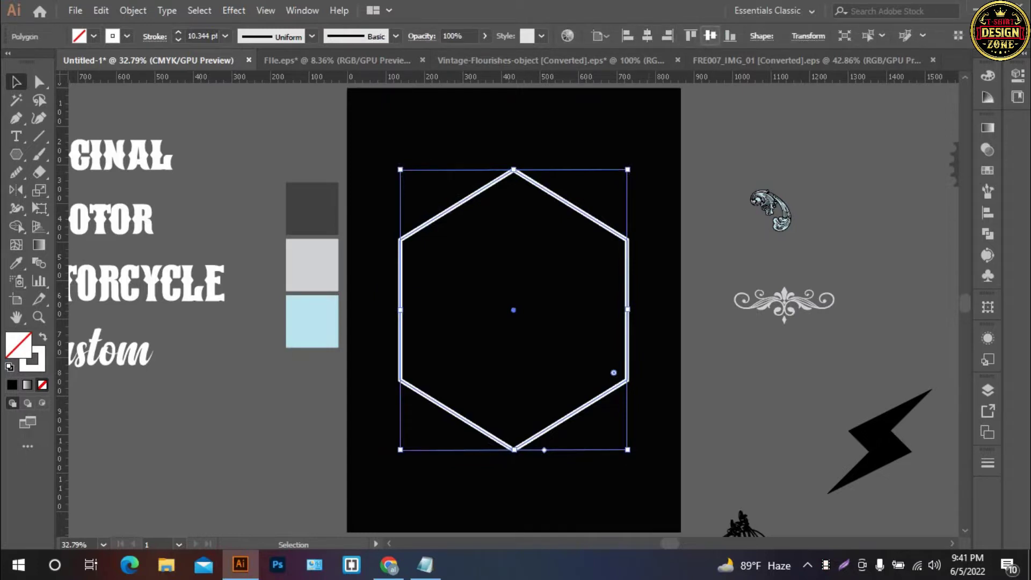
{"action": "key", "text": "ctrl+shift+a"}
{"action": "left_click", "coordinate": [613, 372]}
{"action": "left_click", "coordinate": [178, 31]}
{"action": "key", "text": "ctrl+shift+a"}
{"action": "left_click", "coordinate": [613, 372]}
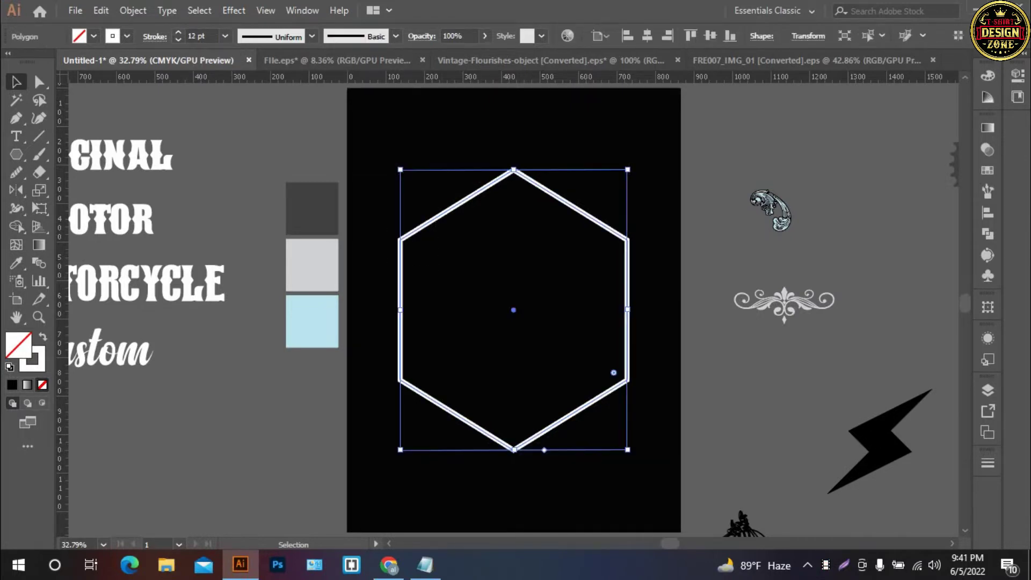
{"action": "key", "text": "ctrl+shift+a"}
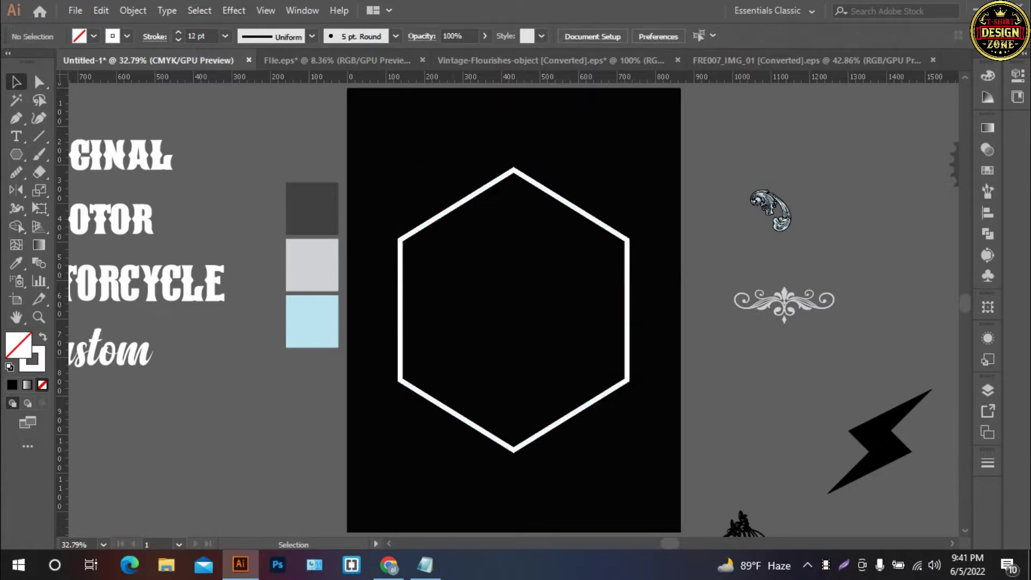
- Resize the hexagon slightly from its top handle, then open the Object menu
{"action": "left_click", "coordinate": [456, 204]}
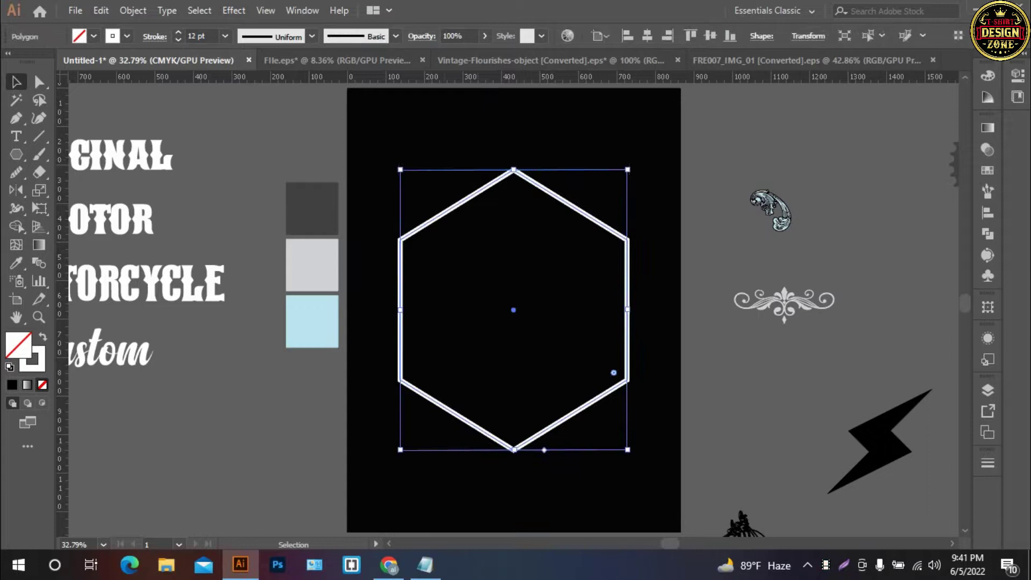
{"action": "left_click_drag", "start_coordinate": [514, 169], "coordinate": [514, 174]}
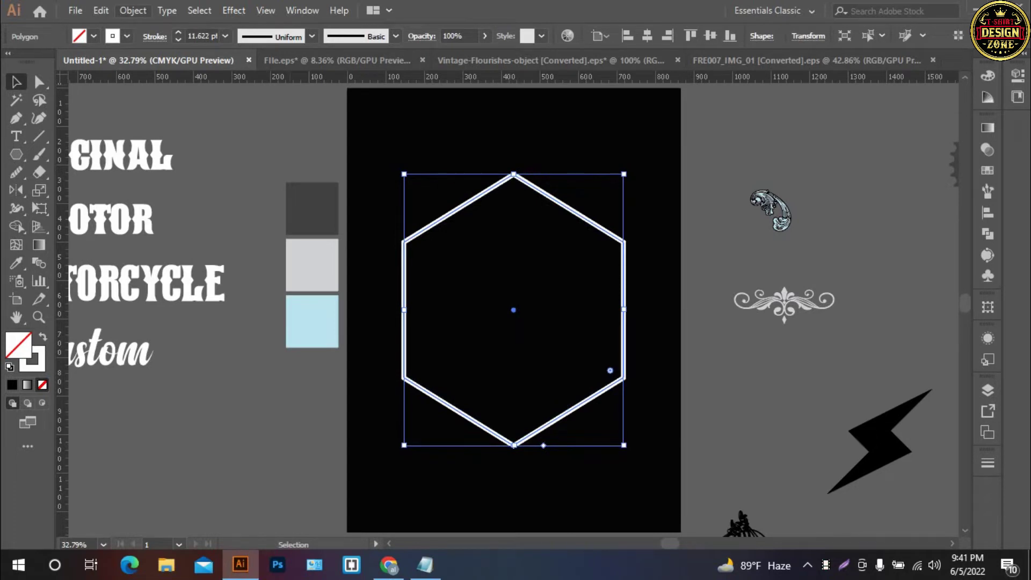
{"action": "left_click", "coordinate": [132, 11]}
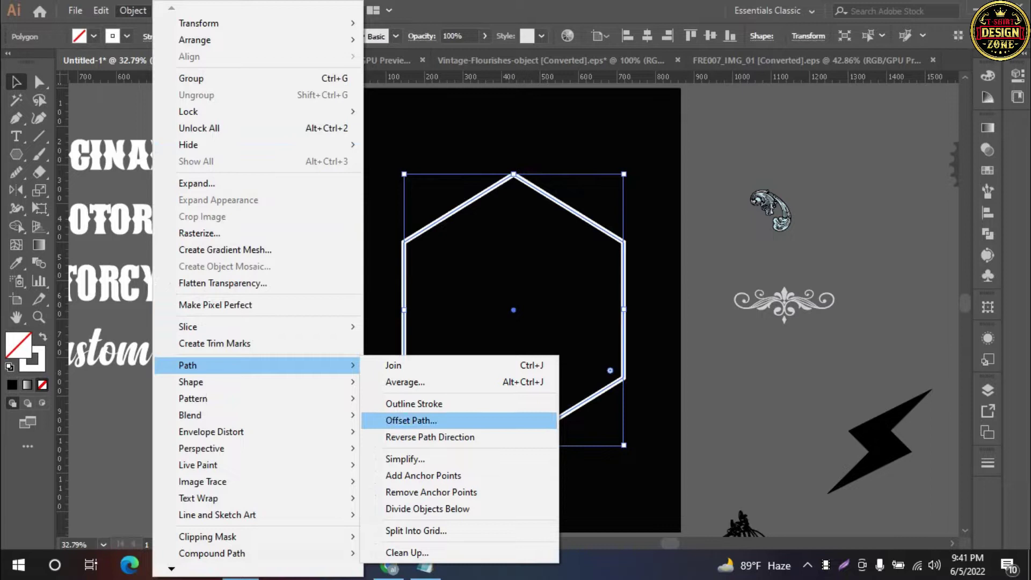
- Create an outer hexagon with Offset Path at 25 px
{"action": "left_click", "coordinate": [410, 421]}
{"action": "left_click", "coordinate": [783, 211]}
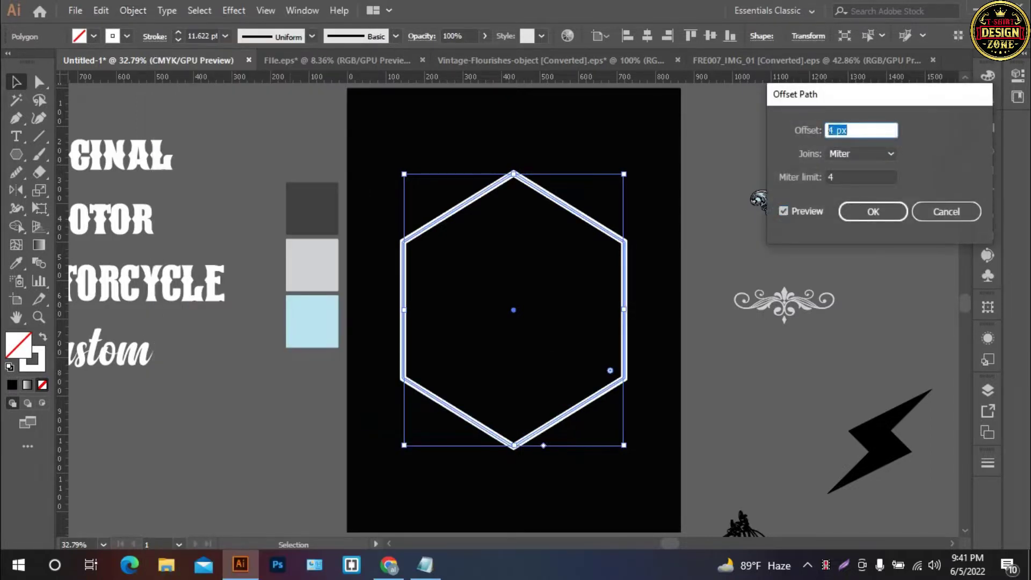
{"action": "key", "text": "Up"}
{"action": "key", "text": "Up"}
{"action": "key", "text": "Up"}
{"action": "key", "text": "Up"}
{"action": "key", "text": "Up"}
{"action": "key", "text": "Up"}
{"action": "key", "text": "Up"}
{"action": "key", "text": "Up"}
{"action": "key", "text": "Up"}
{"action": "key", "text": "Down"}
{"action": "key", "text": "Return"}
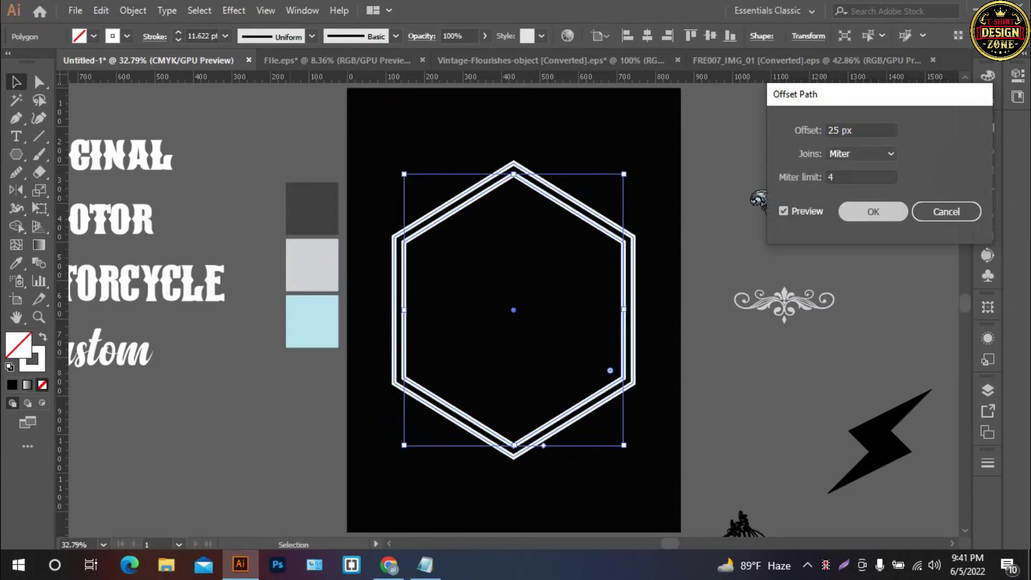
- Give the inner hexagon a 10 pt stroke and the outer a 12 pt stroke, then select both
{"action": "key", "text": "ctrl+shift+a"}
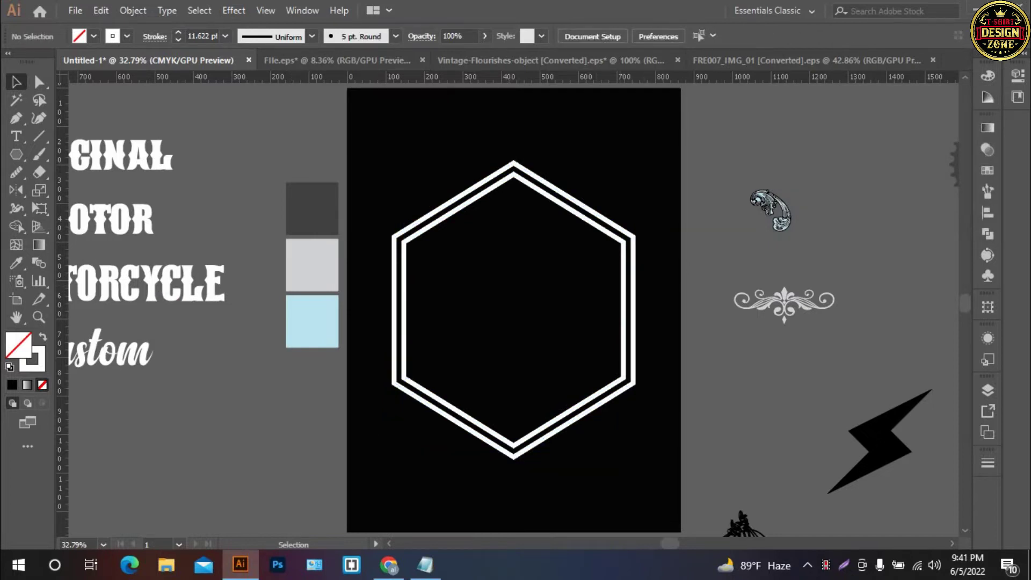
{"action": "left_click", "coordinate": [623, 308]}
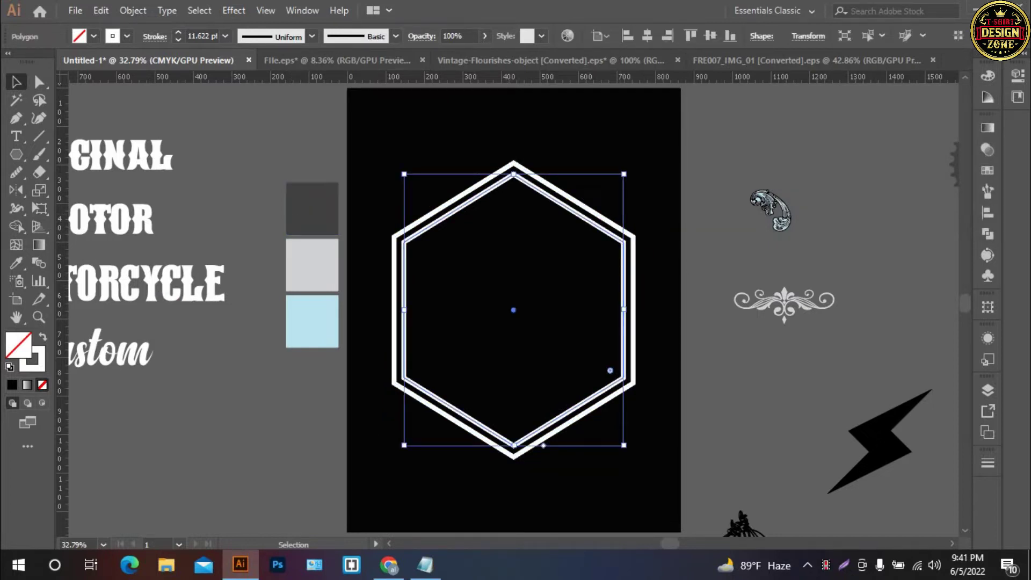
{"action": "left_click", "coordinate": [178, 40]}
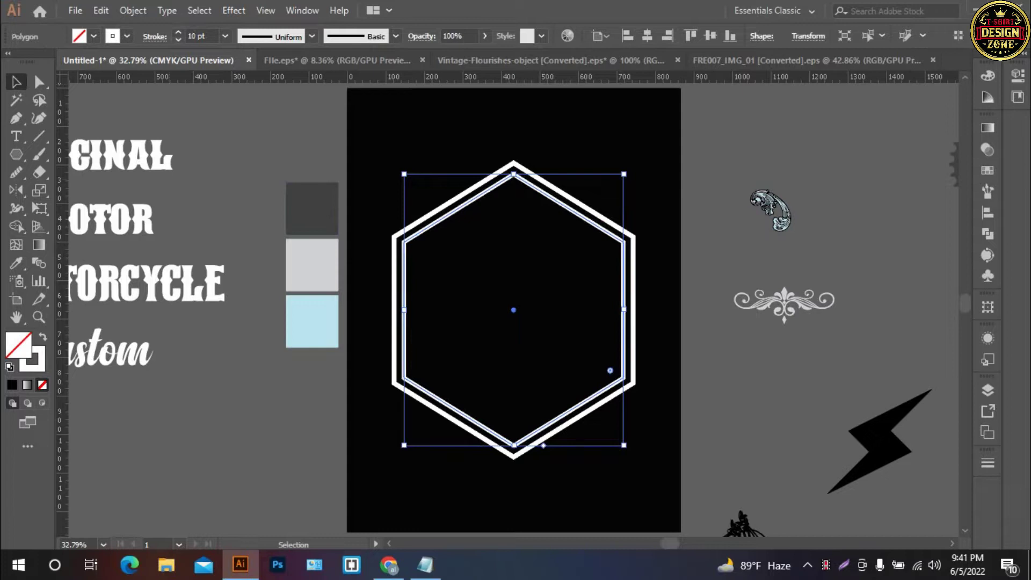
{"action": "left_click", "coordinate": [545, 168]}
{"action": "left_click", "coordinate": [543, 177]}
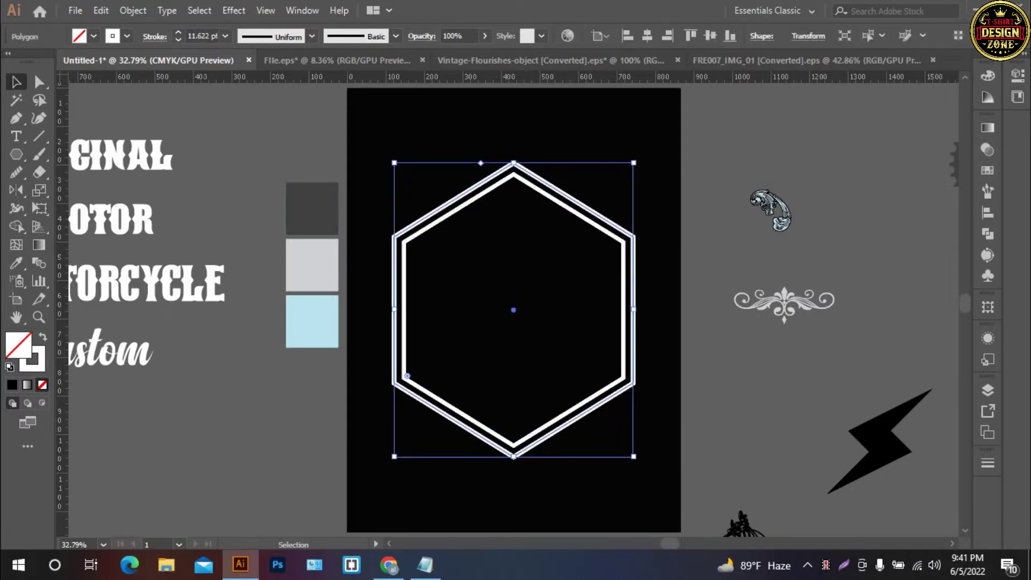
{"action": "left_click", "coordinate": [178, 32]}
{"action": "key", "text": "ctrl+shift+a"}
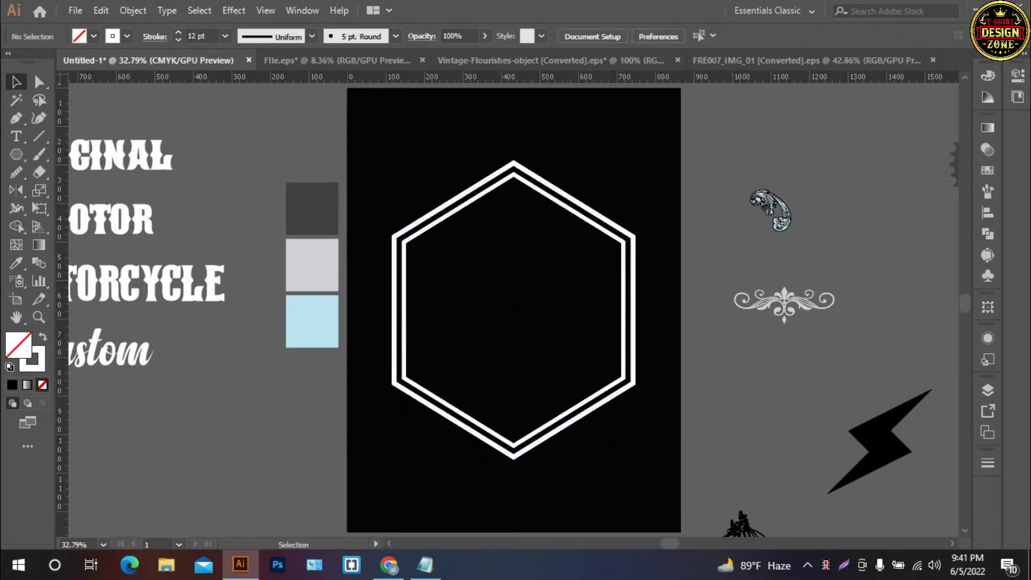
{"action": "left_click_drag", "start_coordinate": [454, 126], "coordinate": [489, 301]}
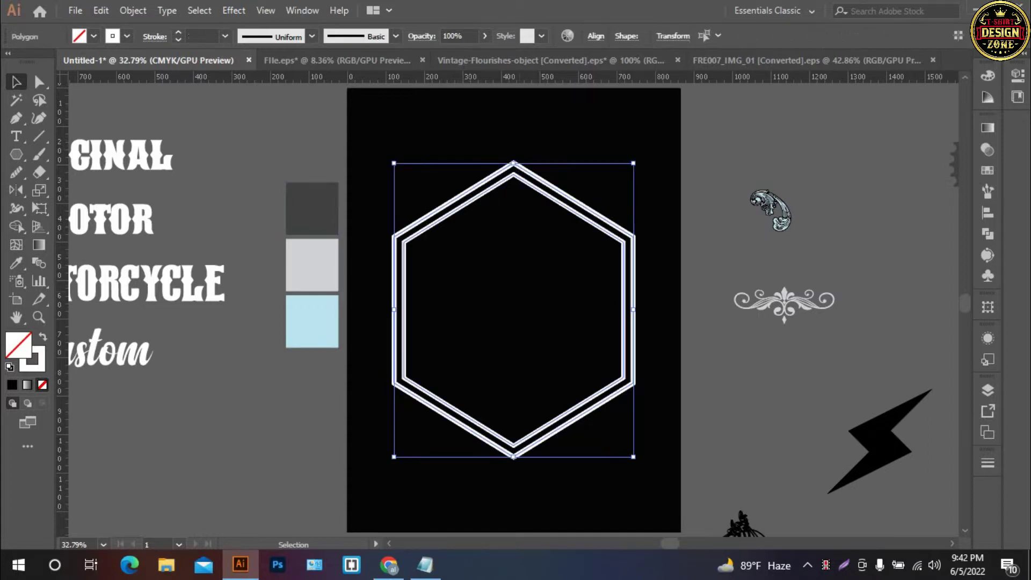
- Group the two hexagons and expand them with Fill and Stroke into solid white shapes
{"action": "key", "text": "ctrl+g"}
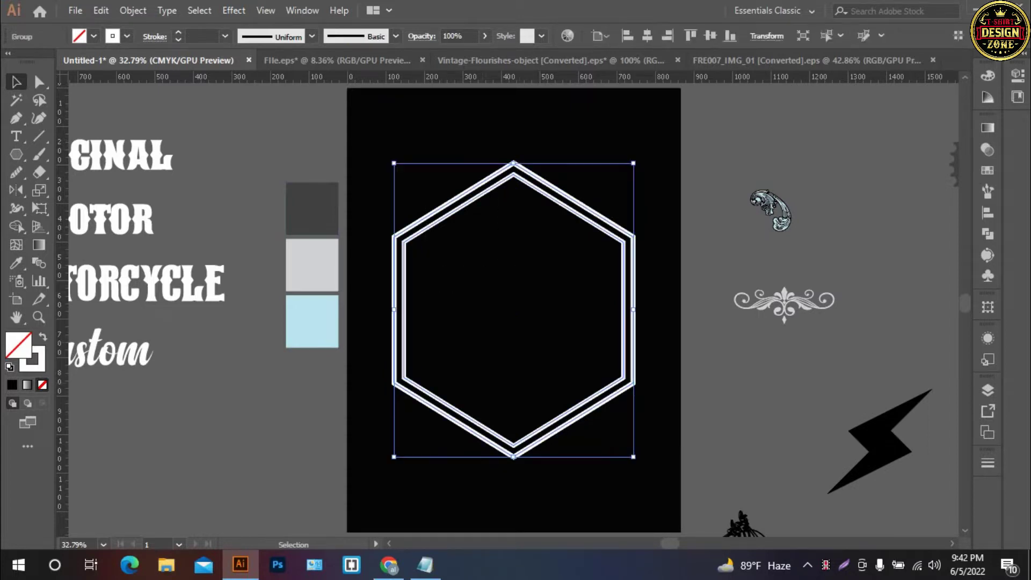
{"action": "left_click", "coordinate": [132, 10]}
{"action": "left_click", "coordinate": [178, 183]}
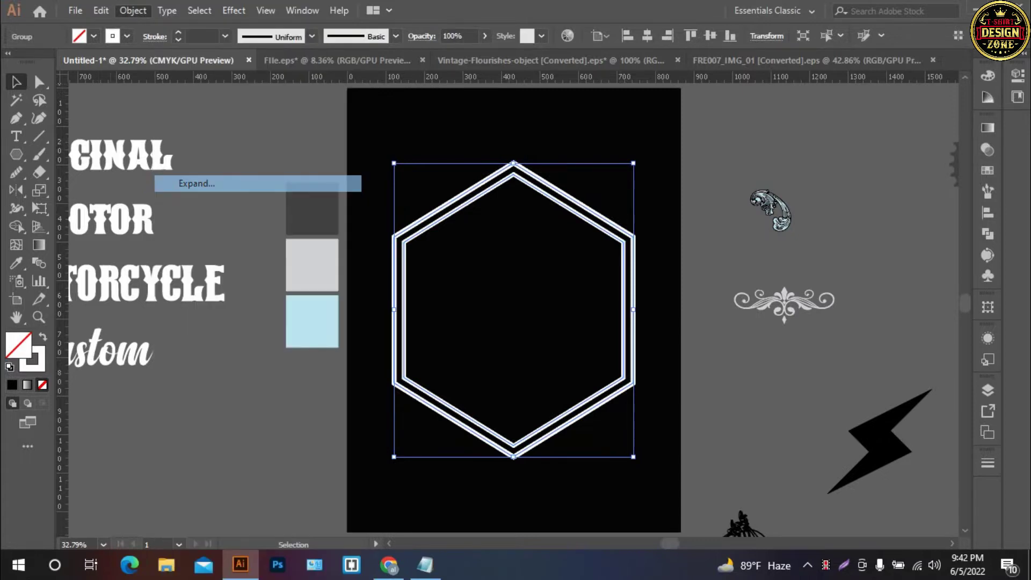
{"action": "key", "text": "Return"}
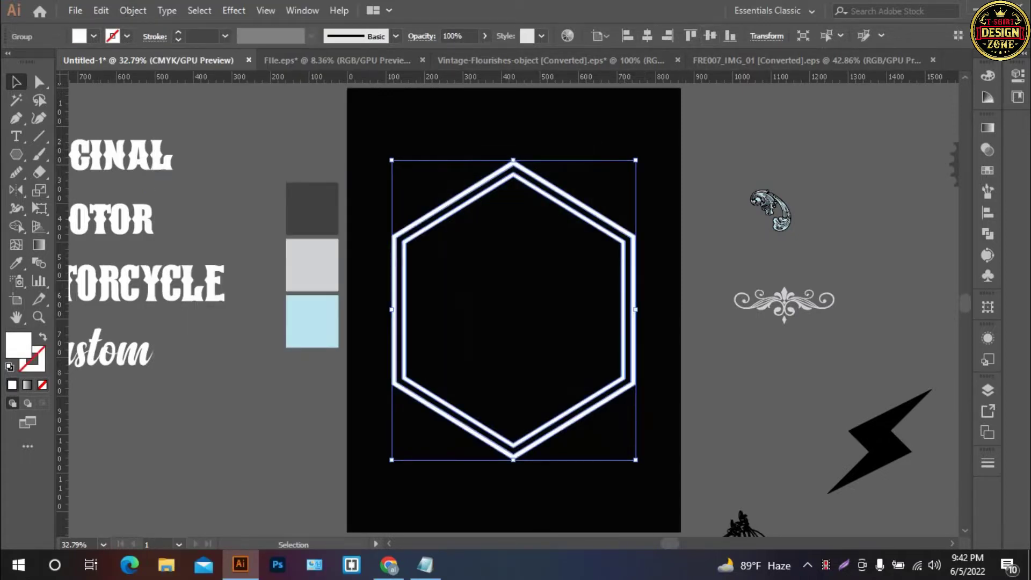
{"action": "key", "text": "ctrl+shift+a"}
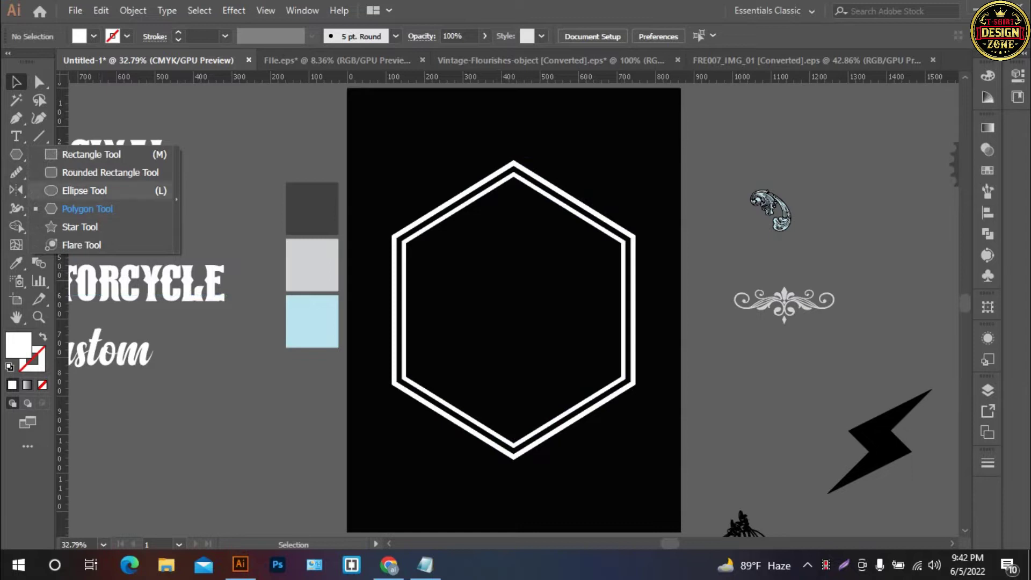
- Draw a circle on the hexagon's top corner with no fill and a white 10 pt stroke
{"action": "left_click_drag", "start_coordinate": [16, 154], "coordinate": [76, 186]}
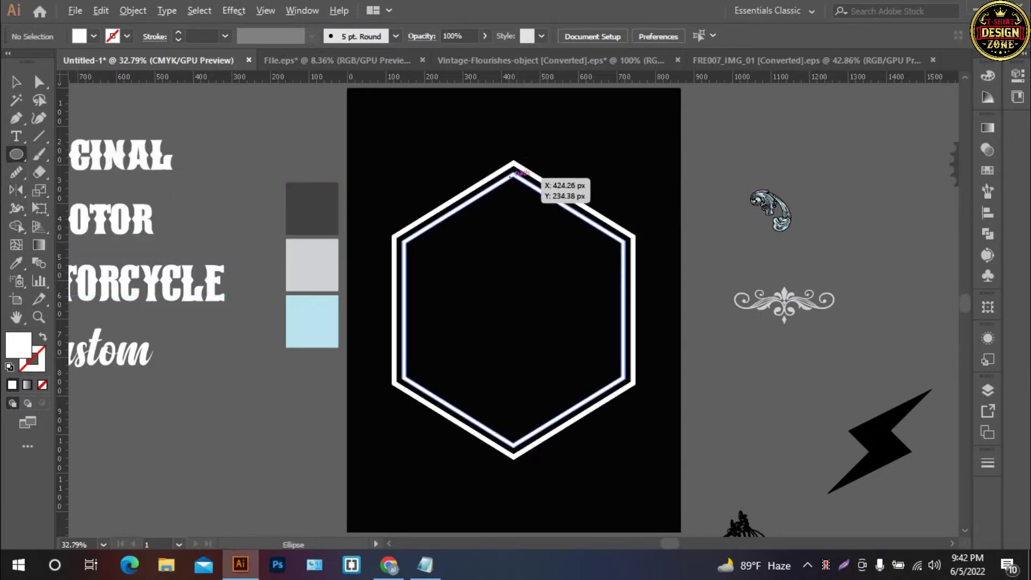
{"action": "left_click_drag", "start_coordinate": [514, 171], "coordinate": [553, 211]}
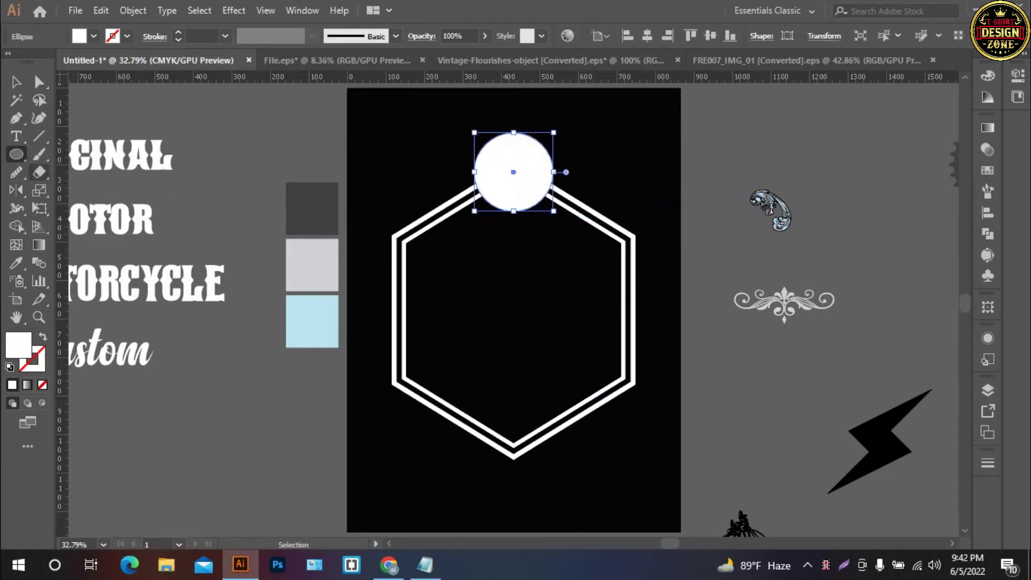
{"action": "left_click", "coordinate": [16, 81]}
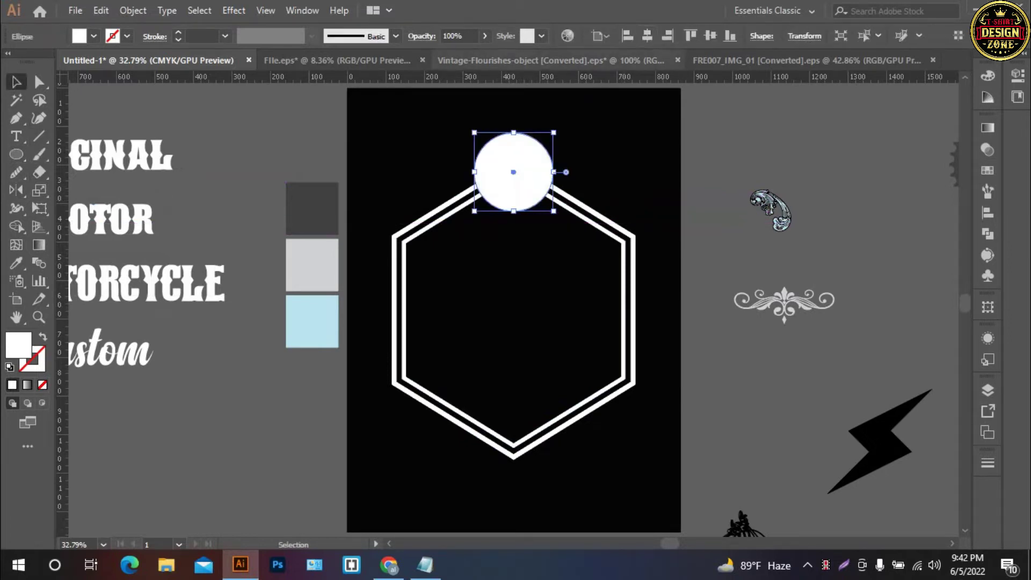
{"action": "key", "text": "Down"}
{"action": "key", "text": "shift"}
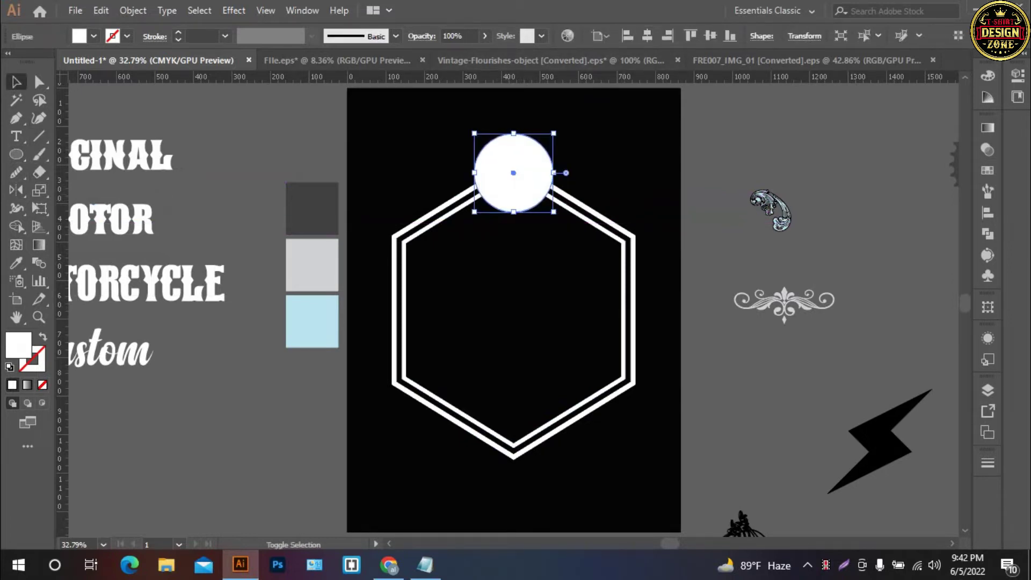
{"action": "key", "text": "shift+x"}
{"action": "key", "text": "ctrl+plus"}
{"action": "key", "text": "ctrl+plus"}
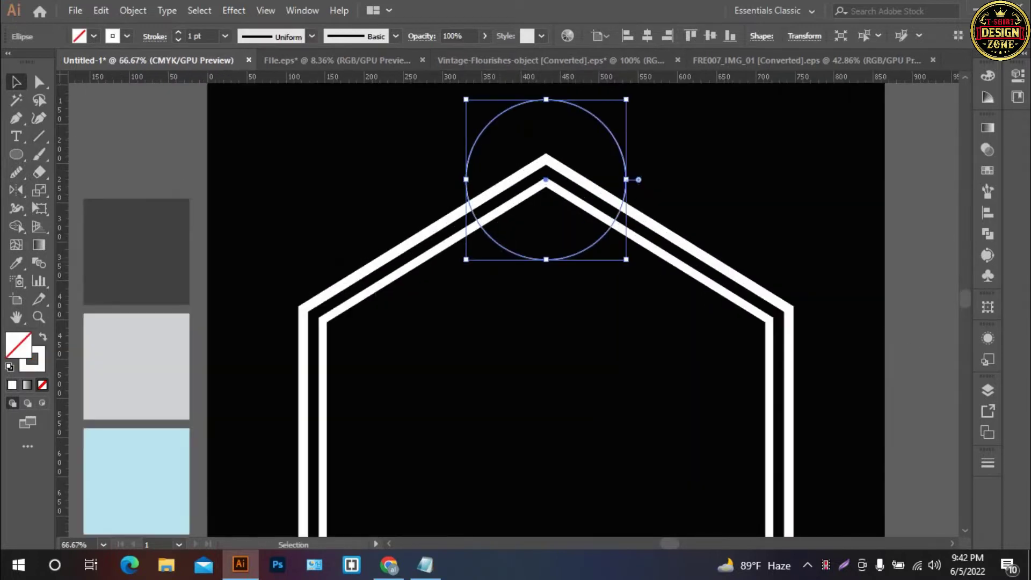
{"action": "key", "text": "Down"}
{"action": "key", "text": "Down"}
{"action": "key", "text": "Down"}
{"action": "key", "text": "Down"}
{"action": "key", "text": "Down"}
{"action": "key", "text": "Down"}
{"action": "key", "text": "Down"}
{"action": "key", "text": "Down"}
{"action": "key", "text": "Down"}
{"action": "key", "text": "Down"}
{"action": "key", "text": "Down"}
{"action": "key", "text": "Down"}
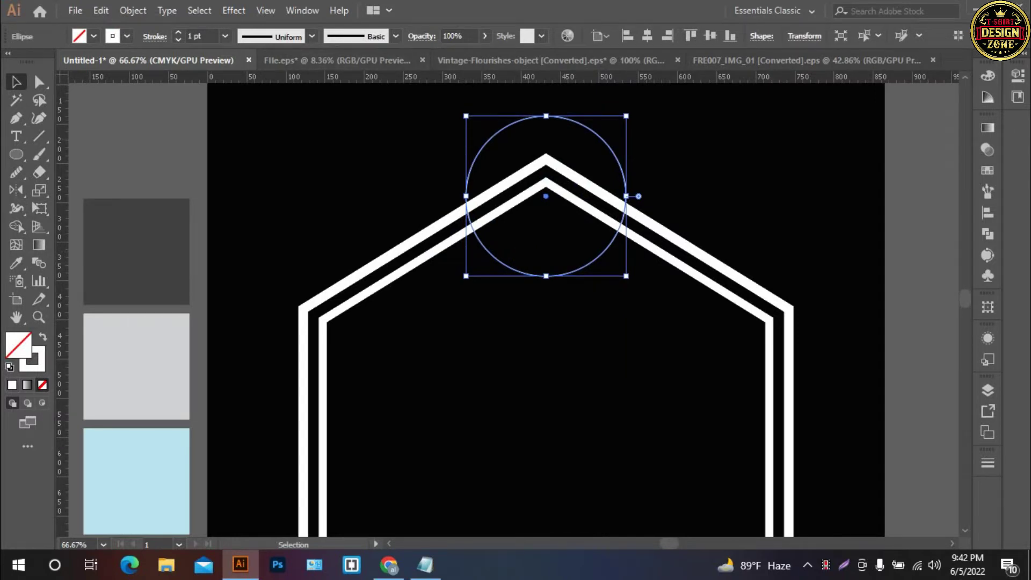
{"action": "key", "text": "Up"}
{"action": "key", "text": "Up"}
{"action": "key", "text": "Up"}
{"action": "key", "text": "Up"}
{"action": "key", "text": "Up"}
{"action": "key", "text": "Up"}
{"action": "key", "text": "Up"}
{"action": "key", "text": "Up"}
{"action": "key", "text": "Up"}
{"action": "key", "text": "Up"}
{"action": "key", "text": "Up"}
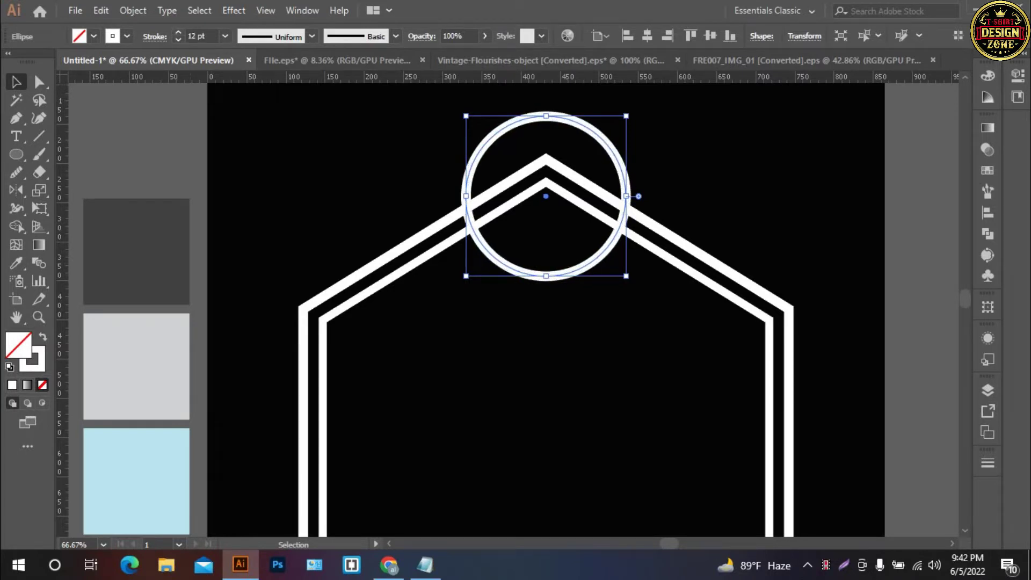
{"action": "key", "text": "ctrl+shift+a"}
- Add a smaller concentric copy of the circle, nudge both into place, and group them
{"action": "left_click", "coordinate": [500, 129]}
{"action": "key", "text": "v"}
{"action": "left_click_drag", "start_coordinate": [626, 196], "coordinate": [622, 197]}
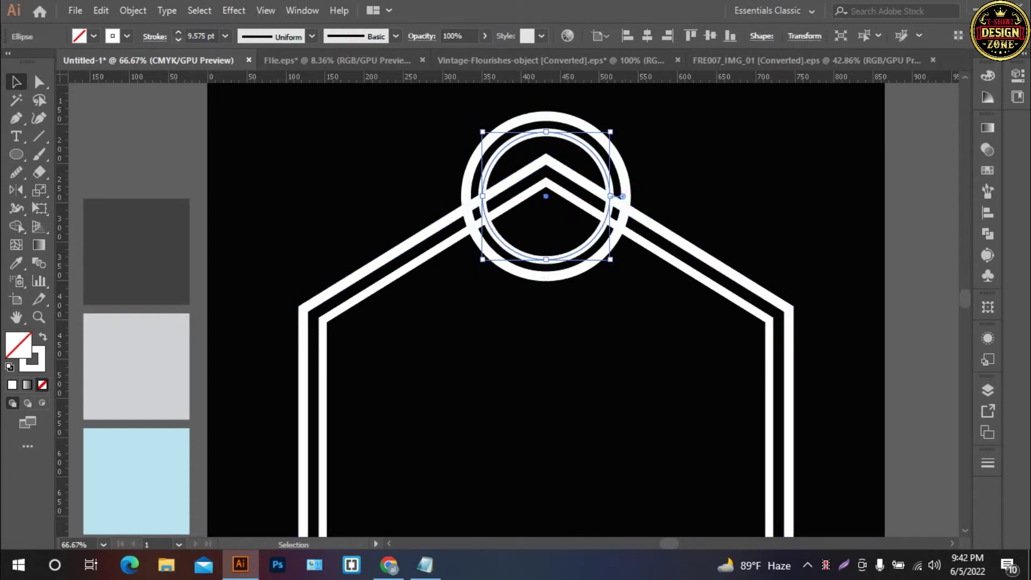
{"action": "key", "text": "ctrl+shift+a"}
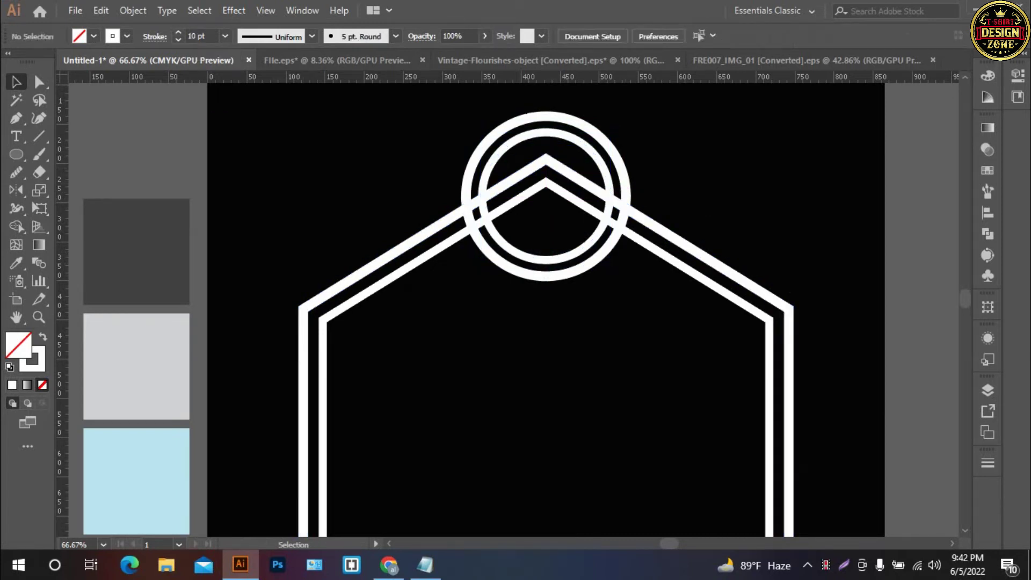
{"action": "left_click_drag", "start_coordinate": [491, 136], "coordinate": [498, 153]}
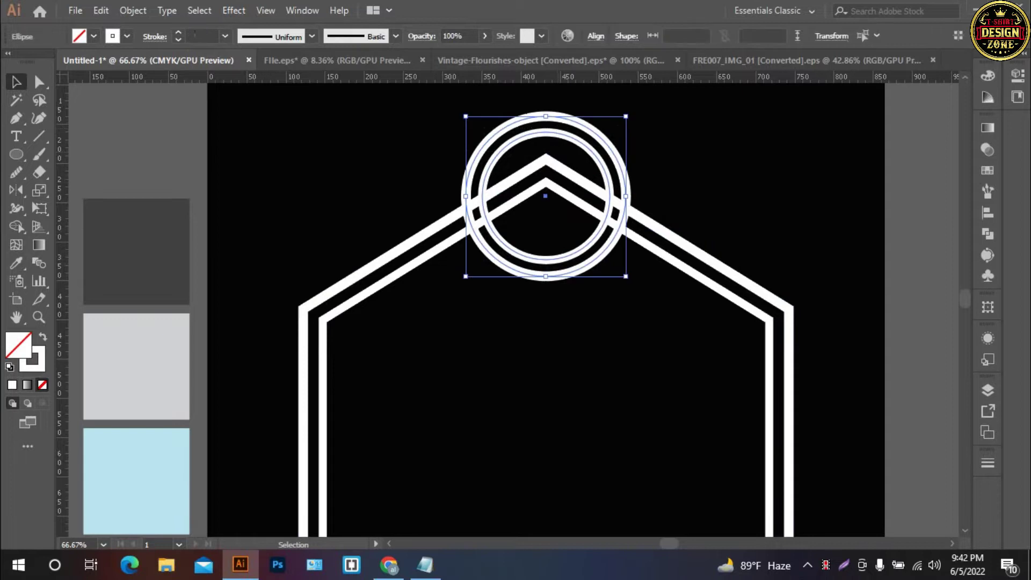
{"action": "key", "text": "Down"}
{"action": "key", "text": "Down"}
{"action": "key", "text": "Down"}
{"action": "key", "text": "Down"}
{"action": "key", "text": "Down"}
{"action": "key", "text": "Down"}
{"action": "key", "text": "Down"}
{"action": "key", "text": "Down"}
{"action": "key", "text": "ctrl+shift+a"}
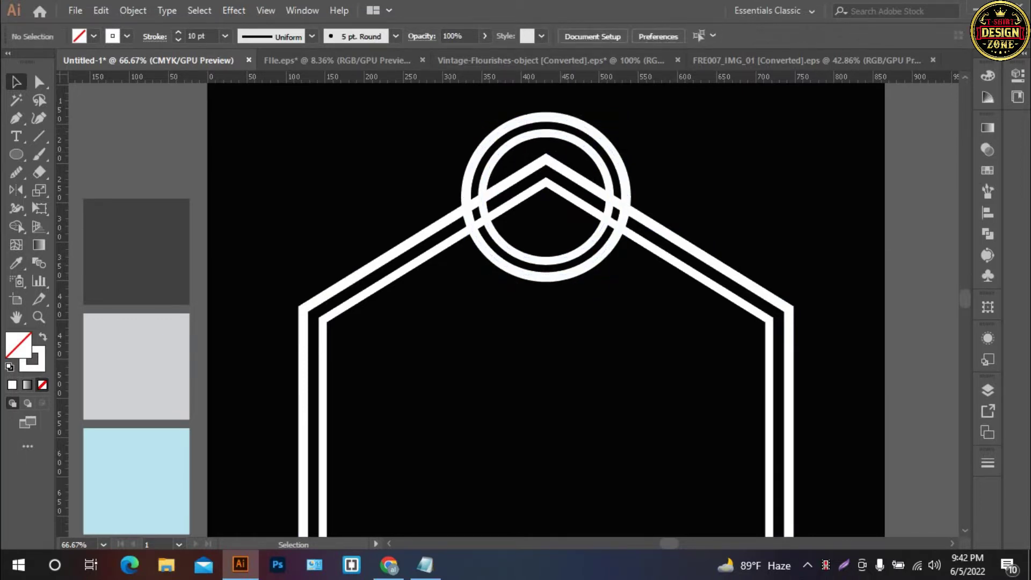
{"action": "left_click", "coordinate": [474, 160]}
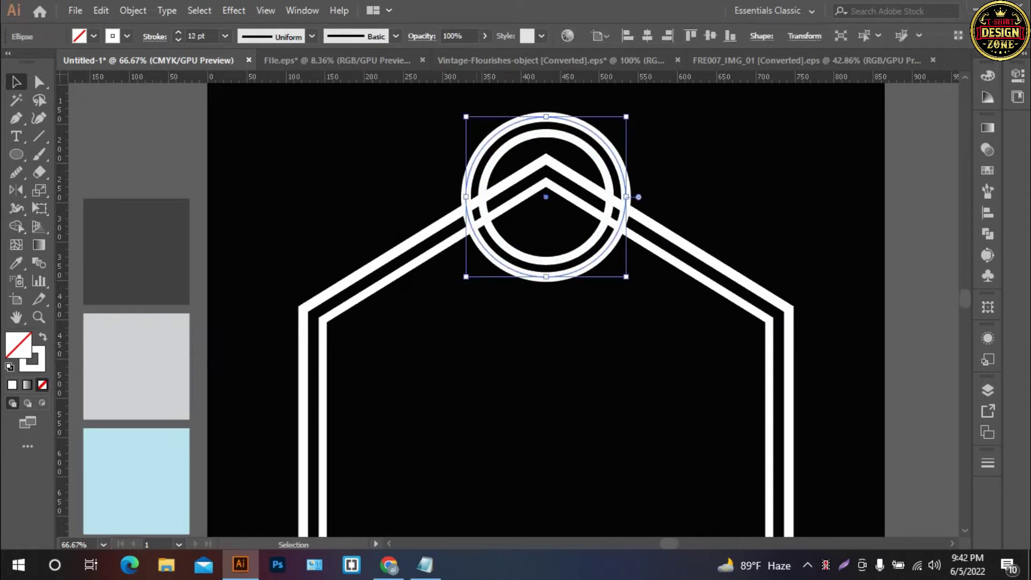
{"action": "key", "text": "ctrl+shift+a"}
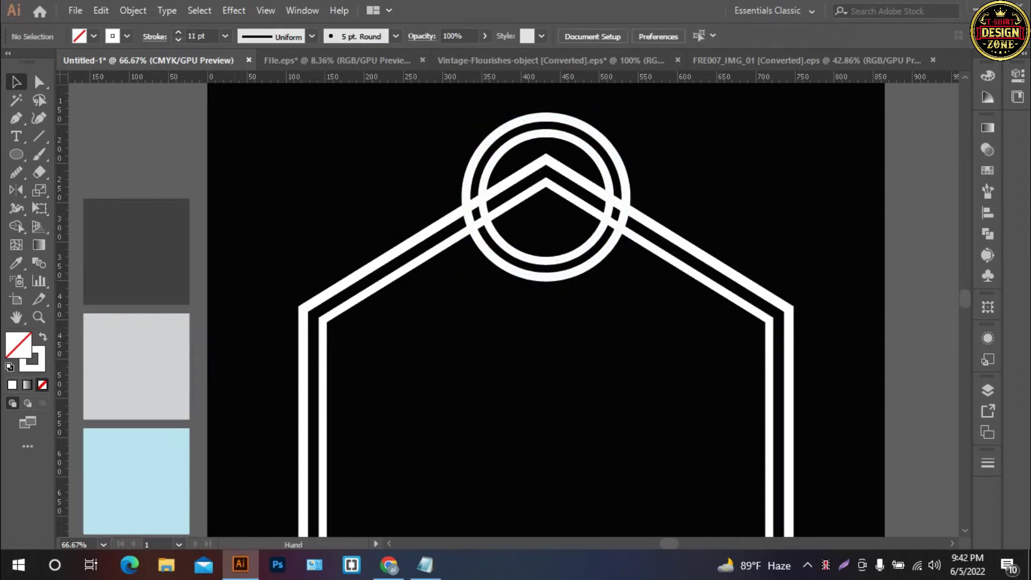
{"action": "left_click_drag", "start_coordinate": [428, 102], "coordinate": [483, 131]}
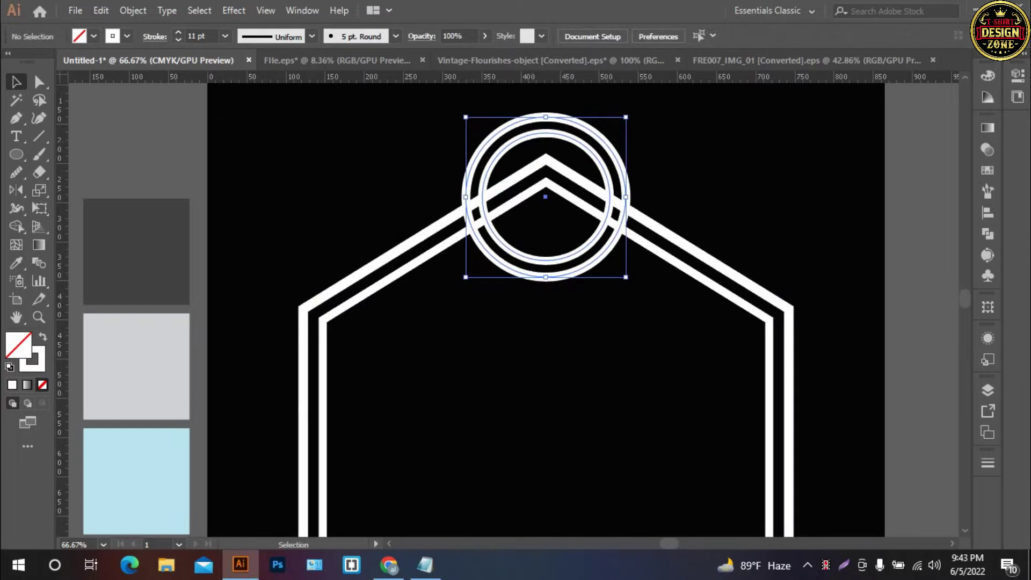
{"action": "key", "text": "ctrl+g"}
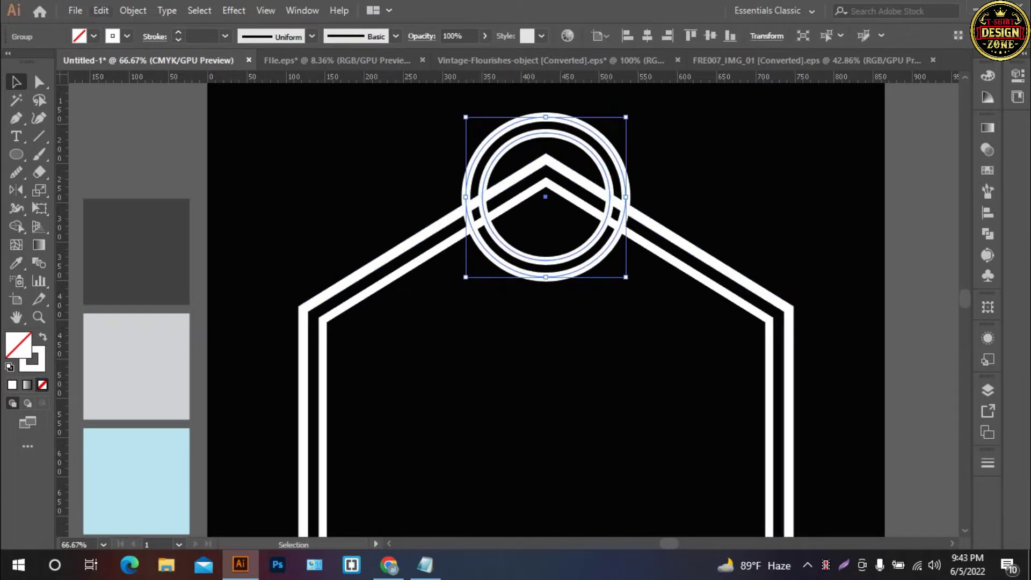
- Expand the grouped circles into filled shapes
{"action": "left_click", "coordinate": [134, 11]}
{"action": "left_click", "coordinate": [194, 183]}
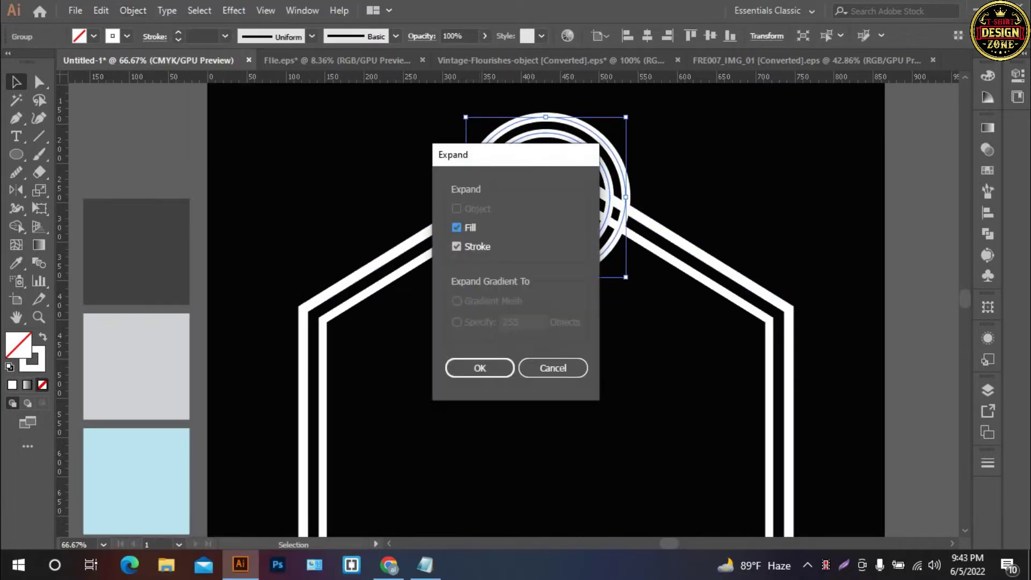
{"action": "left_click", "coordinate": [479, 368]}
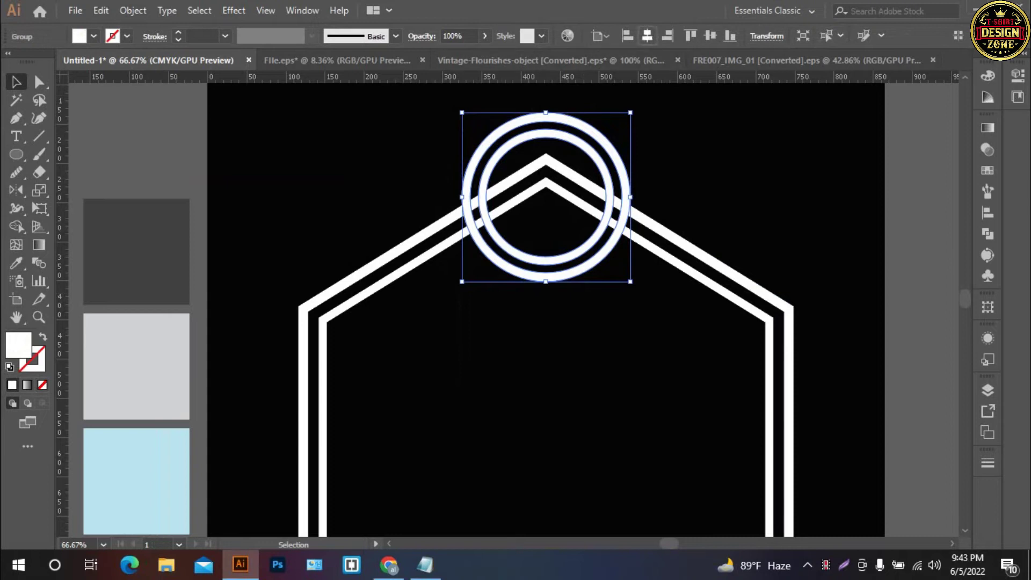
{"action": "key", "text": "ctrl+shift+a"}
{"action": "key", "text": "ctrl+0"}
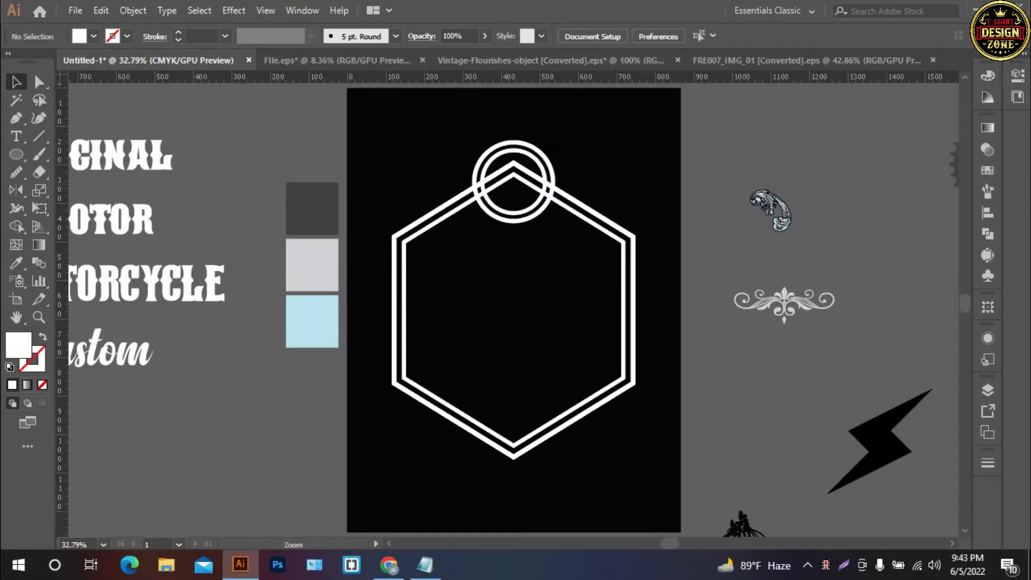
{"action": "key", "text": "ctrl+equal"}
{"action": "key", "text": "ctrl+equal"}
{"action": "key", "text": "ctrl+equal"}
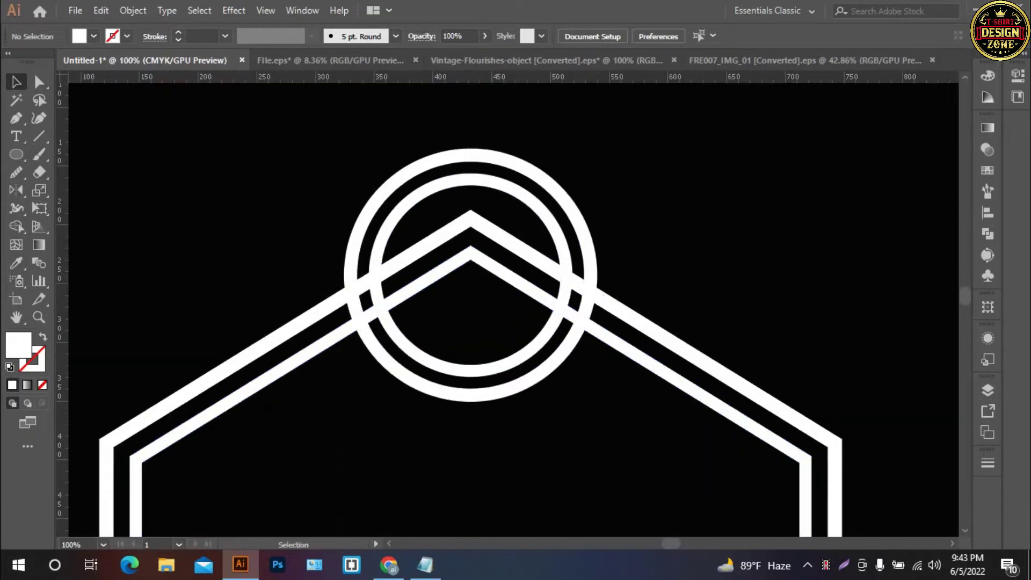
- Use the Shape Builder across the inner disc to remove the hexagon lines inside the rings
{"action": "left_click_drag", "start_coordinate": [173, 172], "coordinate": [583, 344]}
{"action": "key", "text": "shift+m"}
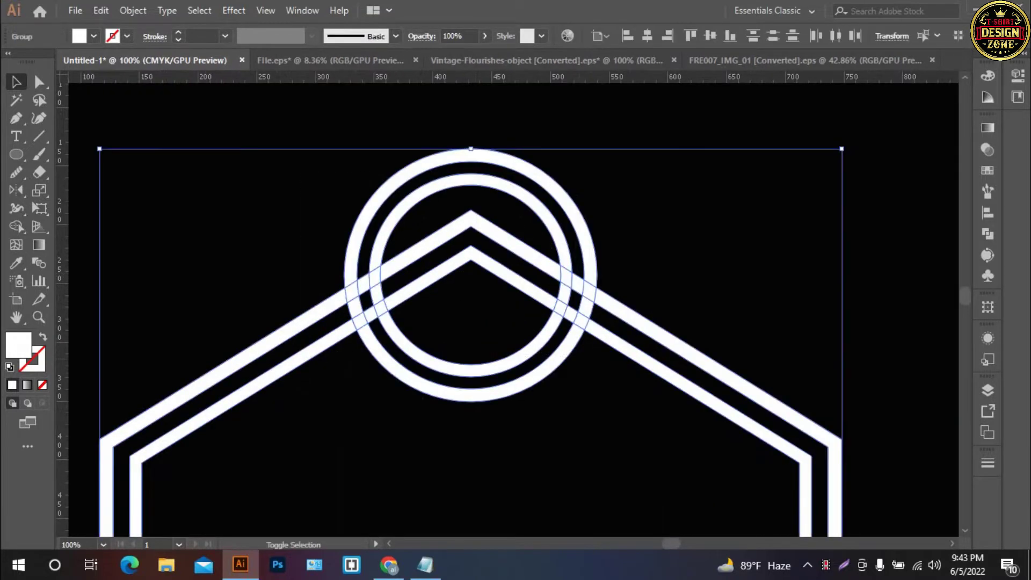
{"action": "left_click_drag", "start_coordinate": [471, 382], "coordinate": [470, 204]}
{"action": "key", "text": "v"}
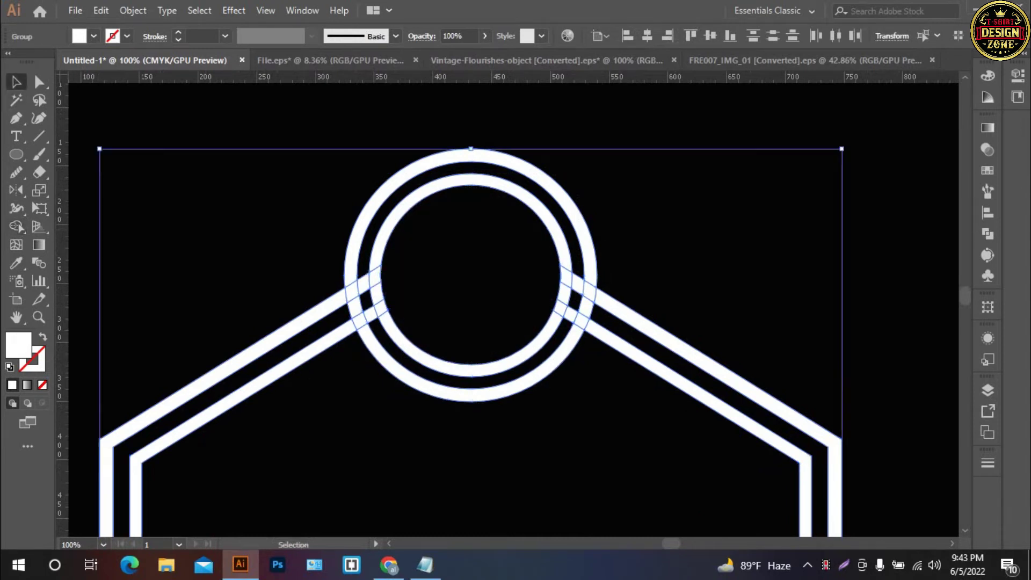
{"action": "key", "text": "ctrl+shift+a"}
{"action": "key", "text": "ctrl+0"}
- Move the helmeted skull up and to the left on the pasteboard
{"action": "mouse_move", "coordinate": [513, 310]}
{"action": "left_mouse_down"}
{"action": "mouse_move", "coordinate": [499, 277]}
{"action": "mouse_move", "coordinate": [456, 233]}
{"action": "left_mouse_up"}
{"action": "mouse_move", "coordinate": [516, 301]}
{"action": "left_mouse_down"}
{"action": "mouse_move", "coordinate": [489, 220]}
{"action": "mouse_move", "coordinate": [245, 276]}
{"action": "left_mouse_up"}
{"action": "left_click_drag", "start_coordinate": [763, 311], "coordinate": [705, 237]}
{"action": "left_click", "coordinate": [709, 266], "text": "ctrl"}
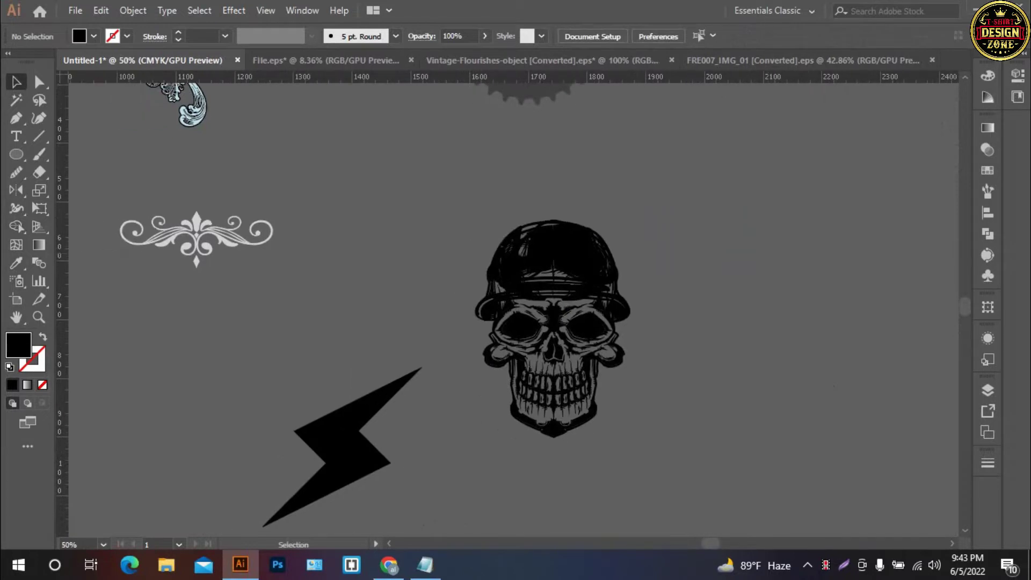
- Ungroup the helmeted skull; a trial move of the helmet is undone
{"action": "left_click", "coordinate": [596, 252]}
{"action": "right_click", "coordinate": [595, 253]}
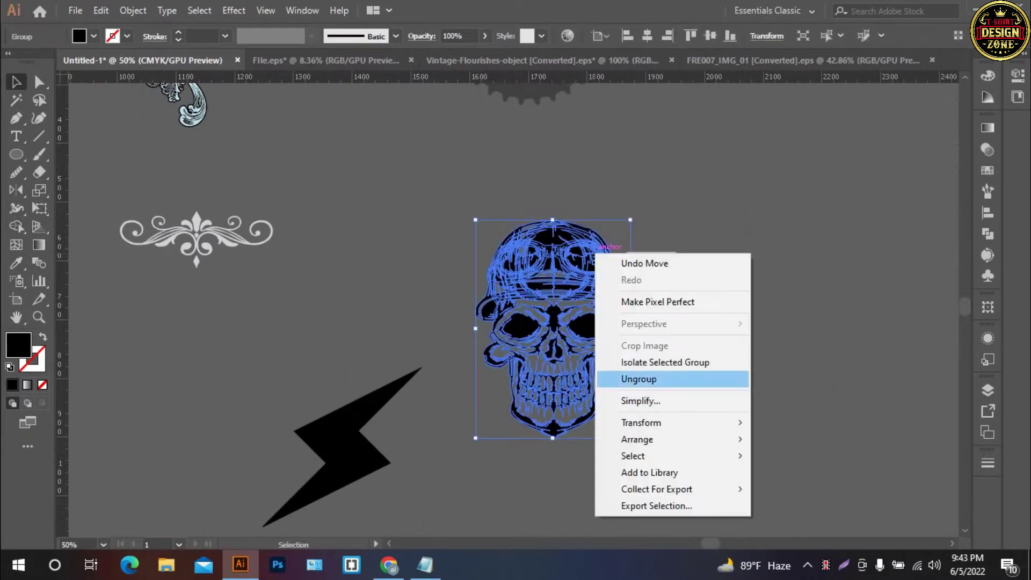
{"action": "left_click", "coordinate": [639, 378]}
{"action": "left_click_drag", "start_coordinate": [577, 244], "coordinate": [642, 188]}
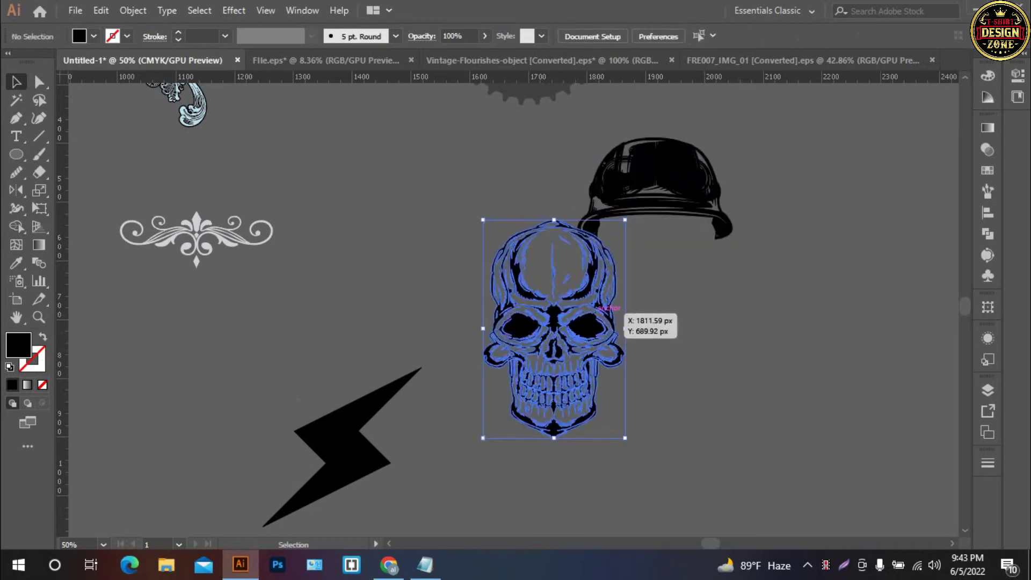
{"action": "double_click", "coordinate": [540, 318]}
{"action": "key", "text": "Escape"}
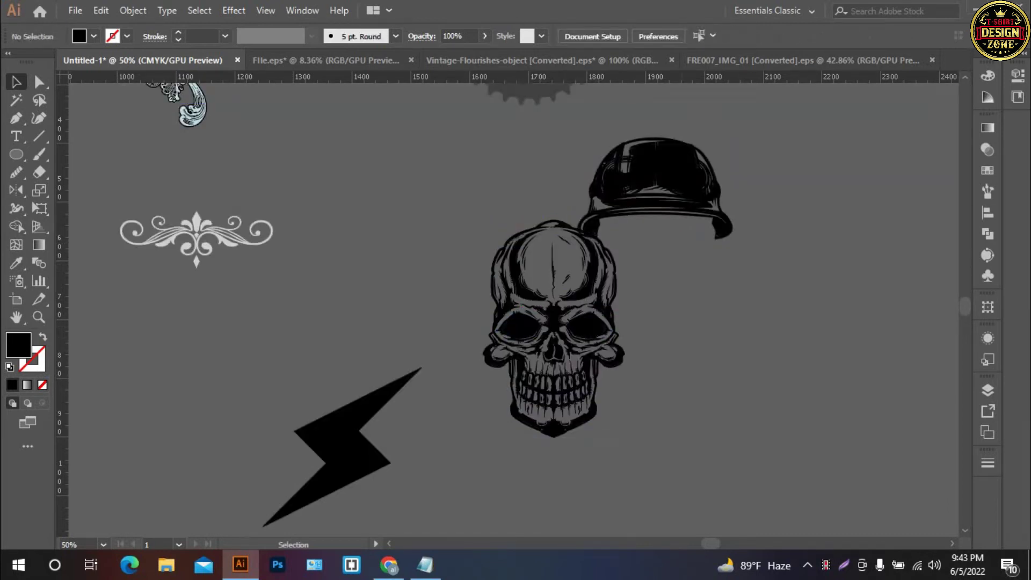
{"action": "scroll", "coordinate": [508, 310], "scroll_direction": "left", "scroll_amount": 1}
{"action": "key", "text": "ctrl+z"}
{"action": "key", "text": "ctrl+shift+a"}
- Unite the skull's paths into one solid black silhouette with Pathfinder
{"action": "key", "text": "ctrl+equal"}
{"action": "scroll", "coordinate": [507, 309], "scroll_direction": "left", "scroll_amount": 2}
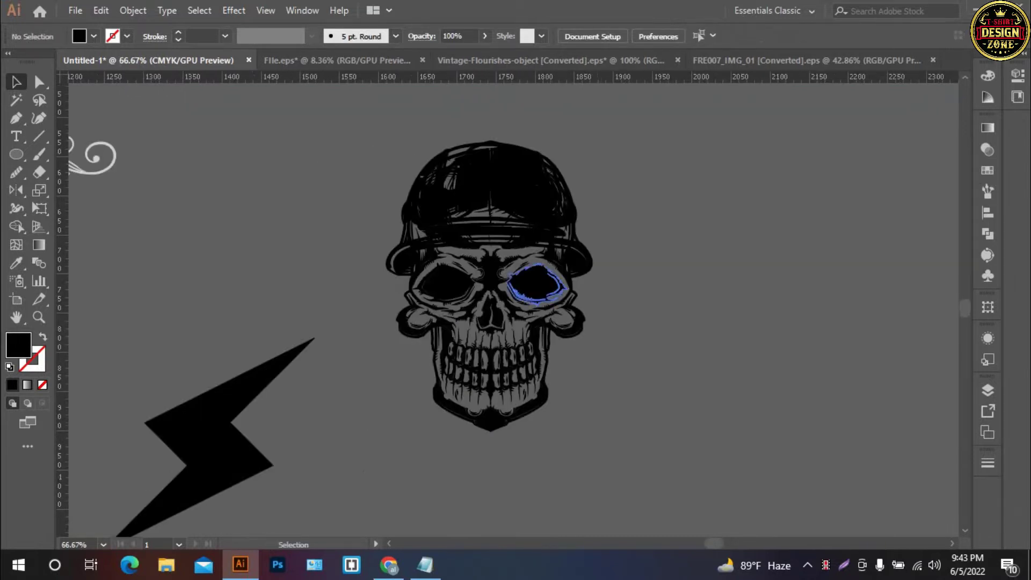
{"action": "left_click", "coordinate": [537, 284]}
{"action": "key", "text": "ctrl"}
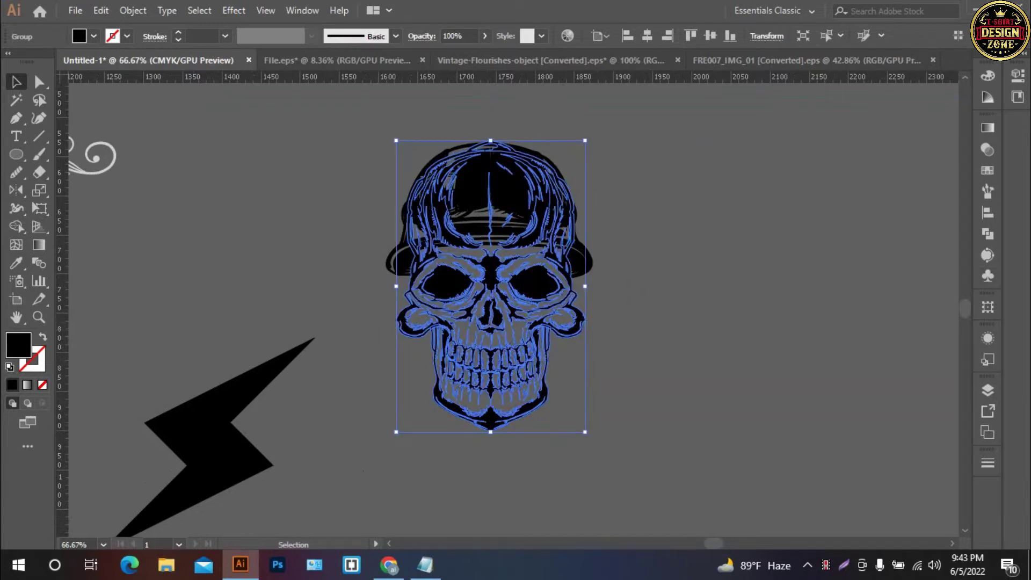
{"action": "left_click", "coordinate": [988, 233]}
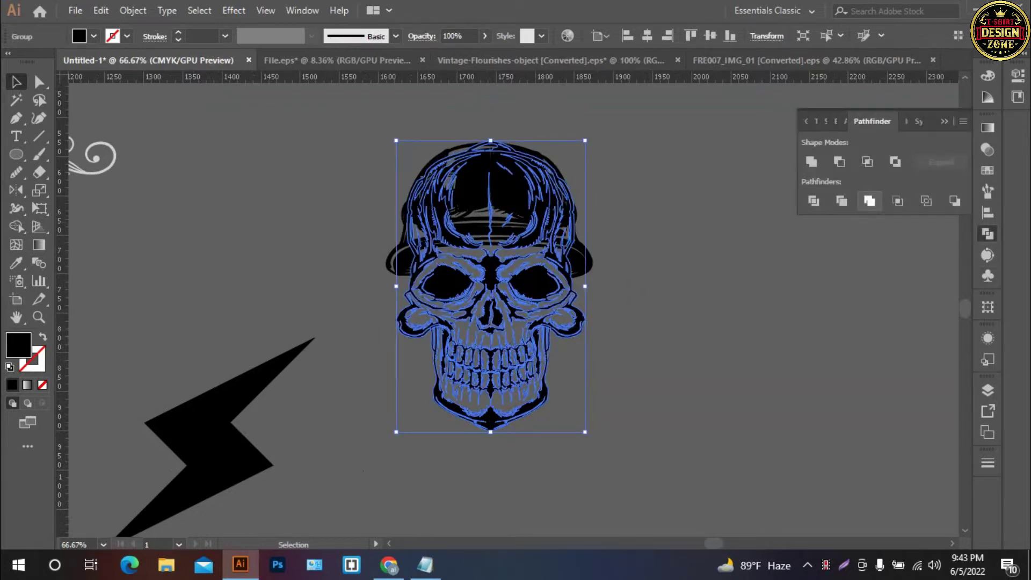
{"action": "left_click", "coordinate": [811, 161]}
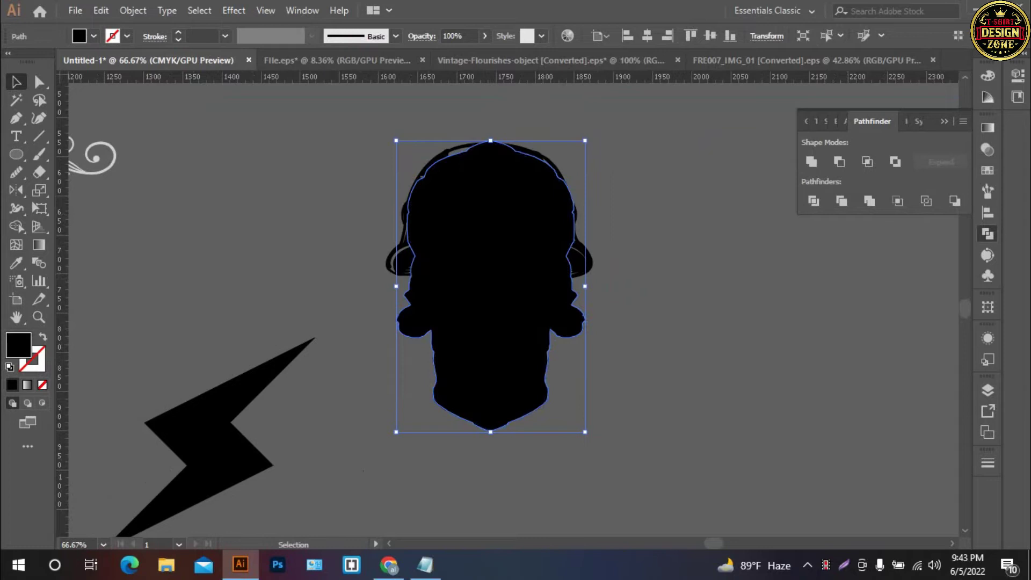
{"action": "key", "text": "ctrl+minus"}
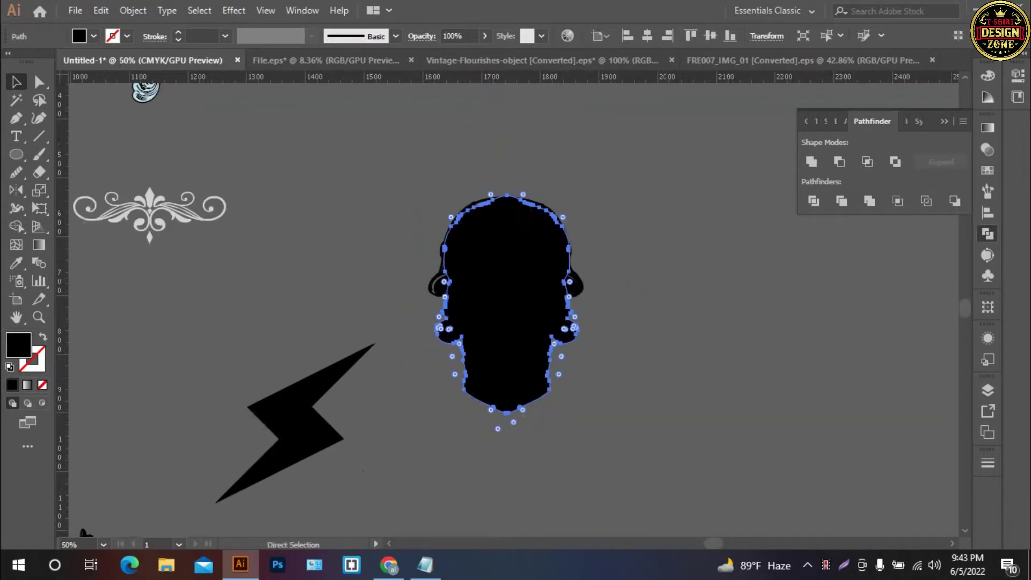
{"action": "key", "text": "ctrl+minus"}
{"action": "key", "text": "ctrl+minus"}
{"action": "key", "text": "ctrl+minus"}
- Fill the skull silhouette with the light-blue swatch colour using the Eyedropper
{"action": "key", "text": "i"}
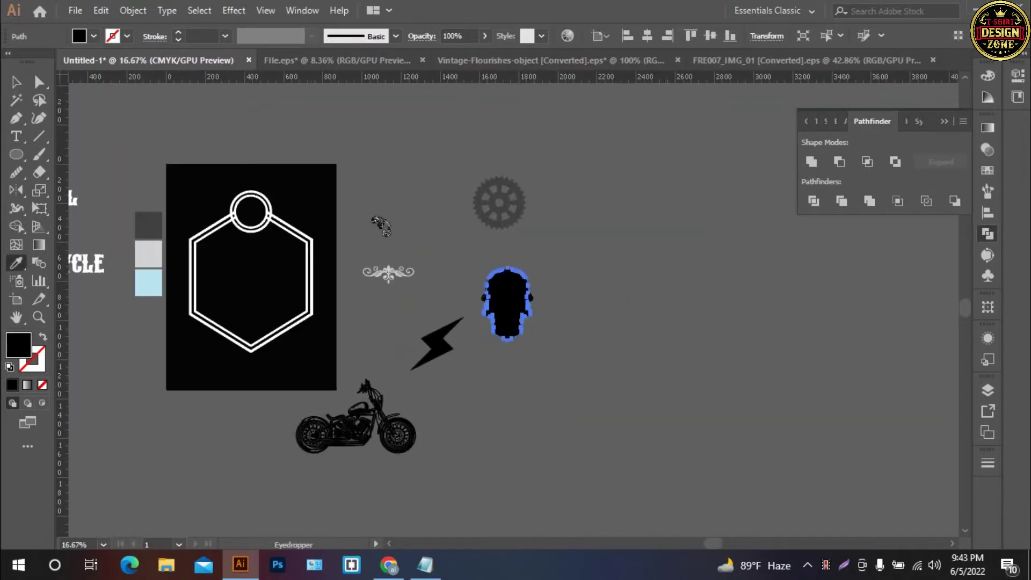
{"action": "left_click", "coordinate": [148, 282]}
{"action": "left_click", "coordinate": [16, 81]}
{"action": "left_click", "coordinate": [435, 276]}
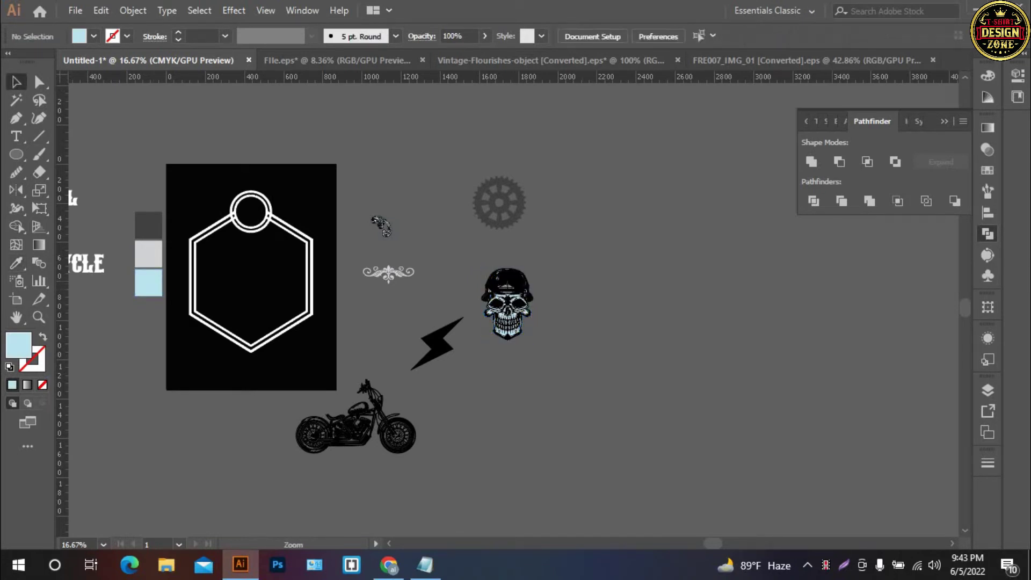
{"action": "scroll", "coordinate": [435, 276], "scroll_direction": "up", "scroll_amount": 2}
- Merge the helmet group's black areas into one solid shape with Pathfinder
{"action": "left_click", "coordinate": [580, 290]}
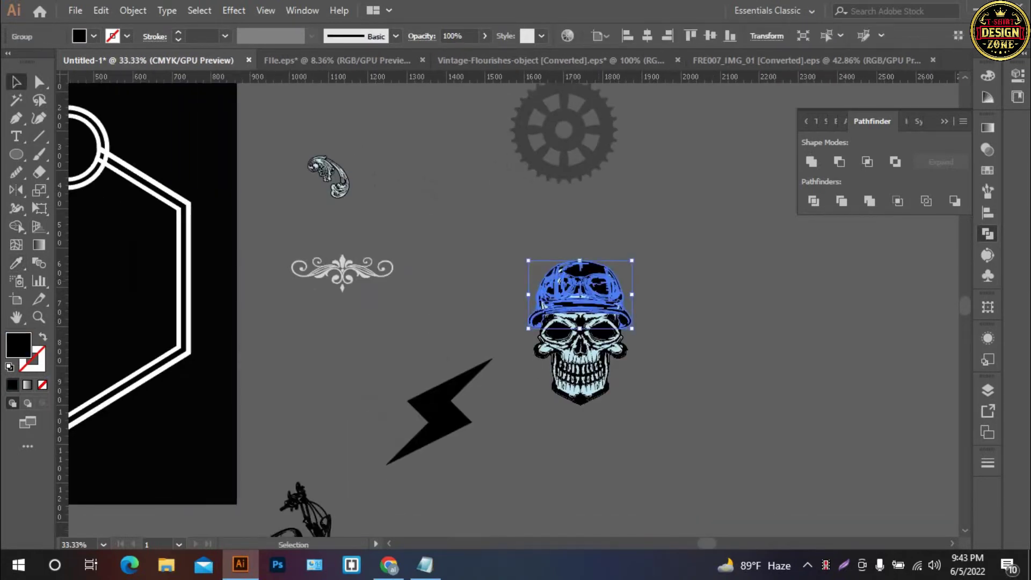
{"action": "left_click", "coordinate": [869, 201]}
{"action": "left_click", "coordinate": [811, 161]}
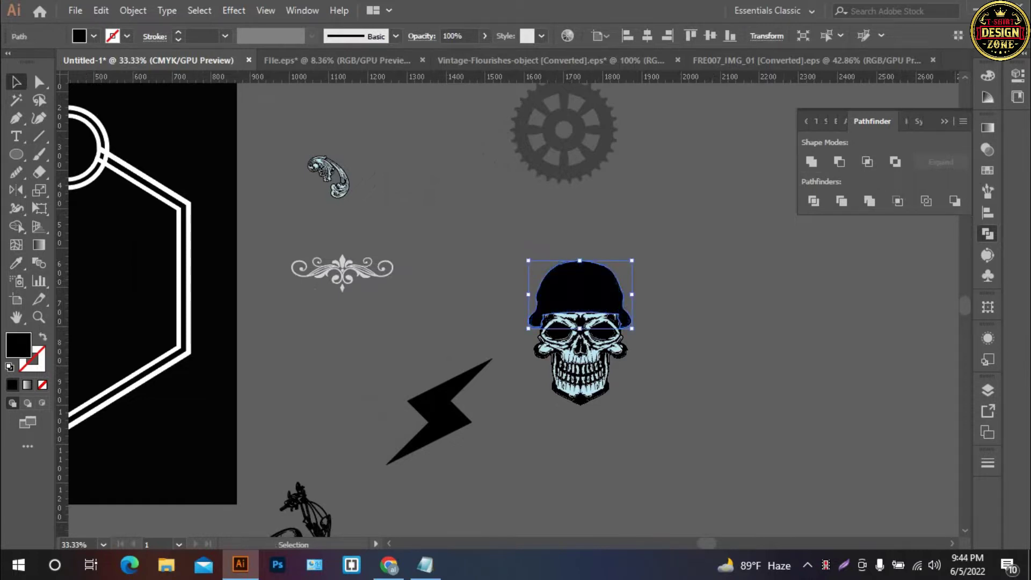
- Eyedrop the skull's light blue onto the merged helmet shape
{"action": "key", "text": "i"}
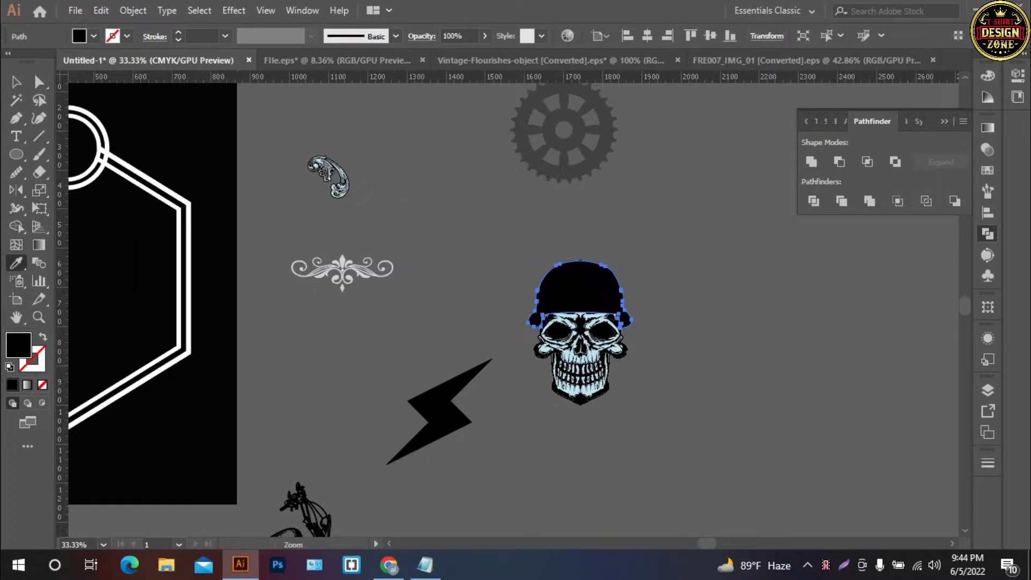
{"action": "left_click", "coordinate": [579, 365]}
{"action": "scroll", "coordinate": [628, 328], "scroll_direction": "up", "scroll_amount": 4}
{"action": "scroll", "coordinate": [628, 328], "scroll_direction": "down", "scroll_amount": 1}
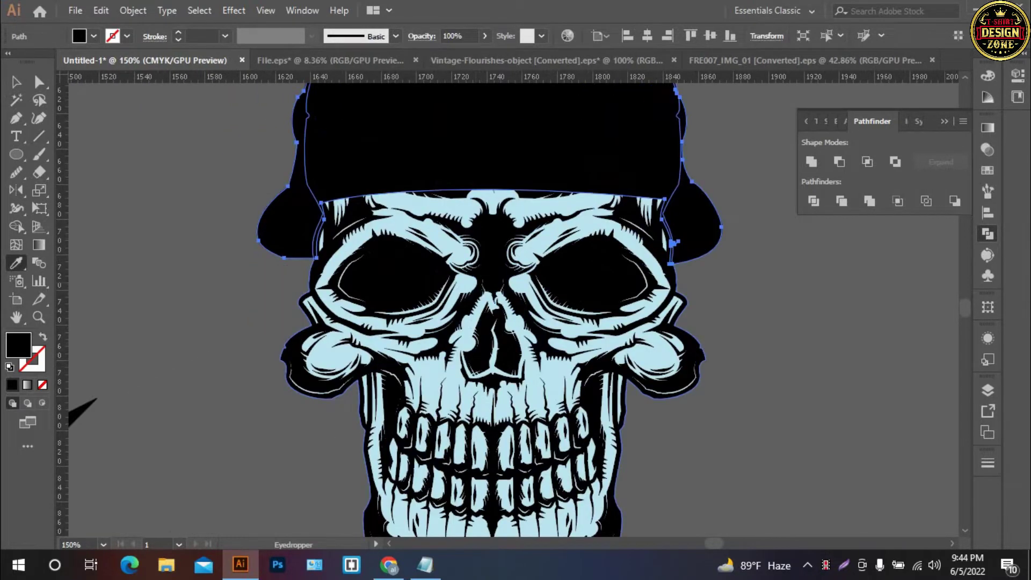
{"action": "left_click", "coordinate": [432, 212]}
{"action": "key", "text": "v"}
{"action": "key", "text": "ctrl+shift+a"}
{"action": "key", "text": "ctrl+minus"}
{"action": "key", "text": "ctrl+minus"}
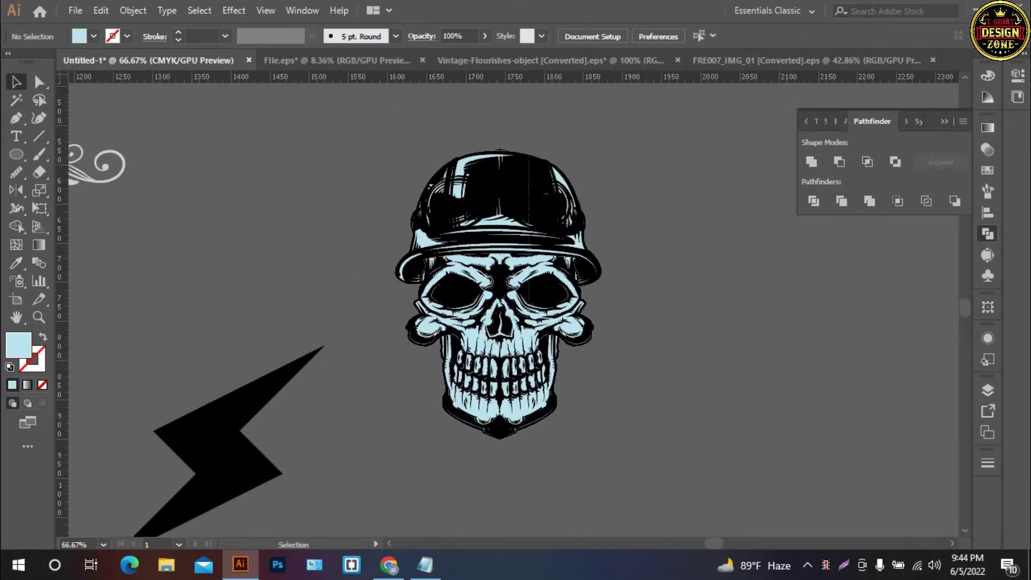
- Group all the skull pieces into a single object
{"action": "left_click", "coordinate": [500, 295]}
{"action": "key", "text": "ctrl+shift+g"}
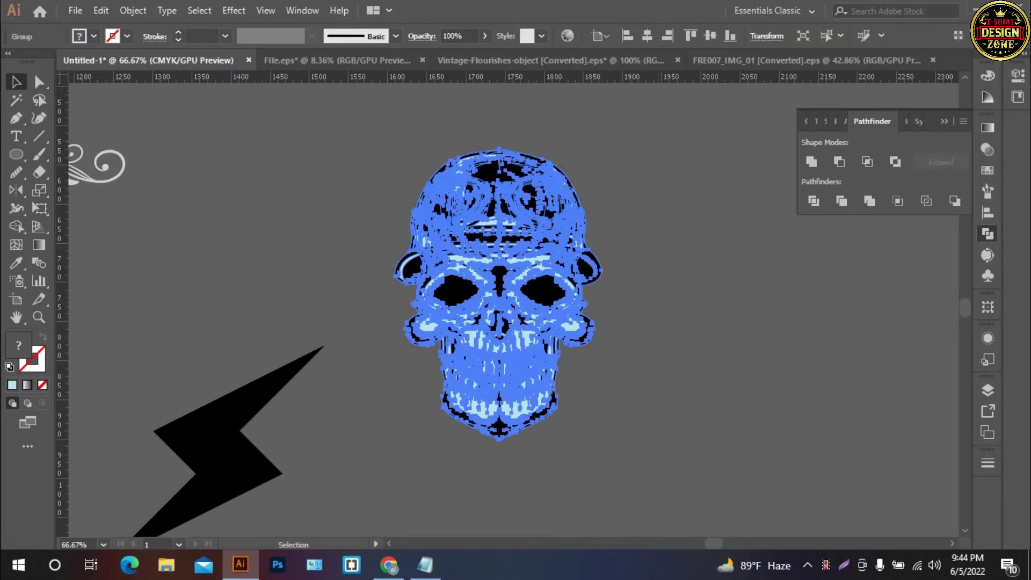
{"action": "key", "text": "ctrl+shift+a"}
{"action": "key", "text": "ctrl+minus"}
{"action": "key", "text": "ctrl+minus"}
{"action": "key", "text": "ctrl+minus"}
{"action": "mouse_move", "coordinate": [505, 301]}
{"action": "left_mouse_down"}
{"action": "mouse_move", "coordinate": [764, 325]}
{"action": "mouse_move", "coordinate": [380, 197]}
{"action": "left_mouse_up"}
- Place a copy of the skull on the hexagon's top circle
{"action": "left_click", "coordinate": [767, 322]}
{"action": "key", "text": "a"}
{"action": "key", "text": "ctrl+z"}
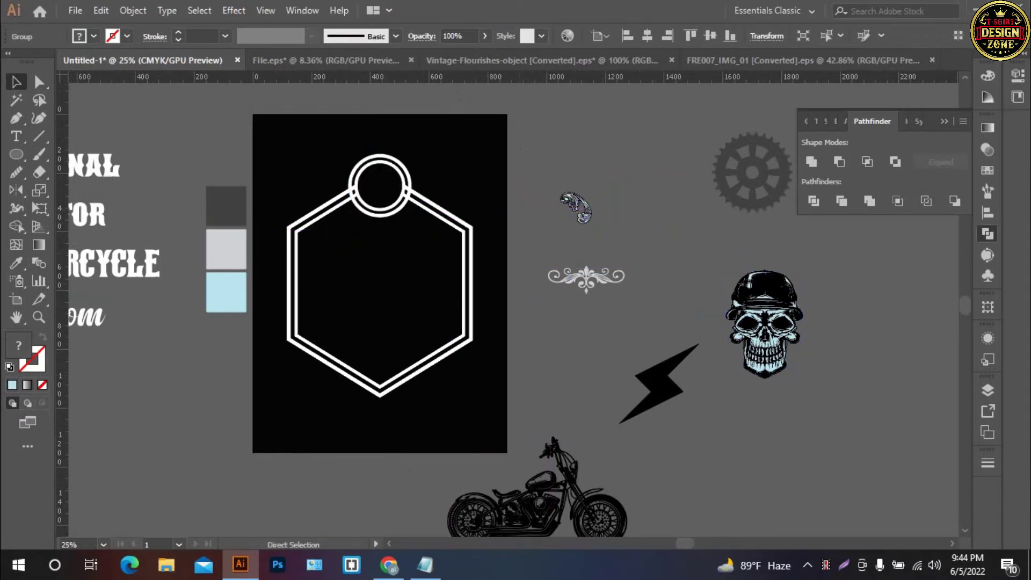
{"action": "key", "text": "v"}
{"action": "key", "text": "ctrl+shift+z"}
{"action": "key", "text": "ctrl+shift+a"}
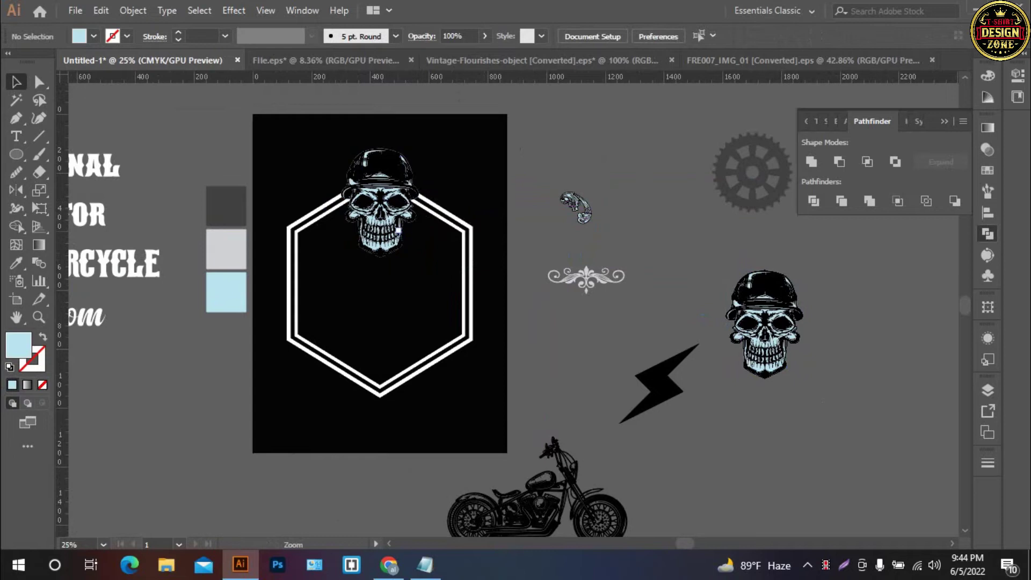
{"action": "scroll", "coordinate": [548, 342], "scroll_direction": "up", "scroll_amount": 2}
- Shrink the skull copy from its centre and nudge it up inside the circle
{"action": "left_click", "coordinate": [548, 342]}
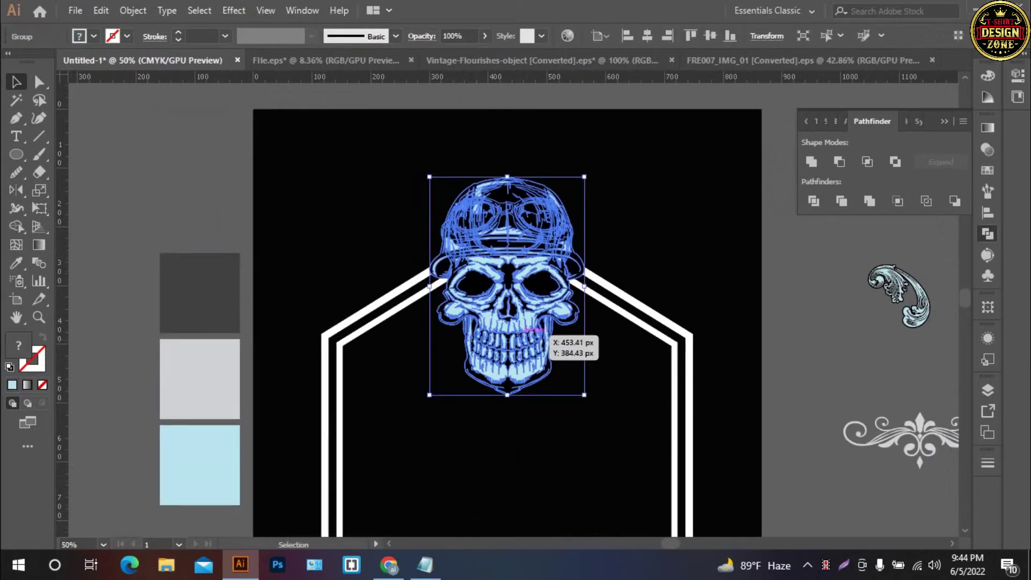
{"action": "left_click_drag", "start_coordinate": [584, 395], "coordinate": [560, 359]}
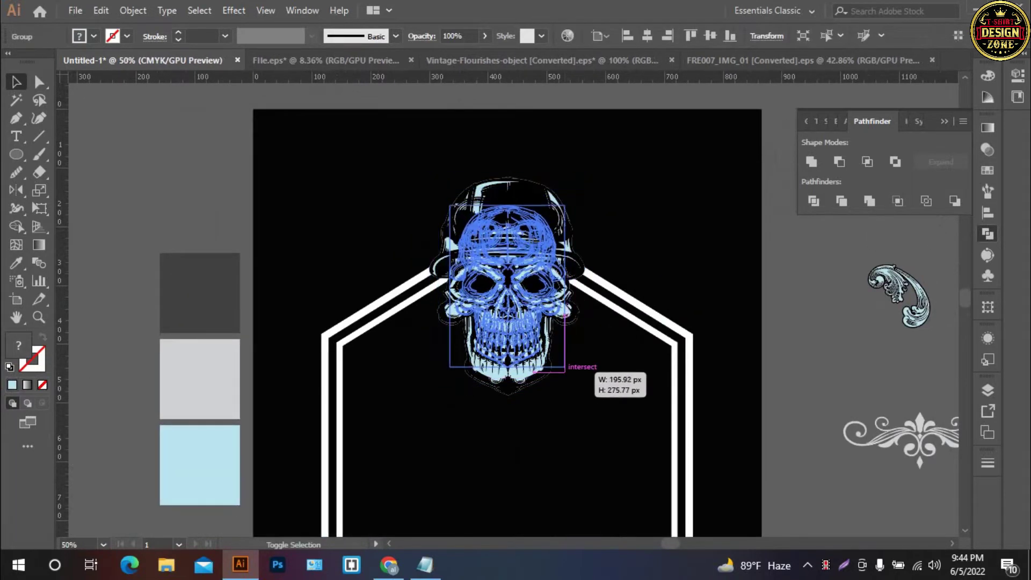
{"action": "key", "text": "ctrl+shift+a"}
{"action": "left_click", "coordinate": [507, 322]}
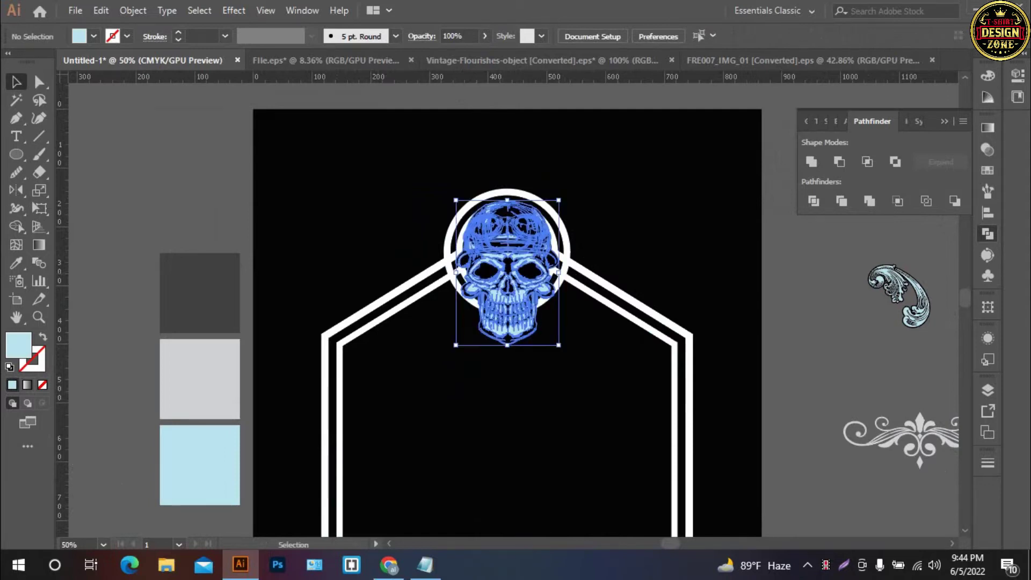
{"action": "left_click_drag", "start_coordinate": [559, 345], "coordinate": [550, 333]}
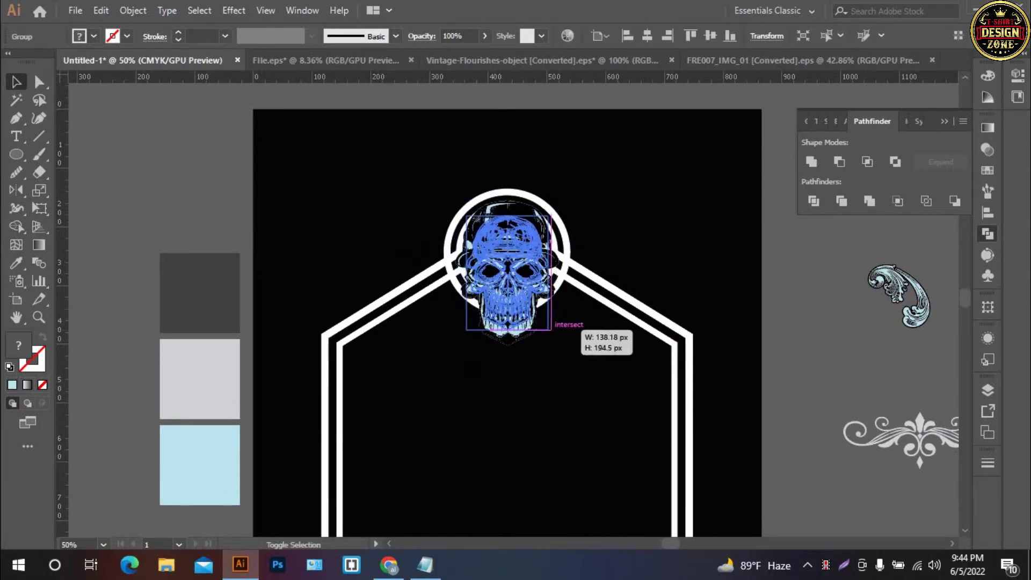
{"action": "key", "text": "ctrl+shift+a"}
{"action": "left_click_drag", "start_coordinate": [516, 268], "coordinate": [510, 255]}
{"action": "key", "text": "ctrl+shift+a"}
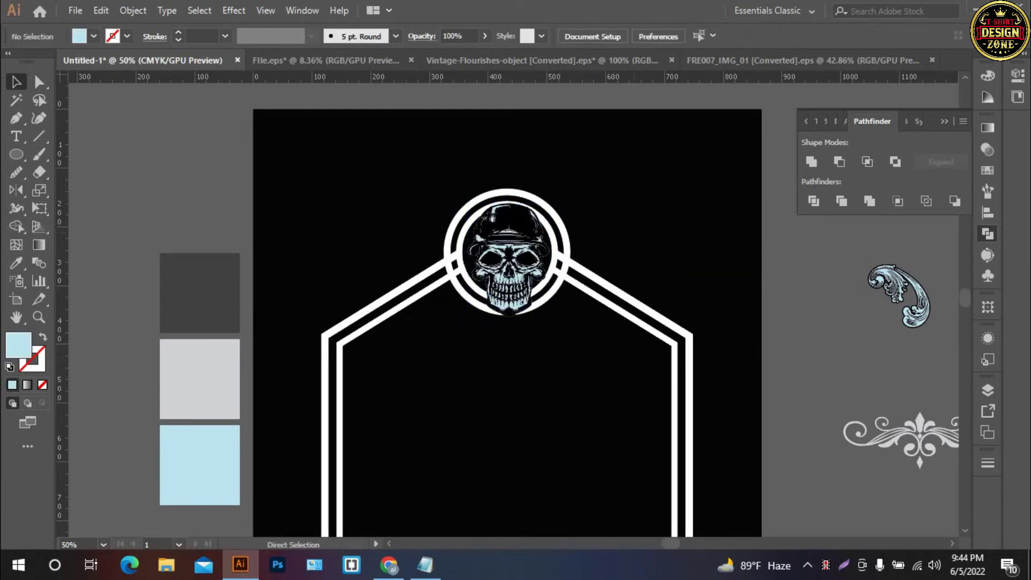
{"action": "key", "text": "ctrl+0"}
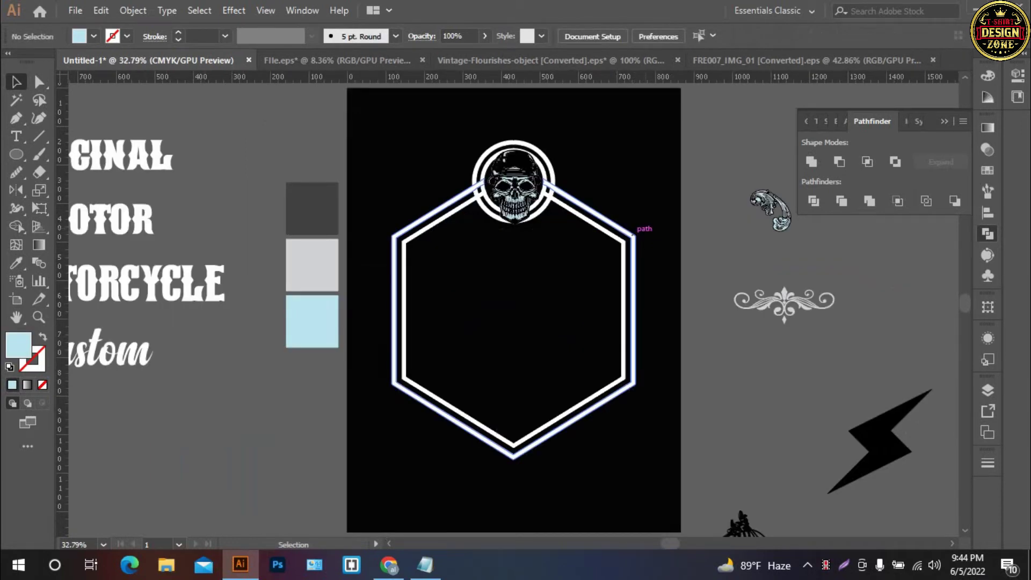
- Move the motorcycle copy toward the artboard's left side
{"action": "scroll", "coordinate": [639, 279], "scroll_direction": "down", "scroll_amount": 5}
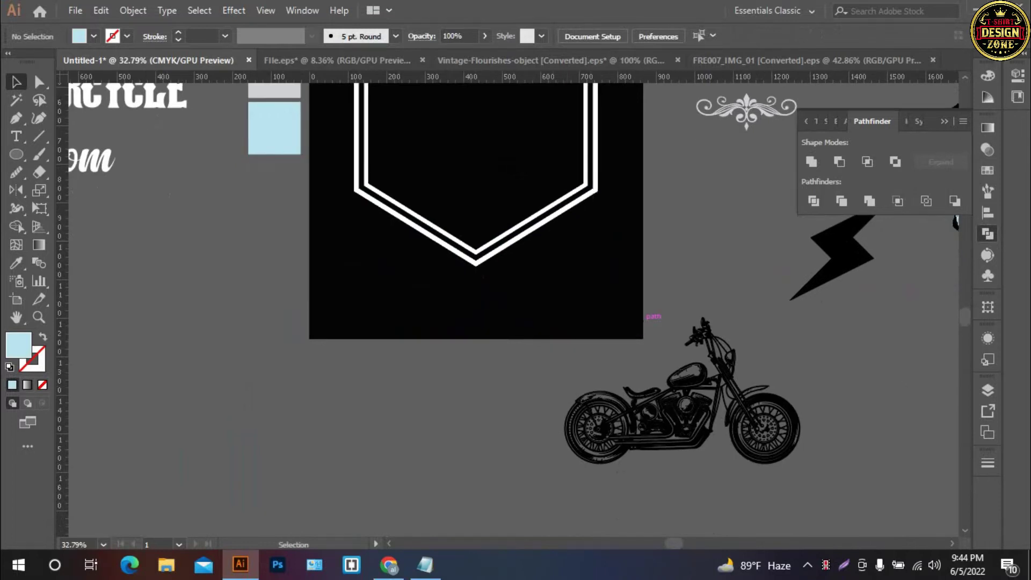
{"action": "left_click_drag", "start_coordinate": [762, 384], "coordinate": [365, 254]}
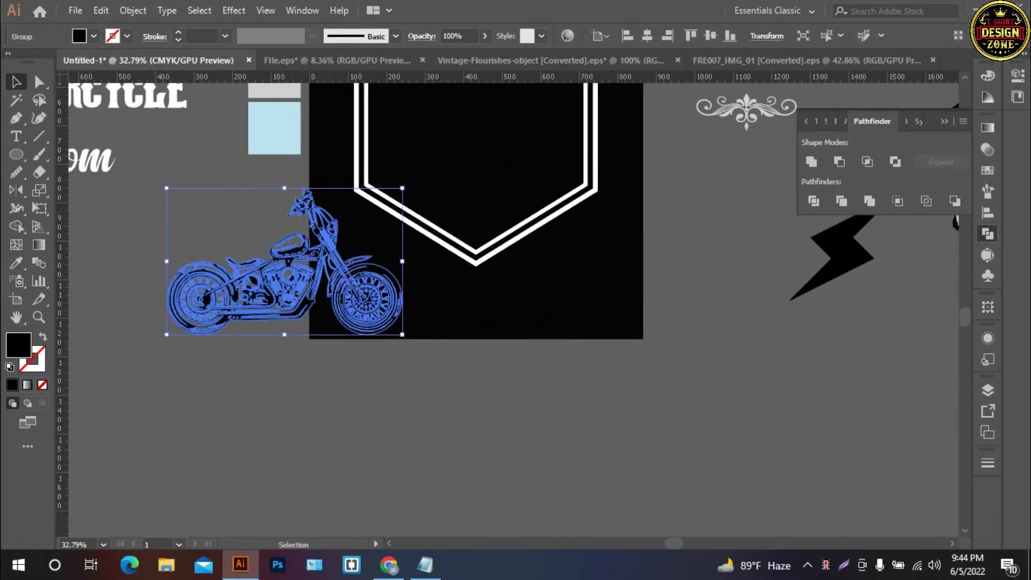
{"action": "scroll", "coordinate": [376, 268], "scroll_direction": "up", "scroll_amount": 2}
{"action": "left_click_drag", "start_coordinate": [362, 363], "coordinate": [442, 368]}
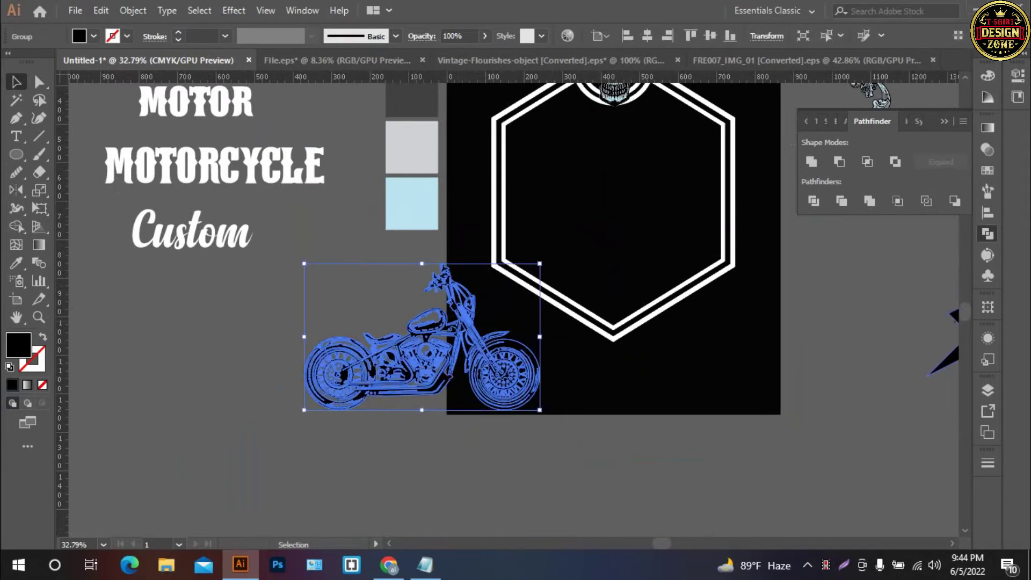
- Unite the motorcycle copy into one silhouette and fill it light blue
{"action": "left_click", "coordinate": [811, 161]}
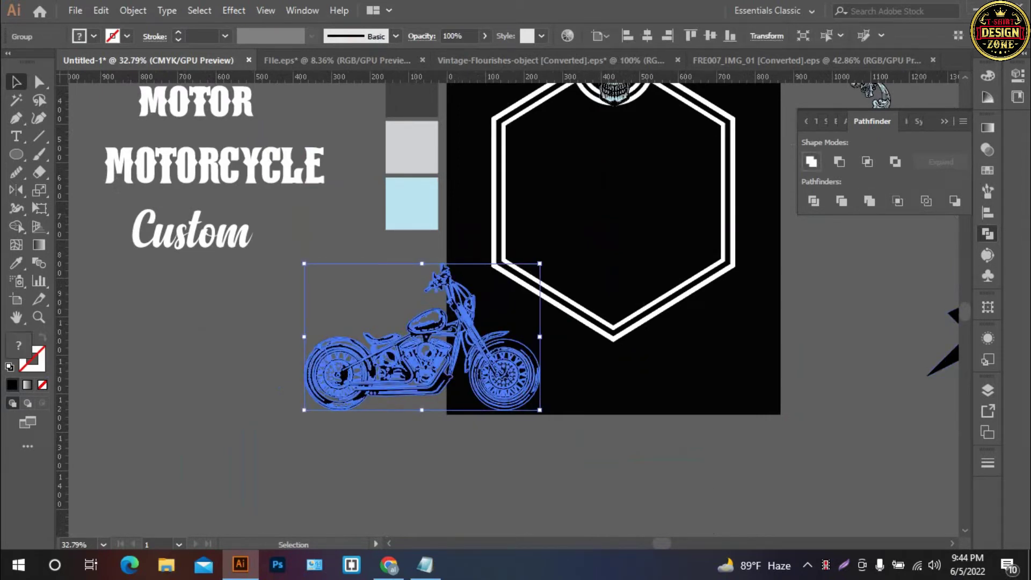
{"action": "key", "text": "i"}
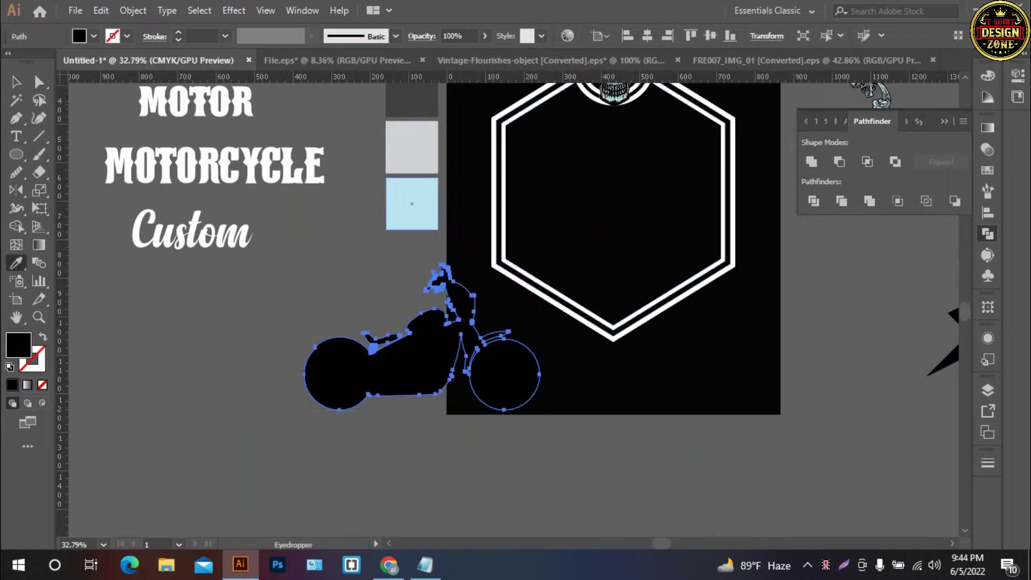
{"action": "left_click", "coordinate": [411, 203]}
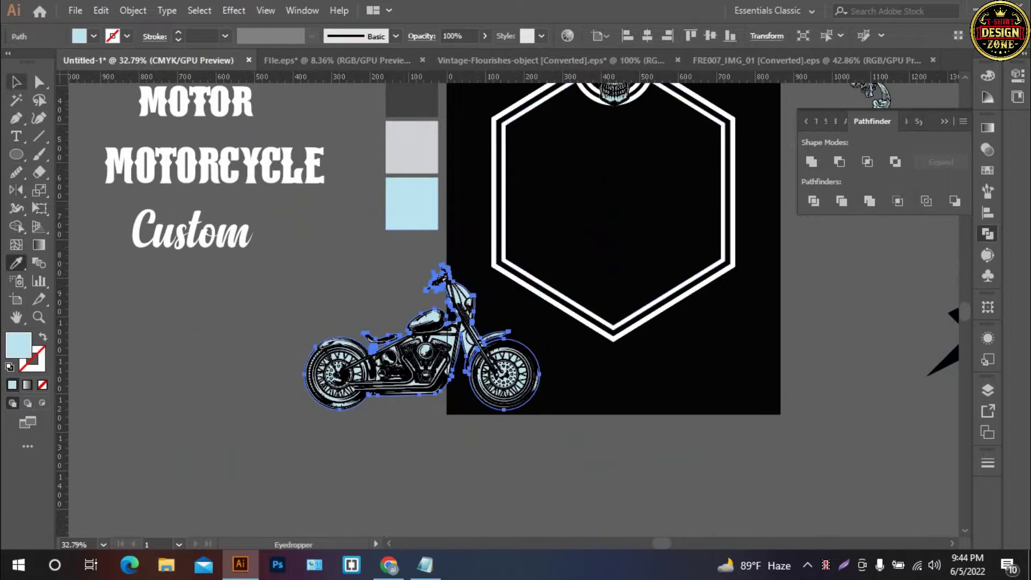
{"action": "left_click", "coordinate": [16, 81]}
{"action": "key", "text": "ctrl+shift+a"}
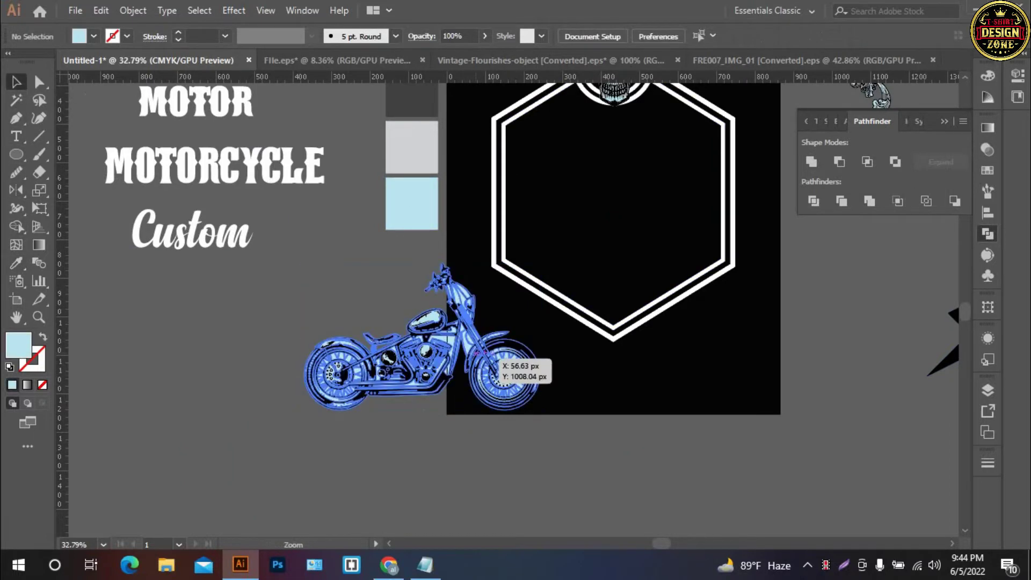
{"action": "scroll", "coordinate": [540, 299], "scroll_direction": "up", "scroll_amount": 3}
{"action": "scroll", "coordinate": [539, 299], "scroll_direction": "up", "scroll_amount": 1}
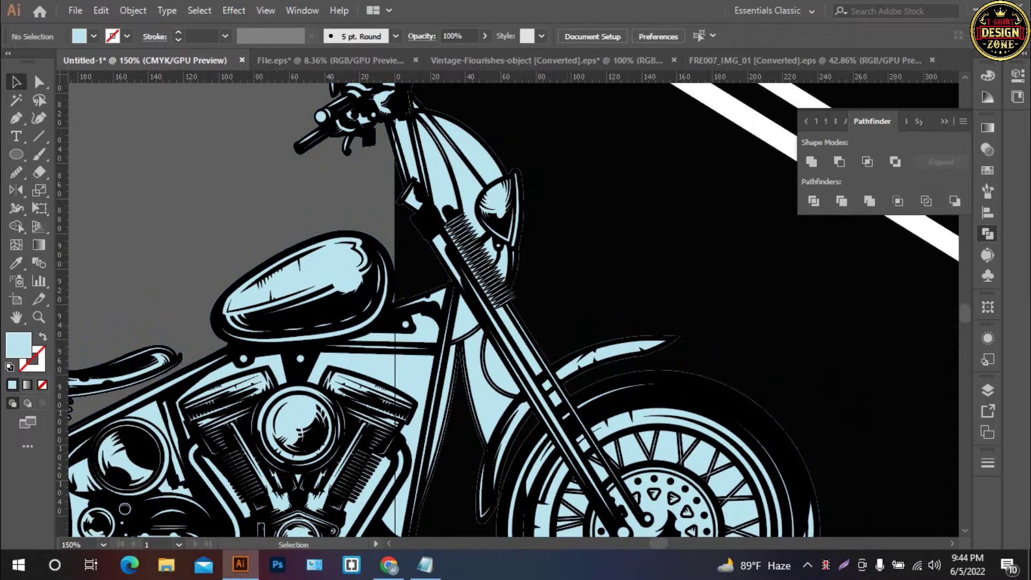
- Zoom in on the motorcycle's engine and front wheel
{"action": "key", "text": "ctrl+0"}
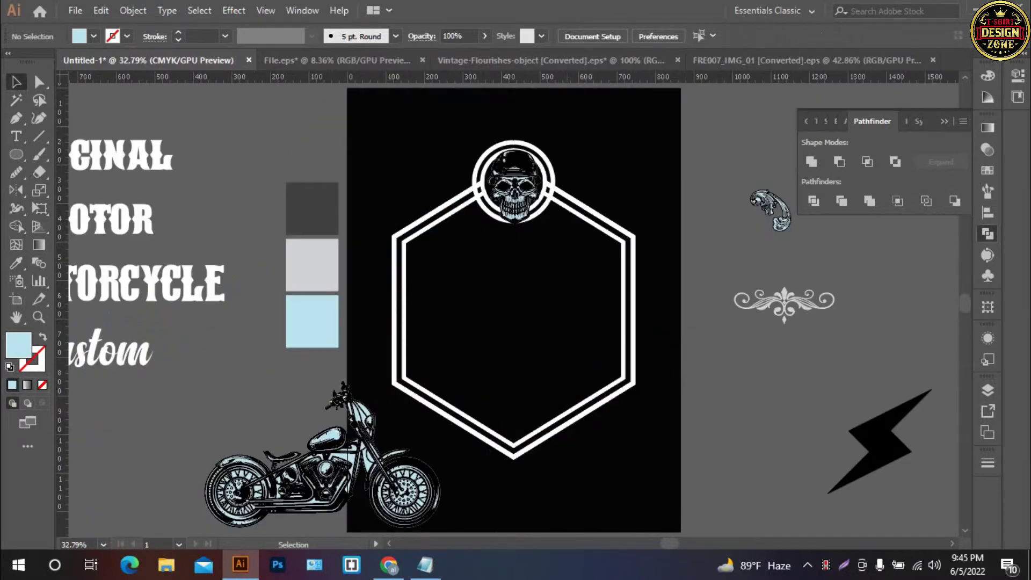
{"action": "key", "text": "a"}
{"action": "key", "text": "z"}
{"action": "left_click", "coordinate": [304, 507]}
{"action": "left_click", "coordinate": [754, 150]}
{"action": "left_click", "coordinate": [755, 150]}
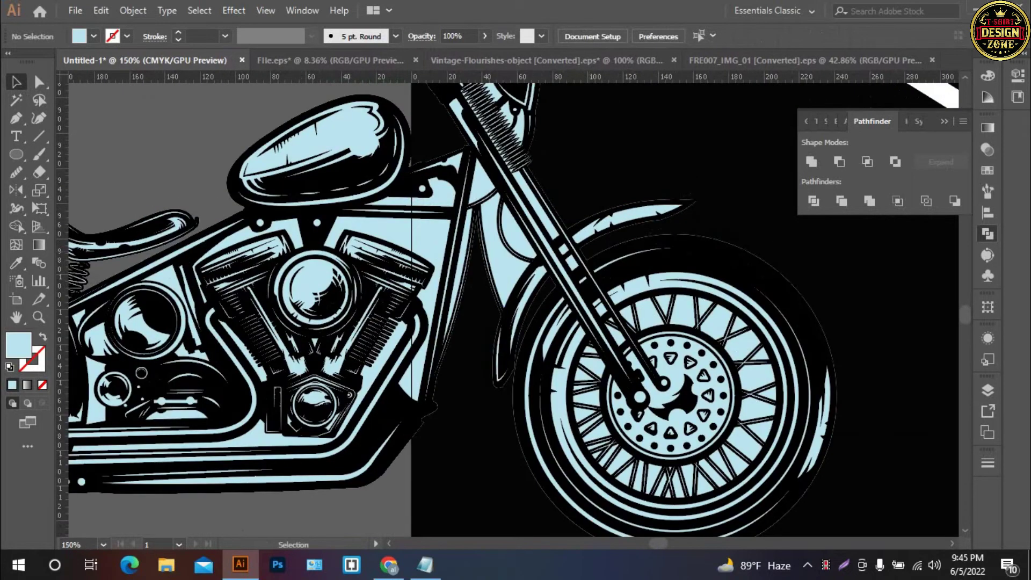
{"action": "key", "text": "v"}
- Shape Builder-delete the light-blue fills in the fork, frame gap and between the fork tubes
{"action": "key", "text": "ctrl+a"}
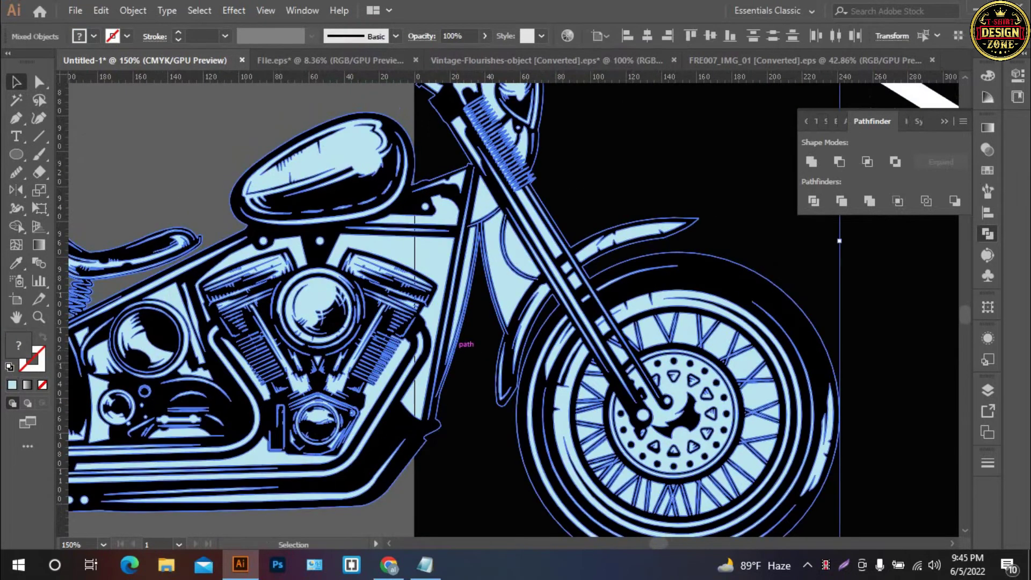
{"action": "key", "text": "shift+m"}
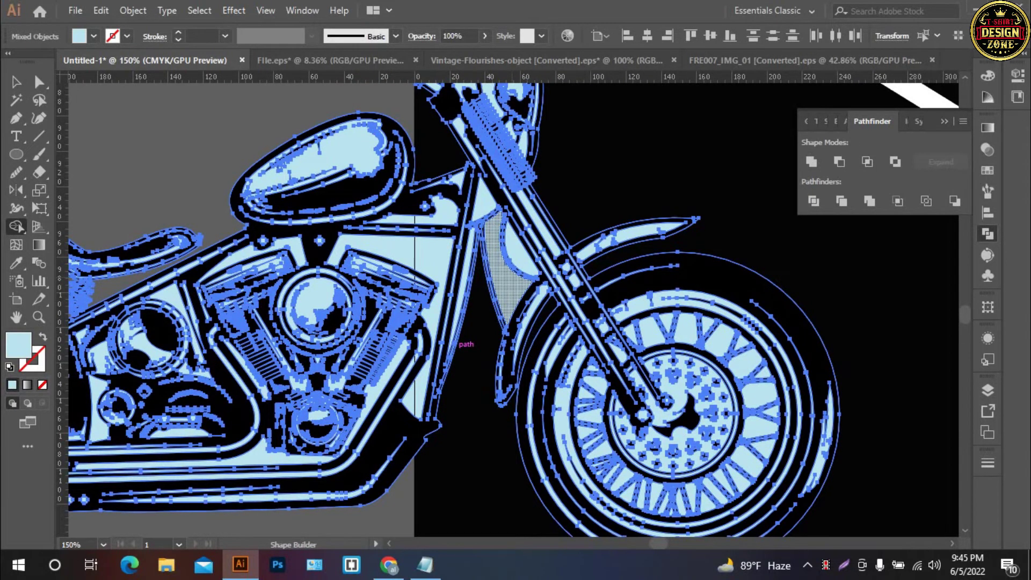
{"action": "left_click", "coordinate": [505, 269], "text": "alt"}
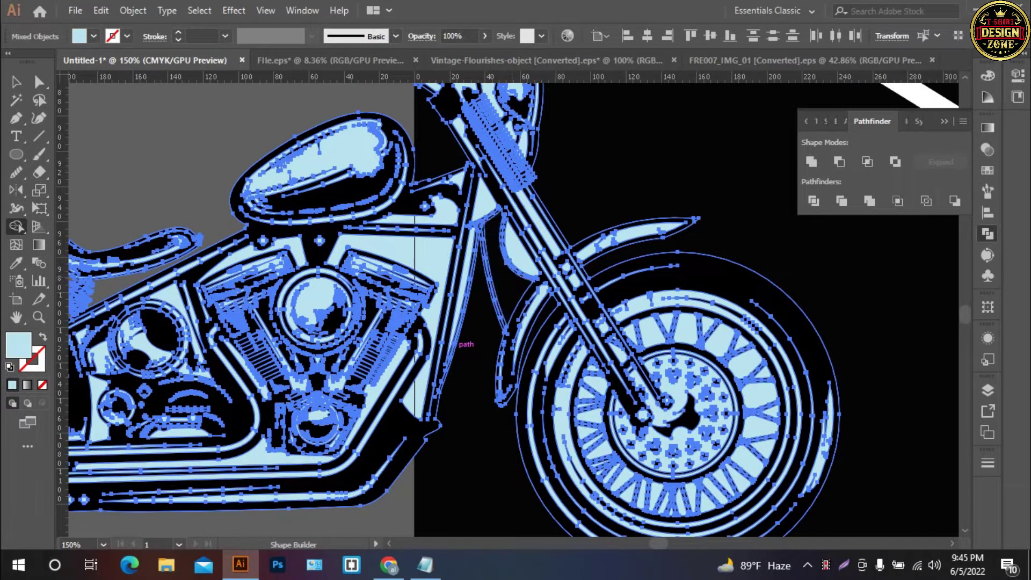
{"action": "scroll", "coordinate": [457, 342], "scroll_direction": "up", "scroll_amount": 3}
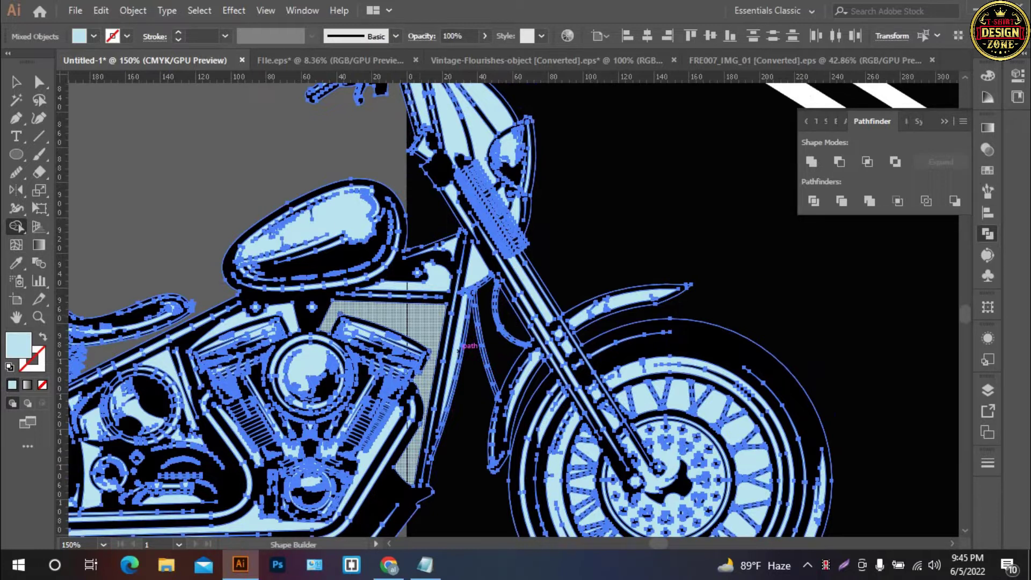
{"action": "left_click", "coordinate": [458, 349], "text": "alt"}
{"action": "scroll", "coordinate": [458, 349], "scroll_direction": "up", "scroll_amount": 3}
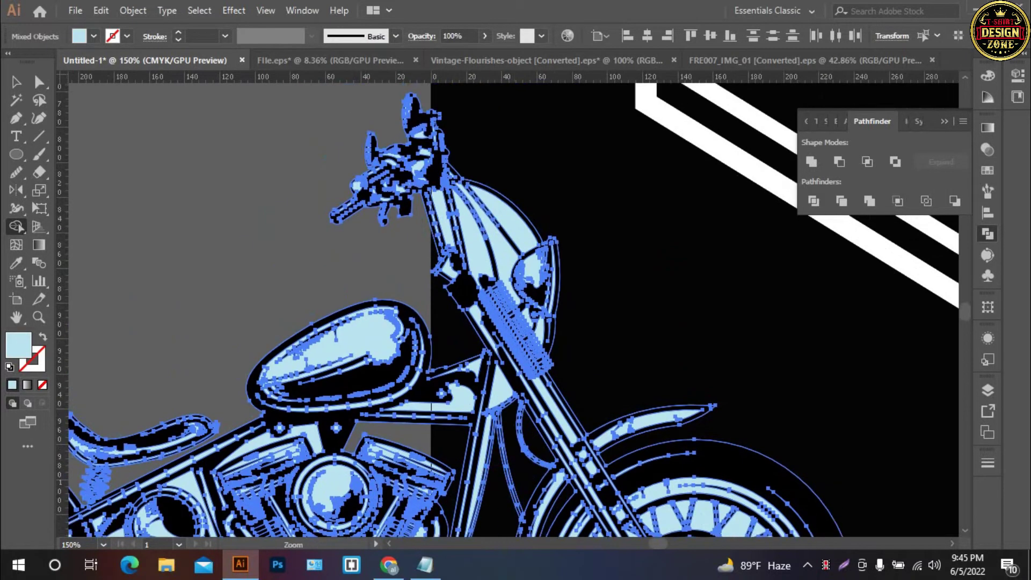
{"action": "scroll", "coordinate": [486, 123], "scroll_direction": "up", "scroll_amount": 1}
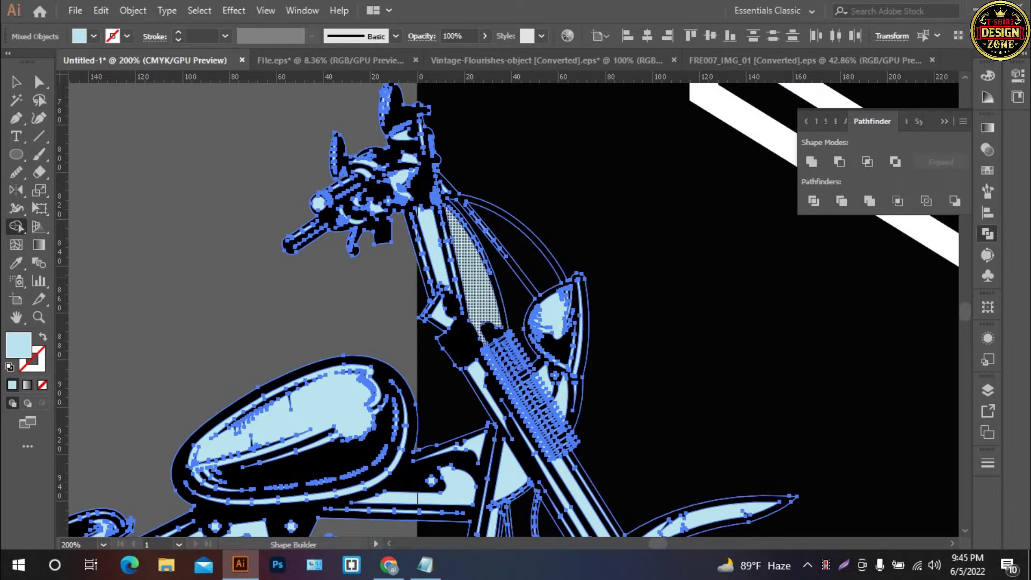
{"action": "left_click", "coordinate": [472, 268]}
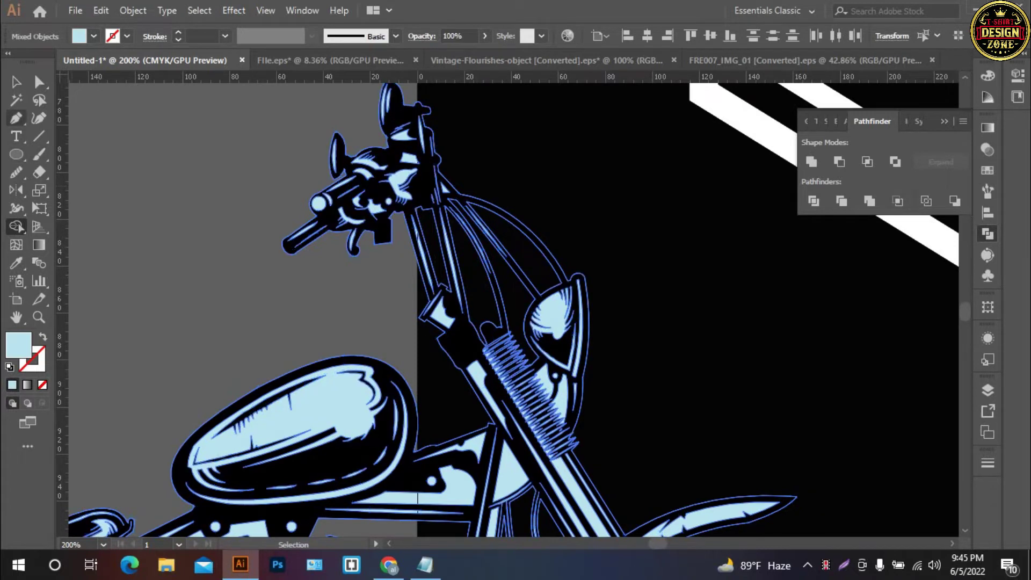
{"action": "left_click", "coordinate": [16, 82]}
{"action": "key", "text": "ctrl+shift+a"}
- Move the motorcycle copy into the hexagon frame below the skull
{"action": "key", "text": "ctrl+0"}
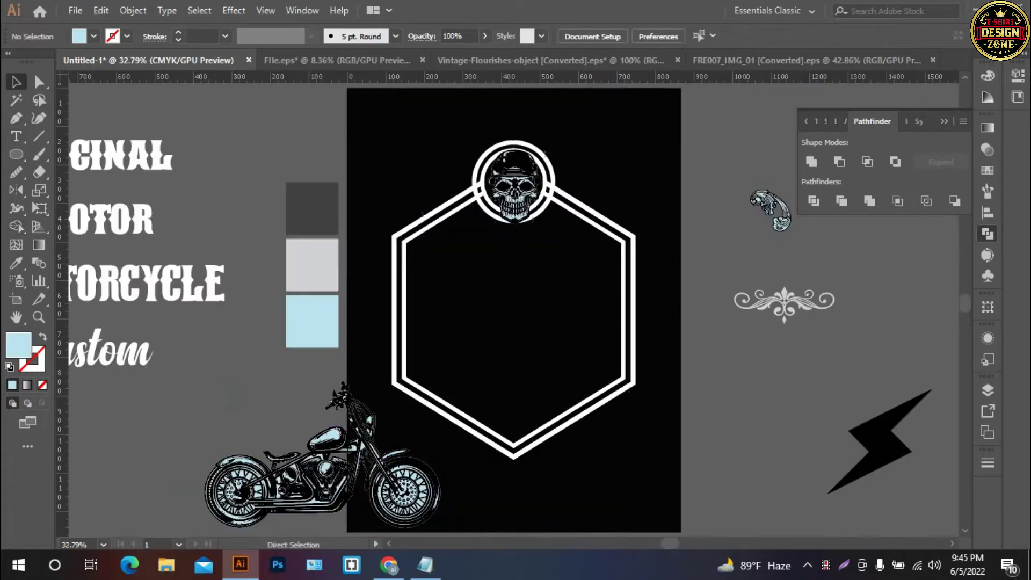
{"action": "scroll", "coordinate": [515, 300], "scroll_direction": "down", "scroll_amount": 5}
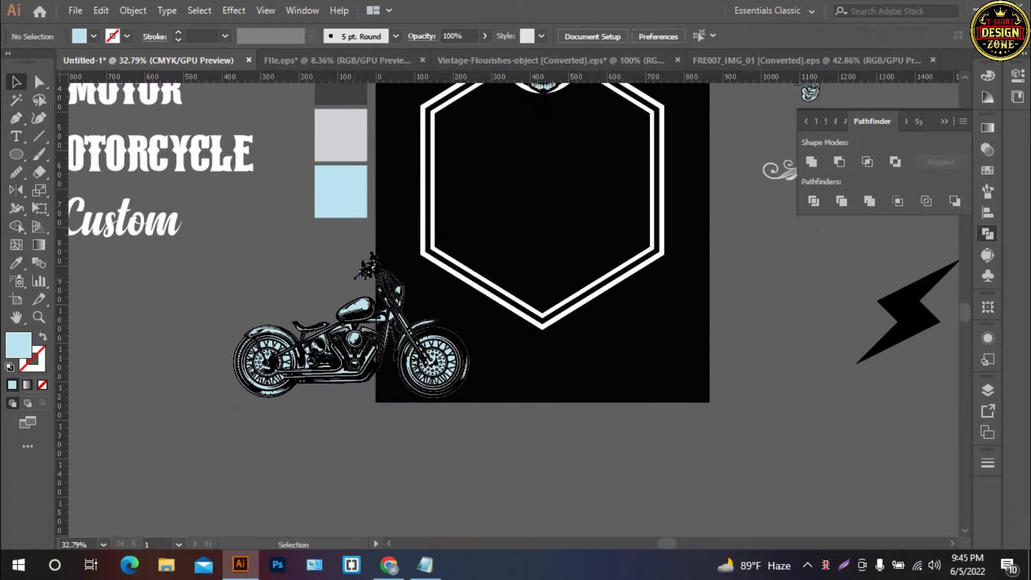
{"action": "left_click", "coordinate": [397, 322]}
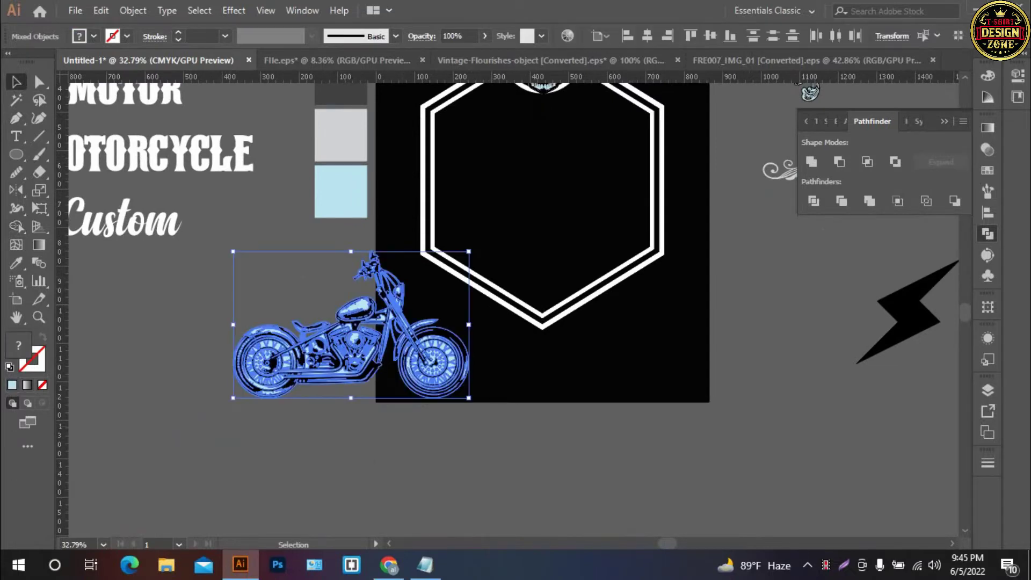
{"action": "mouse_move", "coordinate": [349, 334]}
{"action": "left_mouse_down"}
{"action": "mouse_move", "coordinate": [333, 405]}
{"action": "mouse_move", "coordinate": [536, 174]}
{"action": "left_mouse_up"}
{"action": "left_click", "coordinate": [352, 411]}
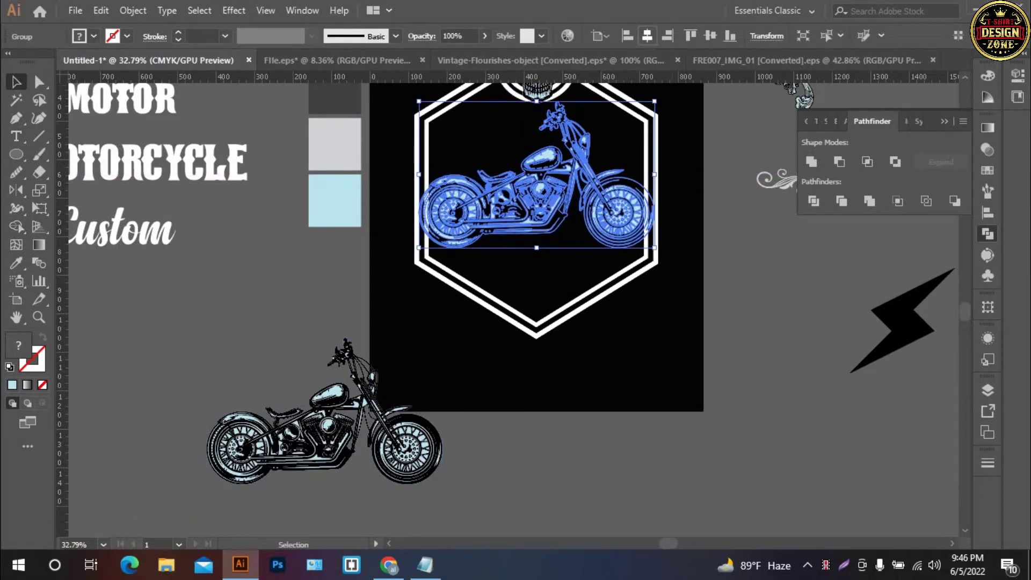
- Nudge the hexagon motorcycle down slightly and zoom in on its engine
{"action": "key", "text": "ctrl+shift+a"}
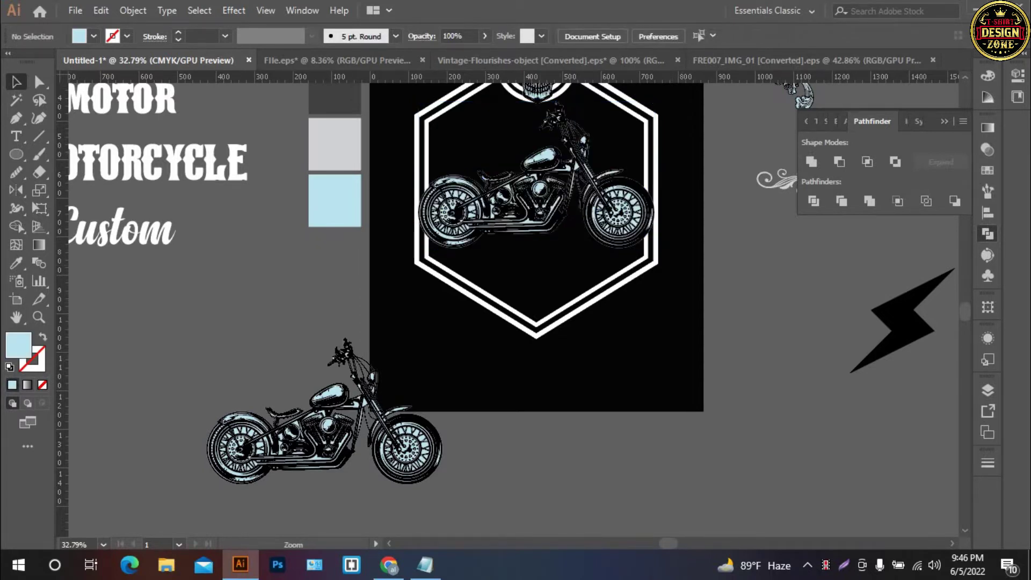
{"action": "key", "text": "ctrl+equal"}
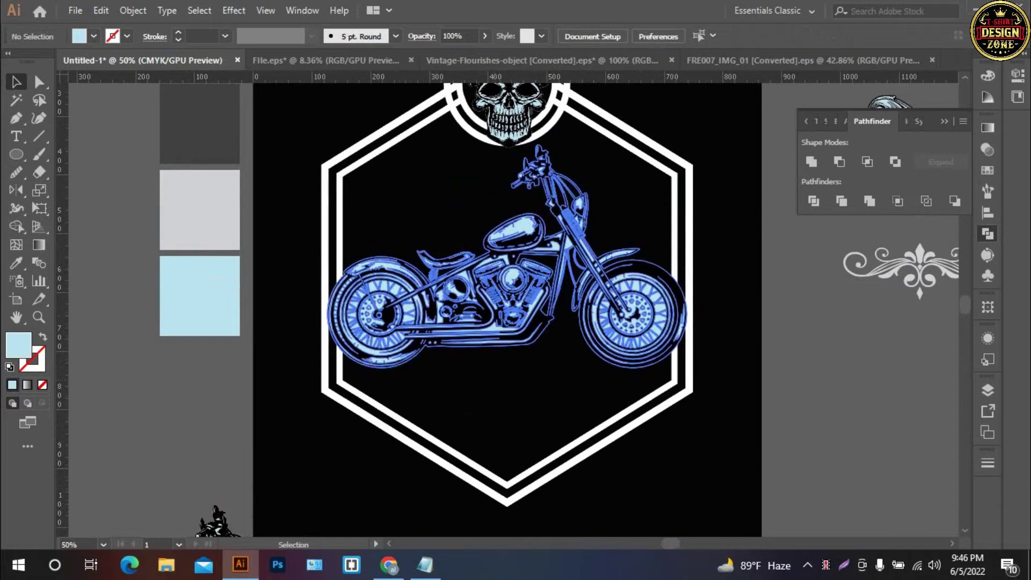
{"action": "left_click", "coordinate": [510, 289]}
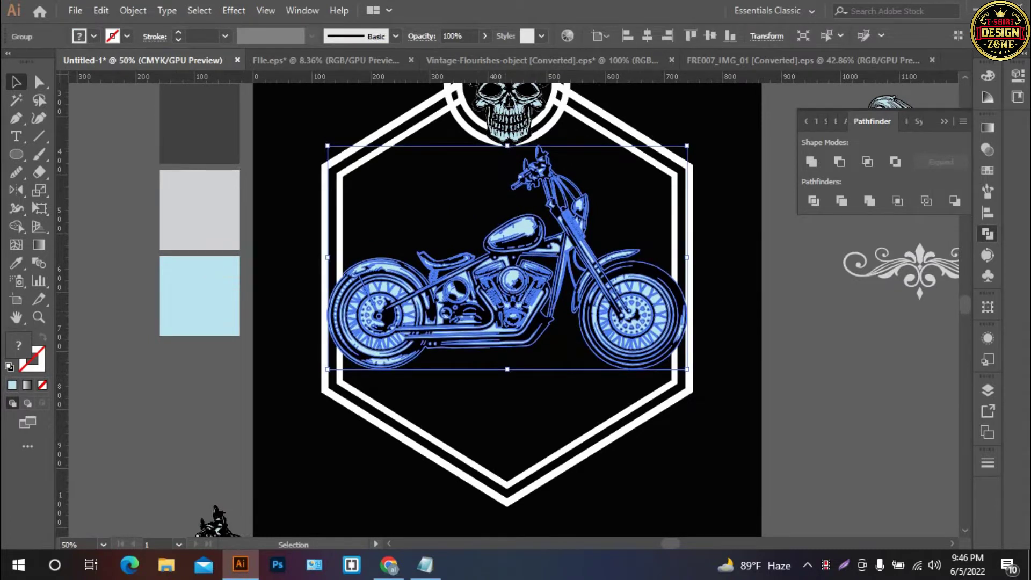
{"action": "key", "text": "Down"}
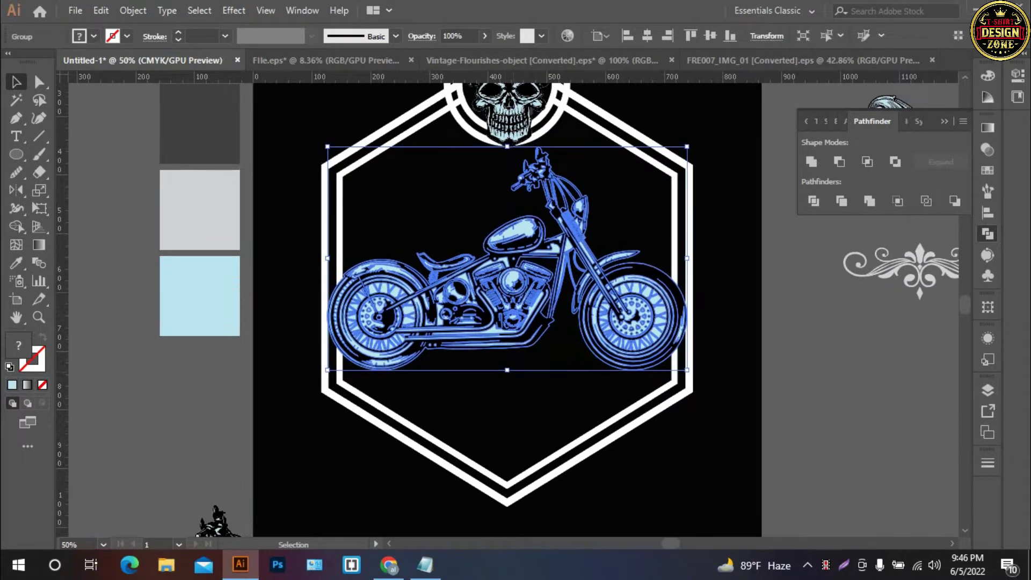
{"action": "key", "text": "ctrl+shift+a"}
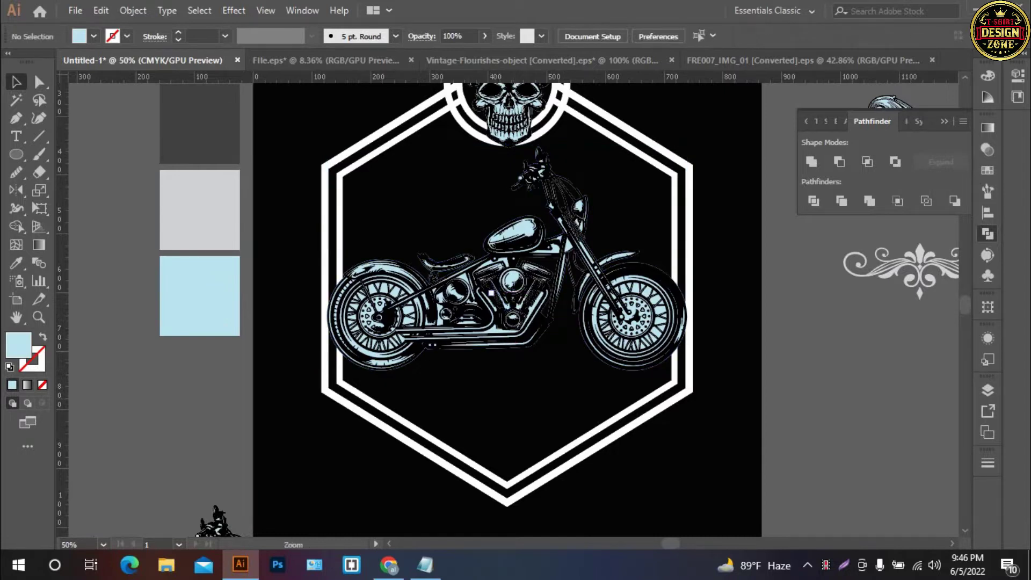
{"action": "left_click", "coordinate": [437, 231]}
{"action": "left_click", "coordinate": [563, 305]}
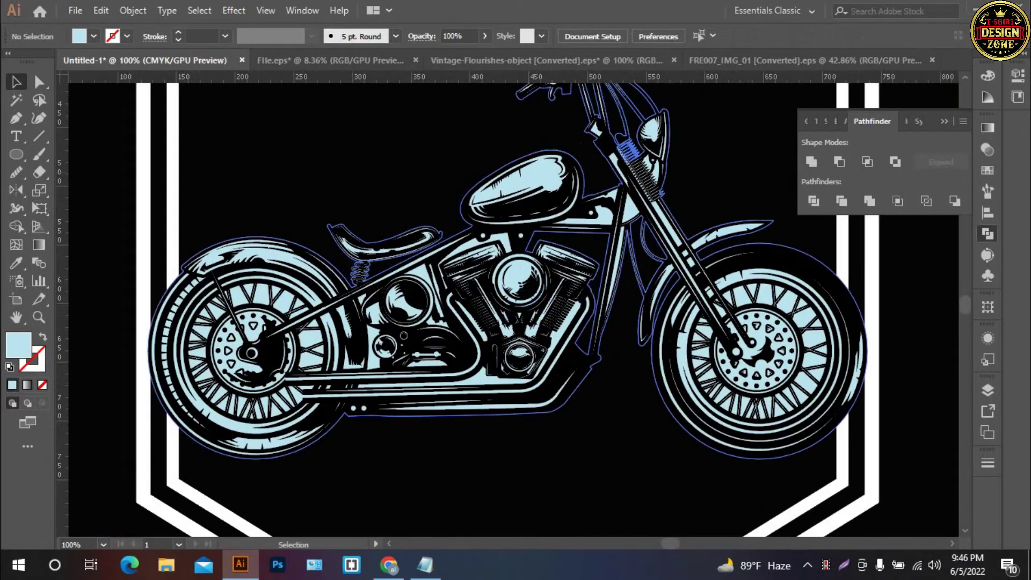
- Create an Offset Path of the motorcycle group with the offset amount set to 1
{"action": "left_click", "coordinate": [564, 305]}
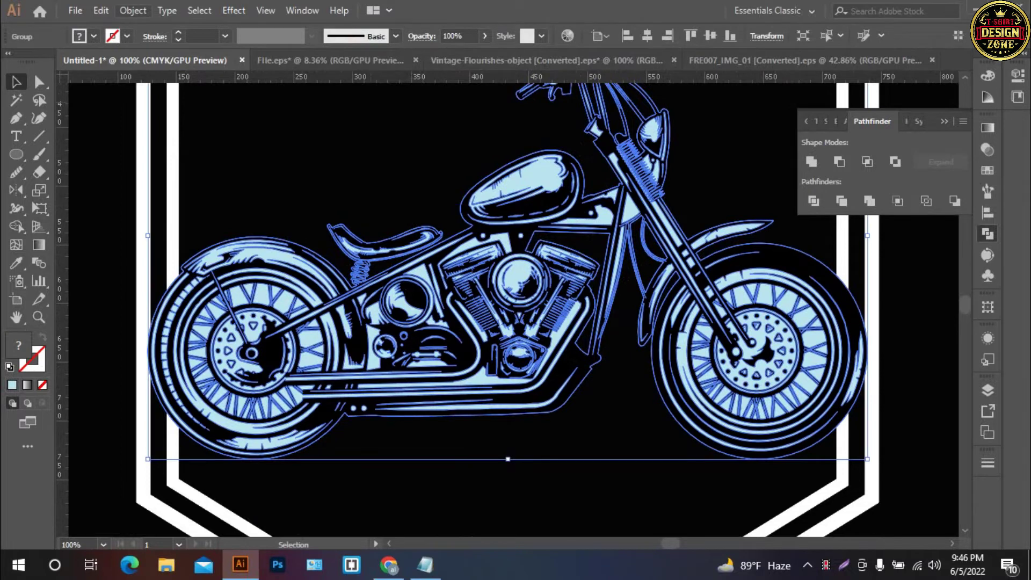
{"action": "left_click", "coordinate": [132, 10]}
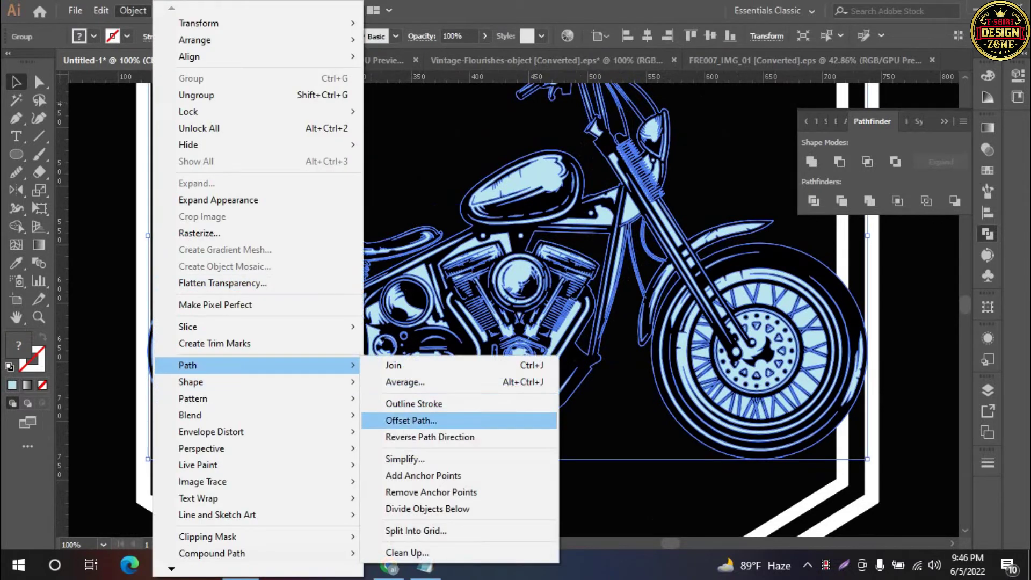
{"action": "left_click", "coordinate": [411, 420]}
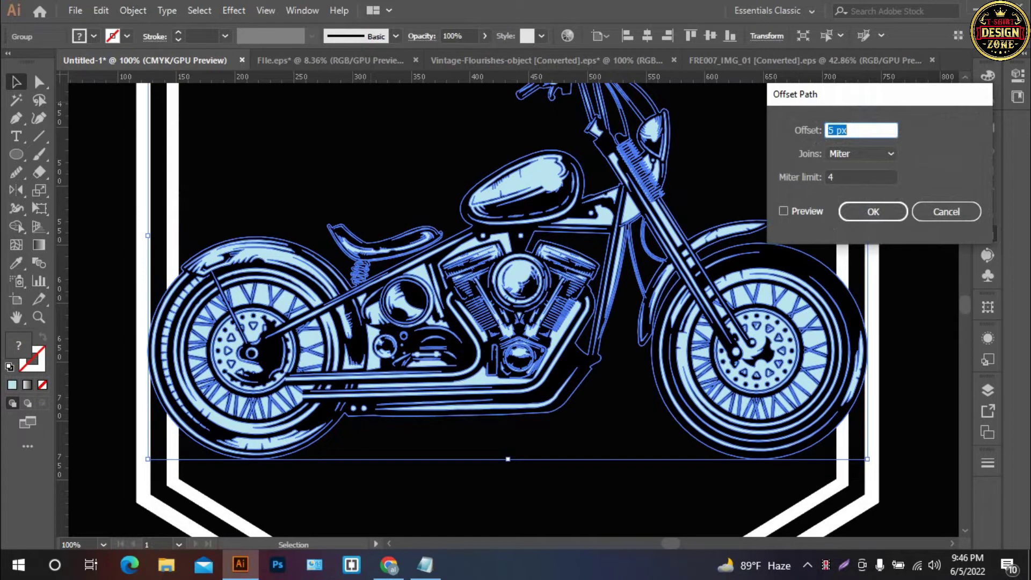
{"action": "left_click", "coordinate": [783, 211]}
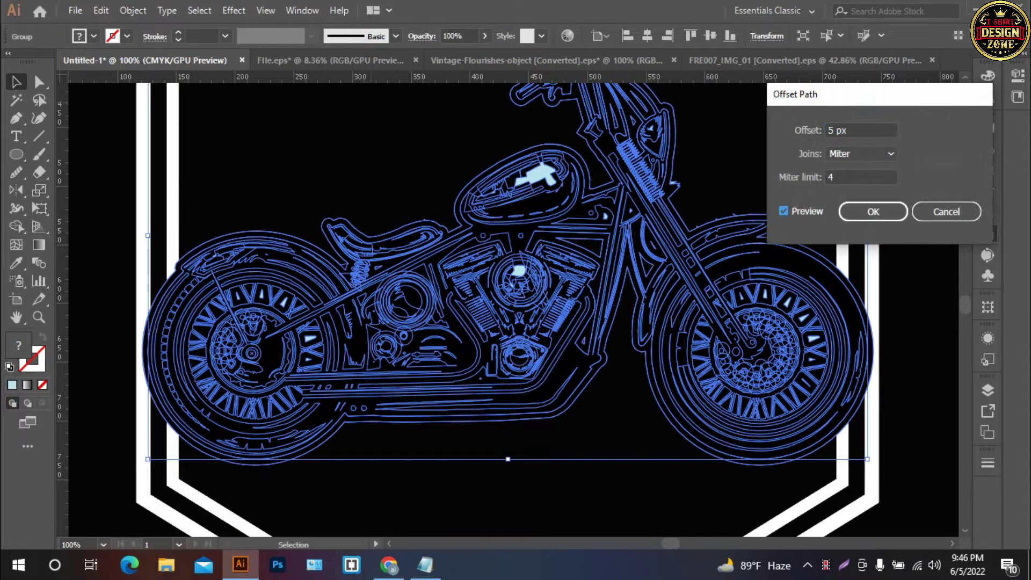
{"action": "key", "text": "Tab"}
{"action": "key", "text": "Down"}
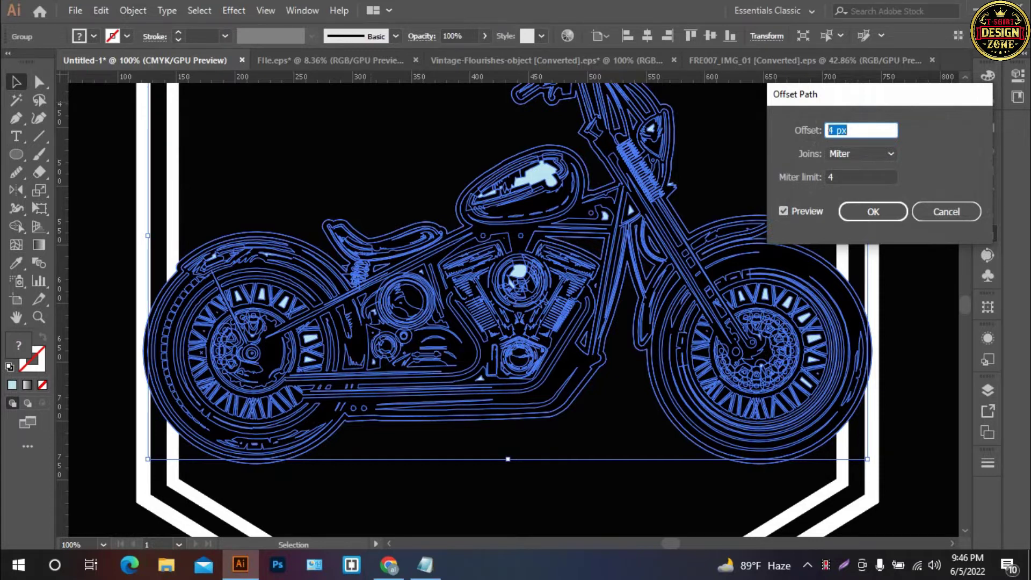
{"action": "type", "text": "1"}
{"action": "key", "text": "Return"}
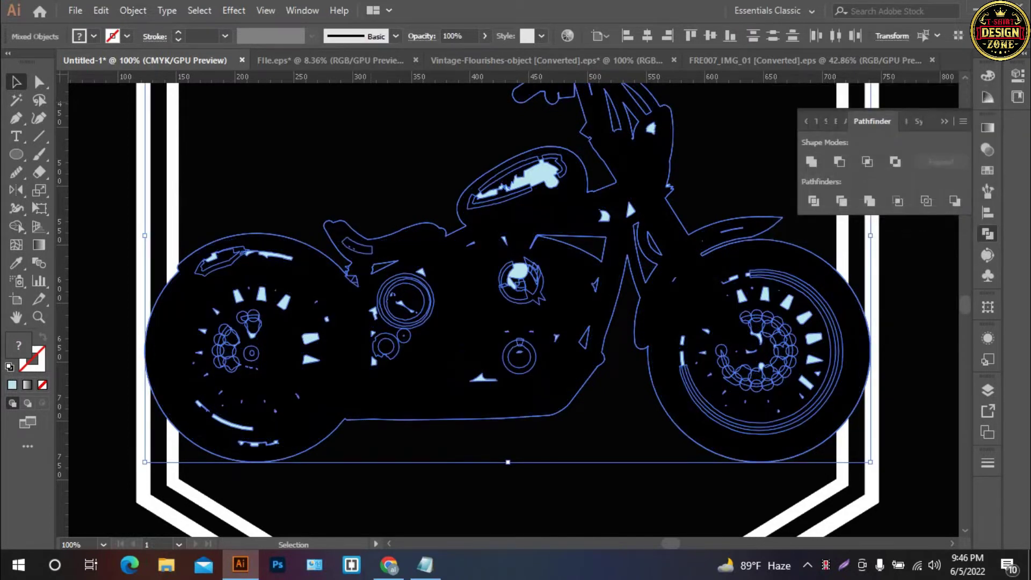
{"action": "key", "text": "ctrl+shift+a"}
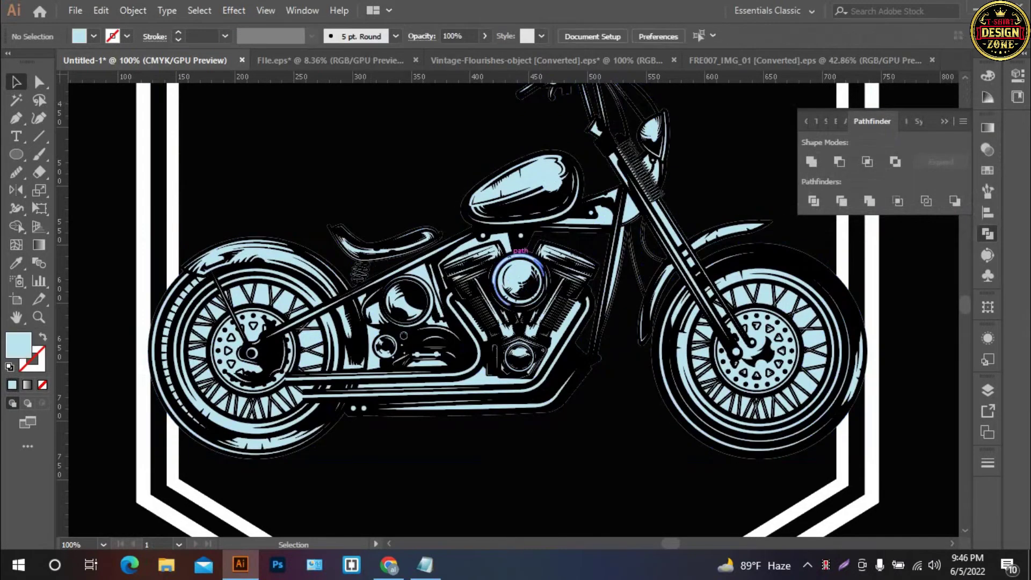
- Recolour every motorcycle path with the light-blue swatch and close the Pathfinder panel
{"action": "key", "text": "a"}
{"action": "key", "text": "ctrl+a"}
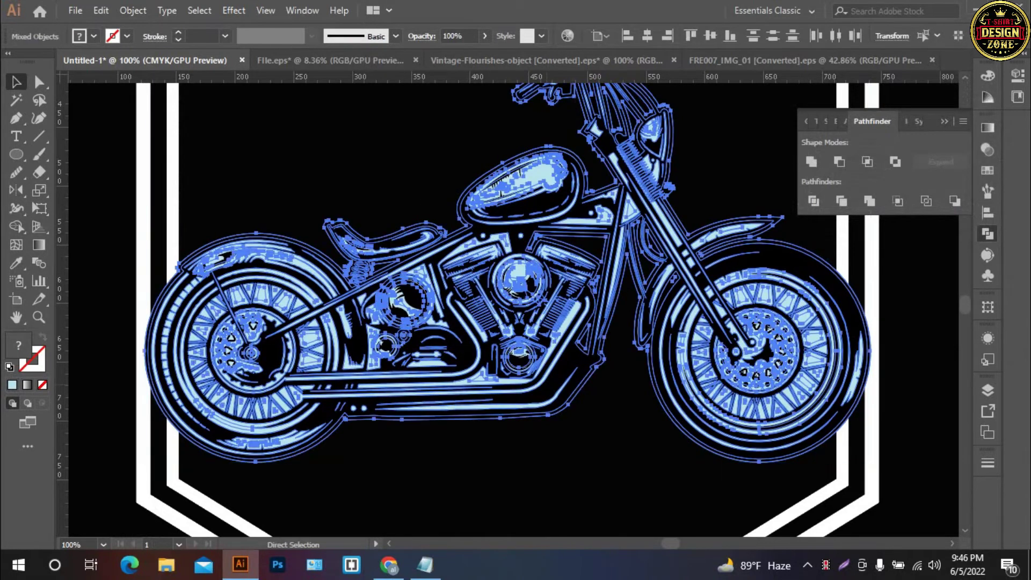
{"action": "key", "text": "ctrl+minus"}
{"action": "key", "text": "ctrl+minus"}
{"action": "key", "text": "i"}
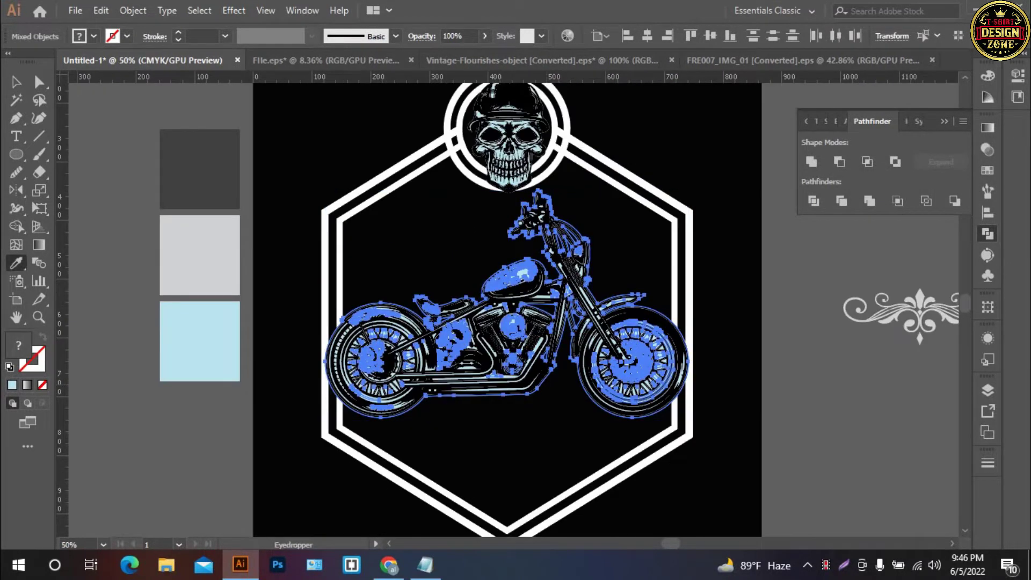
{"action": "left_click", "coordinate": [199, 341]}
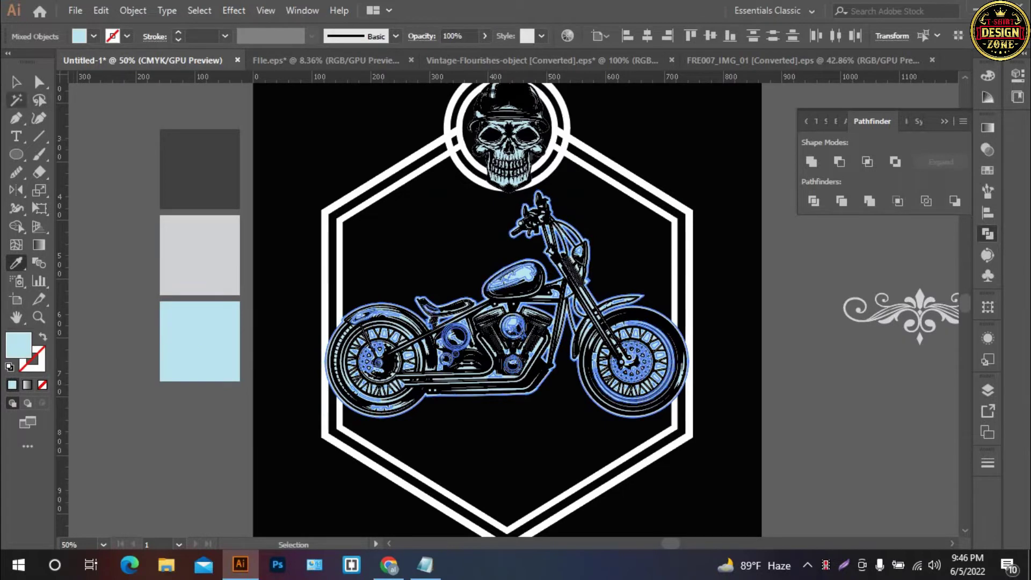
{"action": "left_click", "coordinate": [16, 81]}
{"action": "key", "text": "ctrl+shift+a"}
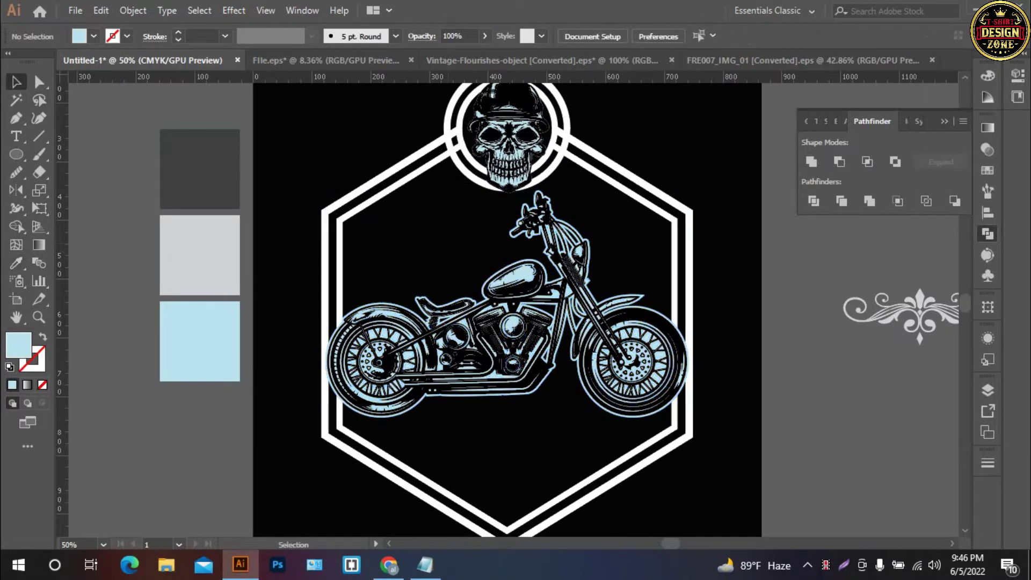
{"action": "left_click_drag", "start_coordinate": [443, 392], "coordinate": [614, 251]}
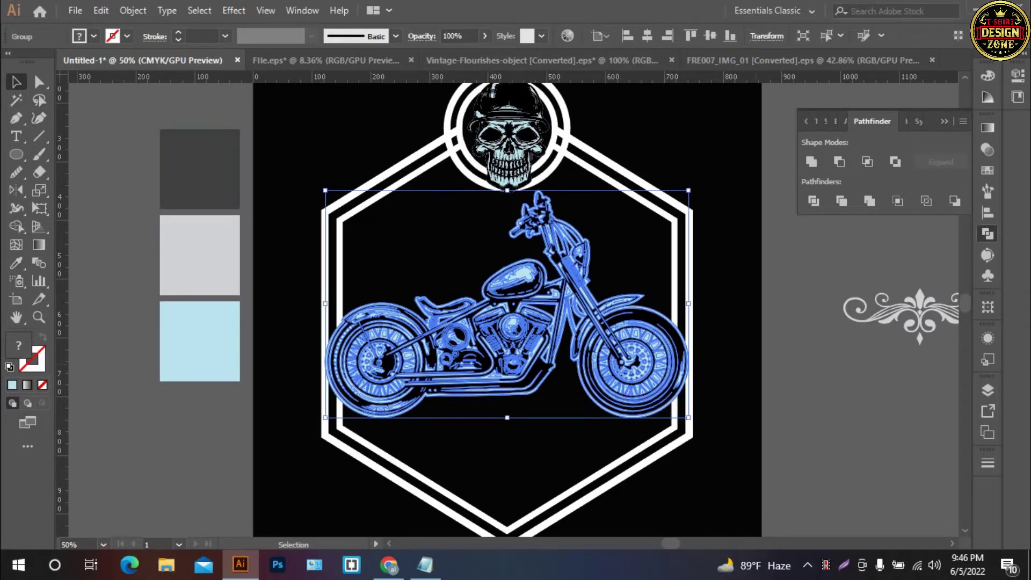
{"action": "key", "text": "ctrl+shift+a"}
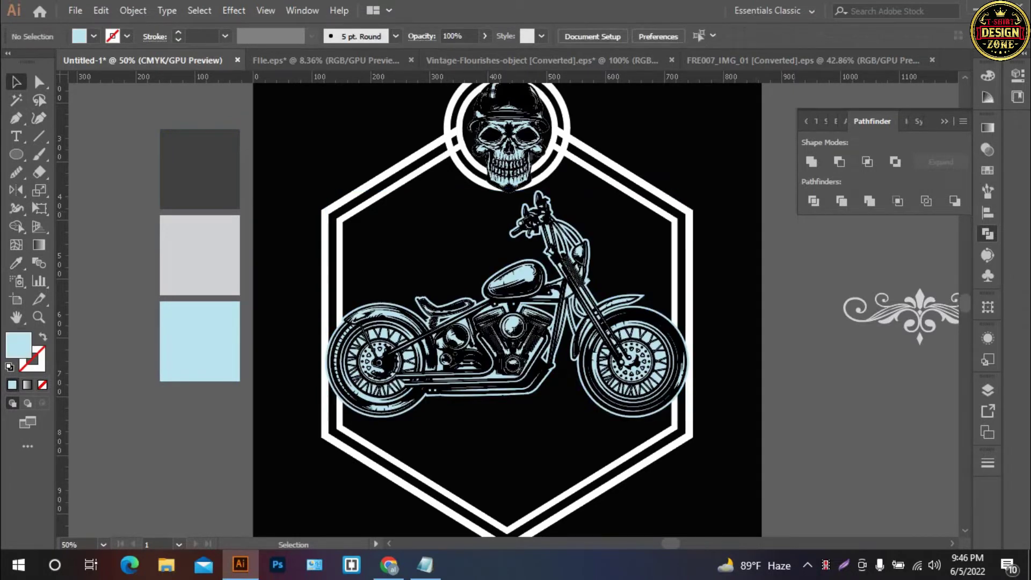
{"action": "left_click", "coordinate": [987, 234]}
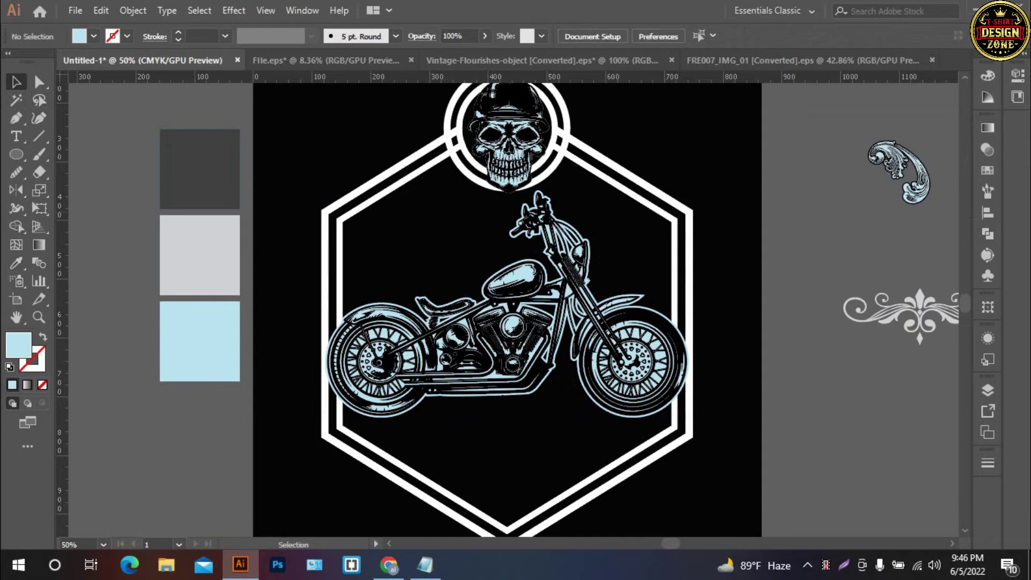
- Pan and zoom out to bring the artboard and the gear copy into view
{"action": "key", "text": "b"}
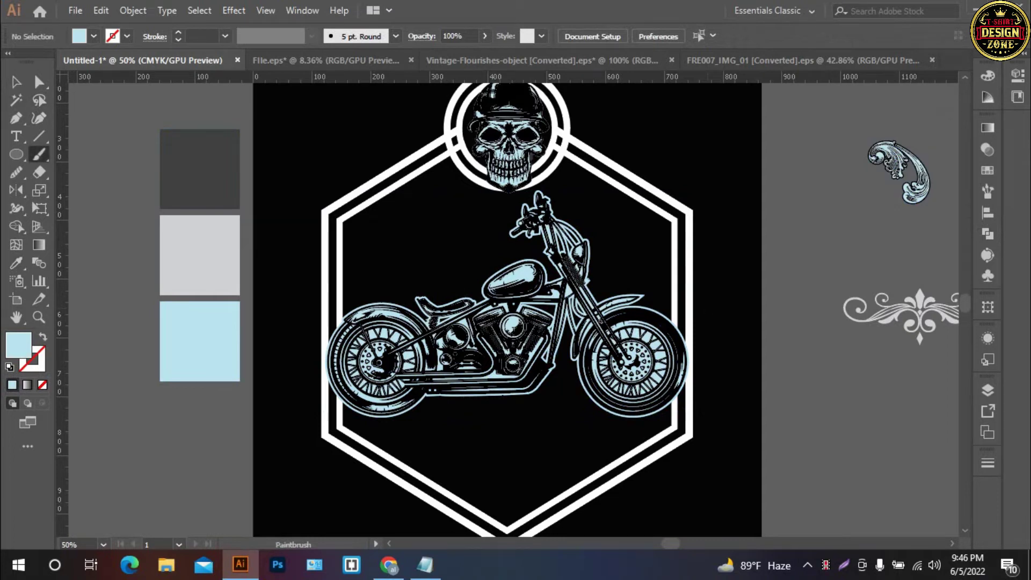
{"action": "key", "text": "v"}
{"action": "left_click_drag", "start_coordinate": [628, 305], "coordinate": [647, 263]}
{"action": "mouse_move", "coordinate": [483, 430]}
{"action": "left_mouse_down"}
{"action": "mouse_move", "coordinate": [464, 348]}
{"action": "mouse_move", "coordinate": [526, 159]}
{"action": "mouse_move", "coordinate": [550, 251]}
{"action": "mouse_move", "coordinate": [545, 121]}
{"action": "mouse_move", "coordinate": [565, 151]}
{"action": "mouse_move", "coordinate": [488, 317]}
{"action": "mouse_move", "coordinate": [316, 420]}
{"action": "mouse_move", "coordinate": [138, 360]}
{"action": "left_mouse_up"}
{"action": "mouse_move", "coordinate": [376, 322]}
{"action": "left_mouse_down"}
{"action": "mouse_move", "coordinate": [295, 217]}
{"action": "mouse_move", "coordinate": [238, 189]}
{"action": "mouse_move", "coordinate": [394, 310]}
{"action": "left_mouse_up"}
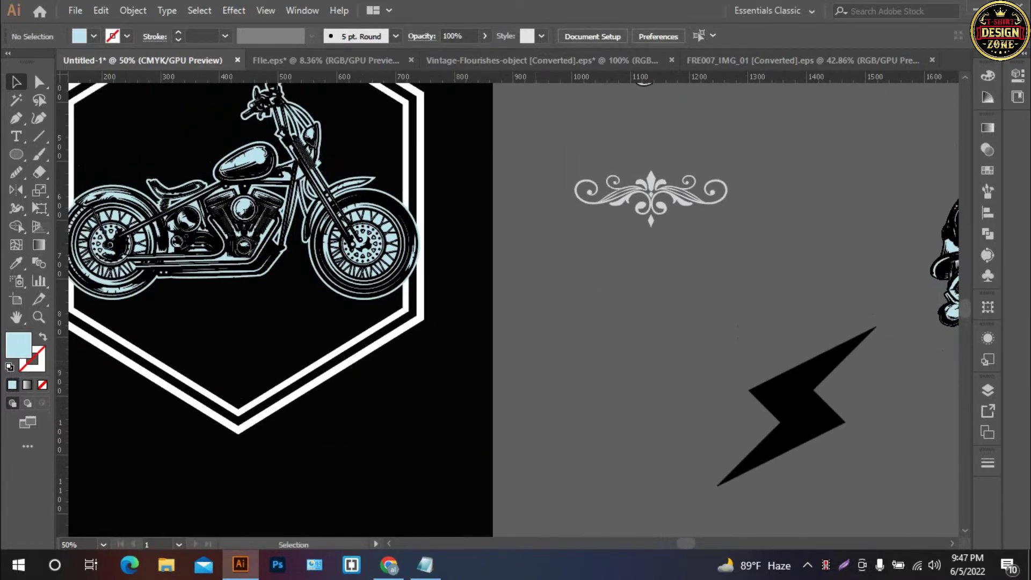
{"action": "key", "text": "ctrl+minus"}
{"action": "key", "text": "ctrl+minus"}
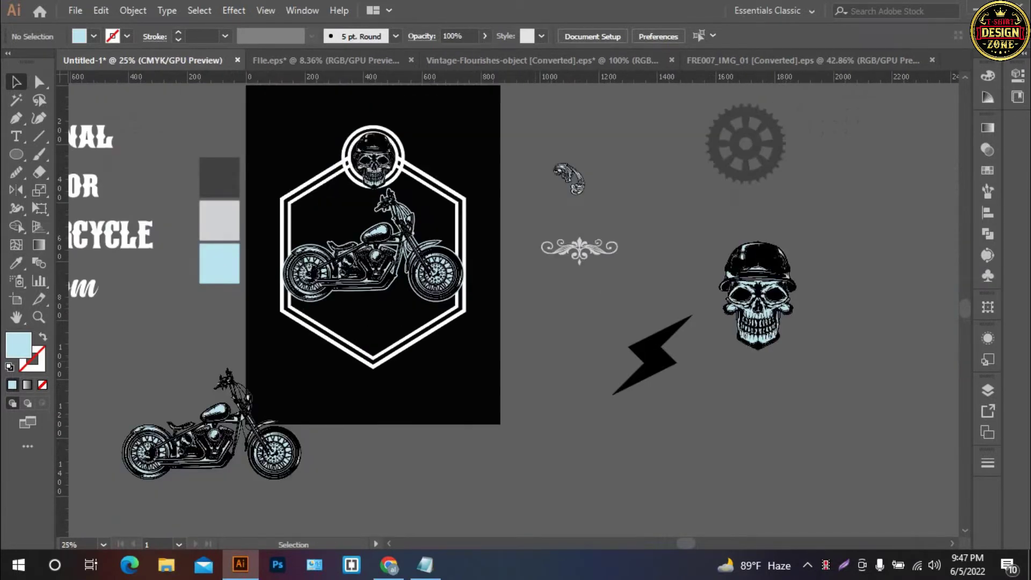
{"action": "mouse_move", "coordinate": [754, 146]}
{"action": "left_mouse_down"}
{"action": "mouse_move", "coordinate": [784, 207]}
{"action": "mouse_move", "coordinate": [423, 346]}
{"action": "left_mouse_up"}
- Send the gear copy back behind the motorcycle after an undone deletion
{"action": "left_click", "coordinate": [784, 207]}
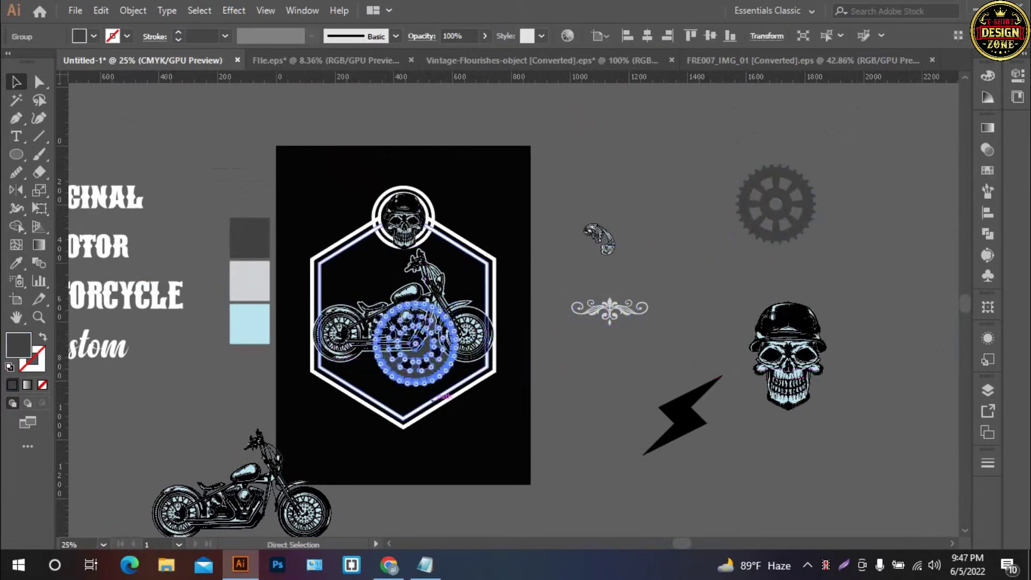
{"action": "key", "text": "Delete"}
{"action": "left_click", "coordinate": [423, 322]}
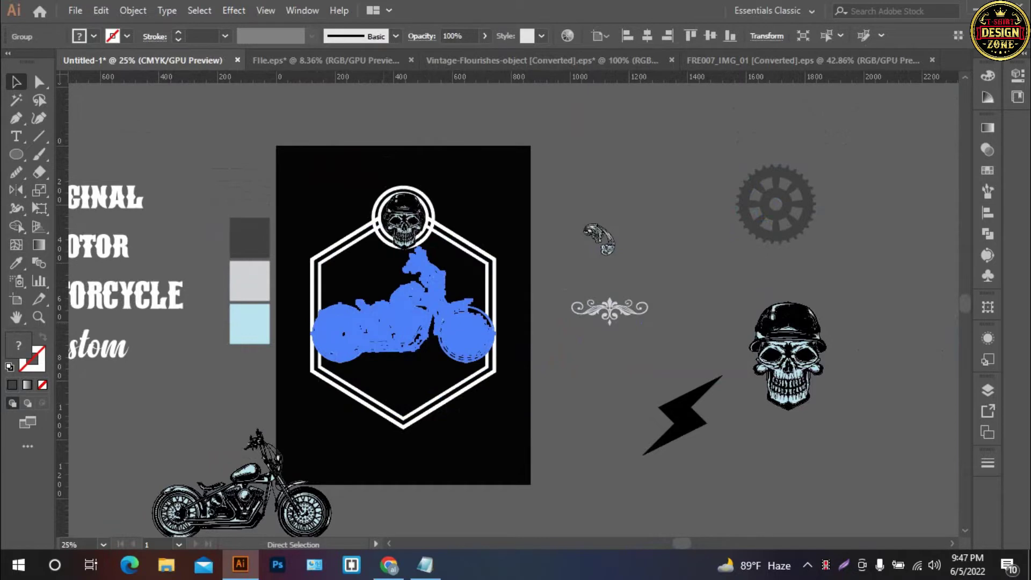
{"action": "key", "text": "ctrl+z"}
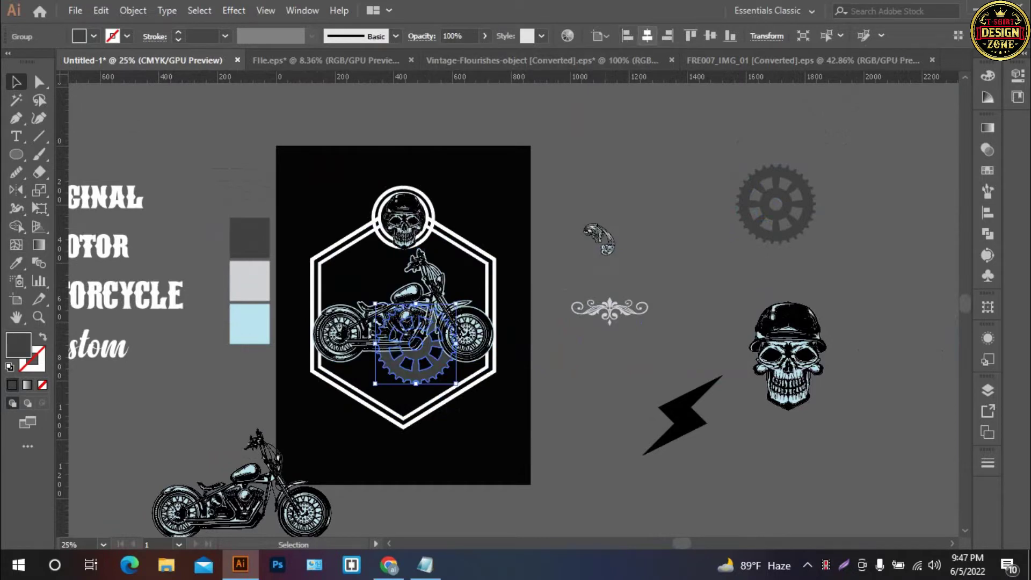
{"action": "key", "text": "ctrl+bracketleft"}
{"action": "key", "text": "ctrl+bracketleft"}
{"action": "key", "text": "ctrl+shift+a"}
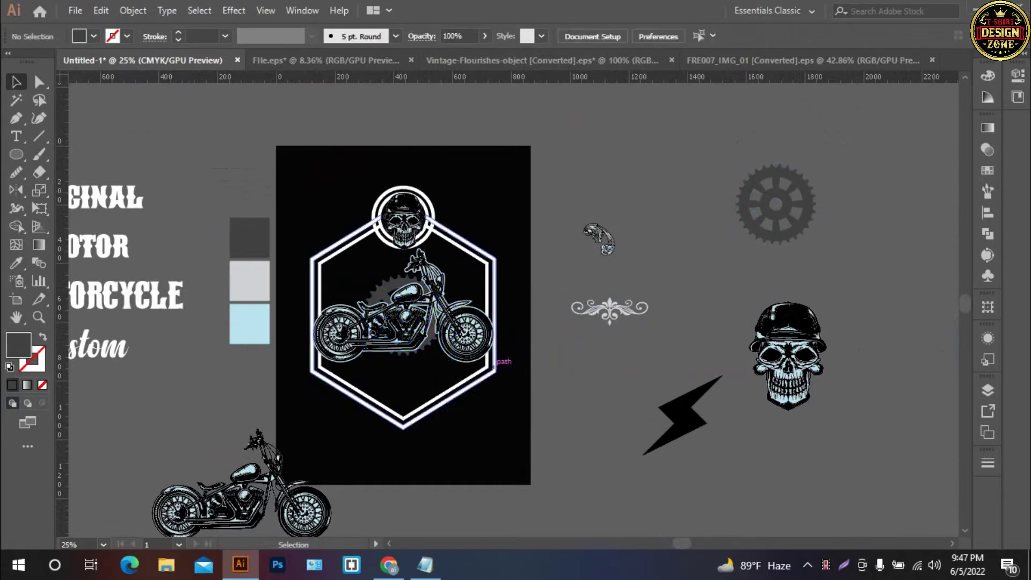
{"action": "scroll", "coordinate": [279, 385], "scroll_direction": "up", "scroll_amount": 2}
{"action": "scroll", "coordinate": [576, 150], "scroll_direction": "up", "scroll_amount": 1}
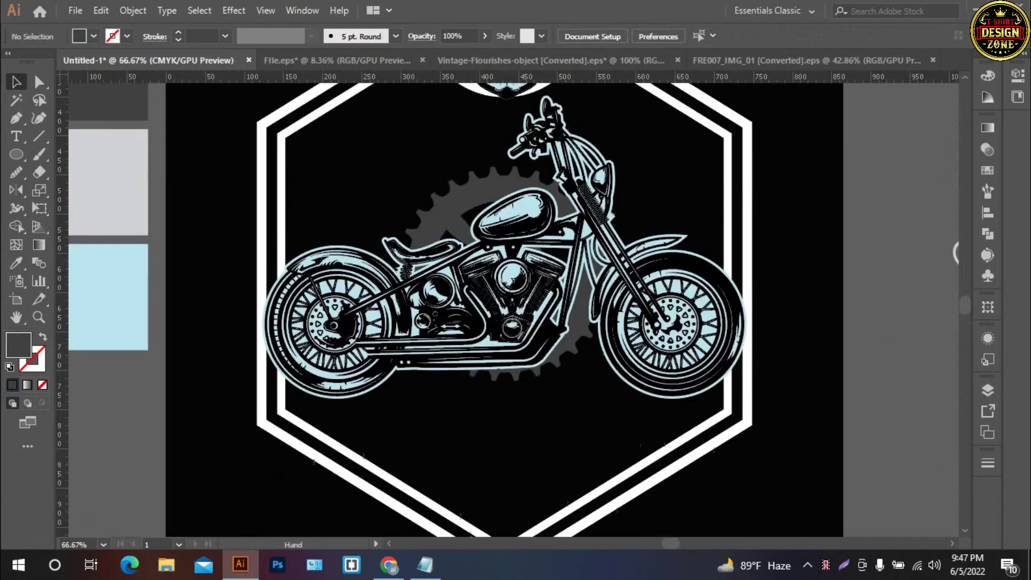
- Enlarge the gear from its centre and lower its opacity to about 60%
{"action": "left_click", "coordinate": [499, 266]}
{"action": "left_click_drag", "start_coordinate": [612, 273], "coordinate": [638, 275]}
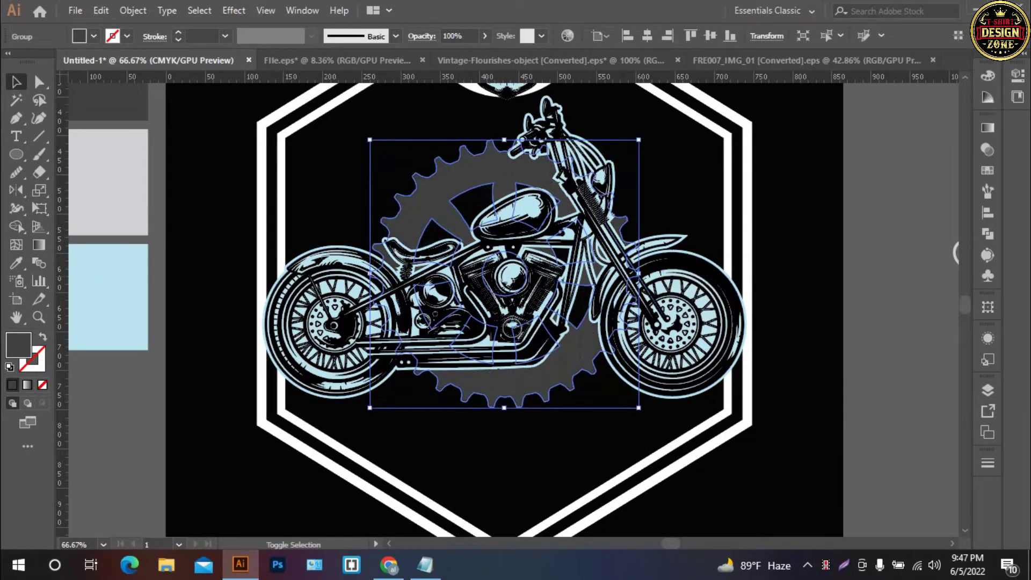
{"action": "key", "text": "ctrl+shift+a"}
{"action": "left_click", "coordinate": [474, 161]}
{"action": "left_click", "coordinate": [454, 36]}
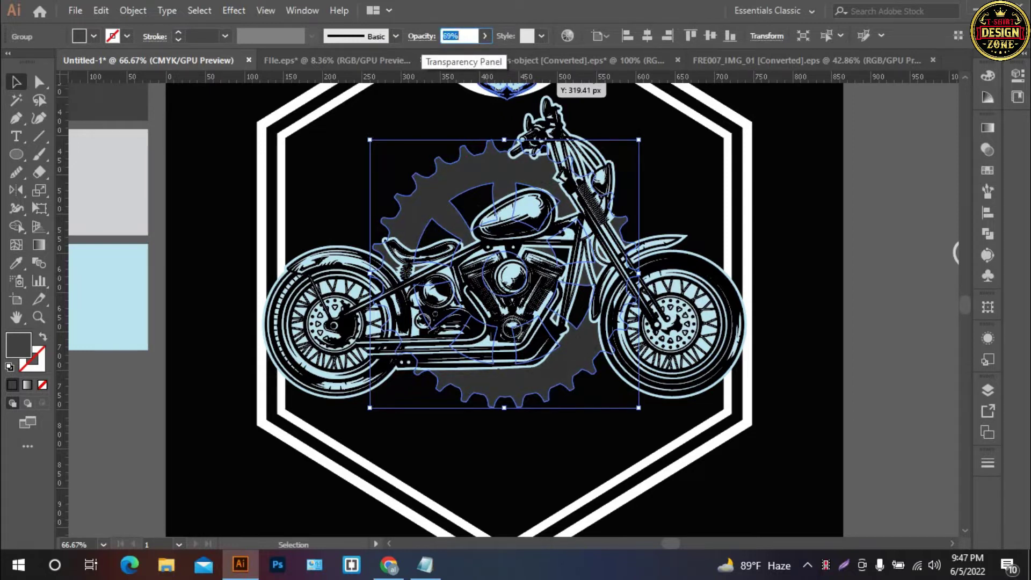
{"action": "key", "text": "Down"}
{"action": "key", "text": "Down"}
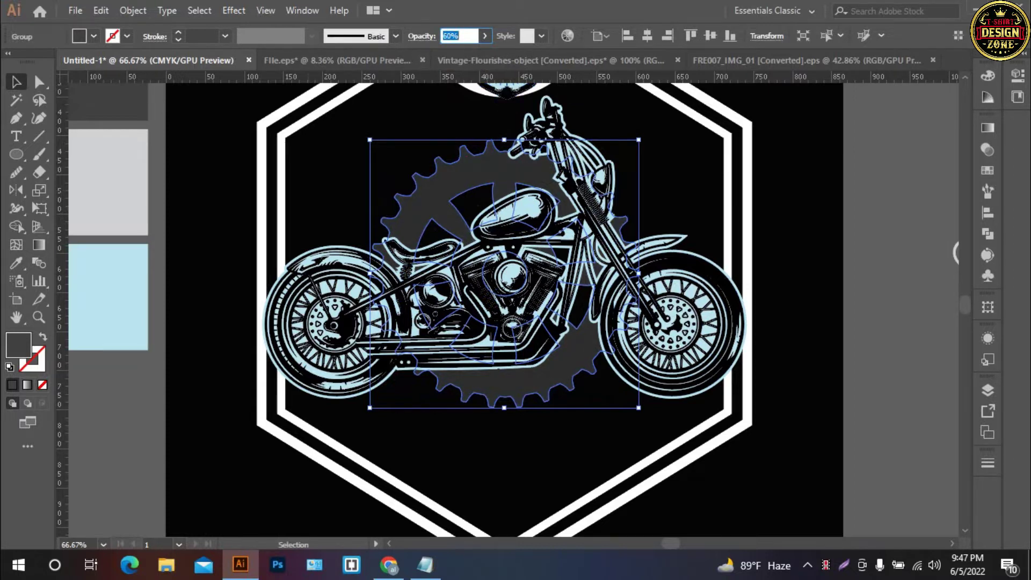
{"action": "key", "text": "ctrl+shift+a"}
- Alt-drag copies of 'Custom' and 'MOTORCYCLE' beneath the motorcycle, stacked inside the hexagon
{"action": "key", "text": "ctrl+0"}
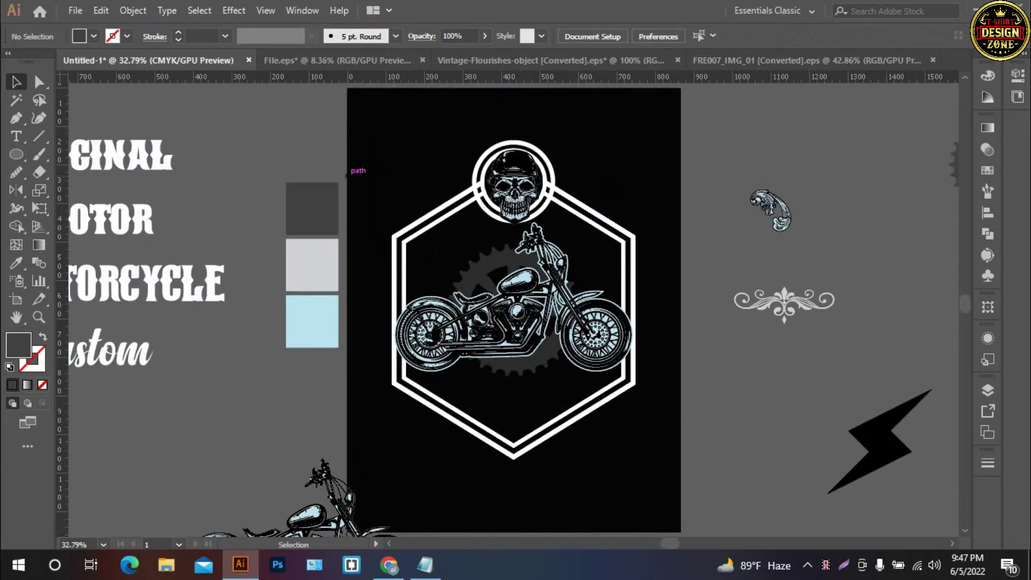
{"action": "left_click_drag", "start_coordinate": [346, 174], "coordinate": [366, 130]}
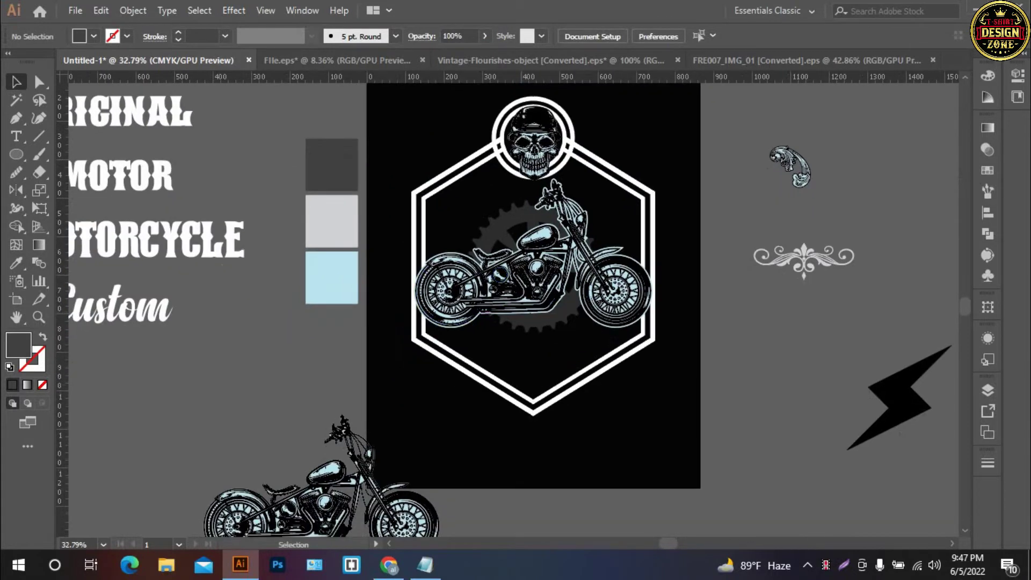
{"action": "left_click_drag", "start_coordinate": [525, 391], "coordinate": [649, 431]}
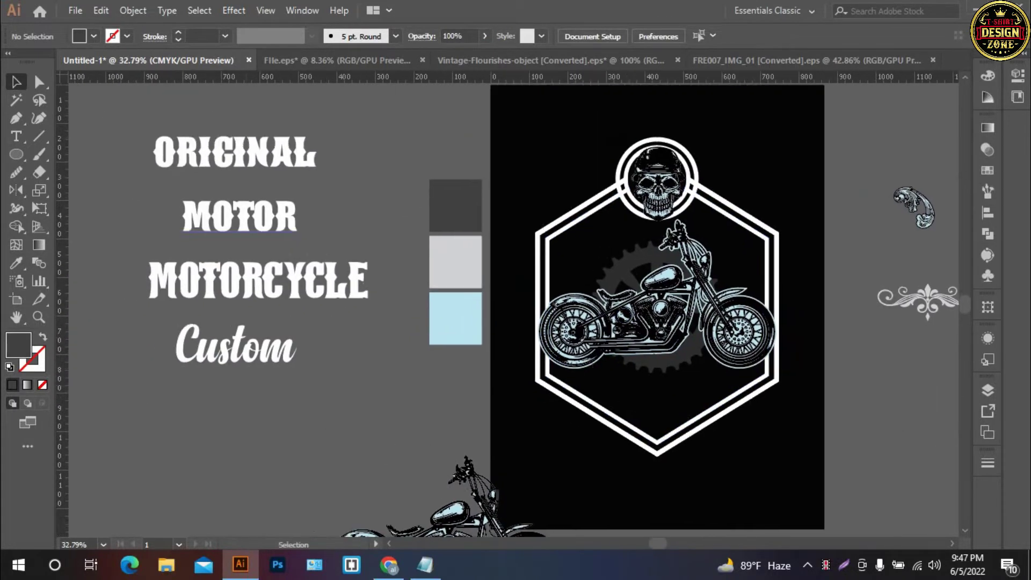
{"action": "left_click", "coordinate": [236, 215]}
{"action": "left_click", "coordinate": [323, 430]}
{"action": "left_click_drag", "start_coordinate": [376, 429], "coordinate": [339, 399]}
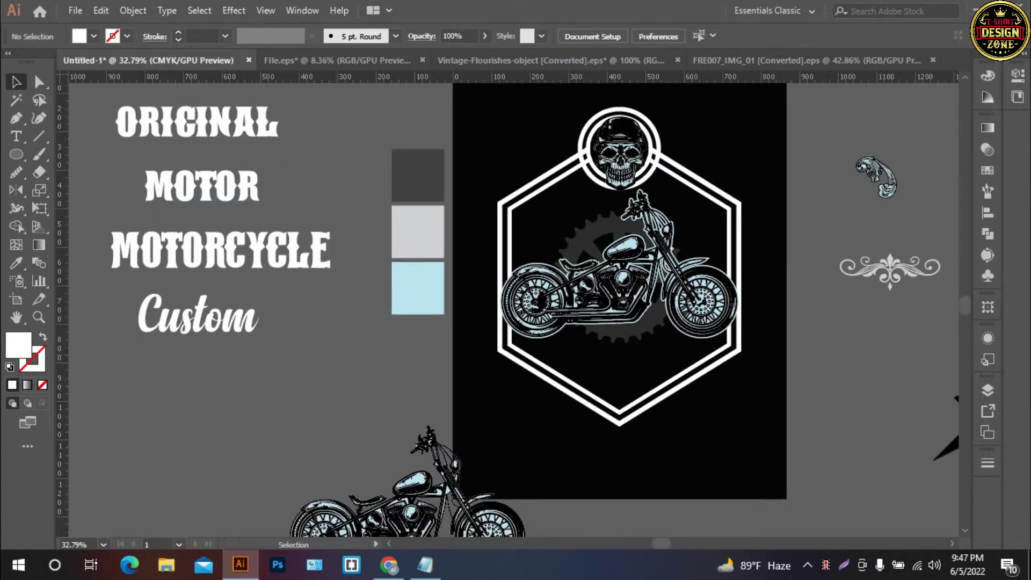
{"action": "left_click_drag", "start_coordinate": [591, 322], "coordinate": [564, 299]}
{"action": "mouse_move", "coordinate": [195, 298]}
{"action": "left_mouse_down"}
{"action": "mouse_move", "coordinate": [623, 329]}
{"action": "mouse_move", "coordinate": [618, 321]}
{"action": "left_mouse_up"}
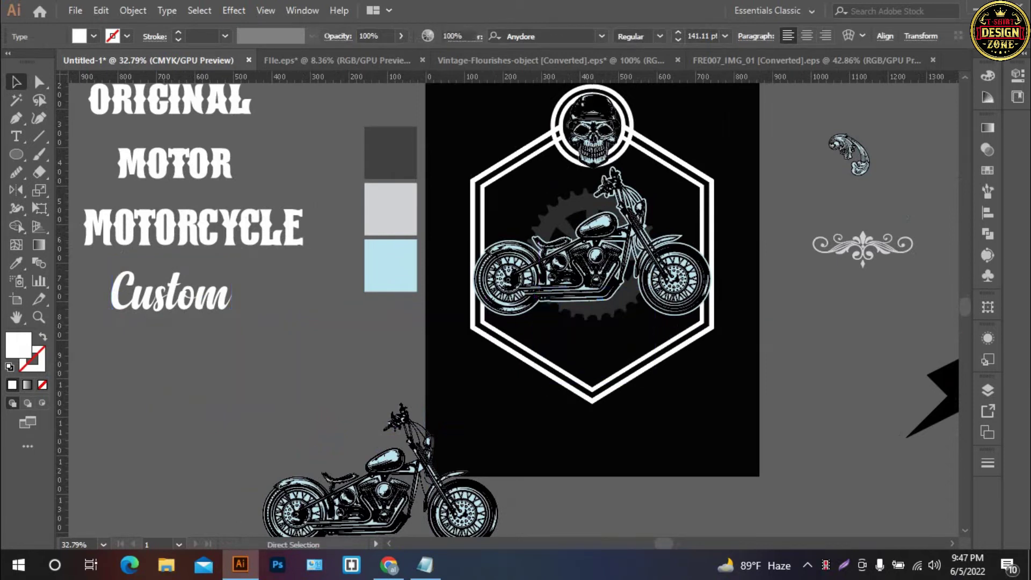
{"action": "mouse_move", "coordinate": [216, 234]}
{"action": "left_mouse_down"}
{"action": "mouse_move", "coordinate": [645, 379]}
{"action": "mouse_move", "coordinate": [625, 375]}
{"action": "left_mouse_up"}
{"action": "key", "text": "ctrl+shift+a"}
{"action": "scroll", "coordinate": [590, 311], "scroll_direction": "up", "scroll_amount": 1}
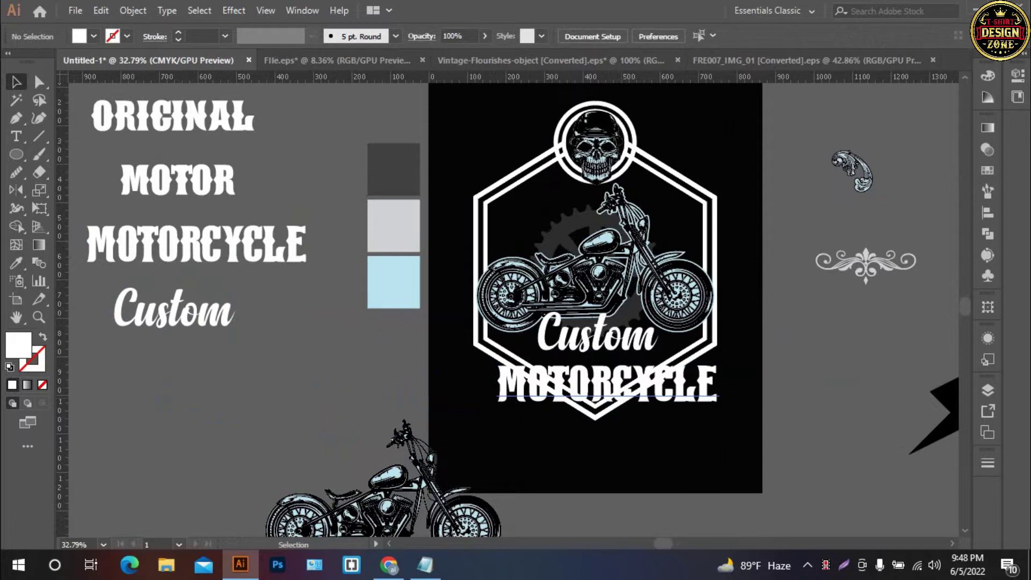
{"action": "scroll", "coordinate": [182, 156], "scroll_direction": "up", "scroll_amount": 2}
- Alt-drag copies of 'ORIGINAL' and 'MOTOR' above the bike, with ORIGINAL positioned over MOTOR
{"action": "left_click", "coordinate": [182, 156]}
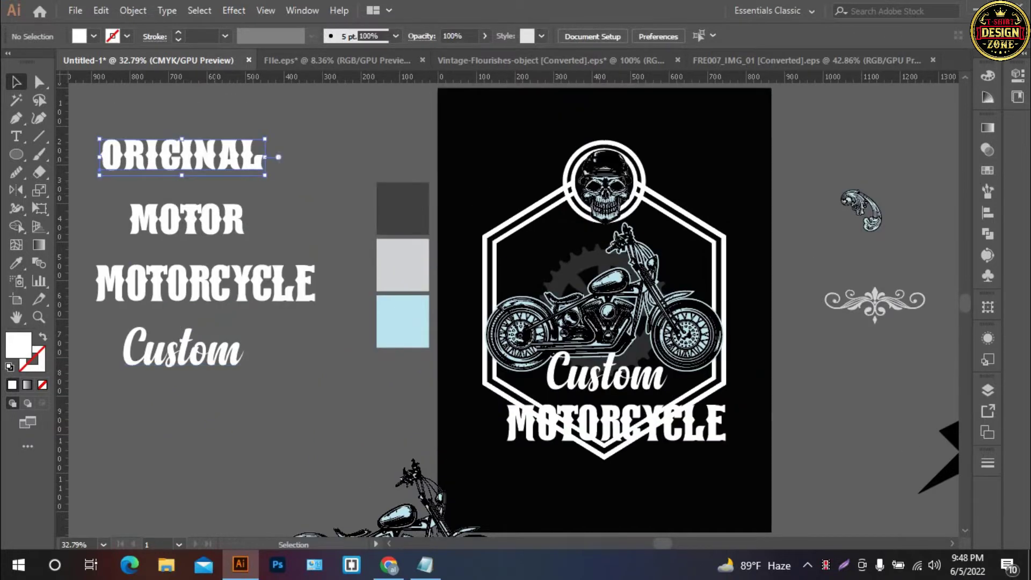
{"action": "left_click_drag", "start_coordinate": [182, 156], "coordinate": [468, 208]}
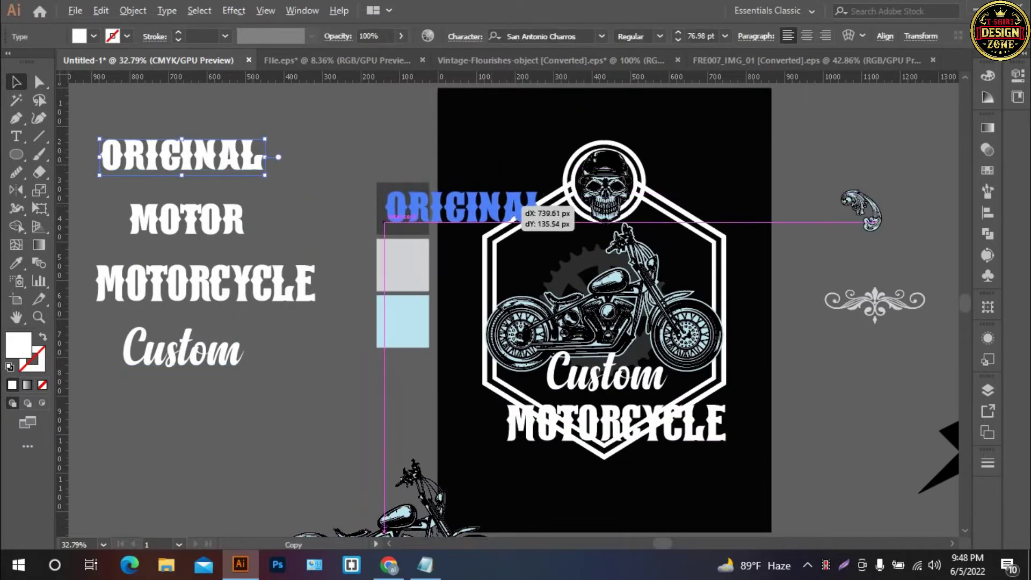
{"action": "left_click_drag", "start_coordinate": [129, 237], "coordinate": [434, 293]}
{"action": "left_click_drag", "start_coordinate": [384, 223], "coordinate": [409, 240]}
{"action": "key", "text": "ctrl+shift+a"}
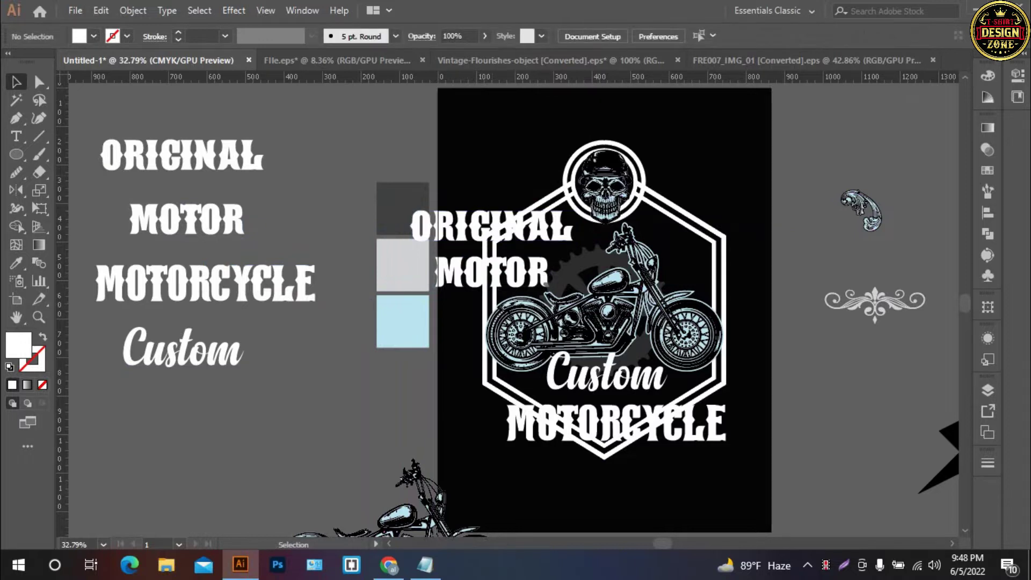
{"action": "mouse_move", "coordinate": [403, 266]}
{"action": "left_mouse_down"}
{"action": "mouse_move", "coordinate": [445, 267]}
{"action": "mouse_move", "coordinate": [437, 239]}
{"action": "left_mouse_up"}
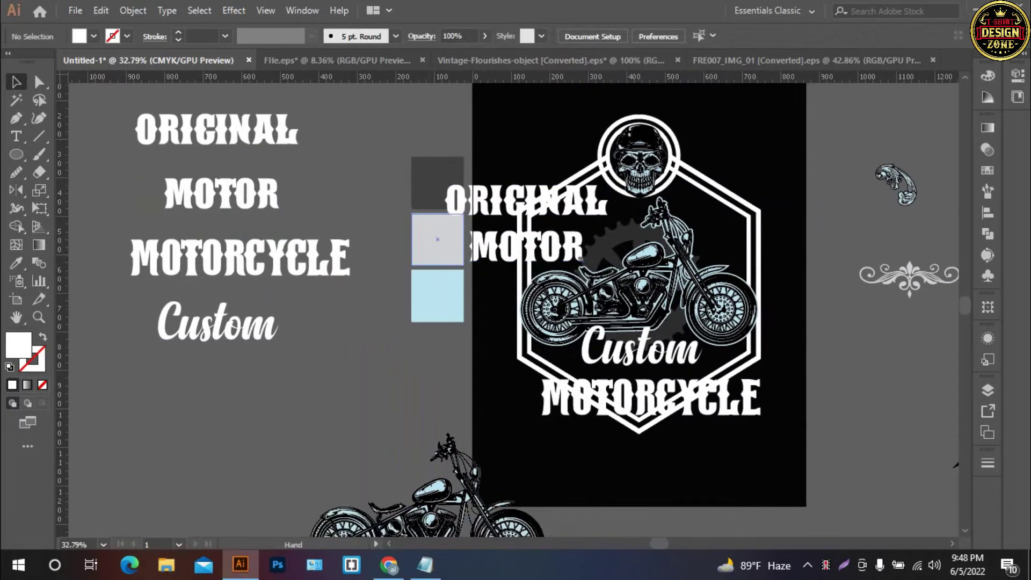
{"action": "key", "text": "ctrl+plus"}
{"action": "key", "text": "ctrl+plus"}
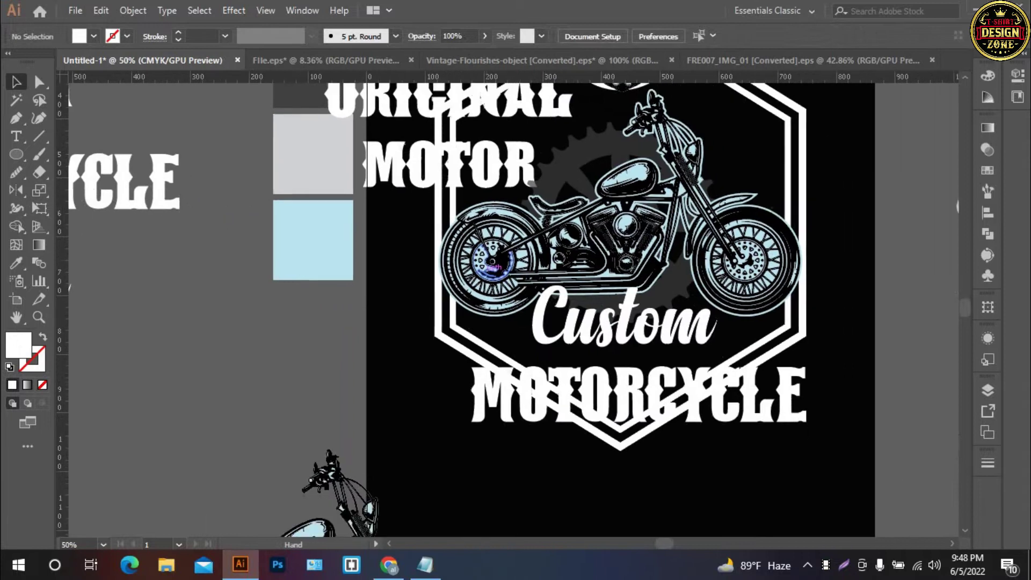
{"action": "scroll", "coordinate": [515, 306], "scroll_direction": "up", "scroll_amount": 3}
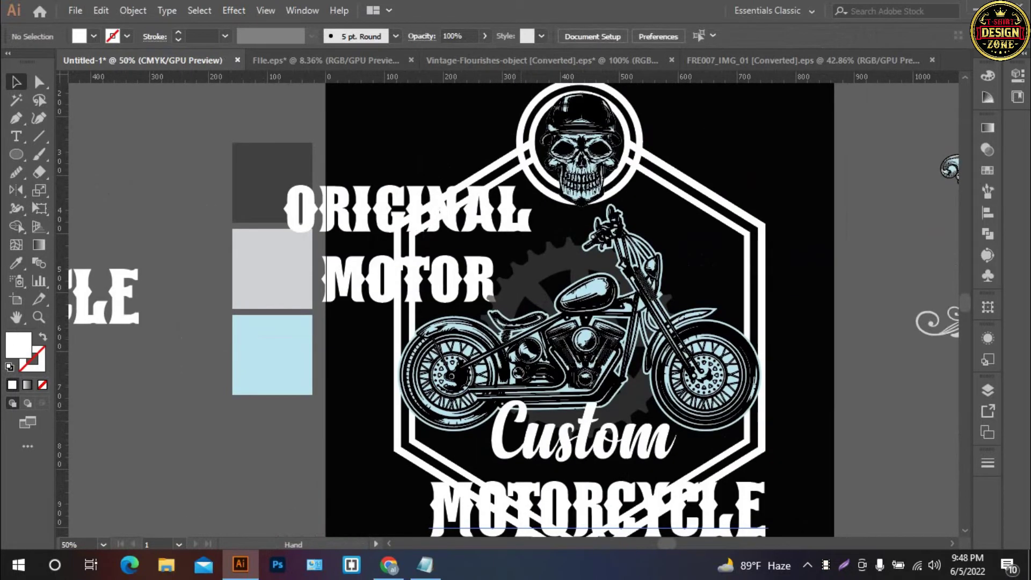
{"action": "left_click", "coordinate": [408, 210]}
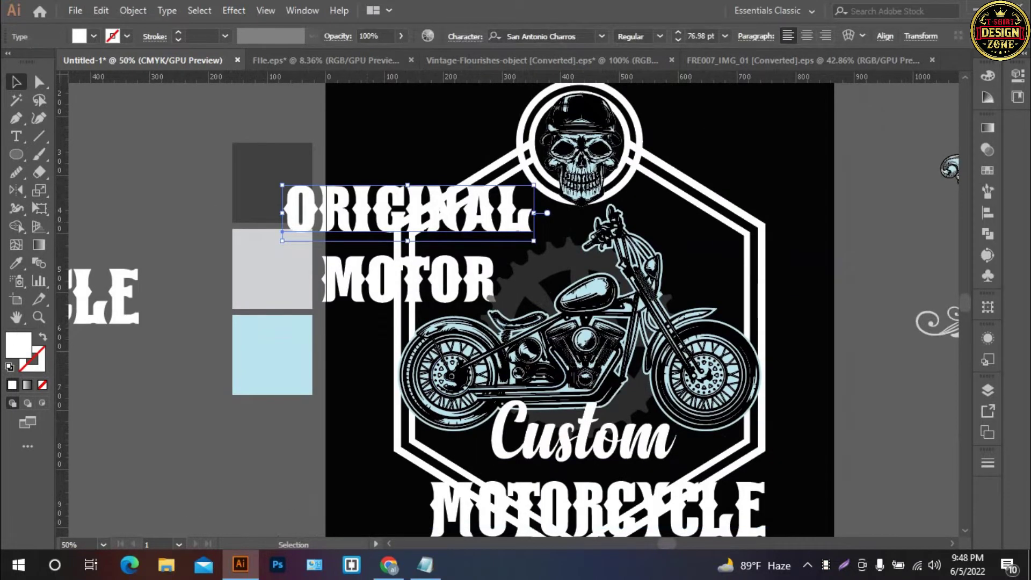
- Give ORIGINAL Custom's script font, change it to Title Case, then shrink and raise it
{"action": "key", "text": "i"}
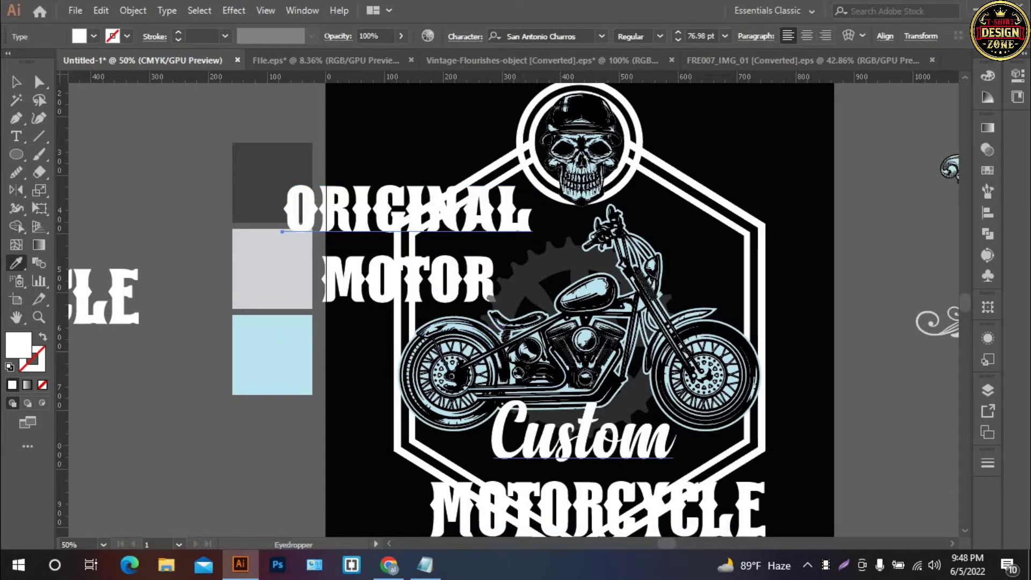
{"action": "left_click", "coordinate": [583, 429]}
{"action": "key", "text": "v"}
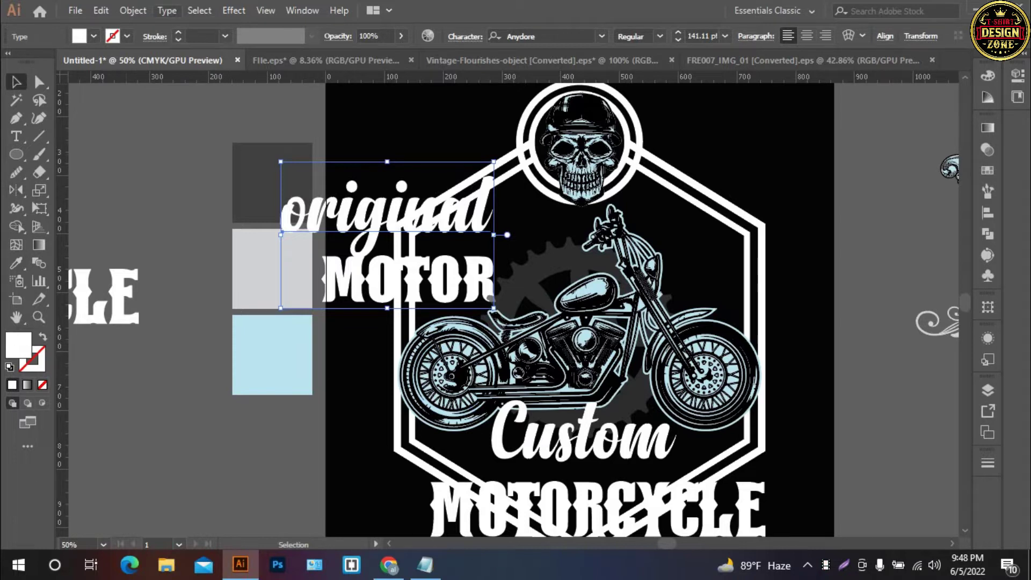
{"action": "left_click", "coordinate": [166, 10]}
{"action": "mouse_move", "coordinate": [204, 243]}
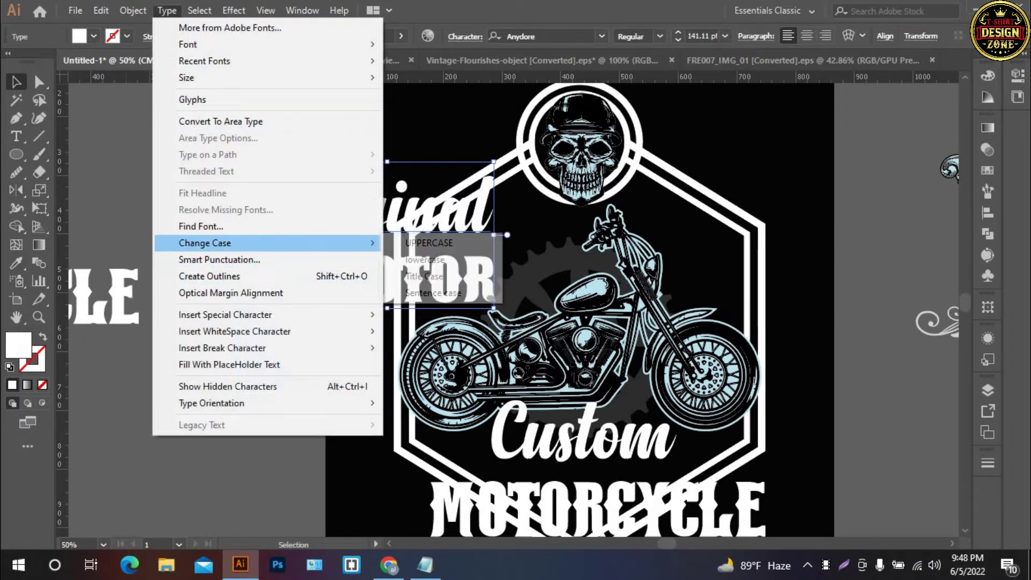
{"action": "left_click", "coordinate": [424, 276]}
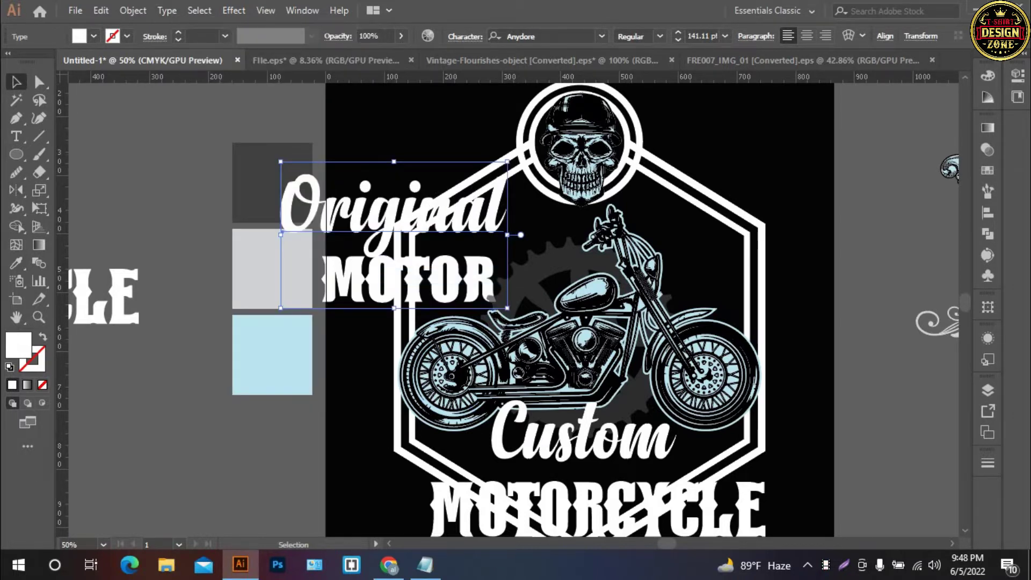
{"action": "left_click_drag", "start_coordinate": [507, 235], "coordinate": [481, 226]}
{"action": "left_click_drag", "start_coordinate": [413, 220], "coordinate": [383, 149]}
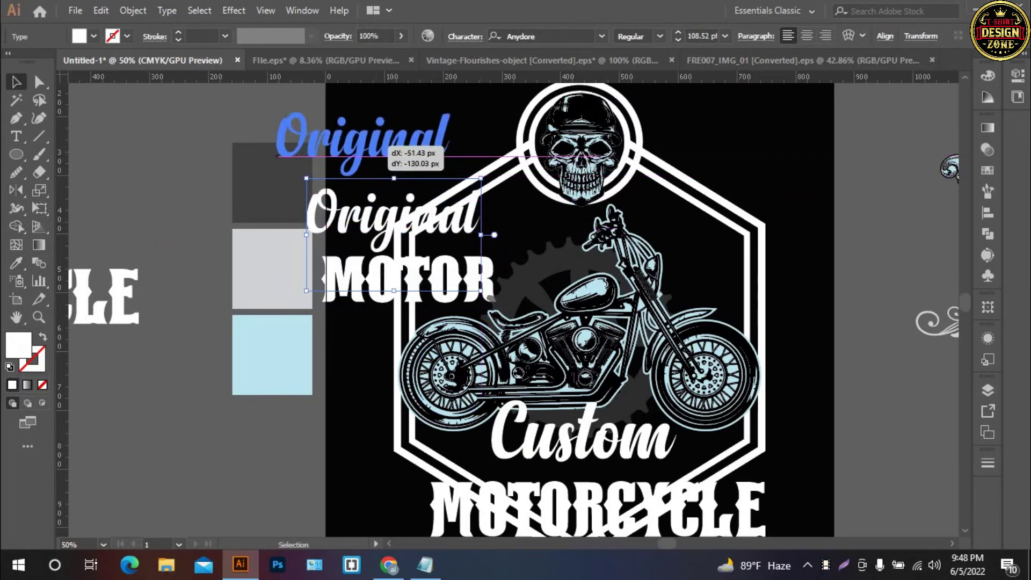
- Shrink MOTOR around its centre and reposition both MOTOR and Original
{"action": "left_click", "coordinate": [396, 224]}
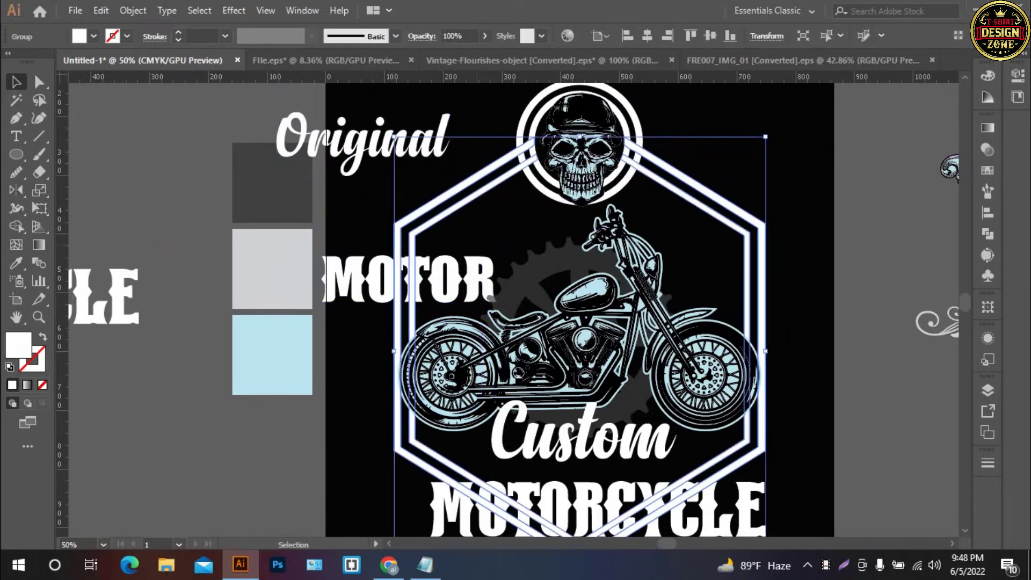
{"action": "left_click", "coordinate": [499, 322]}
{"action": "left_click", "coordinate": [440, 279]}
{"action": "left_click_drag", "start_coordinate": [494, 279], "coordinate": [479, 283]}
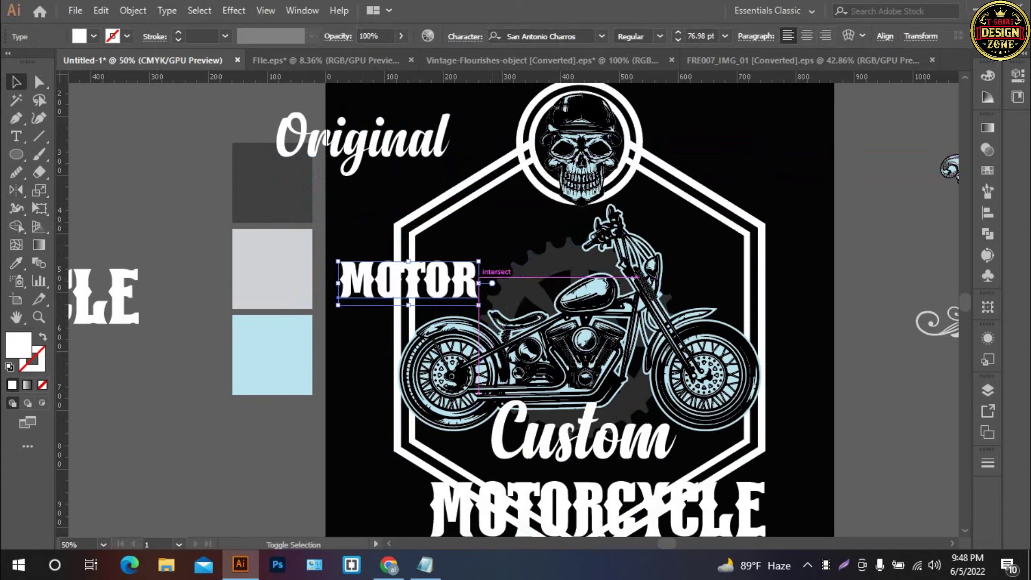
{"action": "left_click_drag", "start_coordinate": [408, 282], "coordinate": [442, 270]}
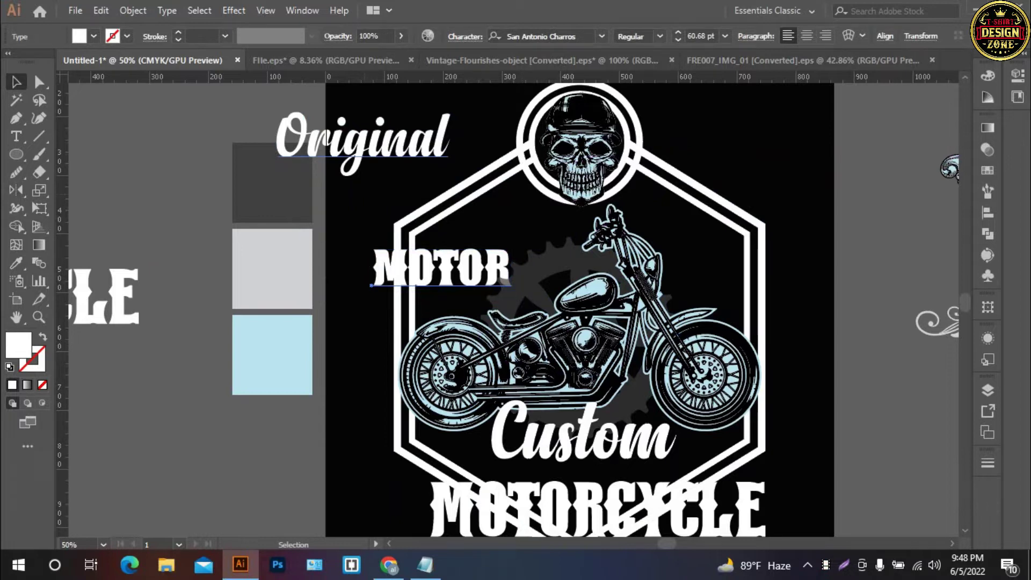
{"action": "left_click_drag", "start_coordinate": [359, 137], "coordinate": [409, 161]}
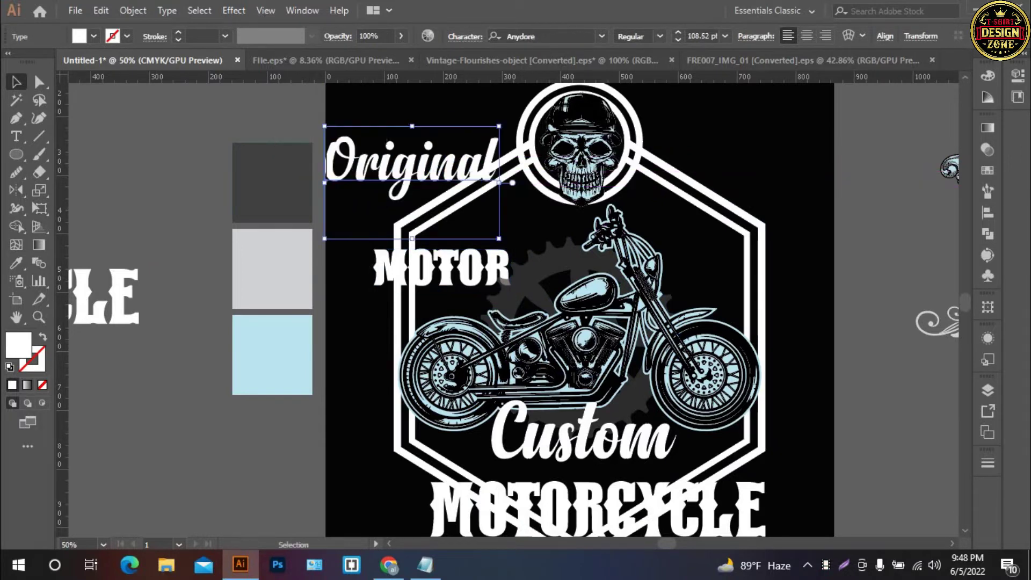
{"action": "left_click_drag", "start_coordinate": [441, 268], "coordinate": [410, 236]}
{"action": "key", "text": "ctrl+shift+a"}
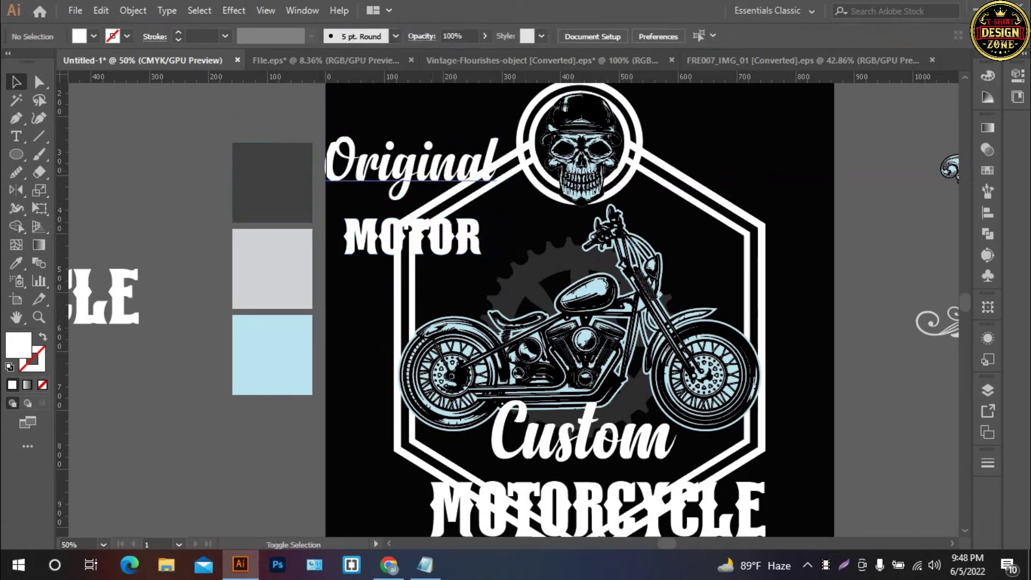
- Move Original to the lower left and MOTOR to the upper left, off the artboard
{"action": "left_click", "coordinate": [408, 161]}
{"action": "key", "text": "ctrl+shift+a"}
{"action": "left_click_drag", "start_coordinate": [408, 161], "coordinate": [207, 389]}
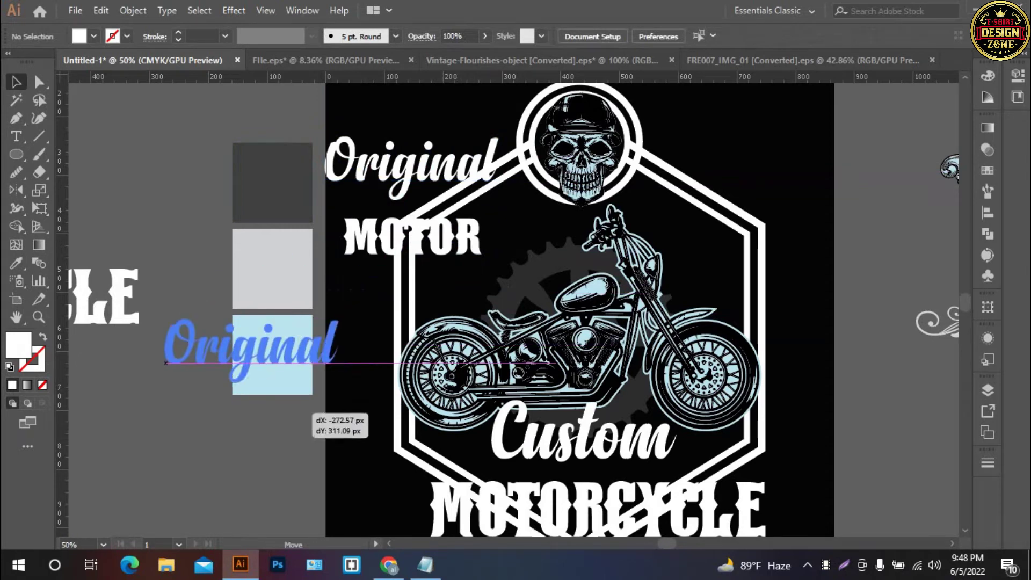
{"action": "left_click_drag", "start_coordinate": [411, 260], "coordinate": [343, 131]}
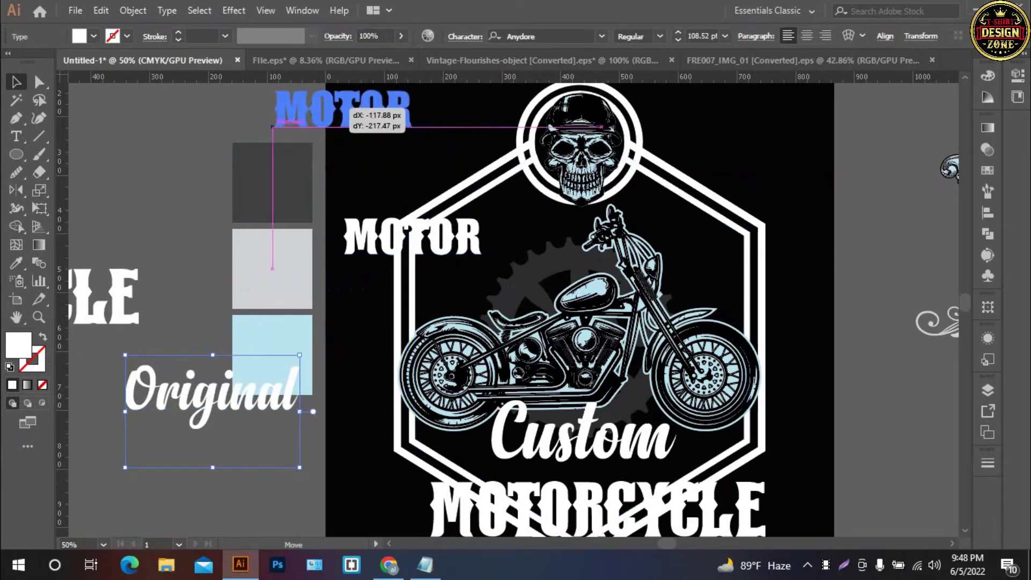
{"action": "key", "text": "ctrl+plus"}
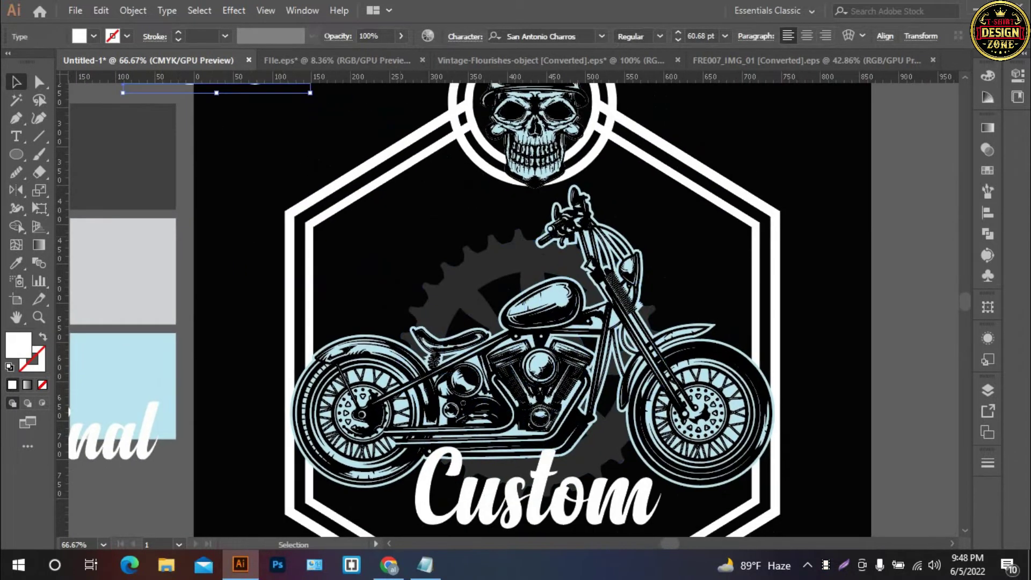
- Draw an unfilled Pen curve from the rear fender arching up toward the handlebars
{"action": "key", "text": "p"}
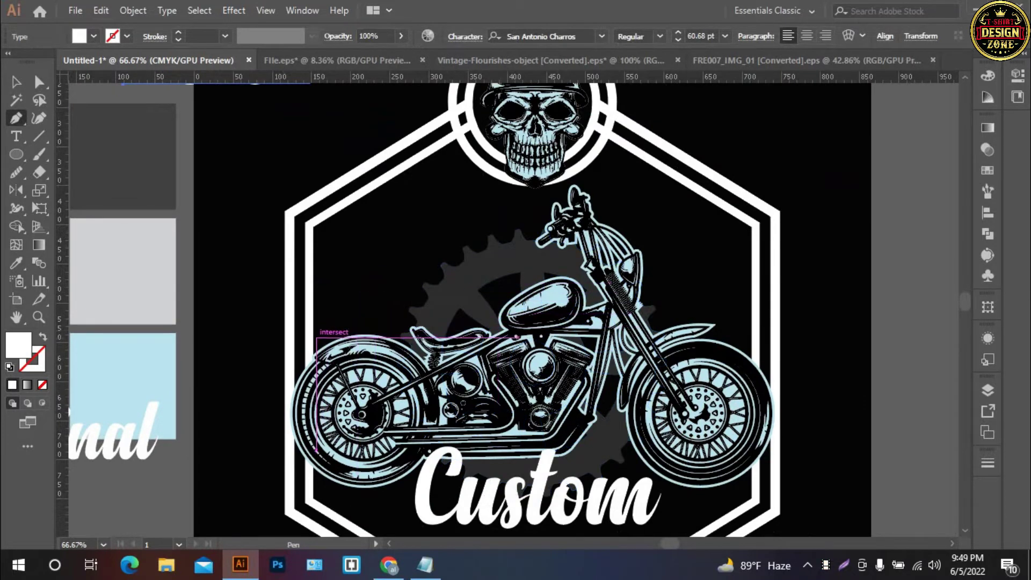
{"action": "left_click", "coordinate": [310, 347]}
{"action": "mouse_move", "coordinate": [506, 215]}
{"action": "left_mouse_down"}
{"action": "mouse_move", "coordinate": [628, 168]}
{"action": "mouse_move", "coordinate": [590, 188]}
{"action": "left_mouse_up"}
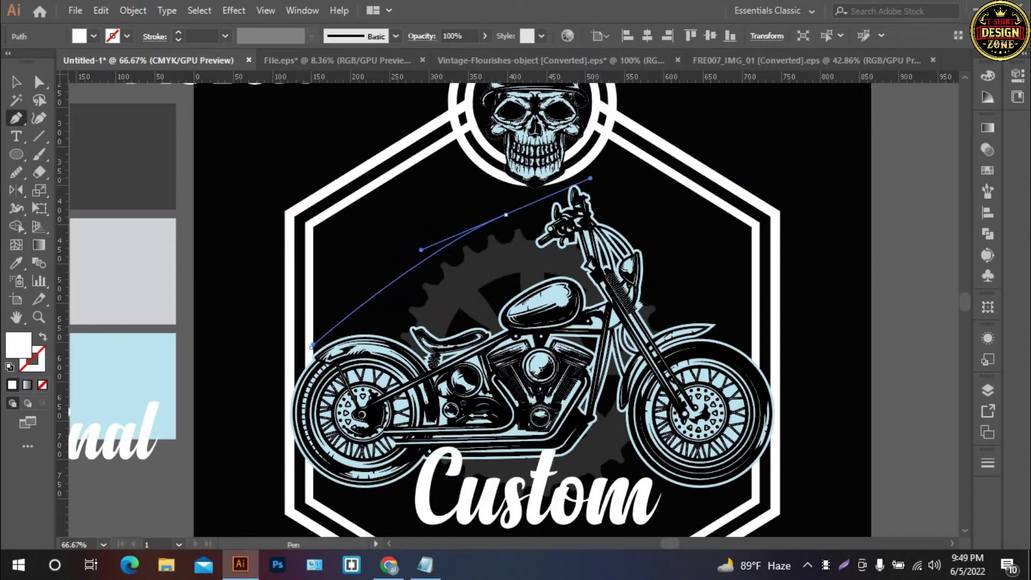
{"action": "left_click_drag", "start_coordinate": [605, 187], "coordinate": [612, 188]}
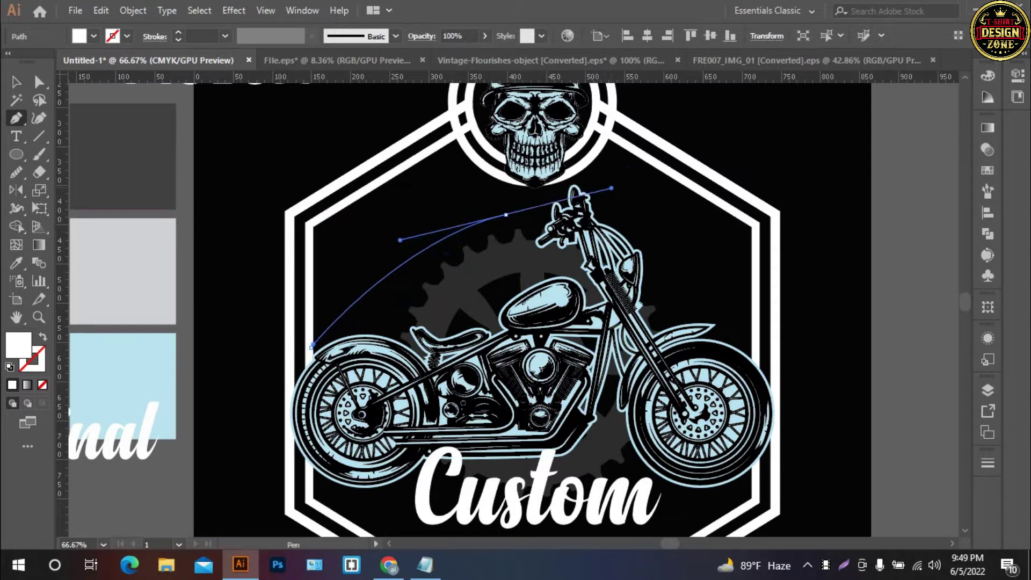
{"action": "key", "text": "shift+x"}
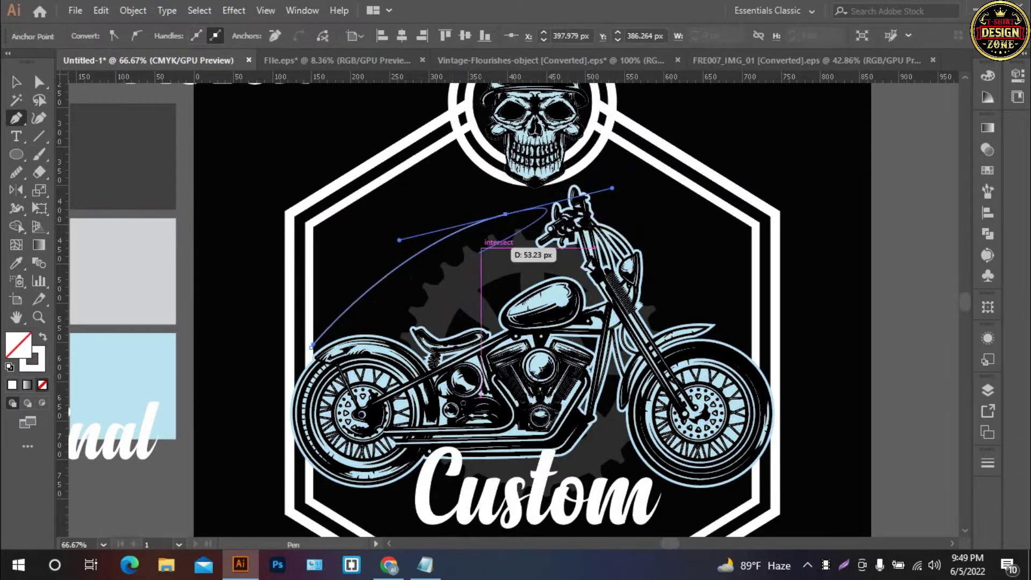
{"action": "key", "text": "a"}
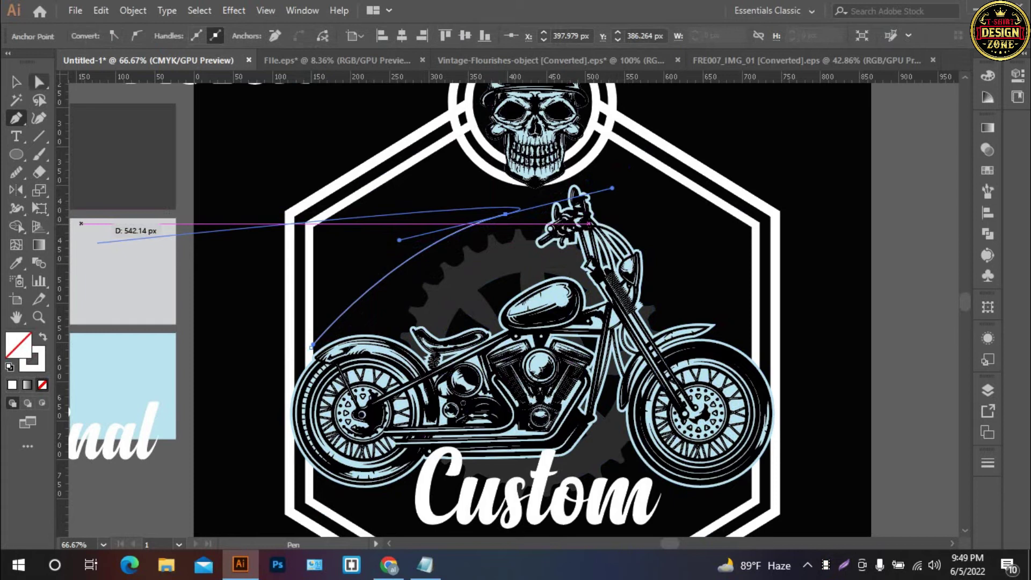
- Refine the arc's anchors and handles with Direct Selection to smooth its curvature
{"action": "left_click", "coordinate": [516, 236]}
{"action": "key", "text": "ctrl+shift+a"}
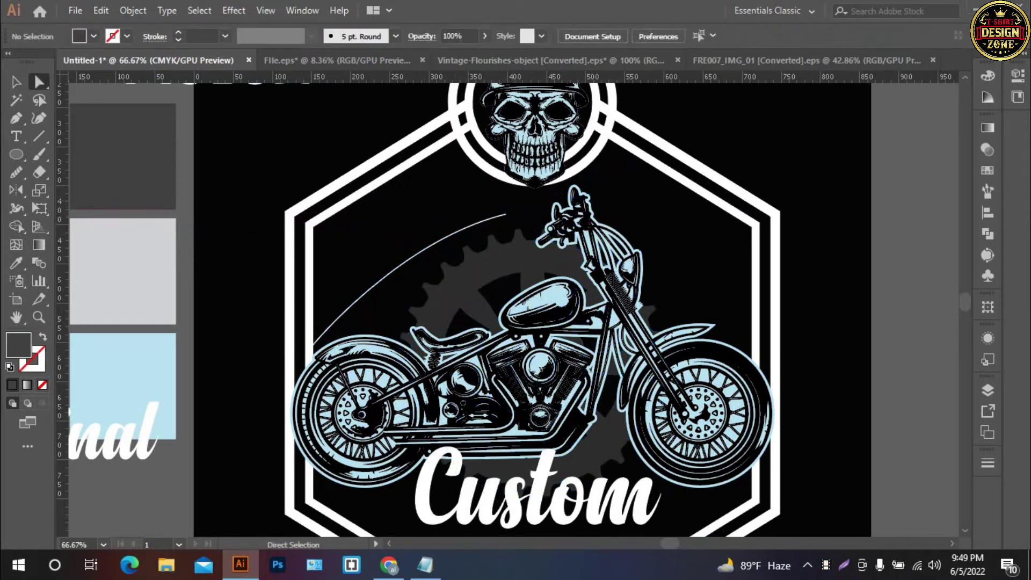
{"action": "key", "text": "ctrl+plus"}
{"action": "left_click", "coordinate": [519, 244]}
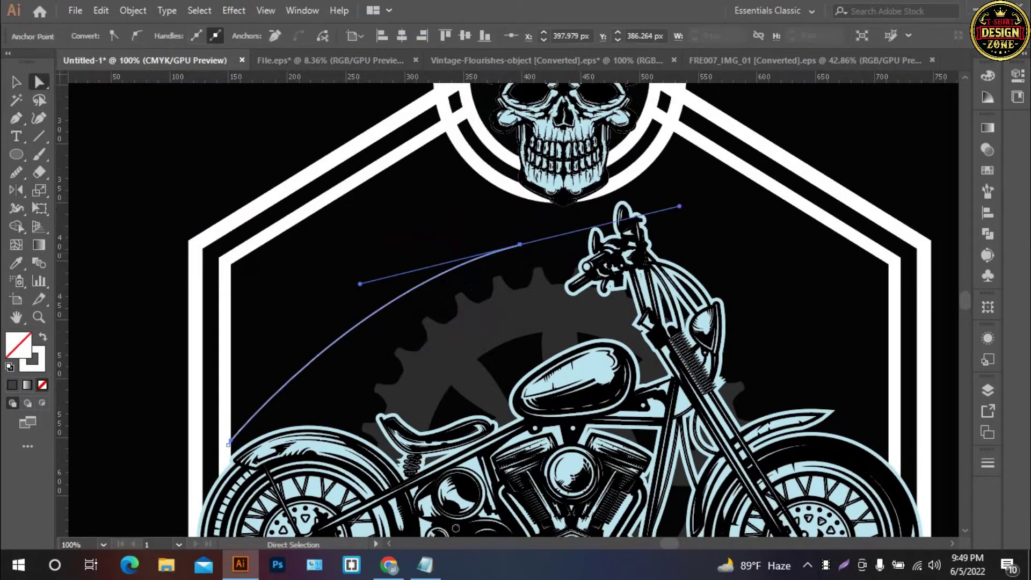
{"action": "mouse_move", "coordinate": [679, 205]}
{"action": "left_mouse_down"}
{"action": "mouse_move", "coordinate": [759, 175]}
{"action": "mouse_move", "coordinate": [716, 194]}
{"action": "left_mouse_up"}
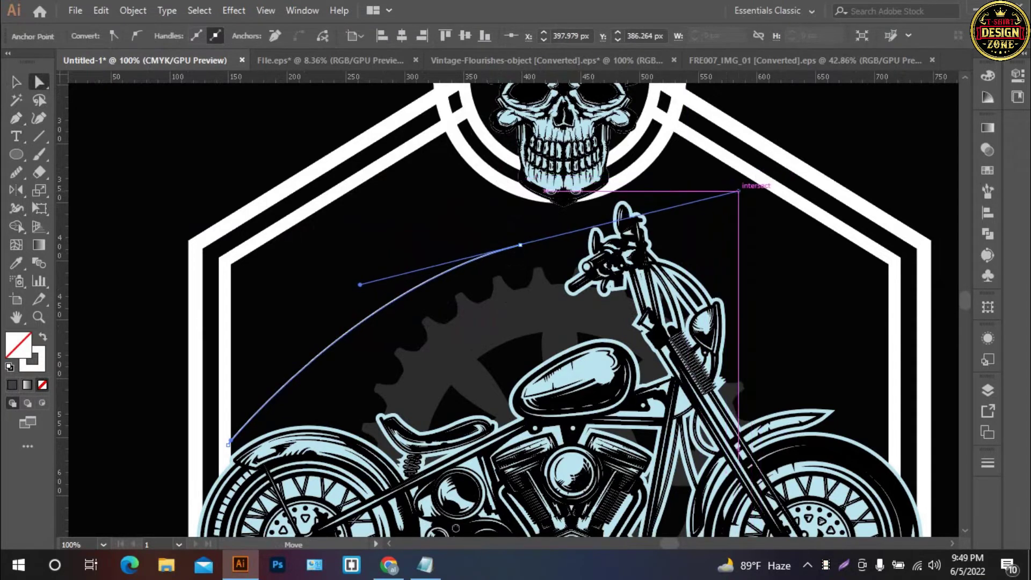
{"action": "left_click_drag", "start_coordinate": [360, 285], "coordinate": [334, 289]}
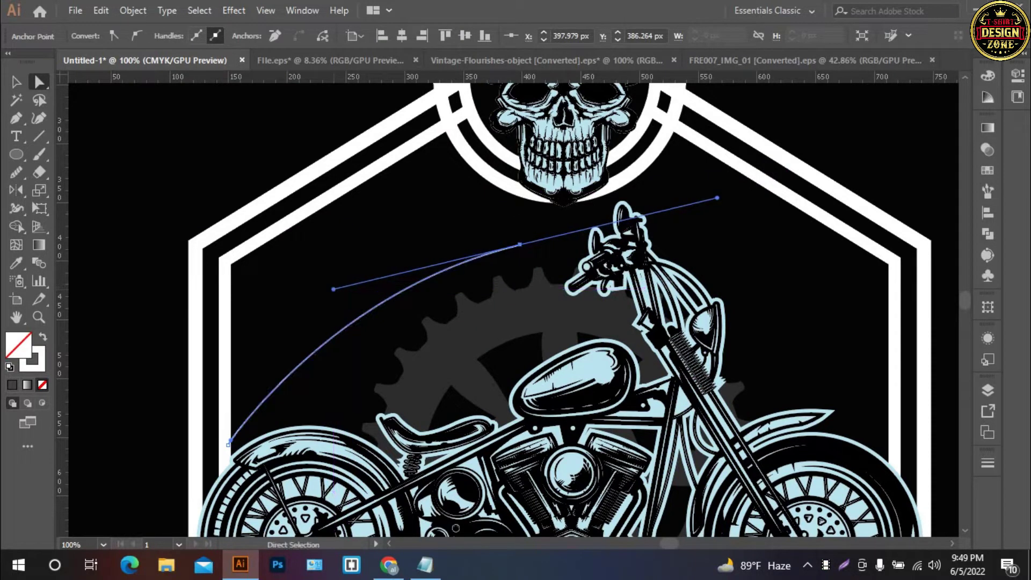
{"action": "left_click", "coordinate": [520, 244]}
{"action": "left_click_drag", "start_coordinate": [520, 244], "coordinate": [532, 219]}
{"action": "left_click_drag", "start_coordinate": [345, 263], "coordinate": [324, 277]}
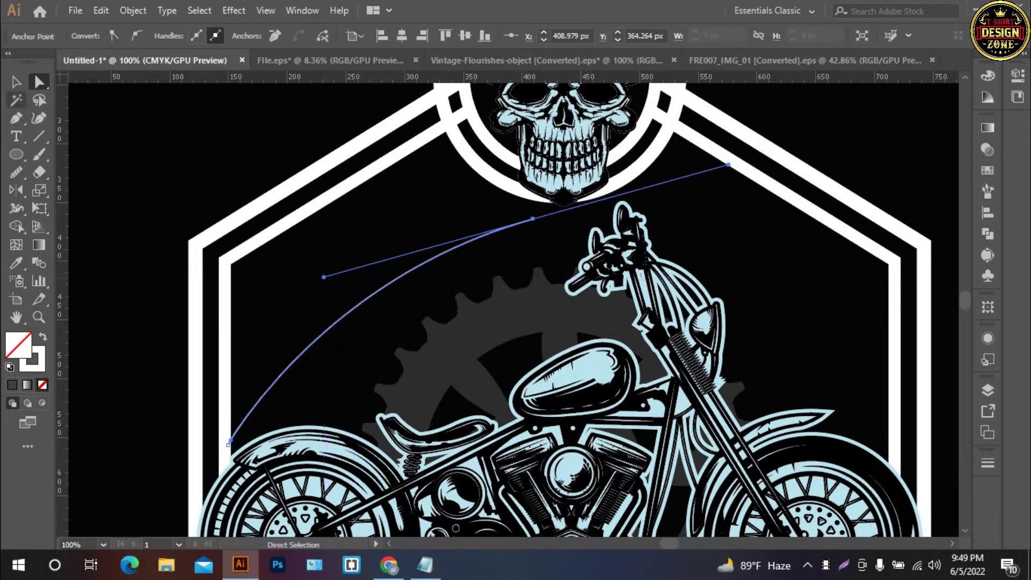
- Delete the leftover Original text beside the artboard and reselect the curved path
{"action": "scroll", "coordinate": [515, 306], "scroll_direction": "down", "scroll_amount": 1}
{"action": "scroll", "coordinate": [516, 306], "scroll_direction": "left", "scroll_amount": 3}
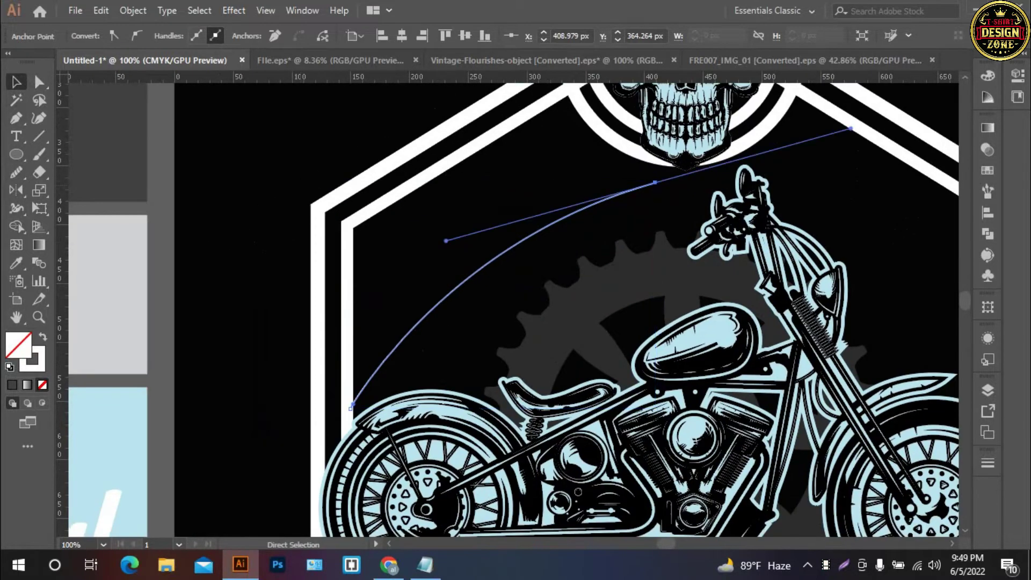
{"action": "key", "text": "ctrl+minus"}
{"action": "key", "text": "ctrl+minus"}
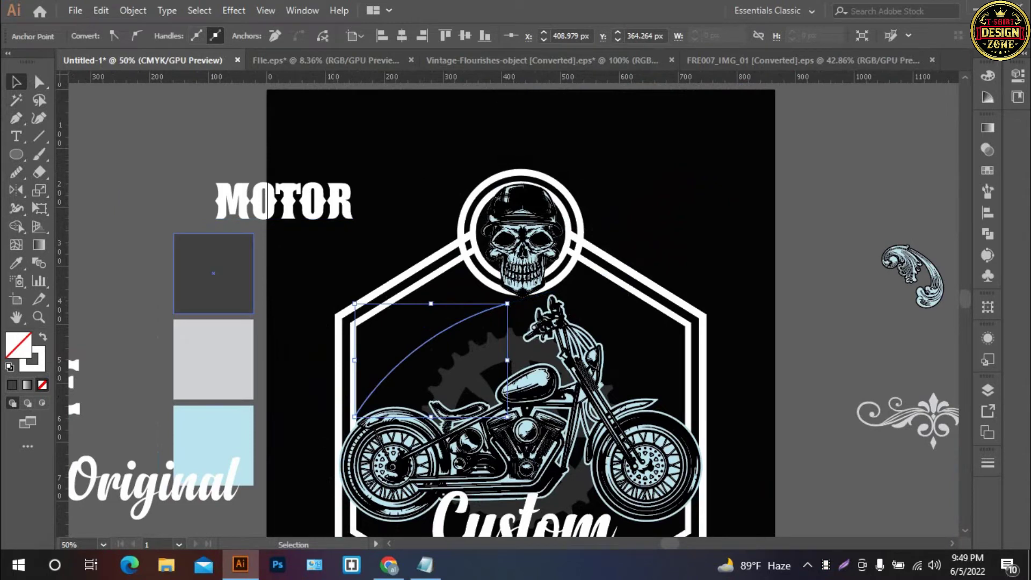
{"action": "key", "text": "ctrl+equal"}
{"action": "scroll", "coordinate": [508, 309], "scroll_direction": "down", "scroll_amount": 1}
{"action": "left_click", "coordinate": [107, 242]}
{"action": "left_click", "coordinate": [156, 429]}
{"action": "key", "text": "Delete"}
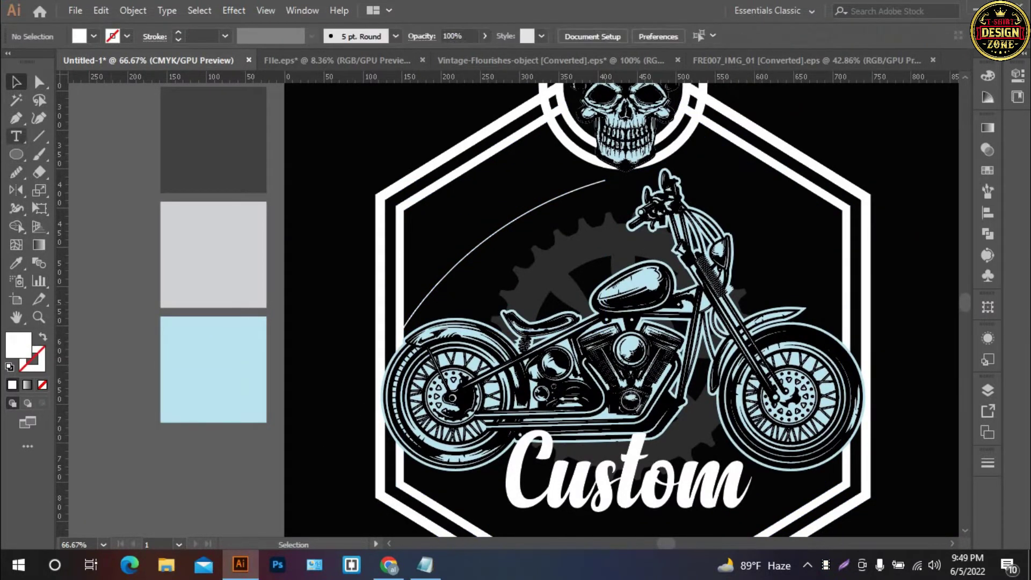
{"action": "left_click_drag", "start_coordinate": [484, 198], "coordinate": [500, 253]}
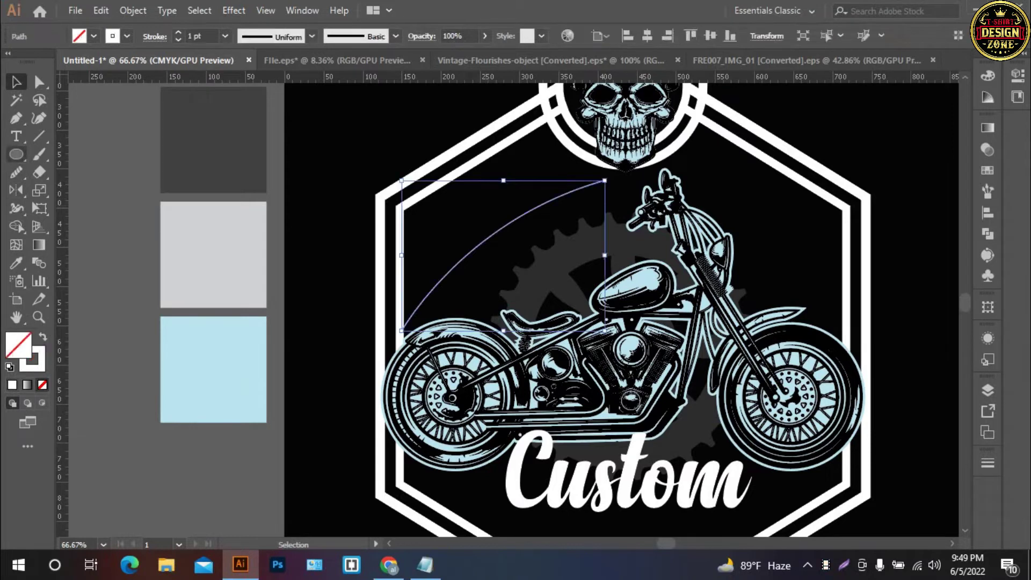
- Type 'Original' along the curved path with the Type on a Path tool
{"action": "right_click", "coordinate": [16, 136]}
{"action": "left_click", "coordinate": [102, 172]}
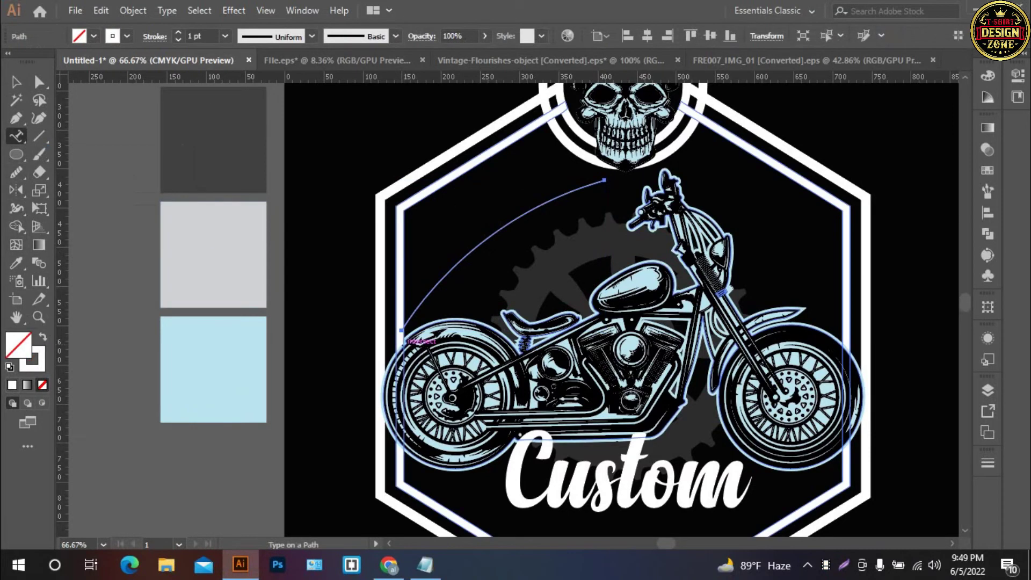
{"action": "left_click", "coordinate": [401, 329]}
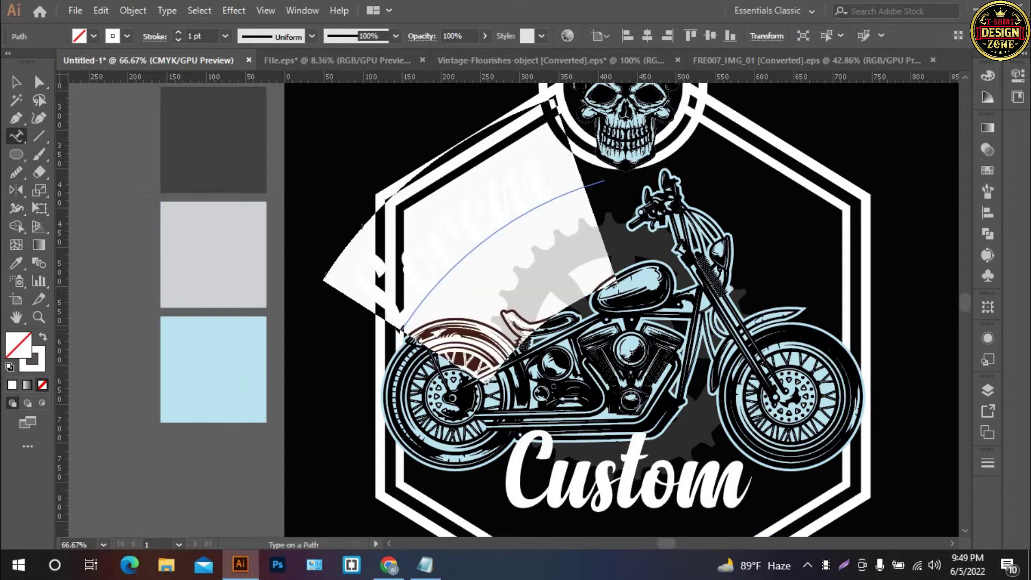
{"action": "type", "text": "Original"}
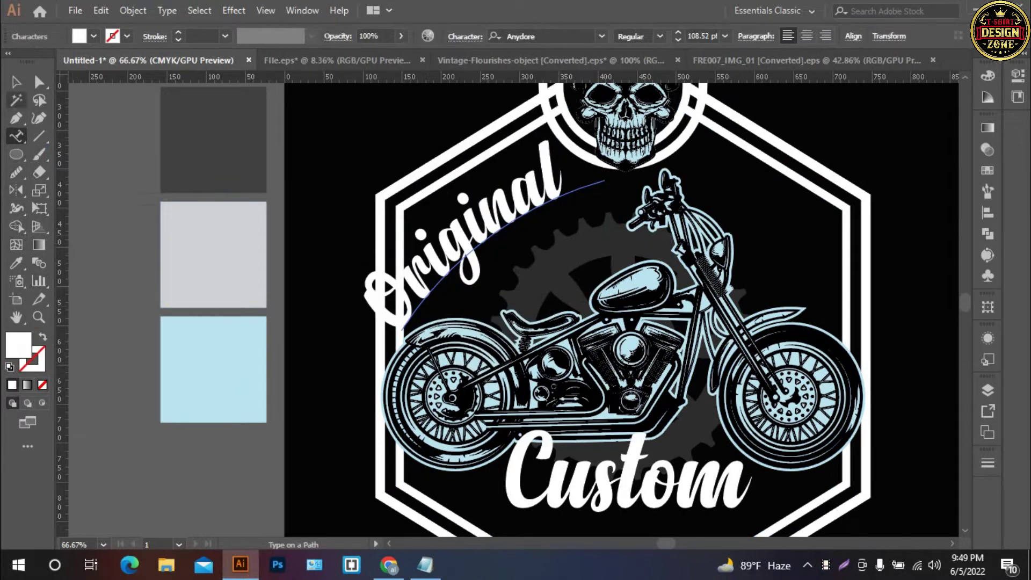
{"action": "key", "text": "Escape"}
- Center 'Original' on the curve and reduce its font size to 102, then two steps smaller
{"action": "left_click", "coordinate": [806, 35]}
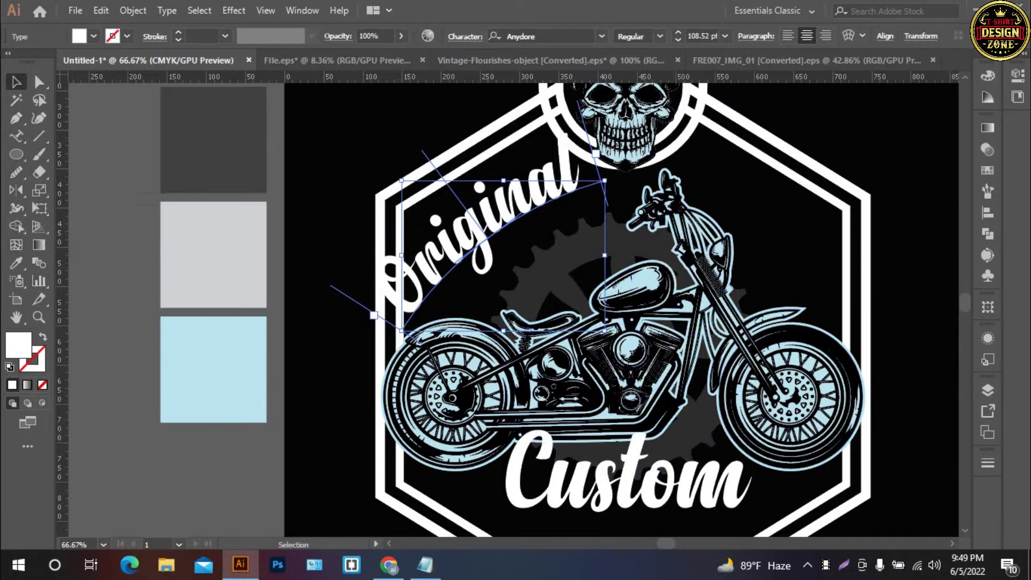
{"action": "type", "text": "102"}
{"action": "key", "text": "Return"}
{"action": "key", "text": "Down"}
{"action": "key", "text": "Down"}
{"action": "key", "text": "Down"}
{"action": "key", "text": "Down"}
{"action": "key", "text": "Down"}
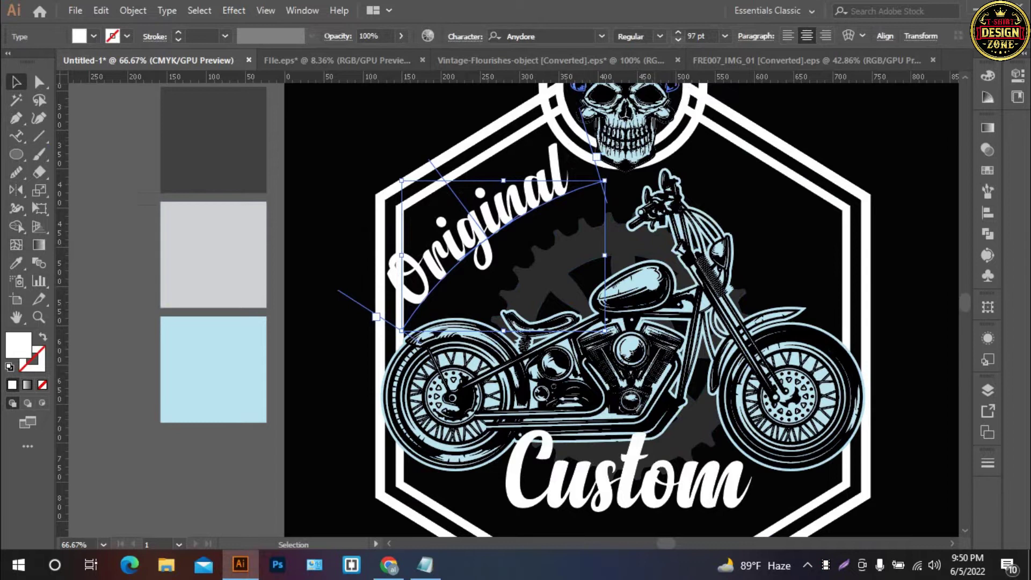
{"action": "key", "text": "Down"}
{"action": "key", "text": "Down"}
{"action": "key", "text": "Down"}
{"action": "key", "text": "Down"}
{"action": "key", "text": "Down"}
{"action": "key", "text": "Down"}
{"action": "key", "text": "Down"}
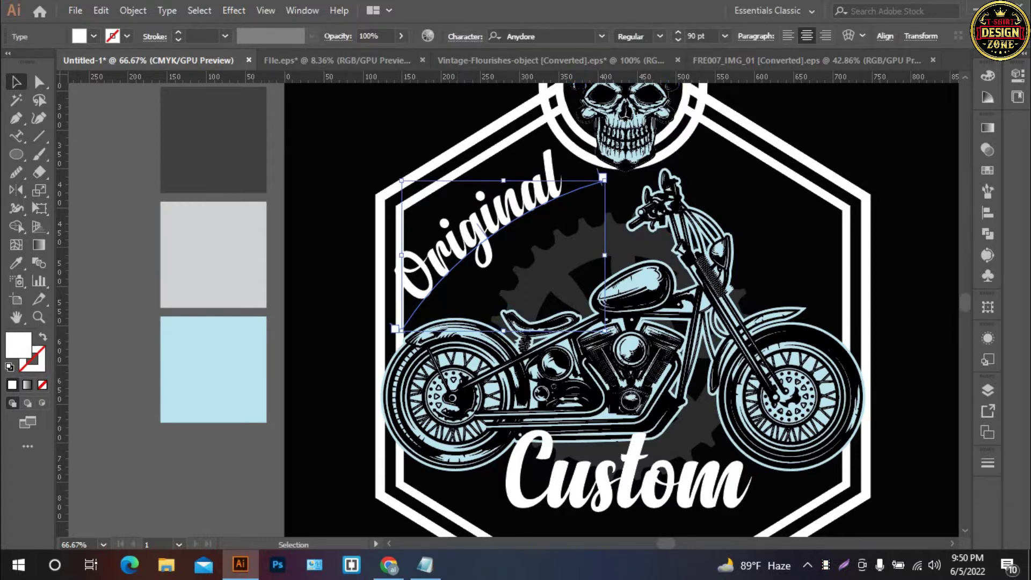
{"action": "left_click", "coordinate": [129, 10]}
- Expand the curved 'Original' text into shapes
{"action": "left_click", "coordinate": [215, 183]}
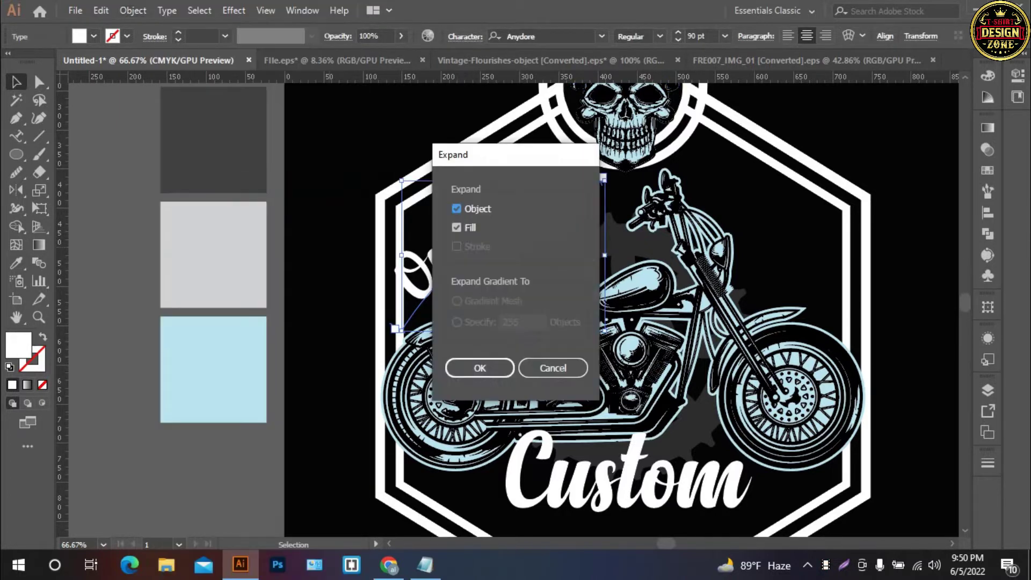
{"action": "left_click", "coordinate": [480, 368]}
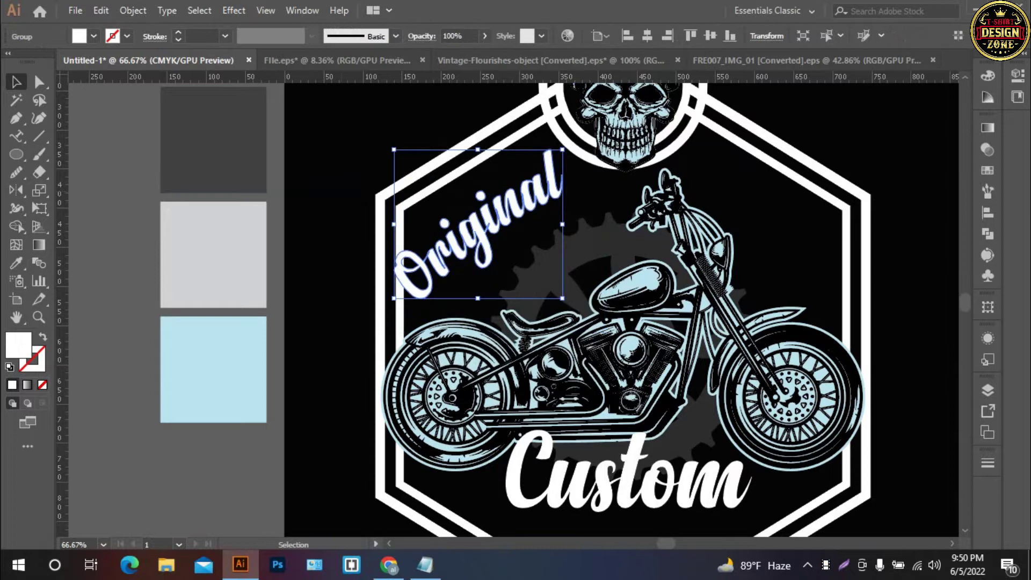
{"action": "key", "text": "ctrl+shift+a"}
{"action": "scroll", "coordinate": [536, 322], "scroll_direction": "up", "scroll_amount": 3}
- Place a MOTOR copy over the bike, send the gear to the back, and outline MOTOR
{"action": "left_click", "coordinate": [338, 168]}
{"action": "left_click_drag", "start_coordinate": [338, 167], "coordinate": [564, 404]}
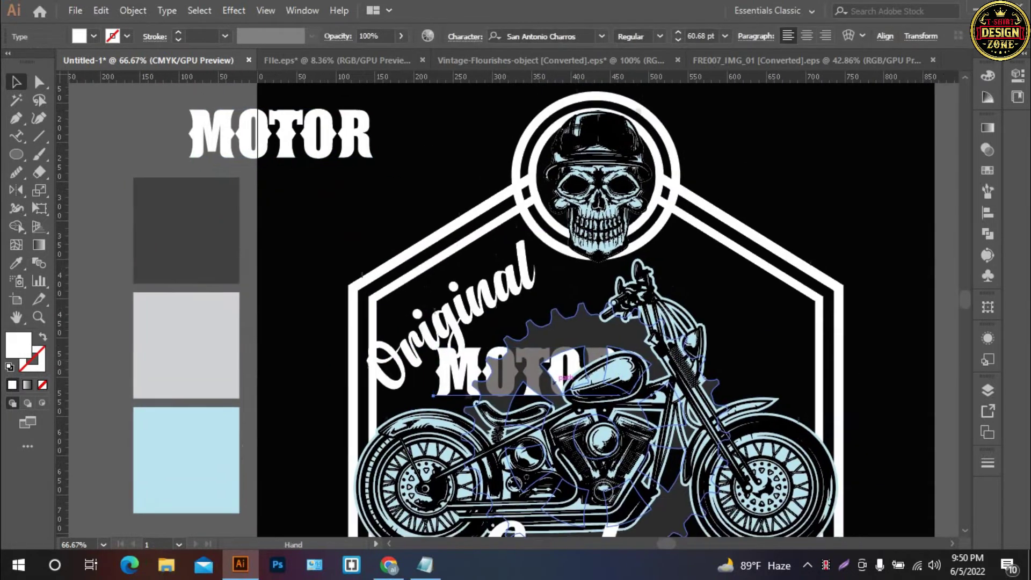
{"action": "scroll", "coordinate": [510, 306], "scroll_direction": "down", "scroll_amount": 2}
{"action": "left_click", "coordinate": [564, 349], "text": "ctrl"}
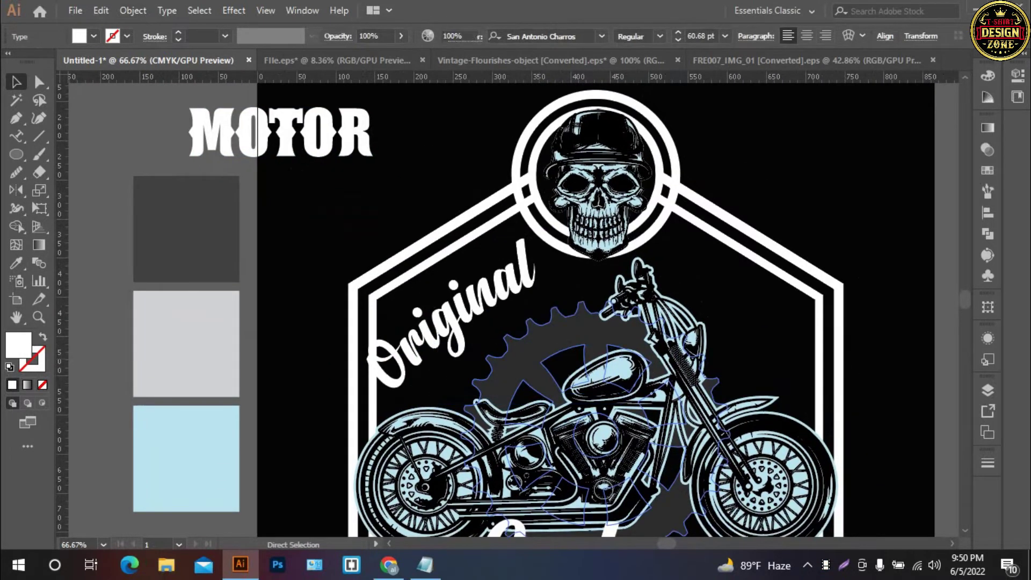
{"action": "key", "text": "ctrl+shift+bracketleft"}
{"action": "right_click", "coordinate": [538, 363]}
{"action": "left_click", "coordinate": [596, 171]}
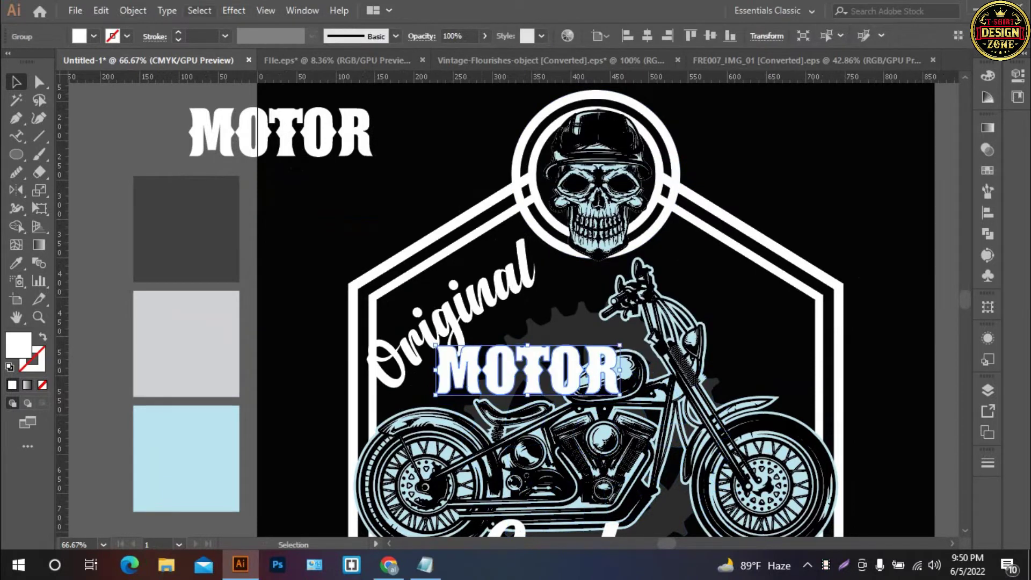
{"action": "left_click", "coordinate": [234, 10]}
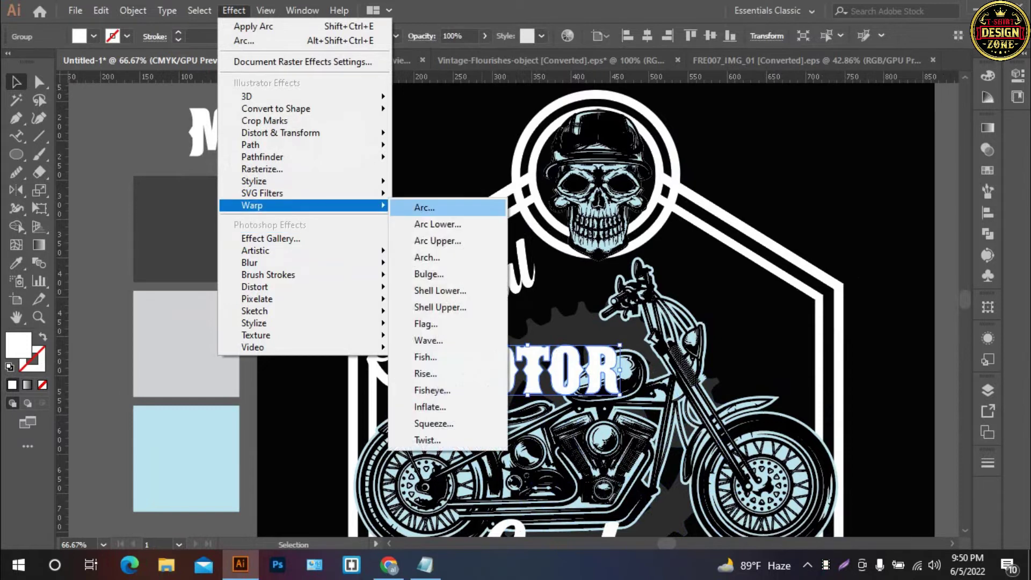
- Apply a 12% Arc warp to MOTOR and expand its appearance
{"action": "mouse_move", "coordinate": [302, 205]}
{"action": "left_click", "coordinate": [424, 207]}
{"action": "key", "text": "Down"}
{"action": "key", "text": "Down"}
{"action": "key", "text": "Down"}
{"action": "key", "text": "Down"}
{"action": "key", "text": "Down"}
{"action": "key", "text": "Down"}
{"action": "key", "text": "Down"}
{"action": "key", "text": "Down"}
{"action": "key", "text": "Down"}
{"action": "key", "text": "Down"}
{"action": "key", "text": "Down"}
{"action": "key", "text": "Down"}
{"action": "key", "text": "Down"}
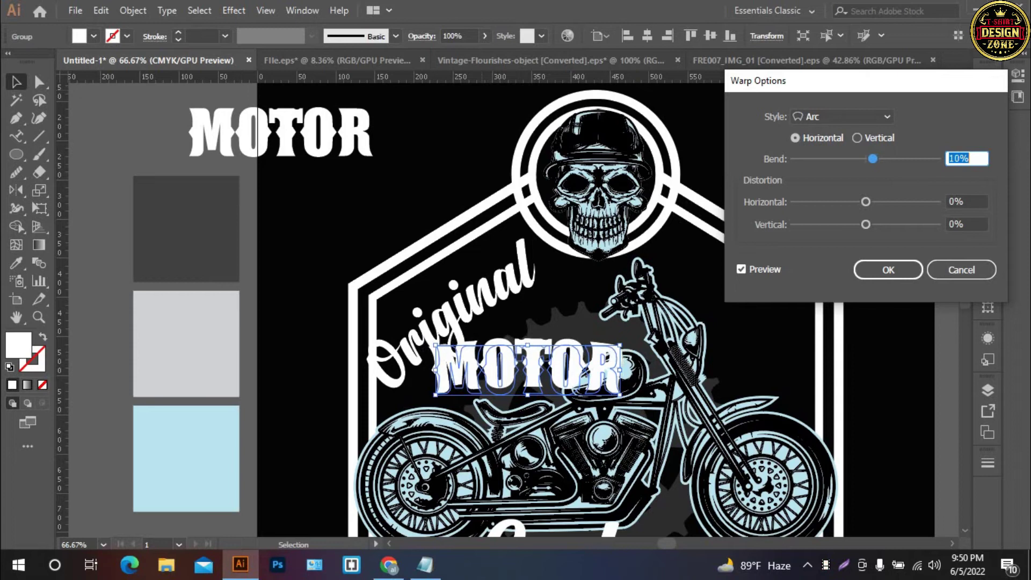
{"action": "key", "text": "Up"}
{"action": "key", "text": "Up"}
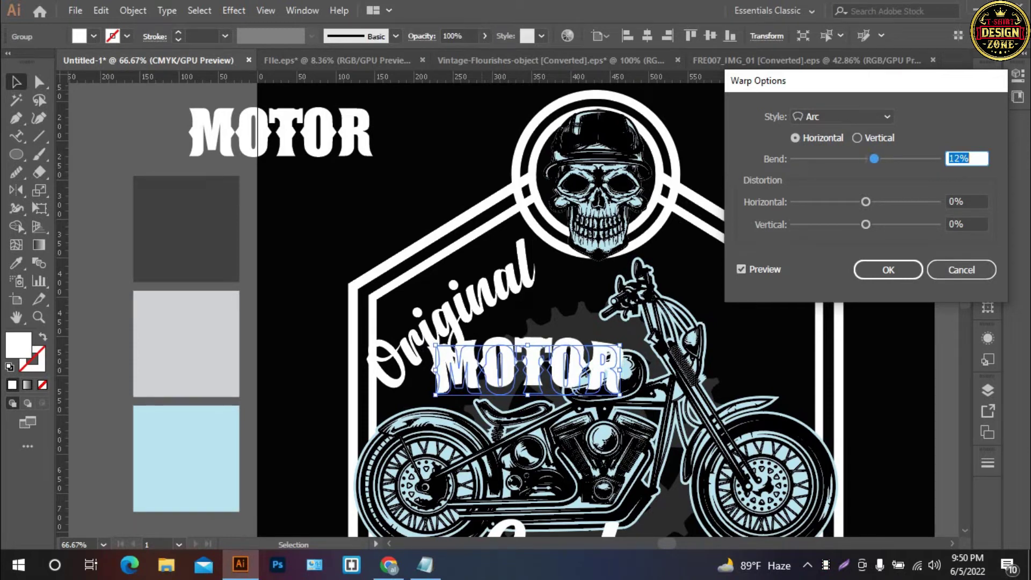
{"action": "key", "text": "Return"}
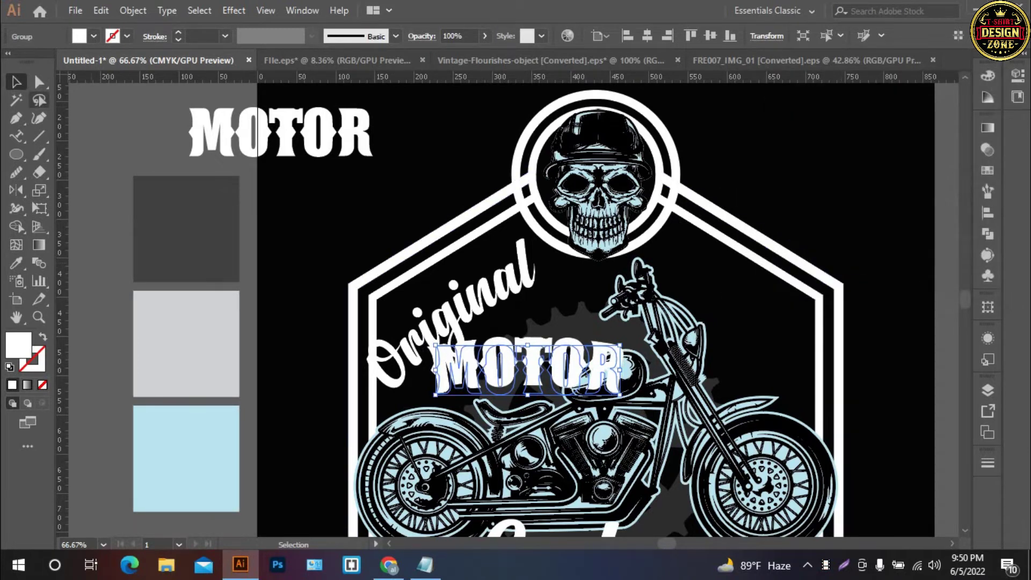
{"action": "left_click", "coordinate": [128, 10]}
{"action": "left_click", "coordinate": [236, 200]}
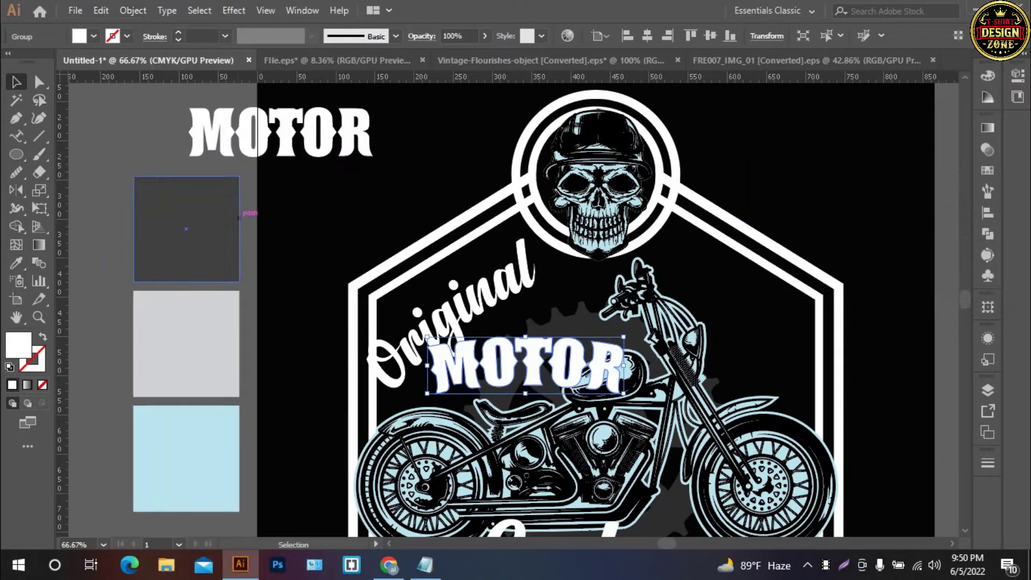
- Rotate MOTOR about 25 degrees counter-clockwise and scale it down slightly
{"action": "left_click_drag", "start_coordinate": [628, 334], "coordinate": [666, 298]}
{"action": "key", "text": "ctrl+shift+a"}
{"action": "key", "text": "ctrl+1"}
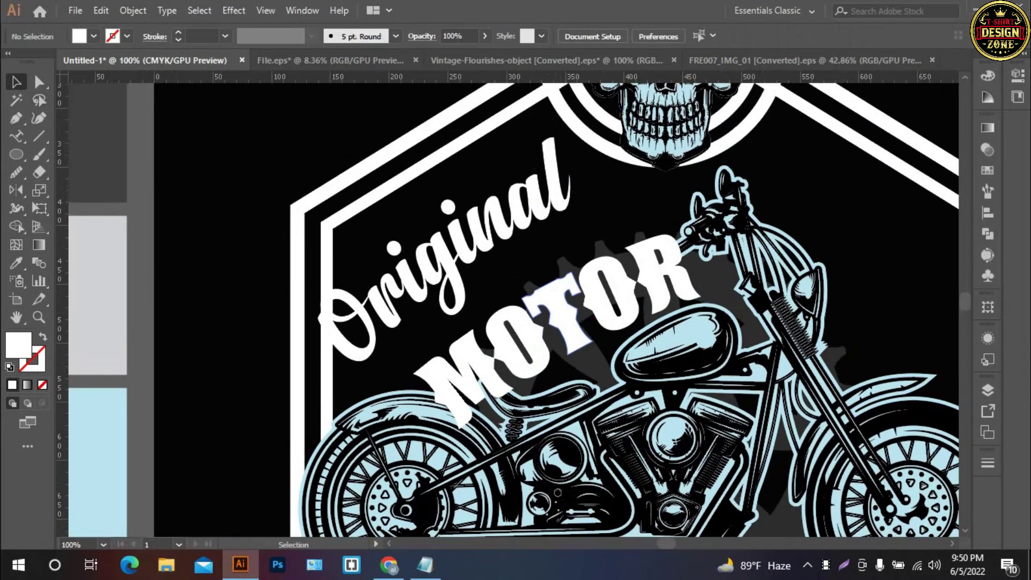
{"action": "left_click", "coordinate": [596, 268]}
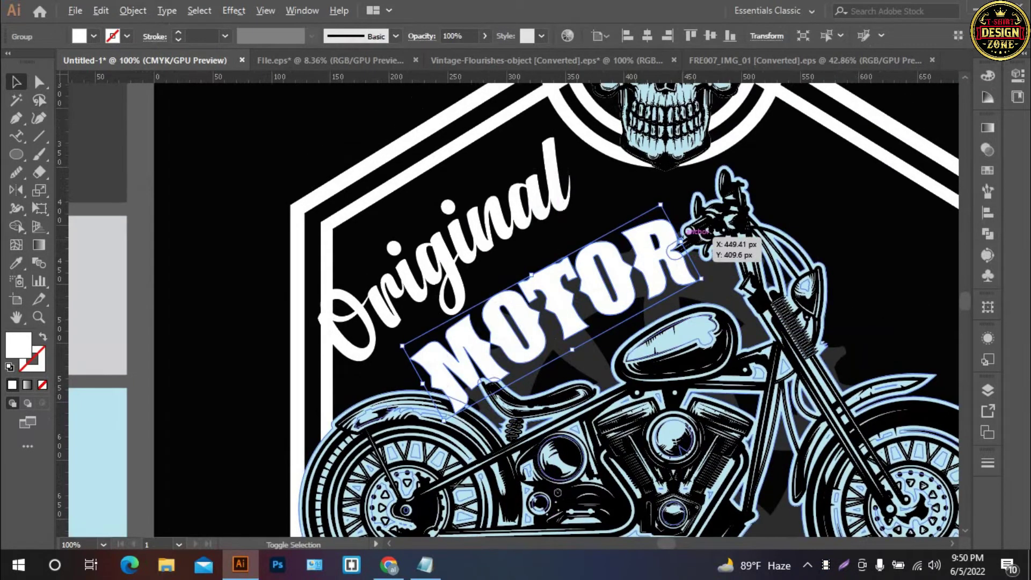
{"action": "mouse_move", "coordinate": [681, 241]}
{"action": "left_mouse_down"}
{"action": "mouse_move", "coordinate": [644, 258]}
{"action": "mouse_move", "coordinate": [605, 256]}
{"action": "left_mouse_up"}
{"action": "key", "text": "ctrl+shift+a"}
{"action": "key", "text": "ctrl+shift+a"}
- Select the Original lettering and nudge it right and up
{"action": "left_click", "coordinate": [451, 252]}
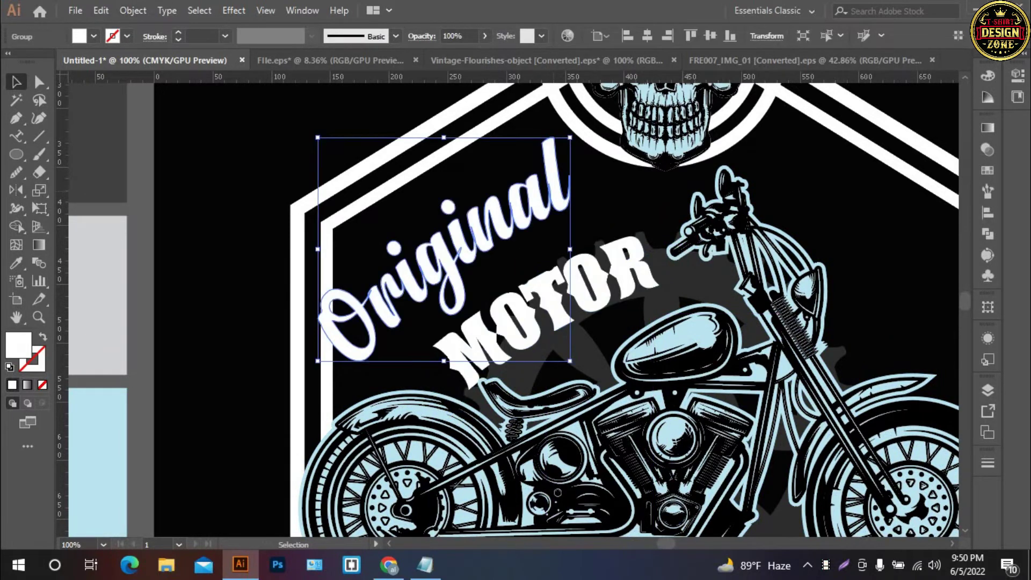
{"action": "double_click", "coordinate": [561, 190]}
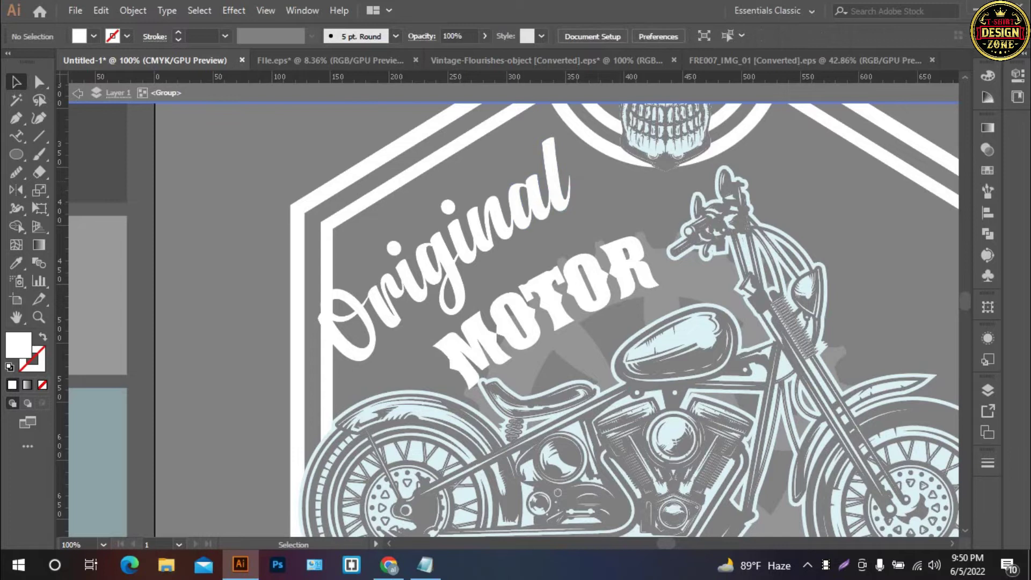
{"action": "key", "text": "Escape"}
{"action": "left_click_drag", "start_coordinate": [508, 188], "coordinate": [554, 194]}
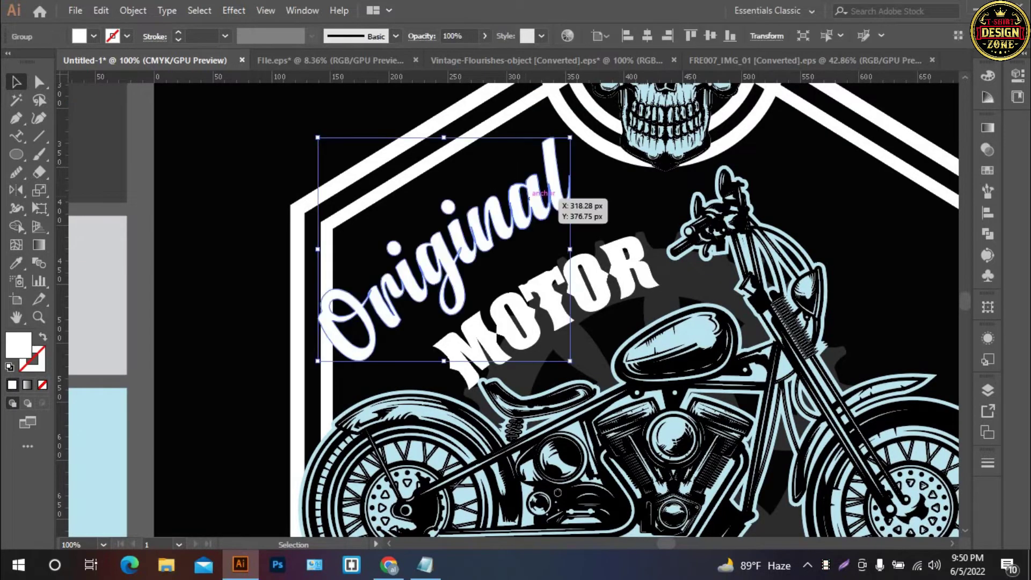
{"action": "key", "text": "Right"}
{"action": "key", "text": "Right"}
{"action": "key", "text": "Right"}
{"action": "key", "text": "Up"}
{"action": "key", "text": "Up"}
{"action": "key", "text": "Up"}
{"action": "key", "text": "Right"}
{"action": "key", "text": "Right"}
{"action": "key", "text": "Right"}
{"action": "key", "text": "Up"}
{"action": "key", "text": "Up"}
{"action": "key", "text": "Right"}
{"action": "key", "text": "Right"}
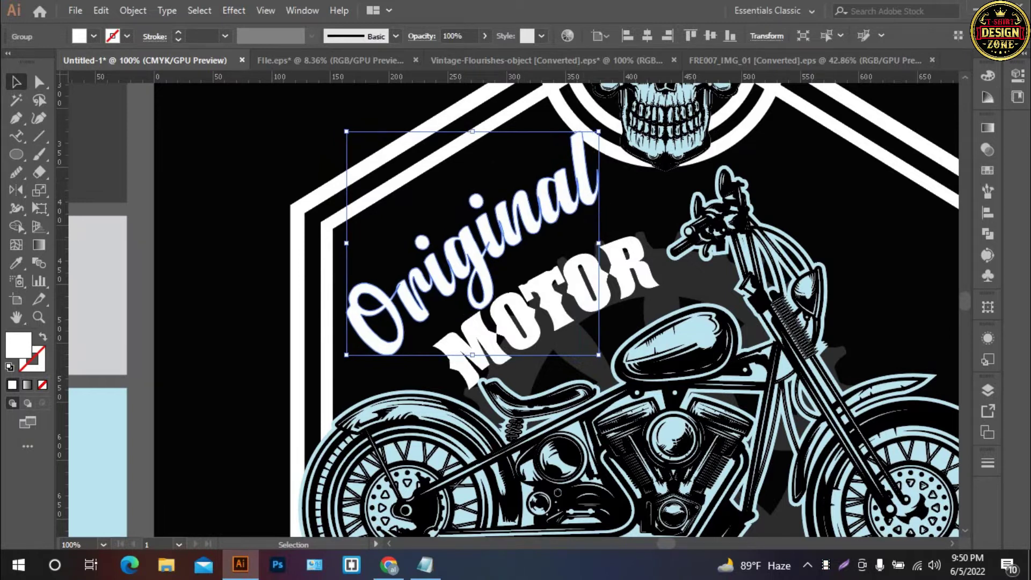
- Resize and slightly rotate Original, then move it into place above MOTOR
{"action": "mouse_move", "coordinate": [595, 242]}
{"action": "left_mouse_down"}
{"action": "mouse_move", "coordinate": [565, 241]}
{"action": "mouse_move", "coordinate": [574, 242]}
{"action": "left_mouse_up"}
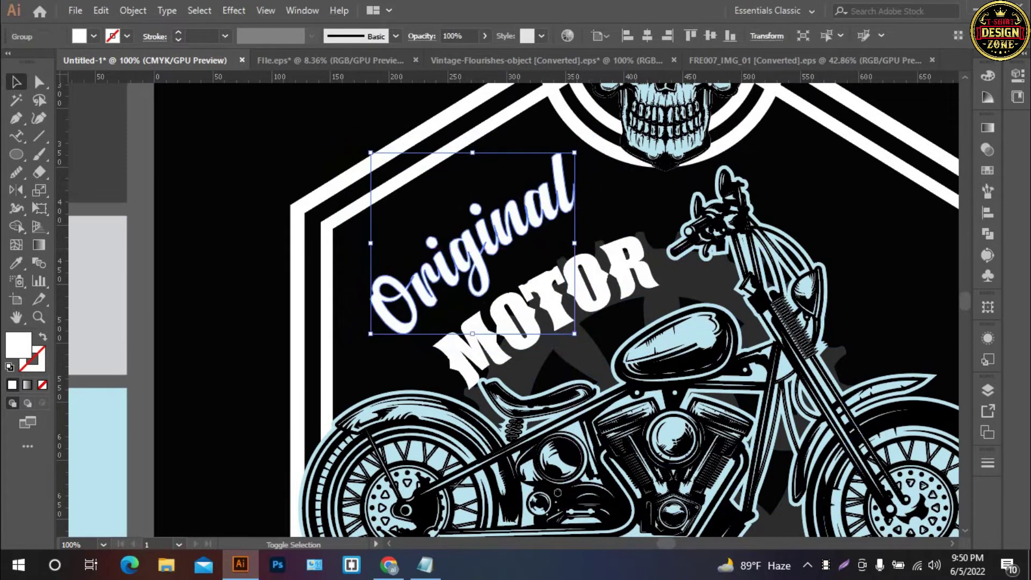
{"action": "left_click_drag", "start_coordinate": [581, 150], "coordinate": [584, 158]}
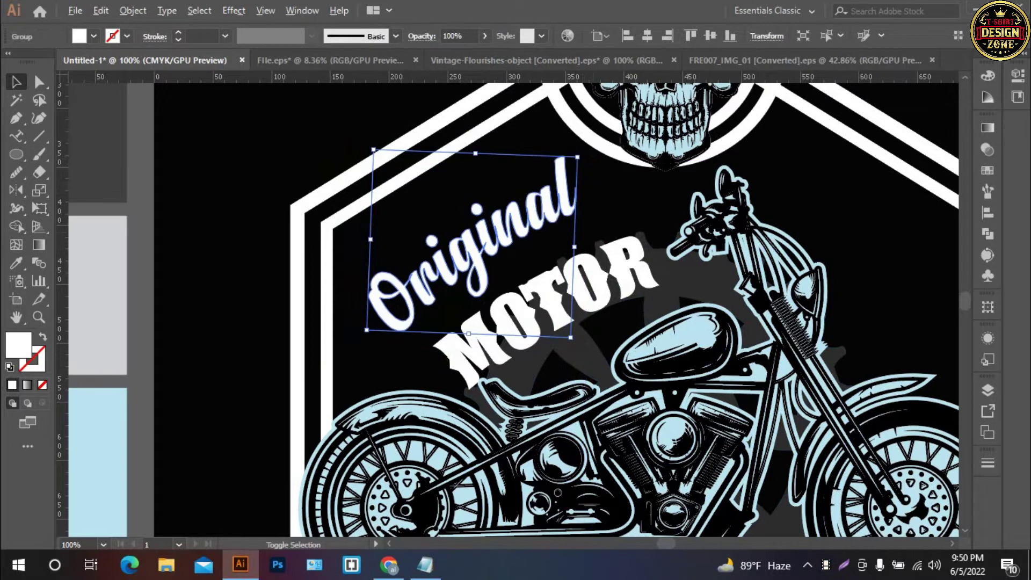
{"action": "left_click_drag", "start_coordinate": [575, 247], "coordinate": [594, 248]}
{"action": "left_click_drag", "start_coordinate": [533, 212], "coordinate": [555, 223]}
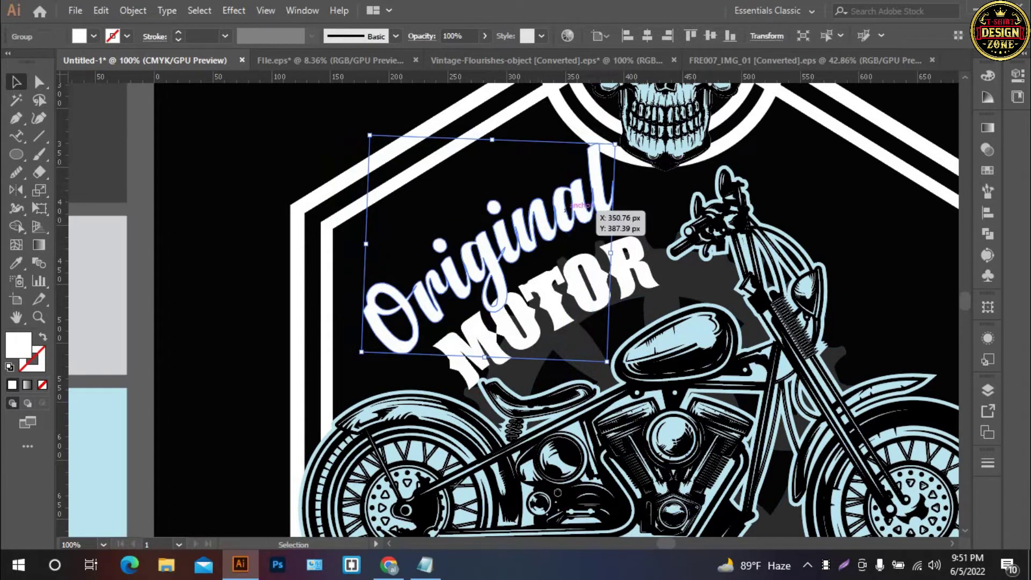
{"action": "key", "text": "ctrl+shift+a"}
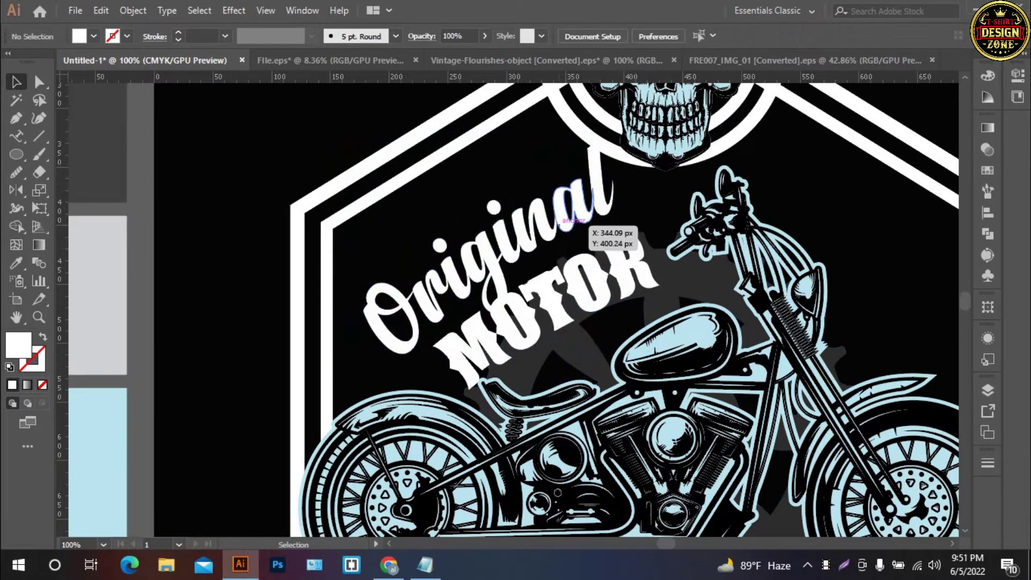
{"action": "left_click", "coordinate": [569, 218]}
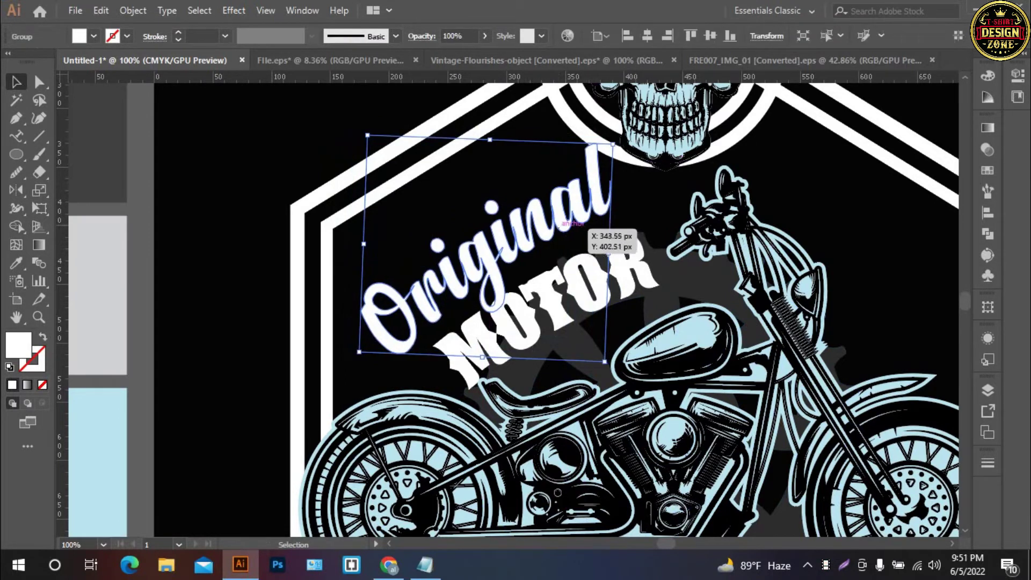
{"action": "key", "text": "ctrl+shift+a"}
- Nudge MOTOR, shrink Original a bit, and tuck MOTOR closer under Original
{"action": "left_click", "coordinate": [637, 252]}
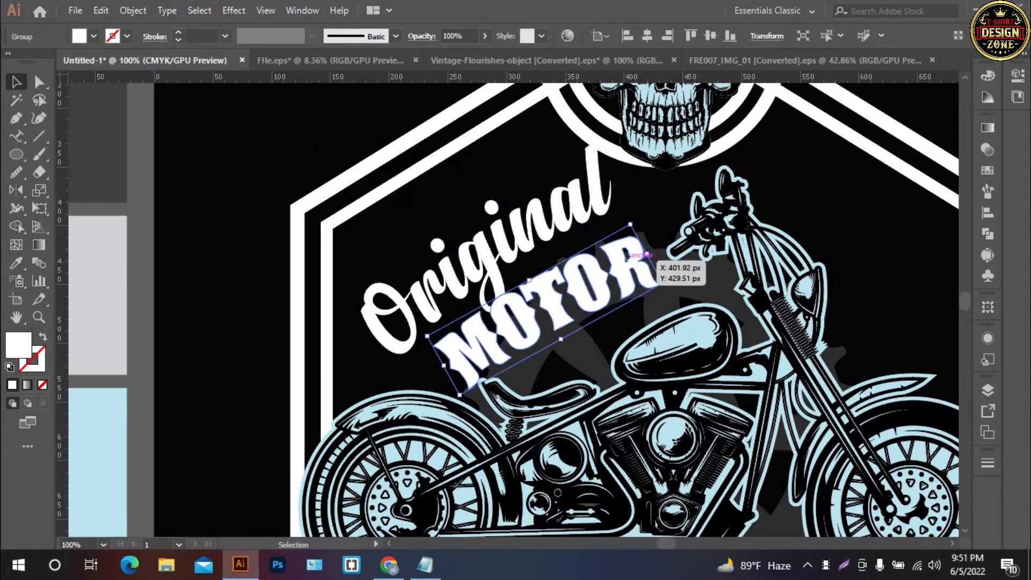
{"action": "key", "text": "Down"}
{"action": "key", "text": "Down"}
{"action": "key", "text": "Down"}
{"action": "key", "text": "Left"}
{"action": "key", "text": "Left"}
{"action": "key", "text": "Left"}
{"action": "key", "text": "Left"}
{"action": "key", "text": "Left"}
{"action": "key", "text": "Left"}
{"action": "key", "text": "Left"}
{"action": "key", "text": "Left"}
{"action": "left_click", "coordinate": [617, 236]}
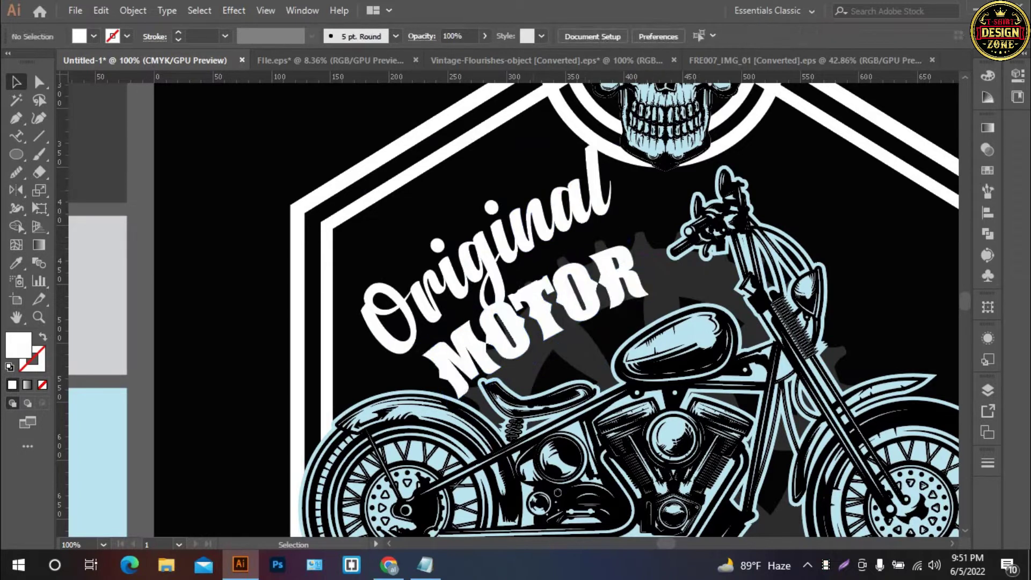
{"action": "left_click", "coordinate": [541, 211]}
{"action": "mouse_move", "coordinate": [608, 253]}
{"action": "left_mouse_down"}
{"action": "mouse_move", "coordinate": [584, 256]}
{"action": "mouse_move", "coordinate": [567, 230]}
{"action": "left_mouse_up"}
{"action": "left_click", "coordinate": [596, 220]}
{"action": "left_click_drag", "start_coordinate": [555, 279], "coordinate": [539, 260]}
{"action": "left_click_drag", "start_coordinate": [519, 301], "coordinate": [519, 301]}
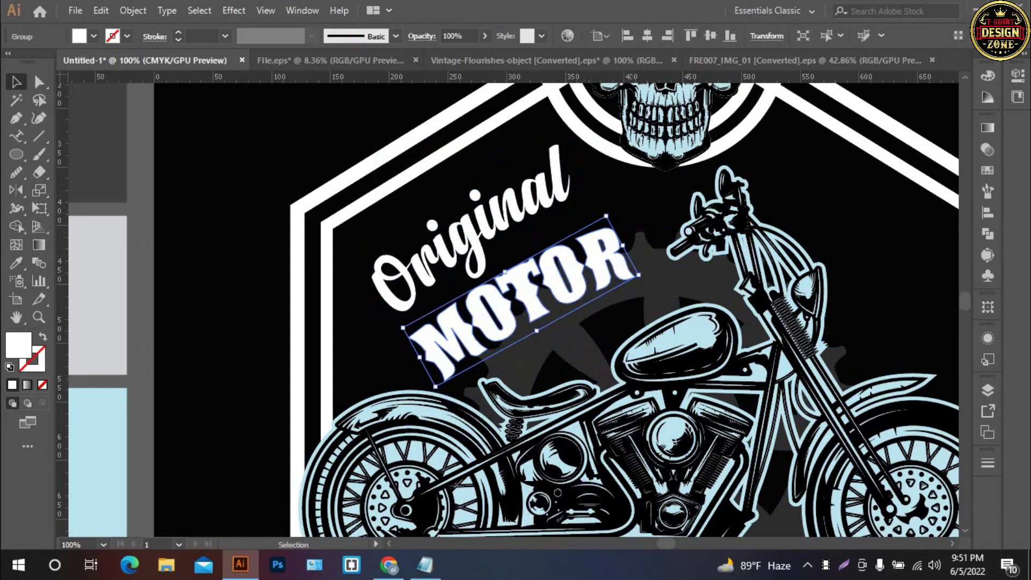
{"action": "left_click", "coordinate": [655, 300]}
{"action": "key", "text": "ctrl+0"}
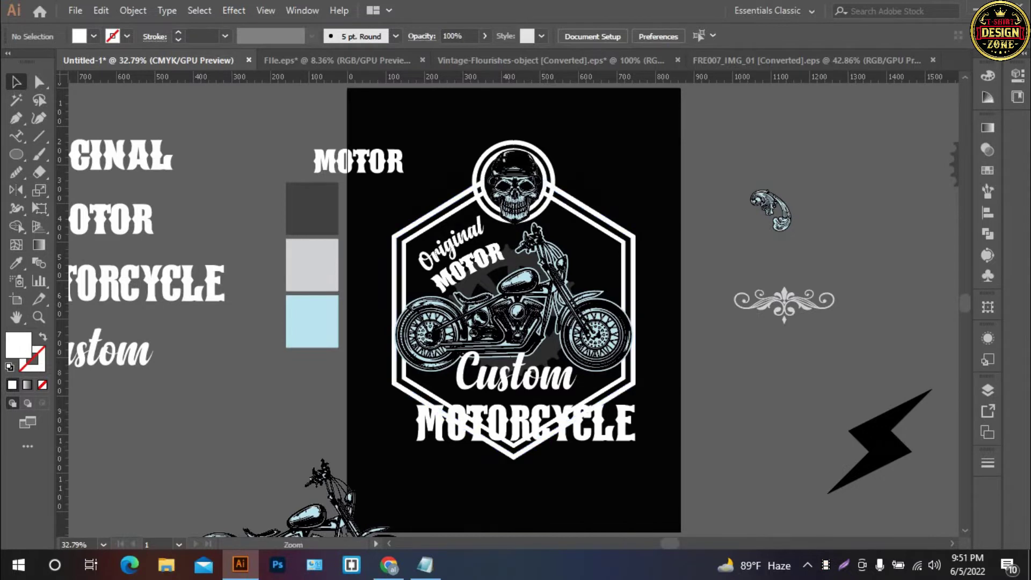
- Convert the Custom and MOTORCYCLE text into outlines
{"action": "scroll", "coordinate": [525, 424], "scroll_direction": "up", "scroll_amount": 2}
{"action": "left_click", "coordinate": [469, 322]}
{"action": "left_click", "coordinate": [510, 259], "text": "shift"}
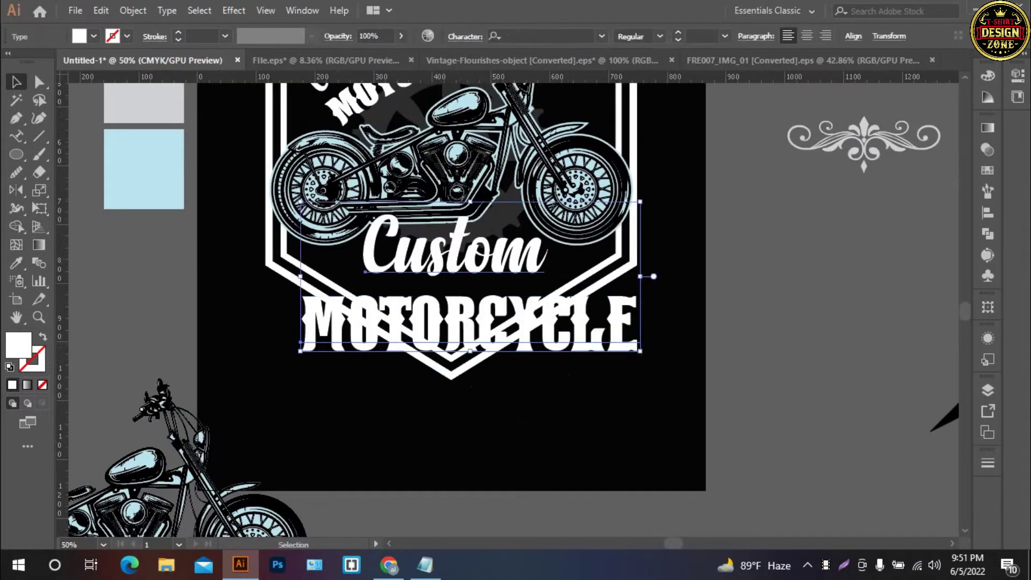
{"action": "right_click", "coordinate": [511, 259]}
{"action": "left_click", "coordinate": [567, 362]}
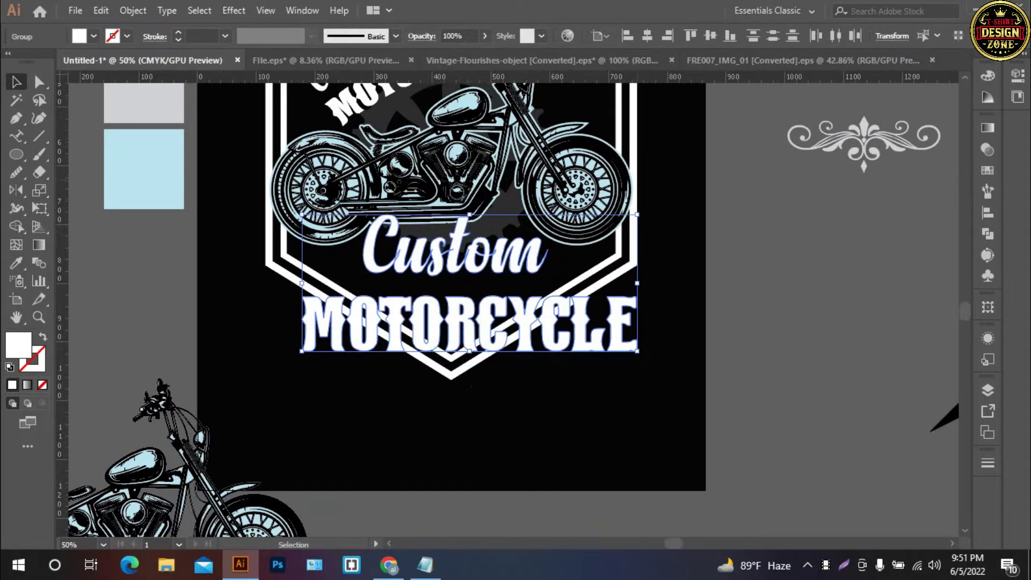
{"action": "key", "text": "ctrl+shift+a"}
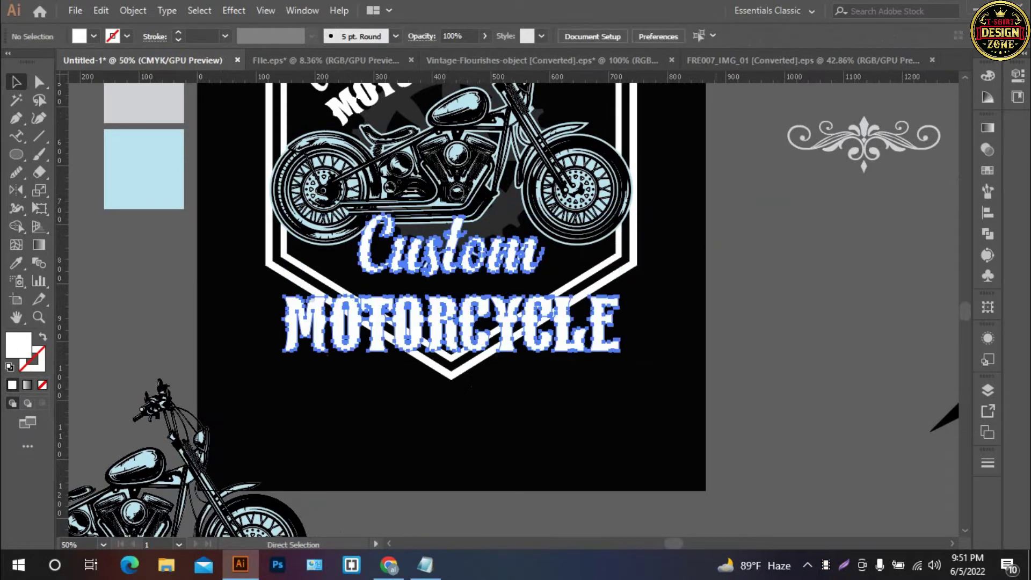
- Nudge the outlined Custom slightly down and reselect the Custom group
{"action": "left_click", "coordinate": [518, 259]}
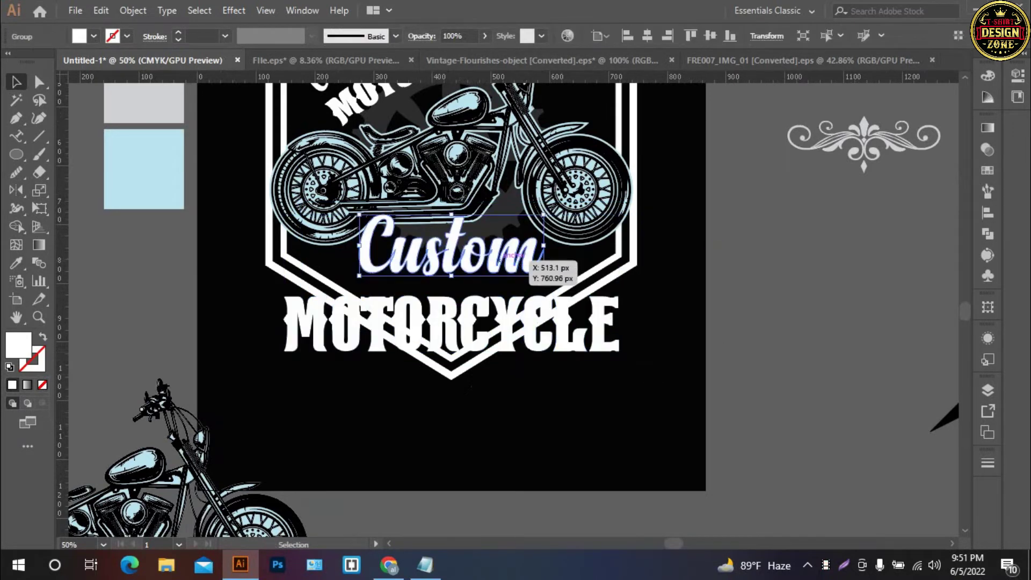
{"action": "key", "text": "Down"}
{"action": "key", "text": "Down"}
{"action": "key", "text": "Down"}
{"action": "key", "text": "Down"}
{"action": "key", "text": "Down"}
{"action": "key", "text": "Down"}
{"action": "key", "text": "Down"}
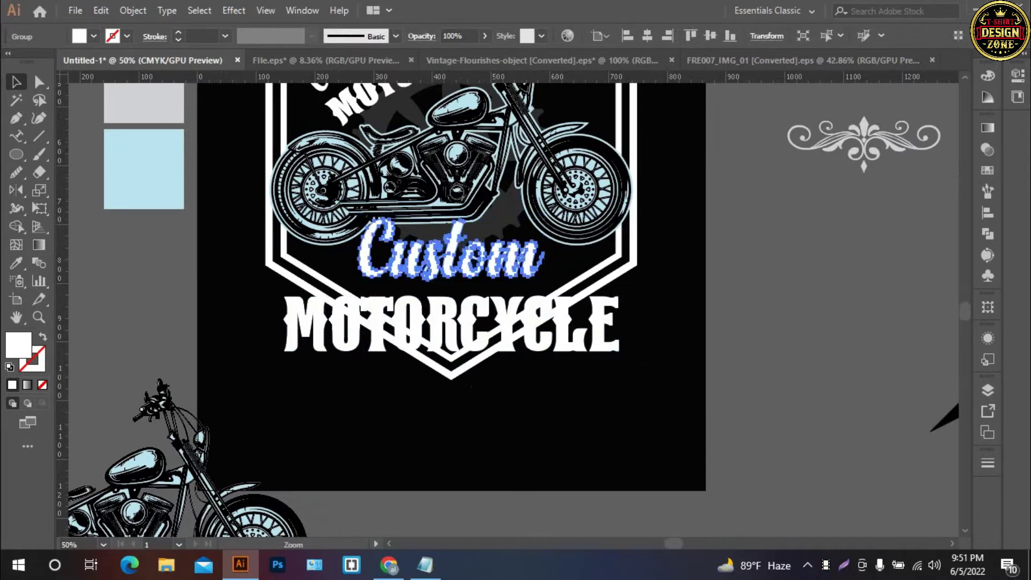
{"action": "key", "text": "ctrl+1"}
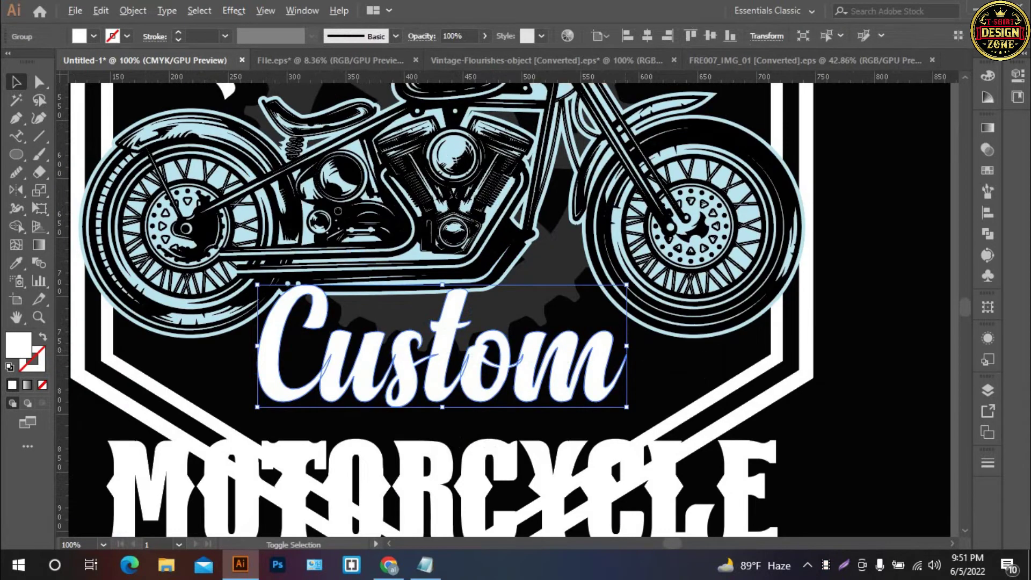
{"action": "key", "text": "ctrl+shift+a"}
{"action": "scroll", "coordinate": [504, 310], "scroll_direction": "down", "scroll_amount": 3}
{"action": "left_click", "coordinate": [599, 292]}
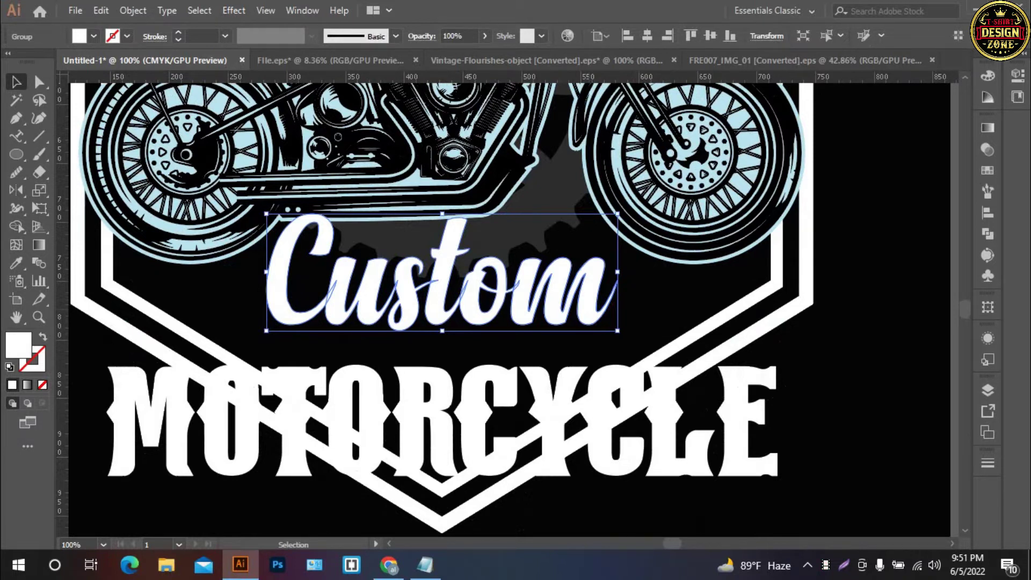
- Move Custom down and MOTORCYCLE up closer together, with MOTORCYCLE in front of the chevron lines
{"action": "key", "text": "Down"}
{"action": "key", "text": "ctrl+alt+bracketleft"}
{"action": "key", "text": "Up"}
{"action": "key", "text": "Up"}
{"action": "key", "text": "Up"}
{"action": "key", "text": "Up"}
{"action": "key", "text": "Up"}
{"action": "key", "text": "Up"}
{"action": "key", "text": "Up"}
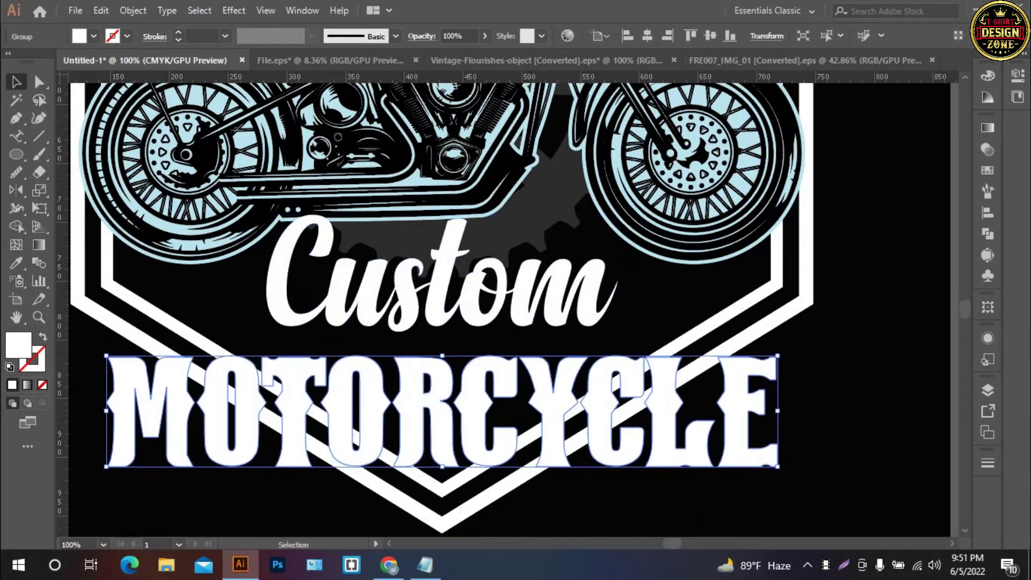
{"action": "key", "text": "ctrl+bracketleft"}
{"action": "left_click", "coordinate": [601, 320]}
{"action": "left_click_drag", "start_coordinate": [603, 320], "coordinate": [603, 326]}
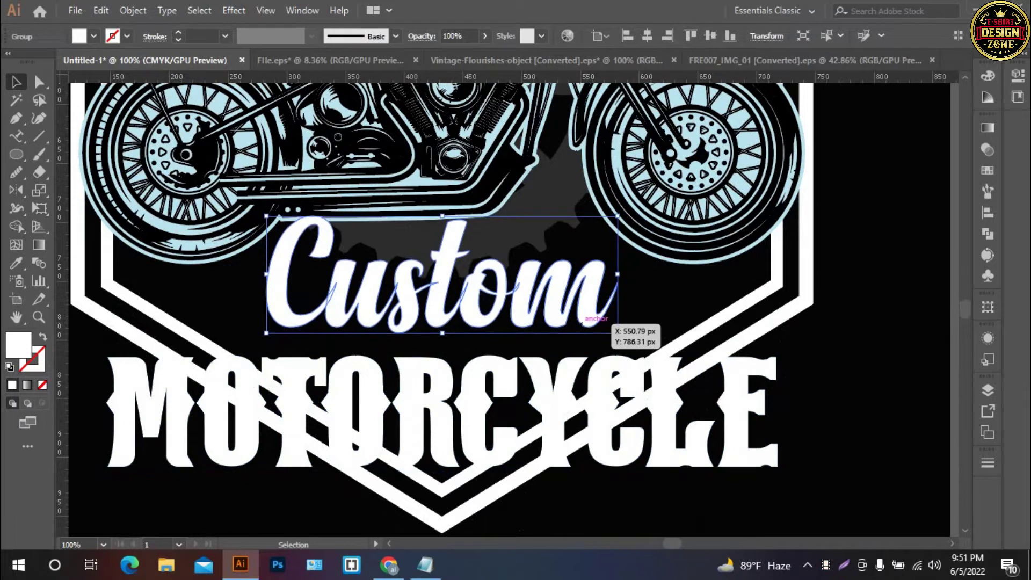
{"action": "left_click", "coordinate": [628, 429]}
{"action": "key", "text": "ctrl+bracketright"}
{"action": "key", "text": "Up"}
{"action": "key", "text": "Up"}
{"action": "key", "text": "Up"}
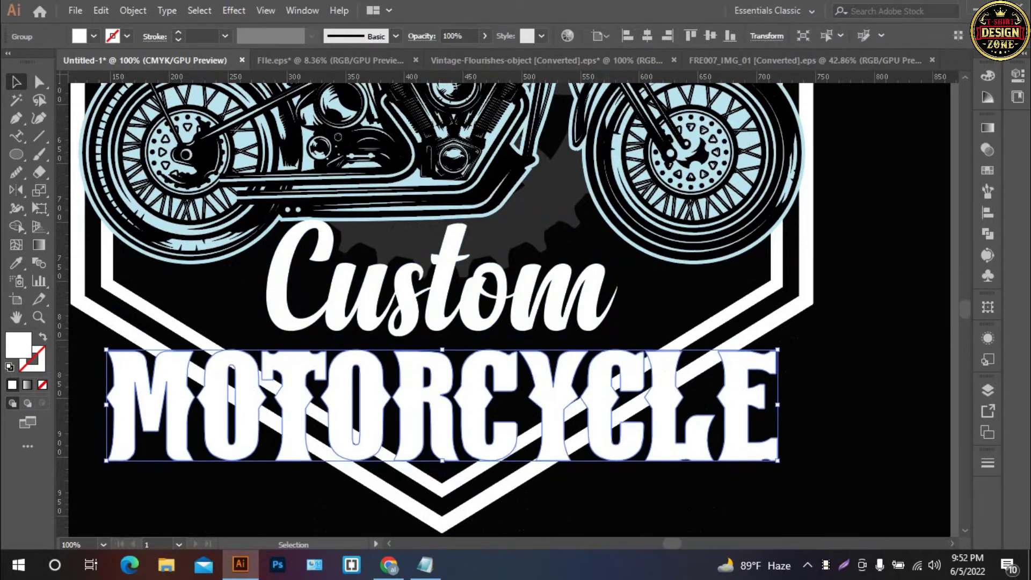
- Select Custom and MOTORCYCLE together and scale the pair down slightly
{"action": "left_click", "coordinate": [600, 314], "text": "shift"}
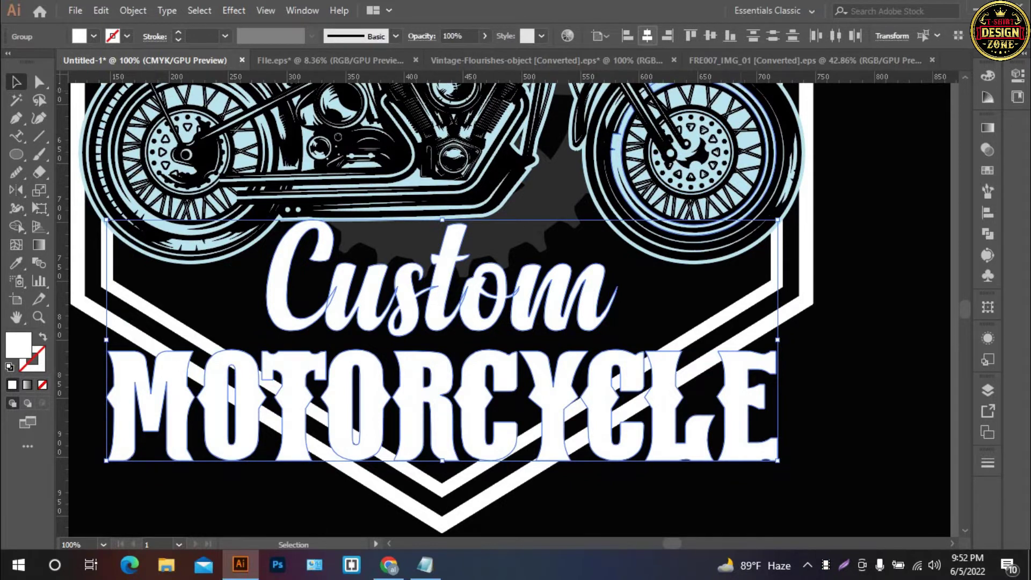
{"action": "scroll", "coordinate": [616, 301], "scroll_direction": "left", "scroll_amount": 1}
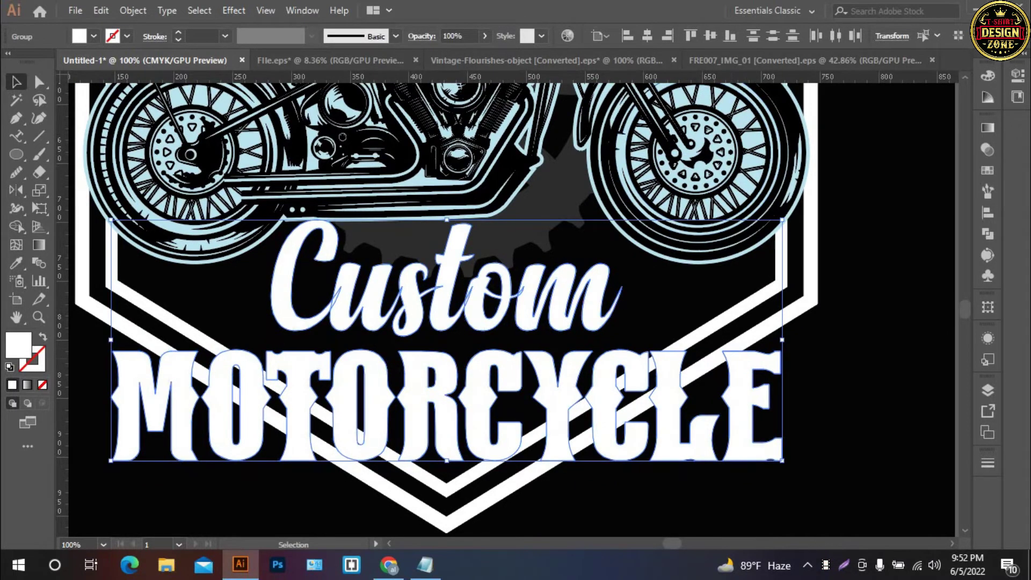
{"action": "left_click_drag", "start_coordinate": [782, 460], "coordinate": [757, 452]}
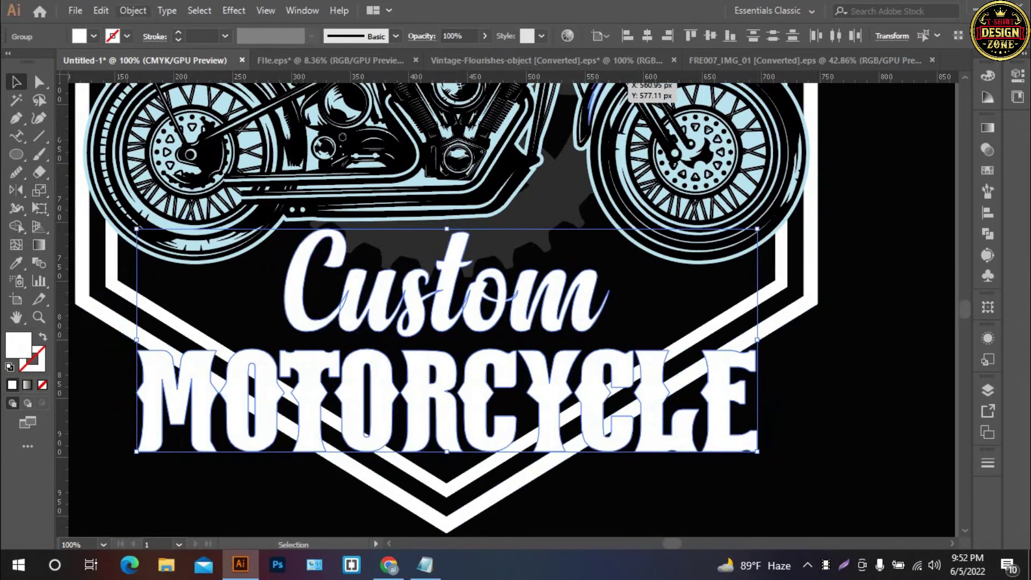
- Shear the lettering along the vertical axis at a -10° angle
{"action": "left_click", "coordinate": [133, 10]}
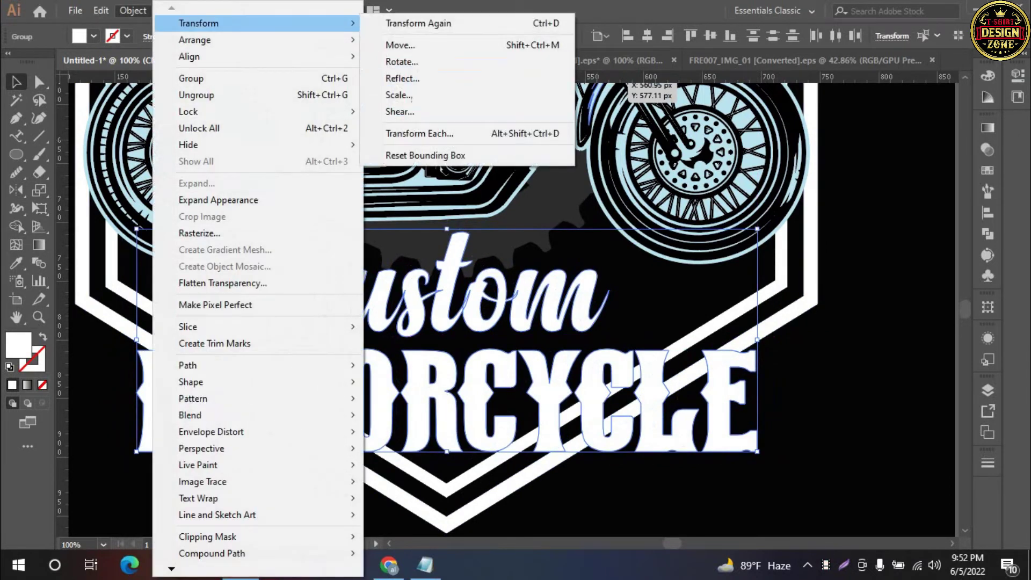
{"action": "left_click", "coordinate": [407, 111]}
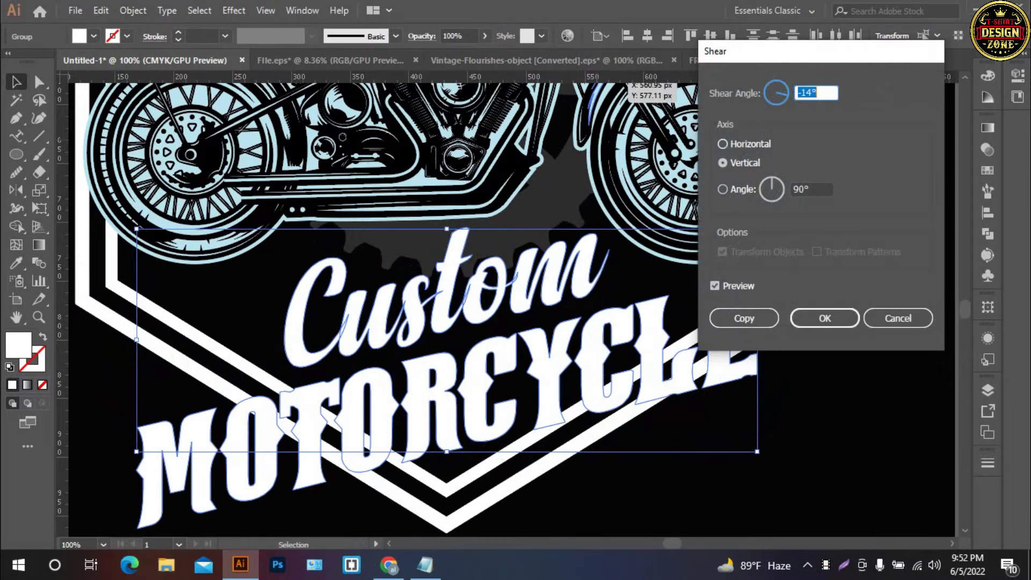
{"action": "left_click", "coordinate": [722, 144]}
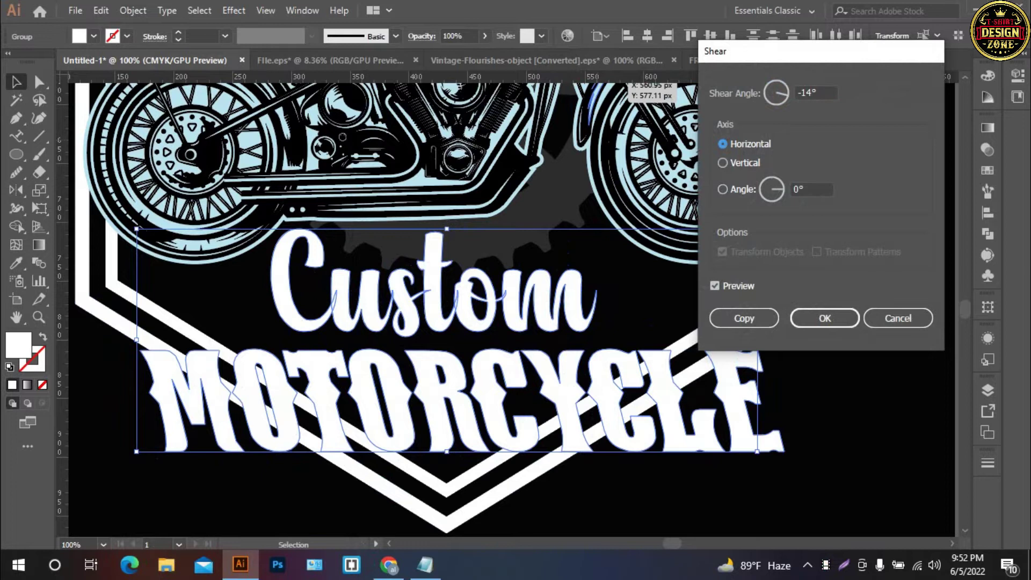
{"action": "key", "text": "Down"}
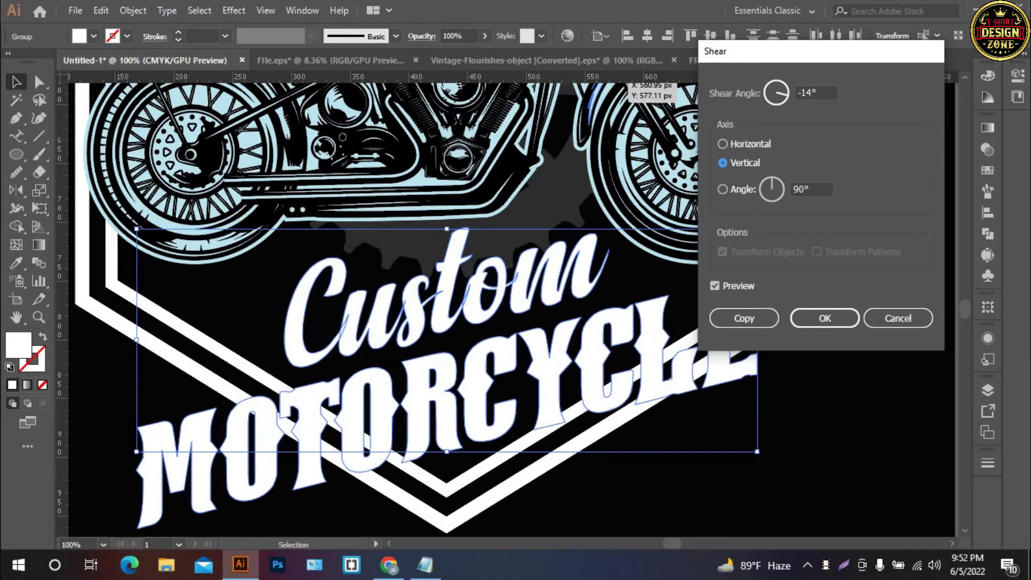
{"action": "key", "text": "shift+Tab"}
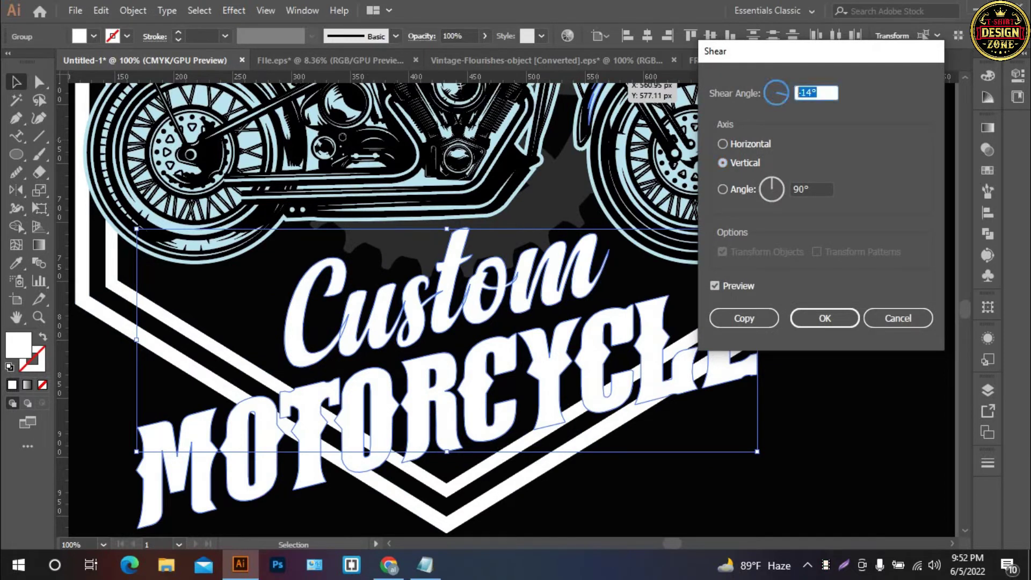
{"action": "key", "text": "Up"}
{"action": "key", "text": "Up"}
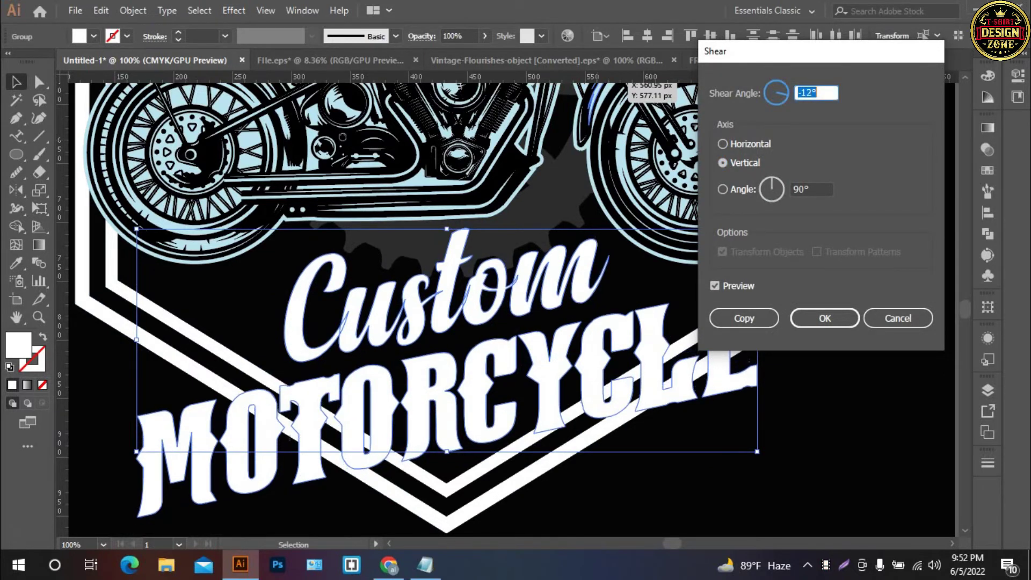
{"action": "key", "text": "Up"}
{"action": "key", "text": "Up"}
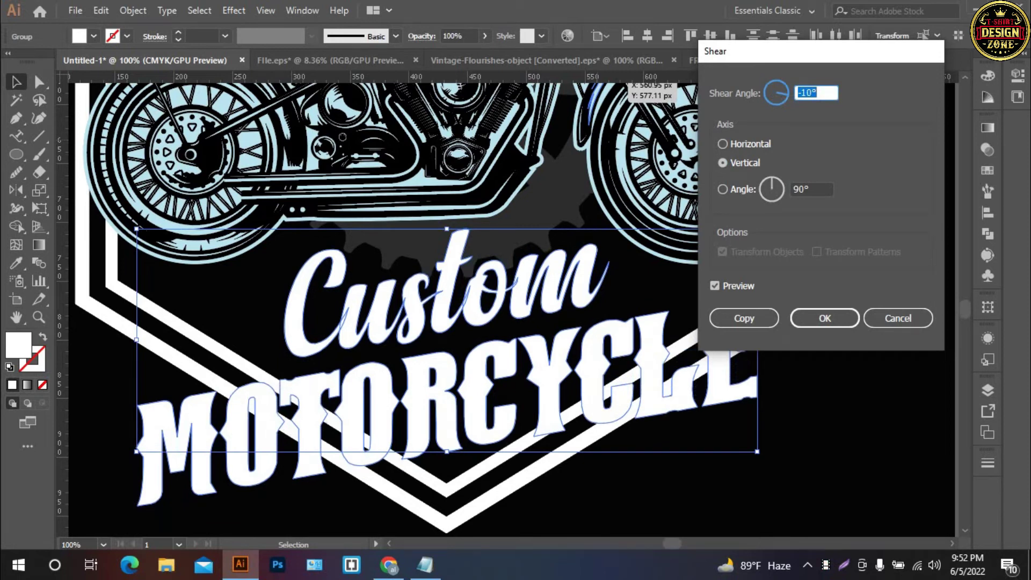
{"action": "left_click_drag", "start_coordinate": [779, 51], "coordinate": [805, 108]}
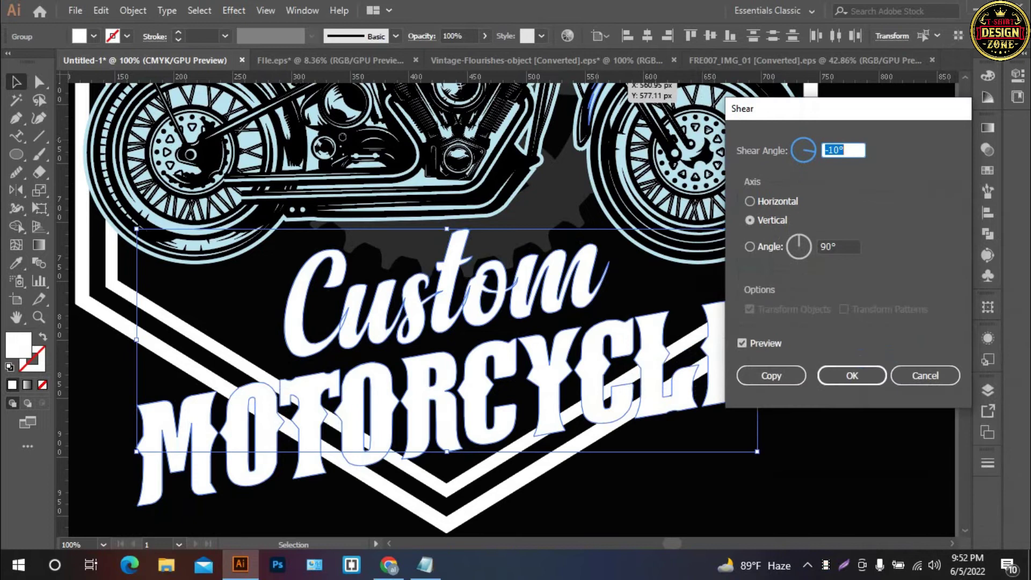
{"action": "left_click", "coordinate": [852, 375]}
- Raise MOTORCYCLE within the badge with two Shift+Up nudges, then deselect and fit the artboard
{"action": "left_click", "coordinate": [133, 10]}
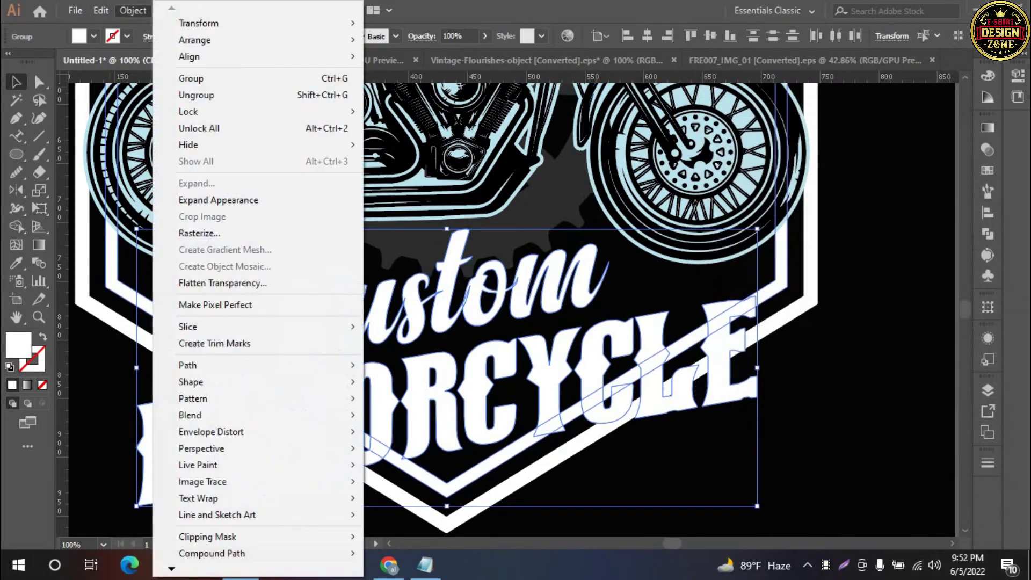
{"action": "left_click", "coordinate": [218, 200]}
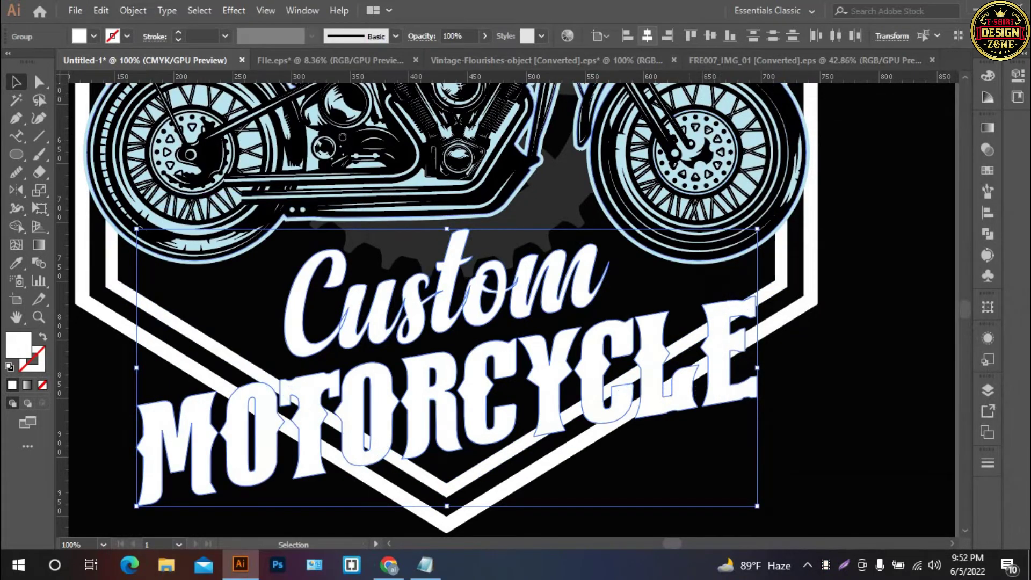
{"action": "key", "text": "shift+Up"}
{"action": "key", "text": "shift+Up"}
{"action": "key", "text": "shift+Up"}
{"action": "key", "text": "shift+Up"}
{"action": "key", "text": "shift+Up"}
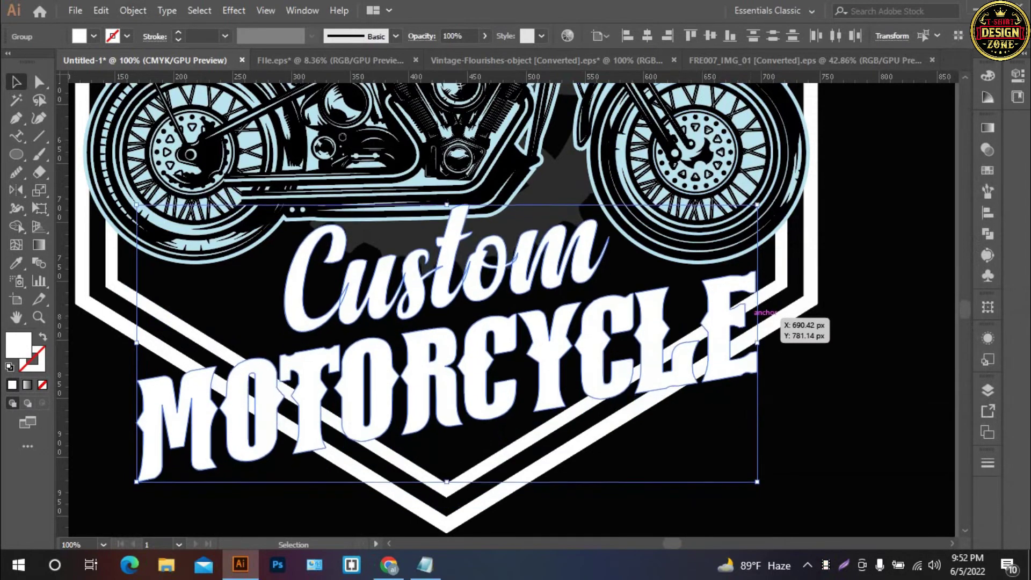
{"action": "key", "text": "shift+Up"}
{"action": "key", "text": "shift+Up"}
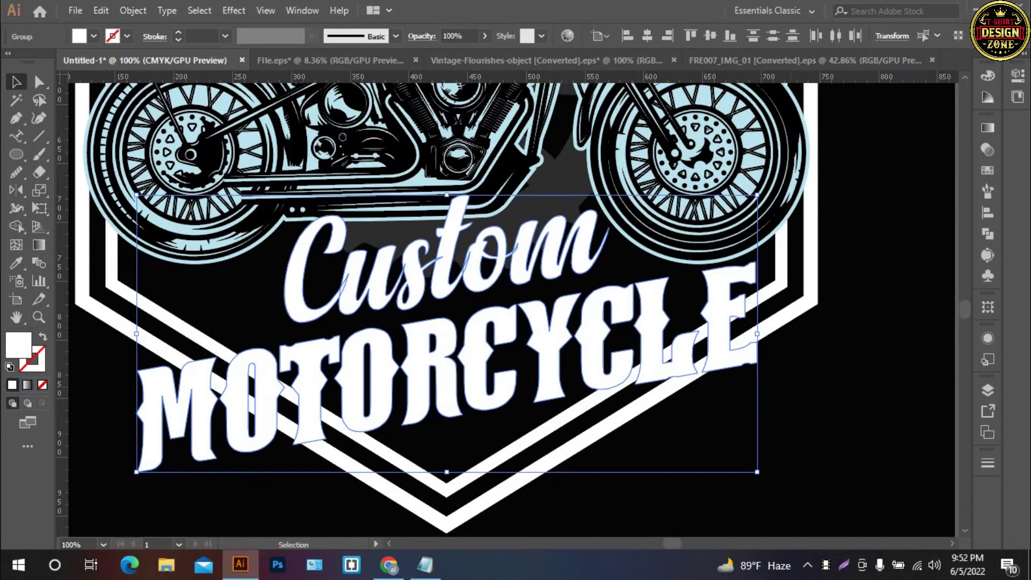
{"action": "key", "text": "ctrl+shift+a"}
{"action": "key", "text": "ctrl+0"}
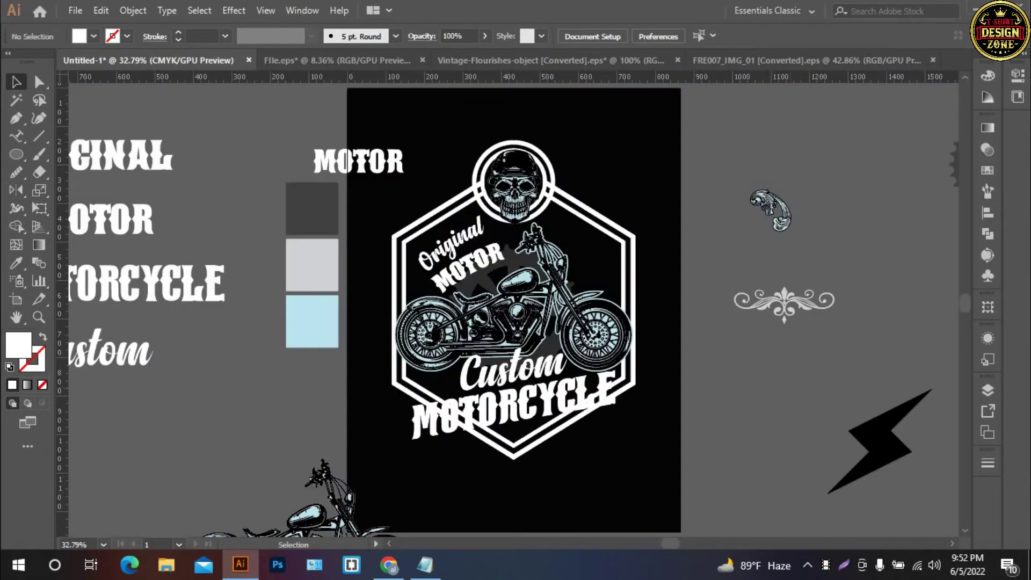
- Zoom in on the badge around the MOTORCYCLE lettering
{"action": "key", "text": "ctrl+space"}
{"action": "left_click", "coordinate": [528, 387]}
{"action": "scroll", "coordinate": [528, 387], "scroll_direction": "up", "scroll_amount": 3}
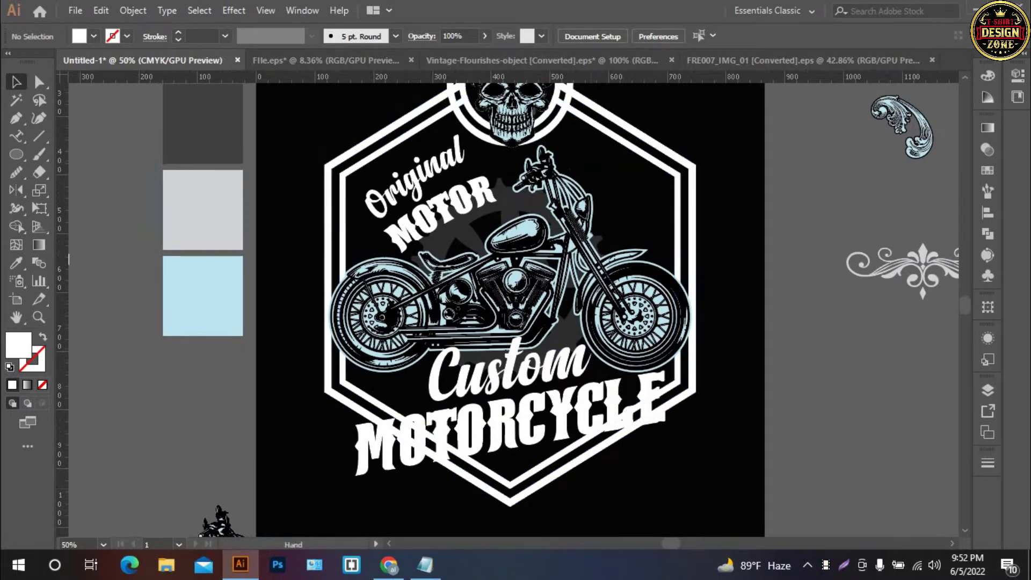
{"action": "scroll", "coordinate": [582, 425], "scroll_direction": "left", "scroll_amount": 1}
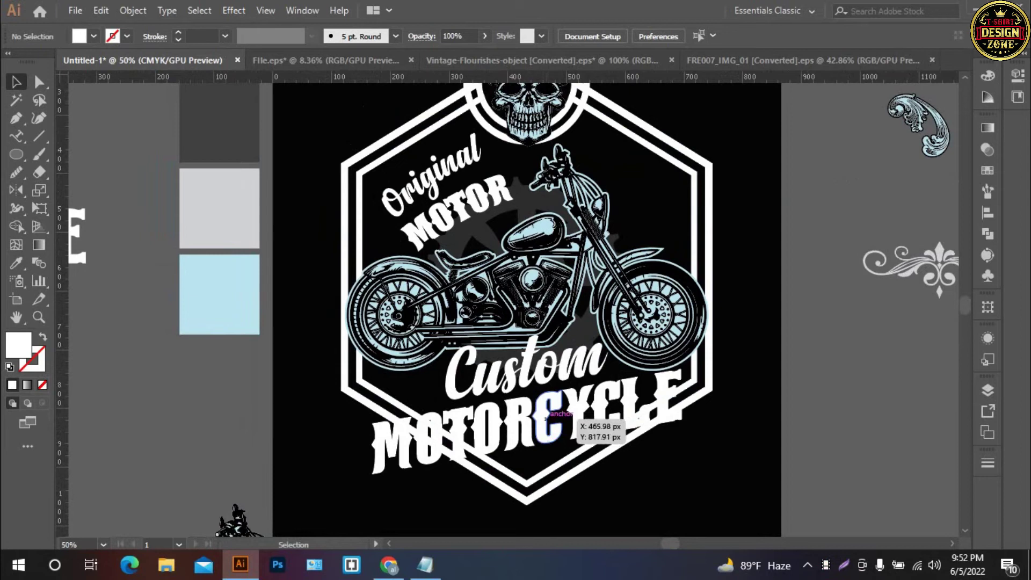
{"action": "left_click", "coordinate": [583, 424]}
{"action": "key", "text": "ctrl+plus"}
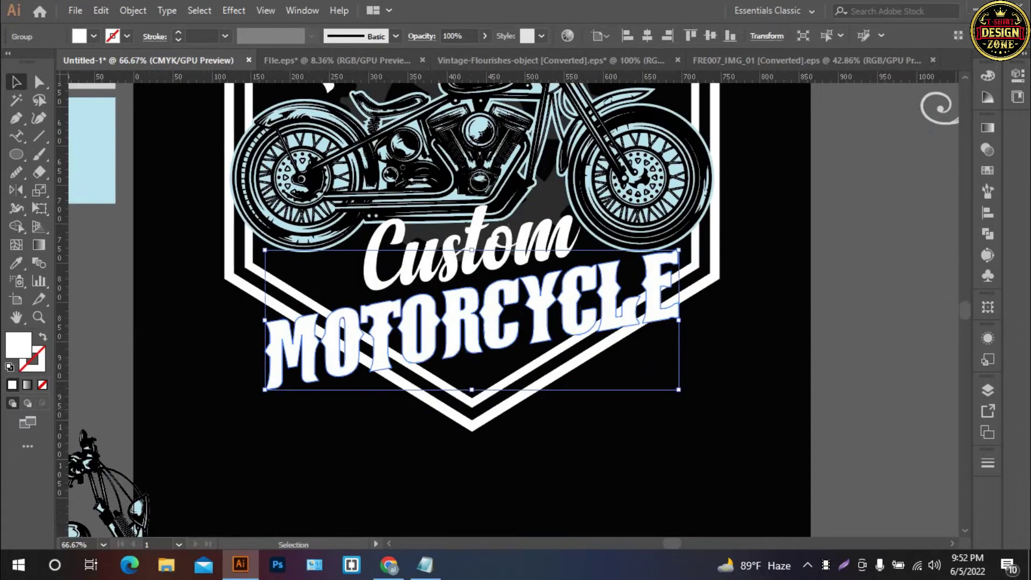
{"action": "key", "text": "ctrl+shift+a"}
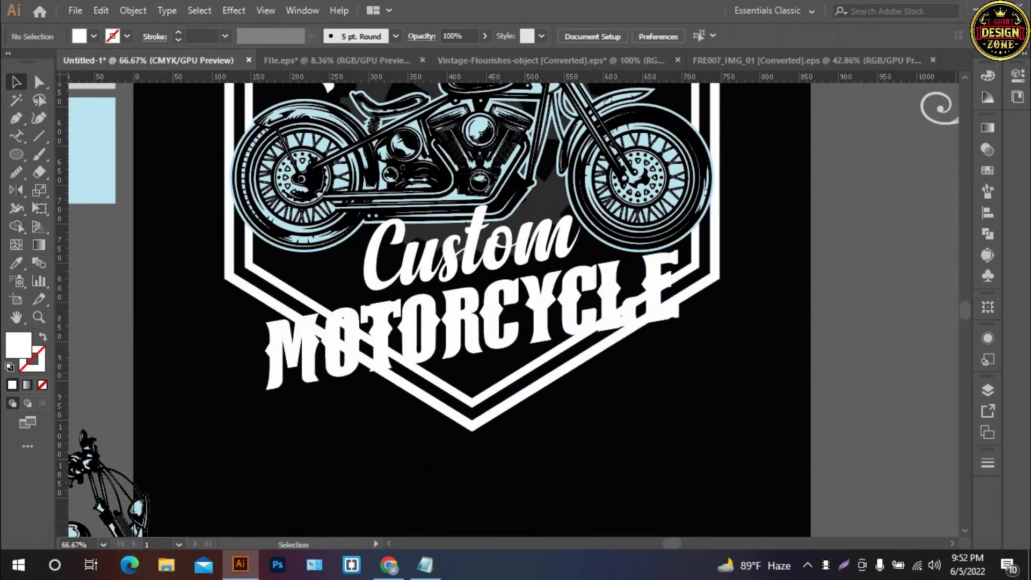
- Nudge the MOTORCYCLE group one step right and two steps down
{"action": "left_click", "coordinate": [618, 306]}
{"action": "key", "text": "a"}
{"action": "key", "text": "v"}
{"action": "key", "text": "Right"}
{"action": "key", "text": "Right"}
{"action": "key", "text": "Down"}
{"action": "key", "text": "Down"}
{"action": "key", "text": "Down"}
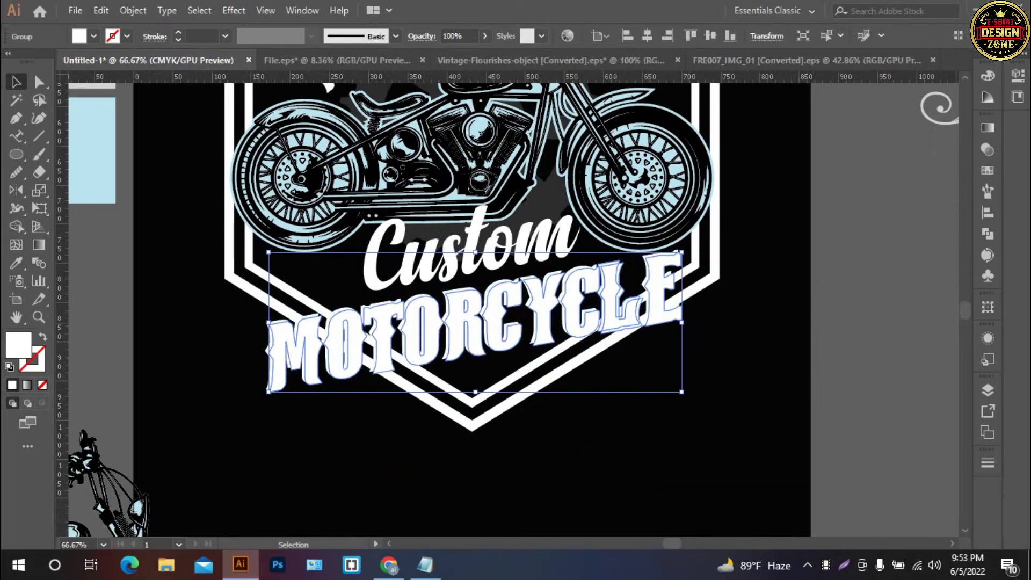
{"action": "key", "text": "Down"}
{"action": "key", "text": "Down"}
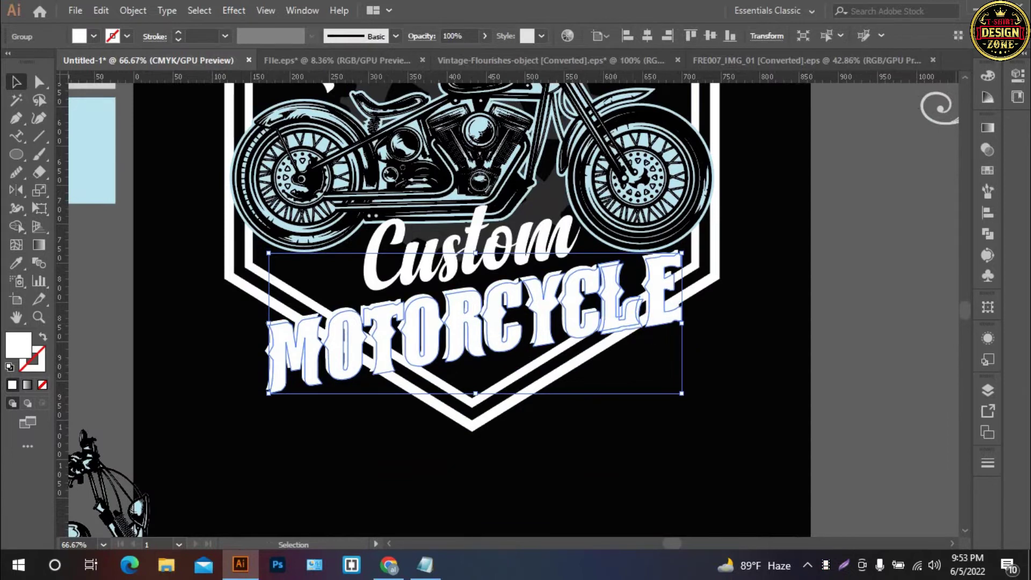
- Zoom in closer on the CYCLE letters
{"action": "key", "text": "a"}
{"action": "key", "text": "v"}
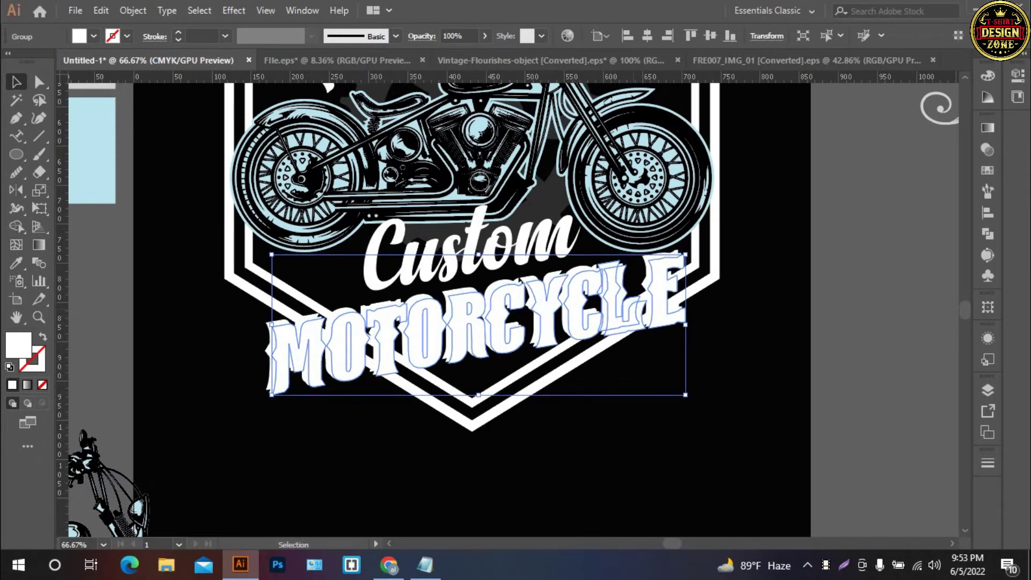
{"action": "key", "text": "z"}
{"action": "left_click", "coordinate": [623, 322]}
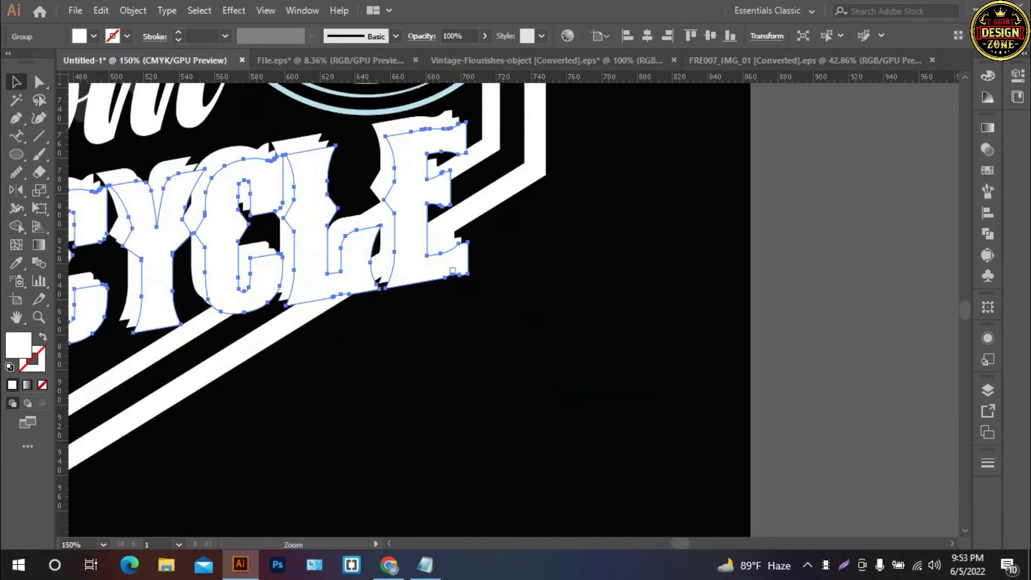
- Unite the overlapping letter shapes near the E in Pathfinder and expand the result into paths
{"action": "left_click", "coordinate": [452, 270]}
{"action": "left_click", "coordinate": [452, 270]}
{"action": "key", "text": "v"}
{"action": "key", "text": "ctrl+shift+a"}
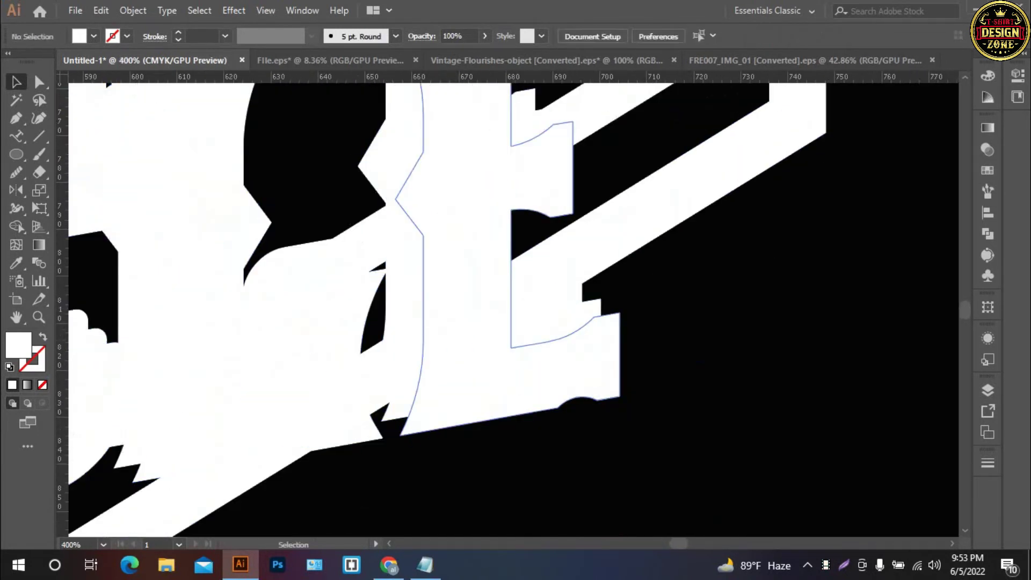
{"action": "left_click", "coordinate": [600, 302]}
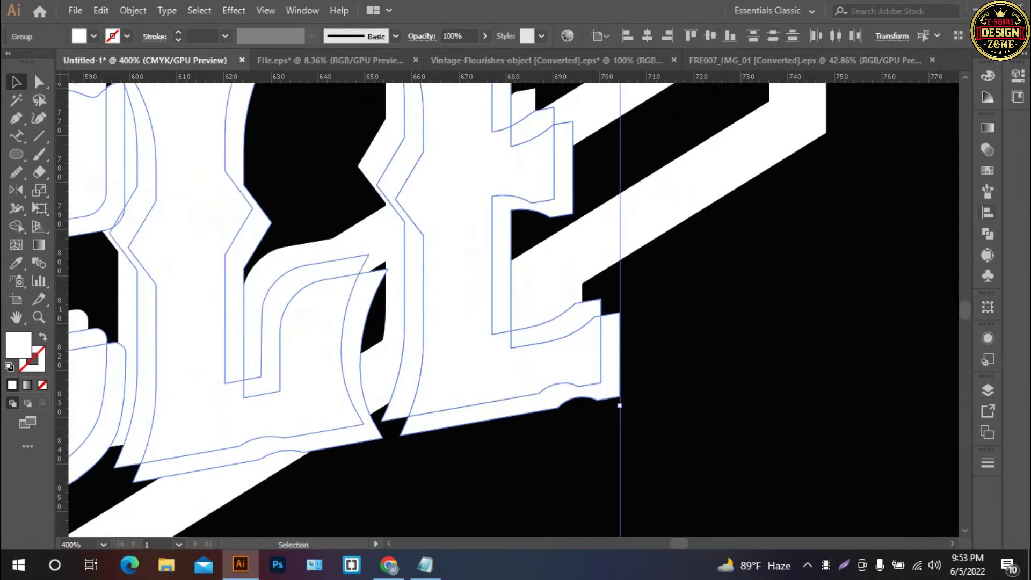
{"action": "left_click", "coordinate": [988, 234]}
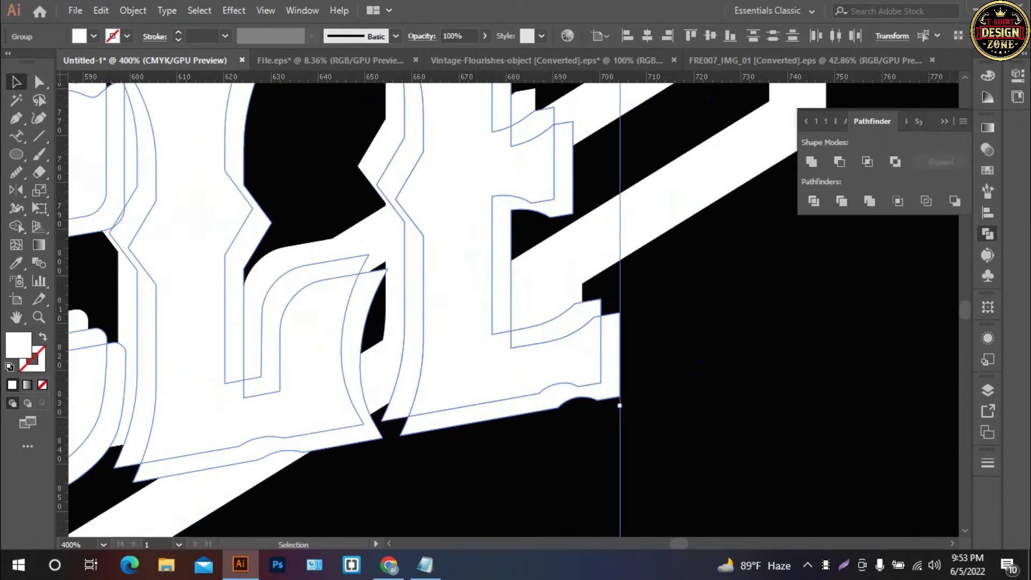
{"action": "left_click", "coordinate": [839, 162], "text": "alt"}
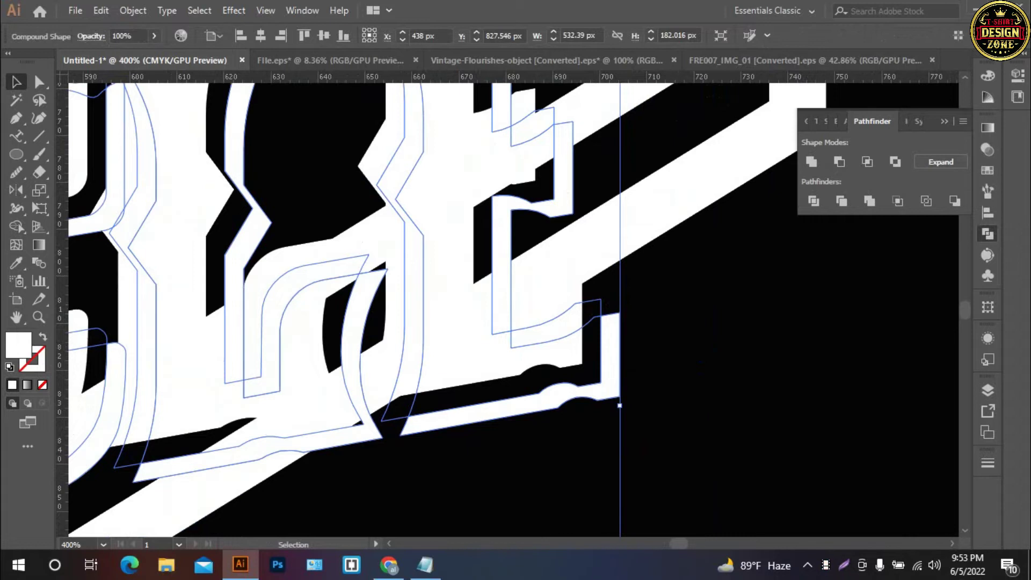
{"action": "left_click", "coordinate": [133, 10]}
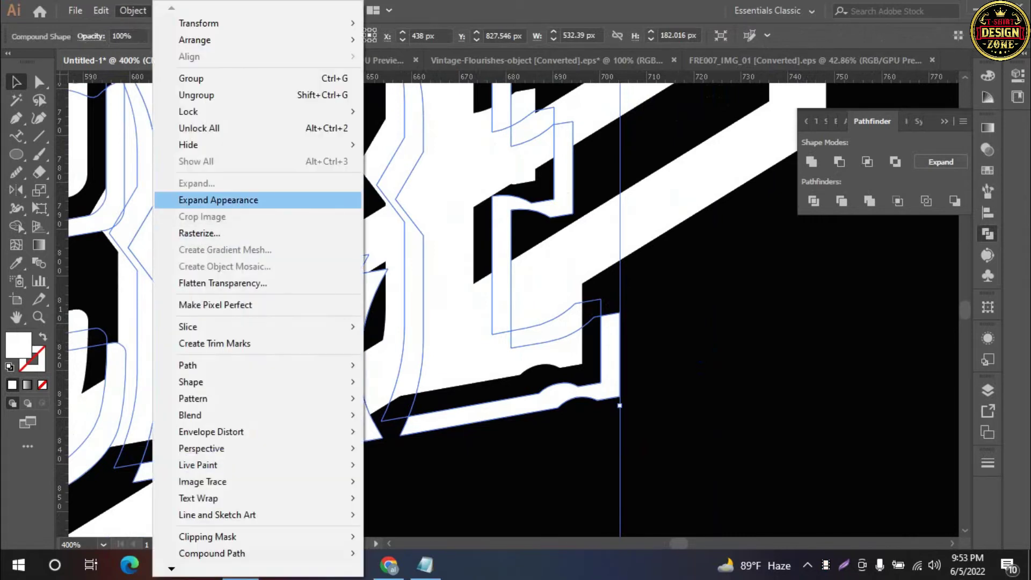
{"action": "left_click", "coordinate": [218, 200]}
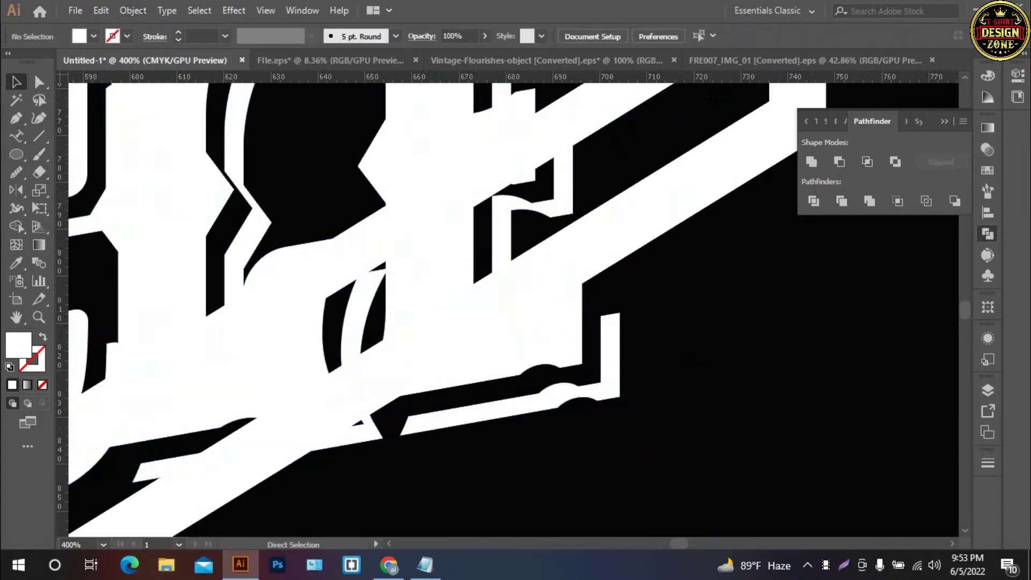
{"action": "key", "text": "ctrl+0"}
- Marquee-select both the Custom and MOTORCYCLE lettering groups, then open the Object menu
{"action": "key", "text": "ctrl+equal"}
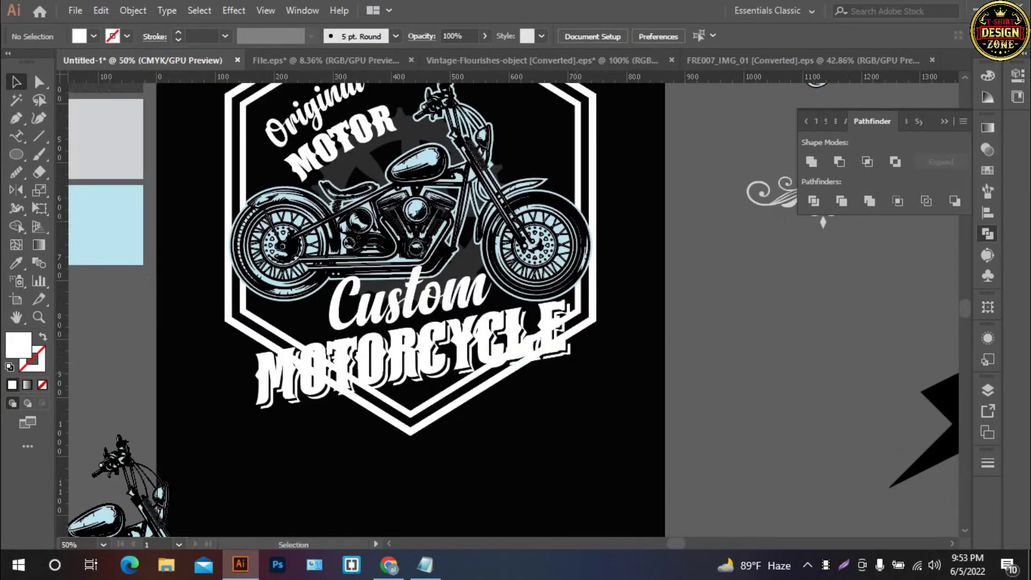
{"action": "scroll", "coordinate": [376, 403], "scroll_direction": "left", "scroll_amount": 3}
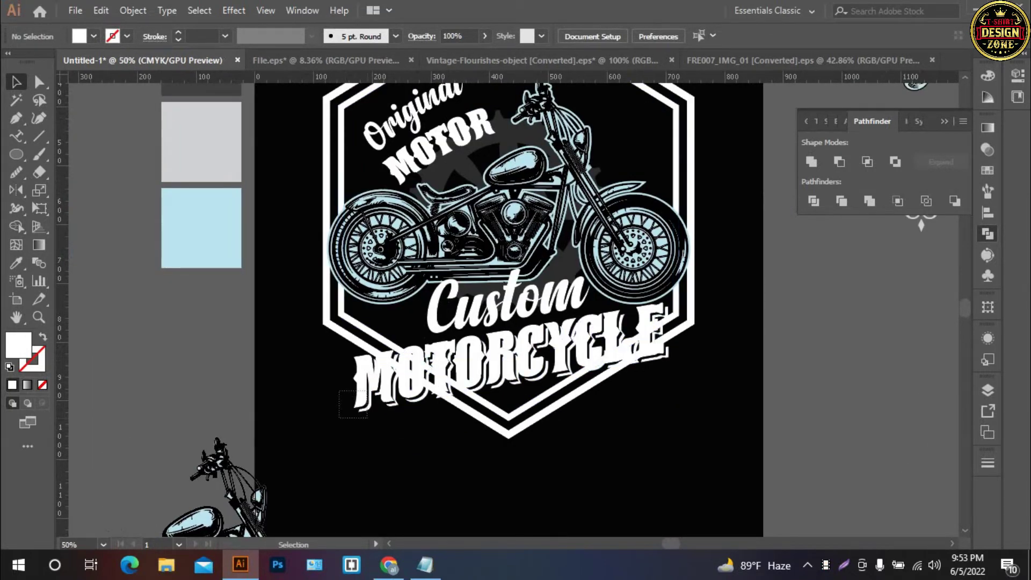
{"action": "left_click_drag", "start_coordinate": [340, 390], "coordinate": [368, 418]}
{"action": "left_click", "coordinate": [368, 418]}
{"action": "left_click_drag", "start_coordinate": [534, 450], "coordinate": [534, 451]}
{"action": "left_click", "coordinate": [510, 419]}
{"action": "scroll", "coordinate": [590, 397], "scroll_direction": "up", "scroll_amount": 2}
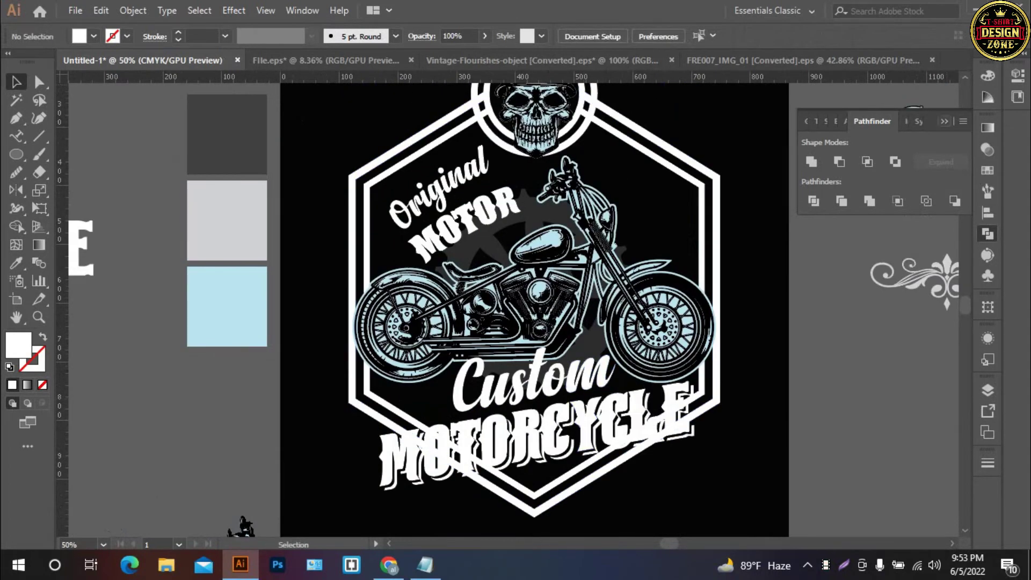
{"action": "scroll", "coordinate": [516, 306], "scroll_direction": "up", "scroll_amount": 1}
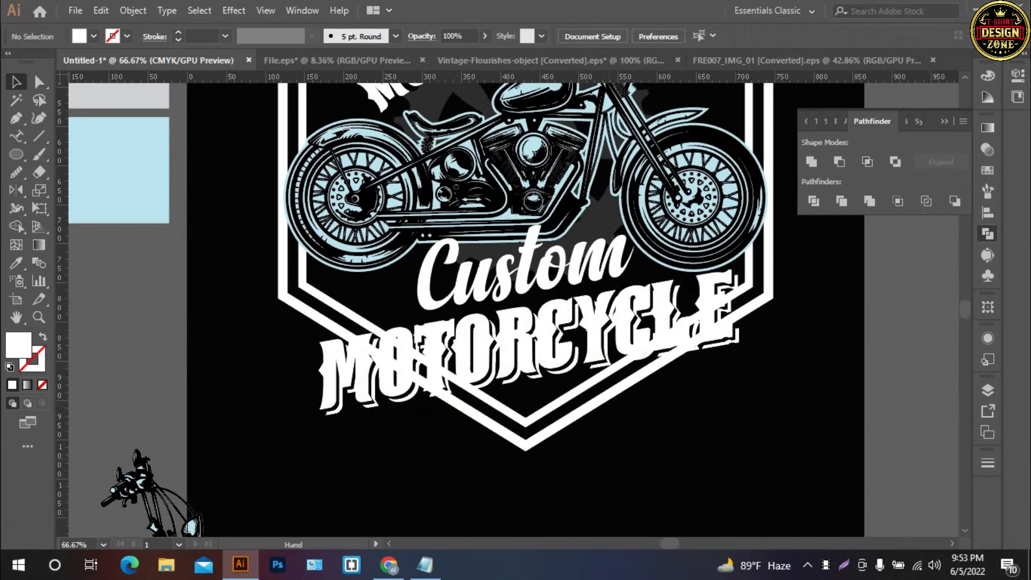
{"action": "left_click", "coordinate": [572, 276]}
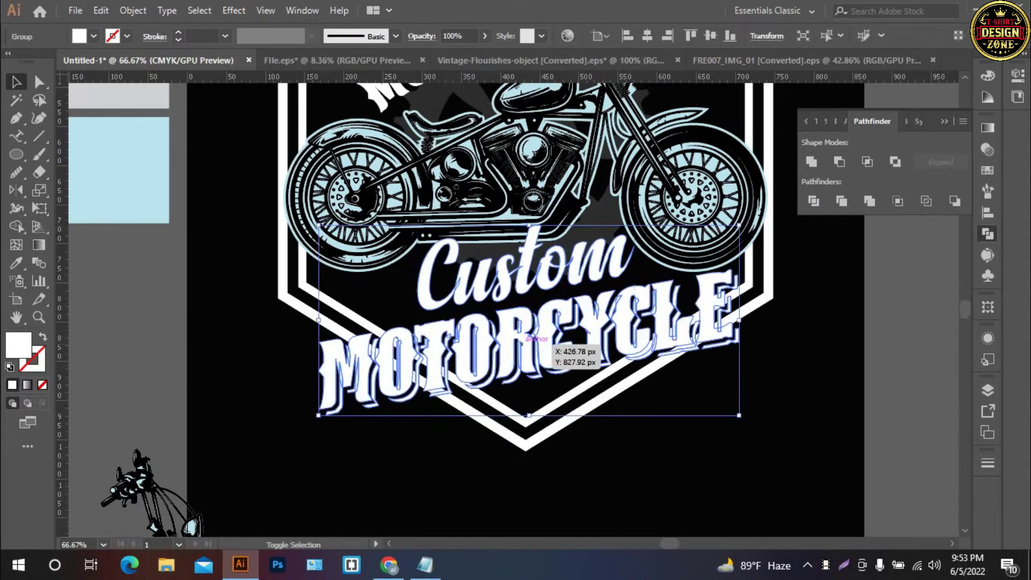
{"action": "left_click_drag", "start_coordinate": [580, 282], "coordinate": [550, 344]}
{"action": "key", "text": "v"}
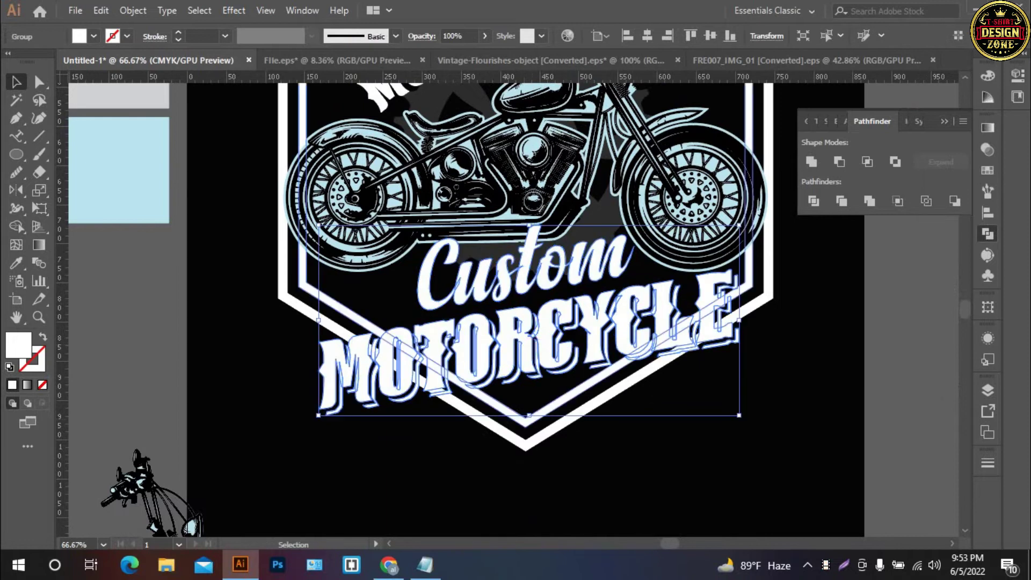
{"action": "left_click", "coordinate": [133, 11]}
{"action": "mouse_move", "coordinate": [187, 366]}
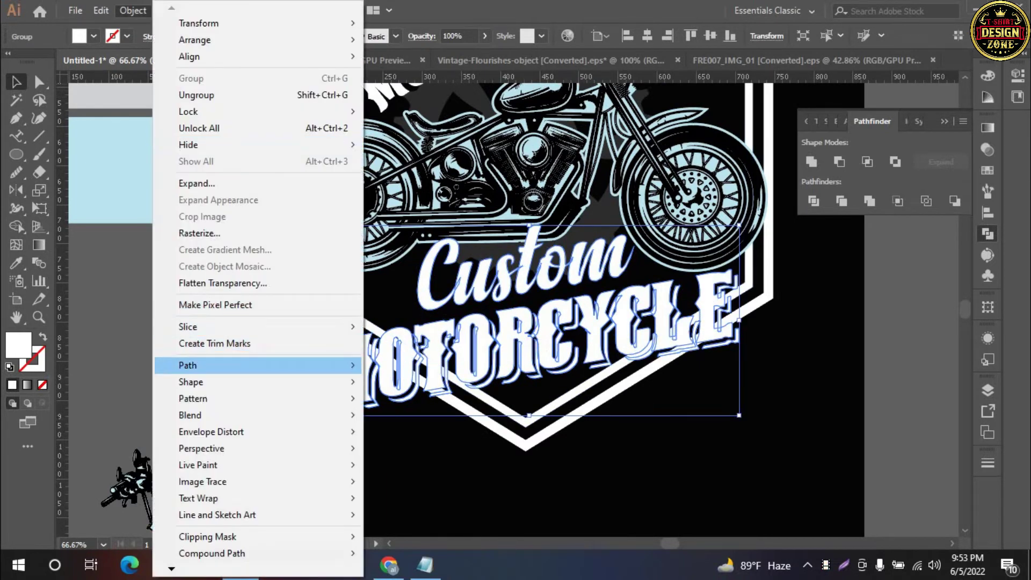
- Create a 6 px offset path around the lettering, checked with Preview
{"action": "left_click", "coordinate": [412, 420]}
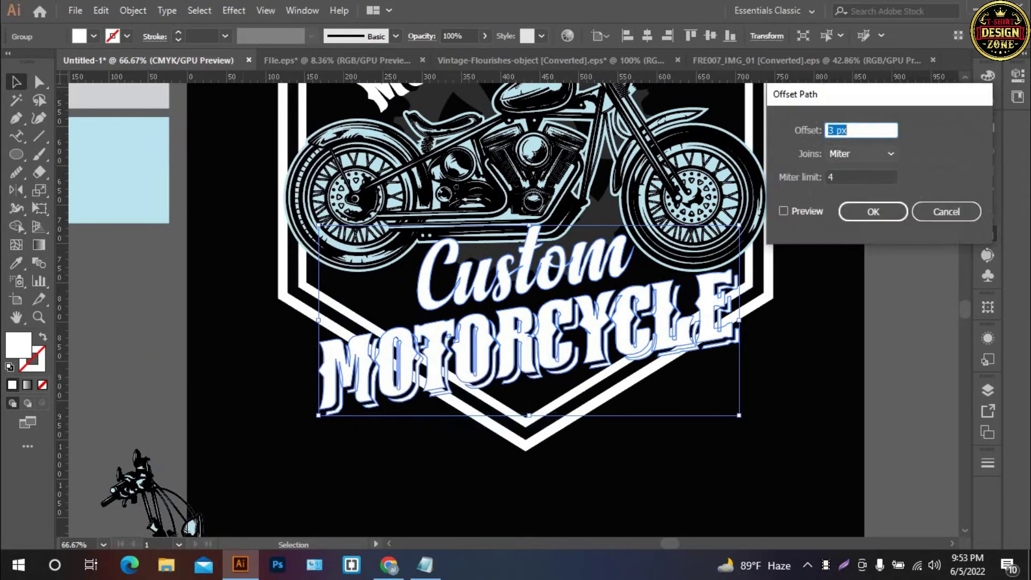
{"action": "left_click", "coordinate": [783, 211]}
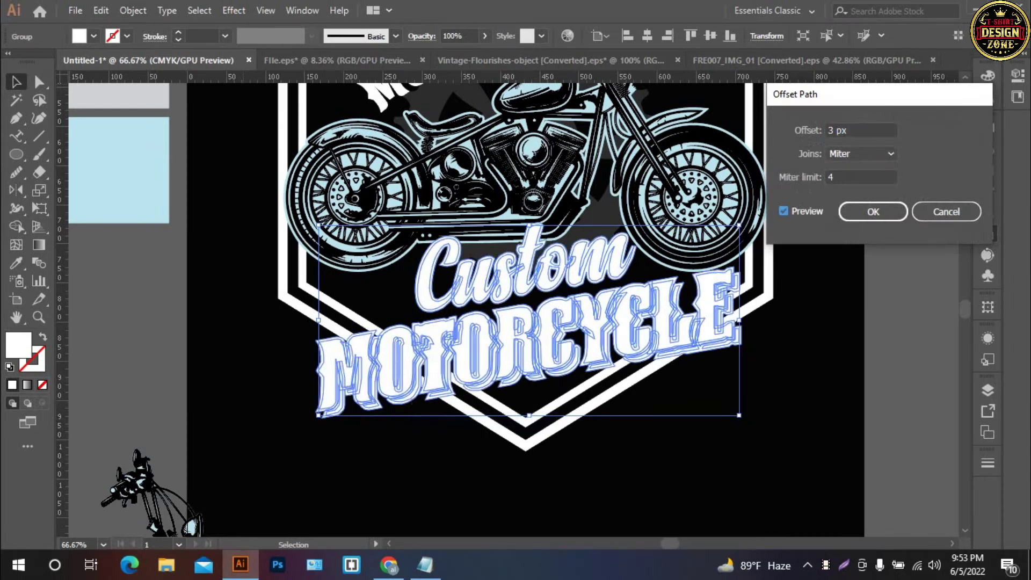
{"action": "key", "text": "Up"}
{"action": "key", "text": "Up"}
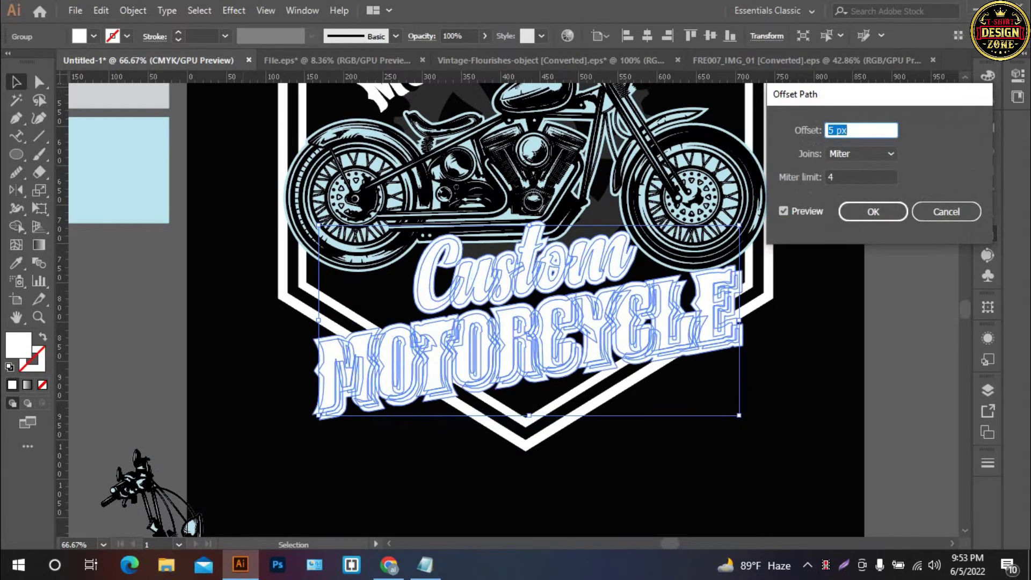
{"action": "key", "text": "Up"}
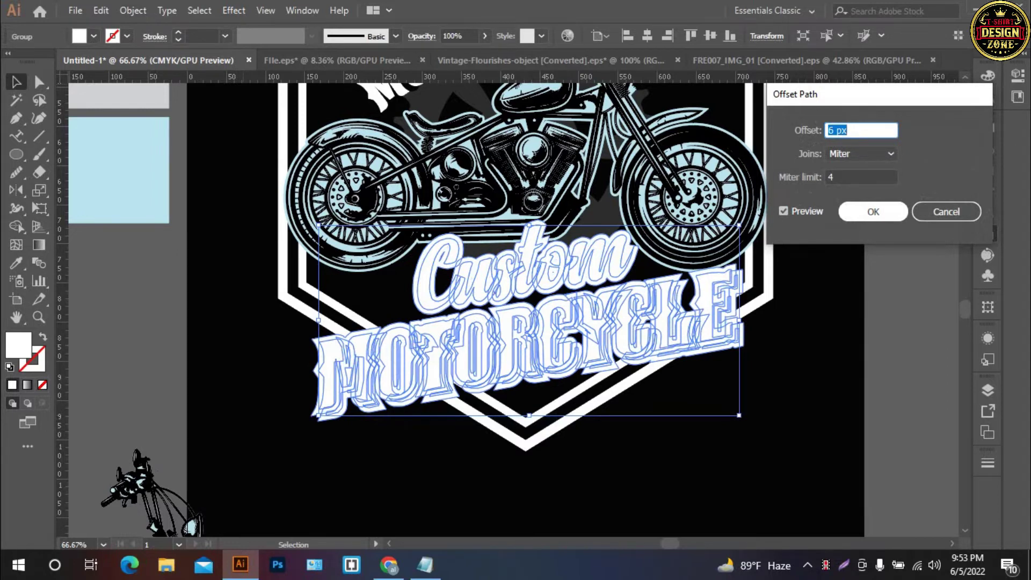
{"action": "key", "text": "Return"}
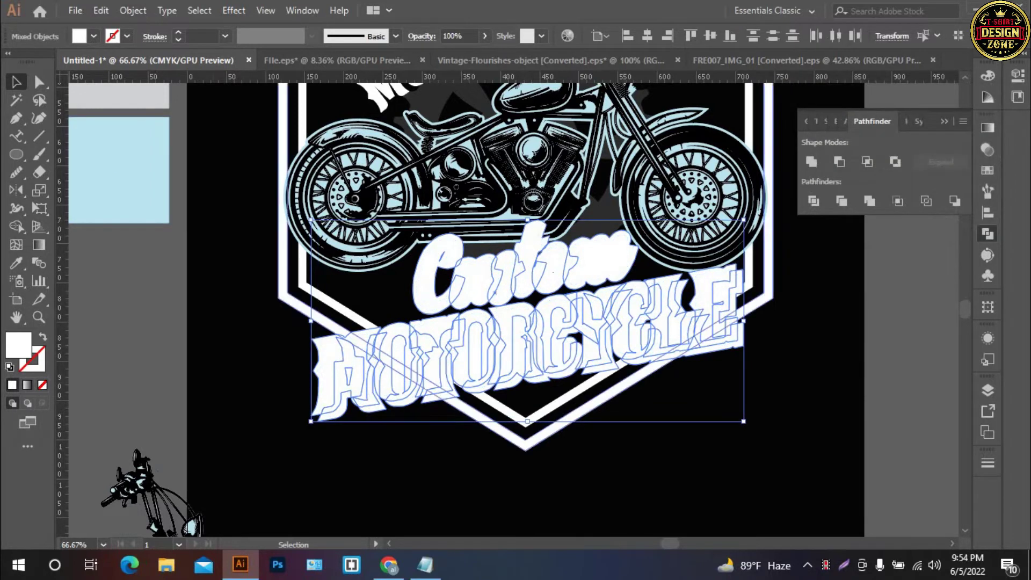
- Fill the offset outline black (000000) and deselect it
{"action": "double_click", "coordinate": [18, 344]}
{"action": "type", "text": "020202"}
{"action": "type", "text": "000000"}
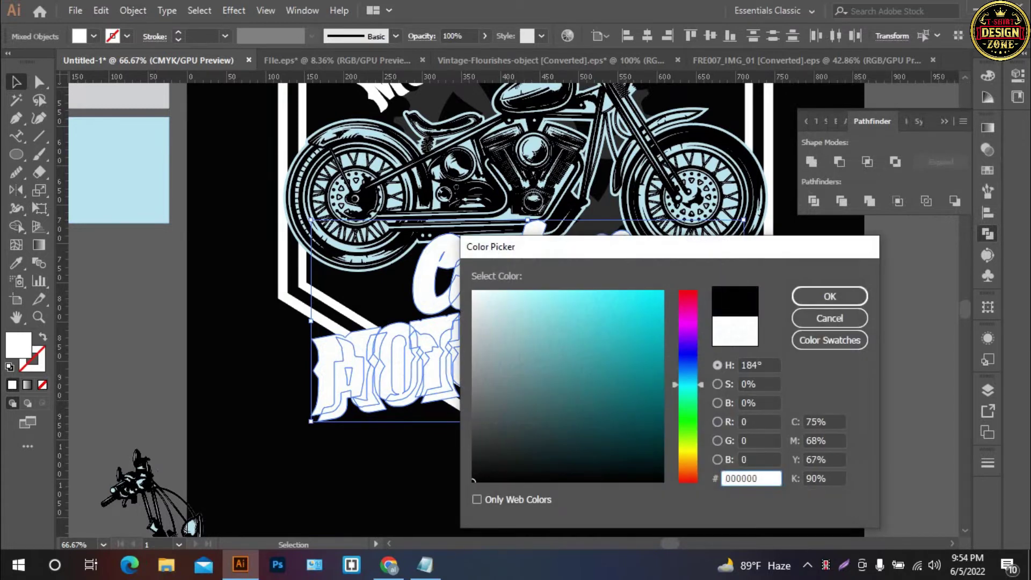
{"action": "left_click", "coordinate": [829, 296]}
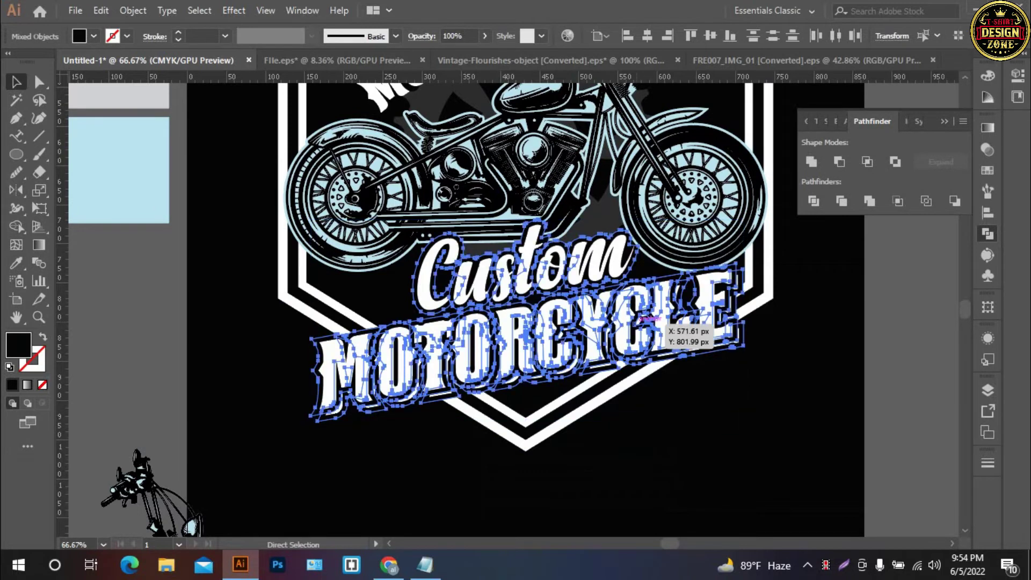
{"action": "key", "text": "ctrl+shift+a"}
- Give the shield frame an unclipped opacity mask containing the black offset lettering
{"action": "key", "text": "v"}
{"action": "left_click", "coordinate": [773, 290]}
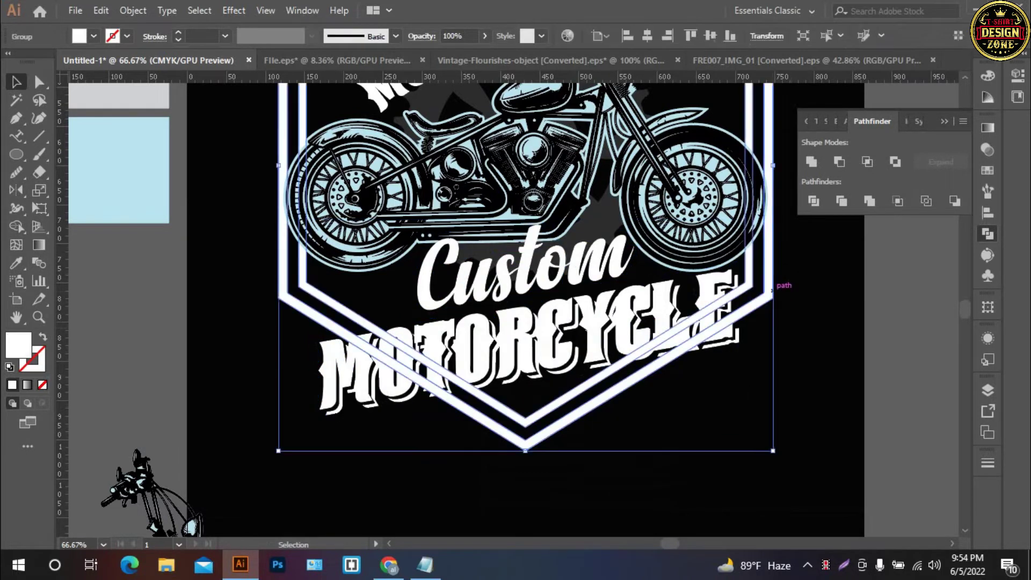
{"action": "left_click", "coordinate": [987, 150]}
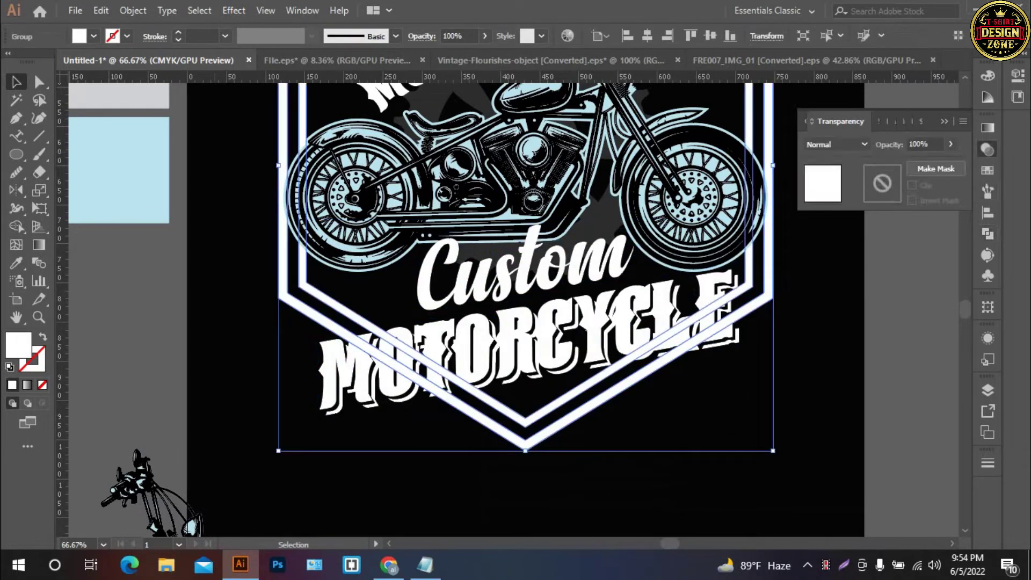
{"action": "left_click", "coordinate": [935, 162]}
{"action": "left_click", "coordinate": [912, 186]}
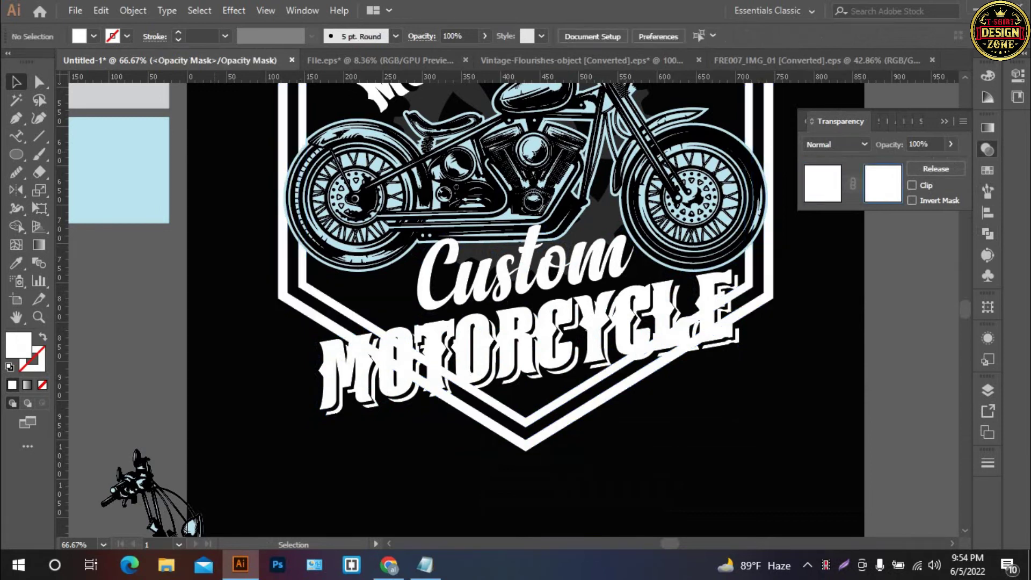
{"action": "key", "text": "ctrl+f"}
{"action": "left_click", "coordinate": [822, 183]}
- Give the motorcycle illustration an unclipped opacity mask containing the black offset lettering
{"action": "left_click_drag", "start_coordinate": [580, 167], "coordinate": [561, 215]}
{"action": "left_click", "coordinate": [561, 215]}
{"action": "left_click", "coordinate": [936, 169]}
{"action": "left_click", "coordinate": [912, 186]}
{"action": "left_click", "coordinate": [882, 183]}
{"action": "key", "text": "ctrl+f"}
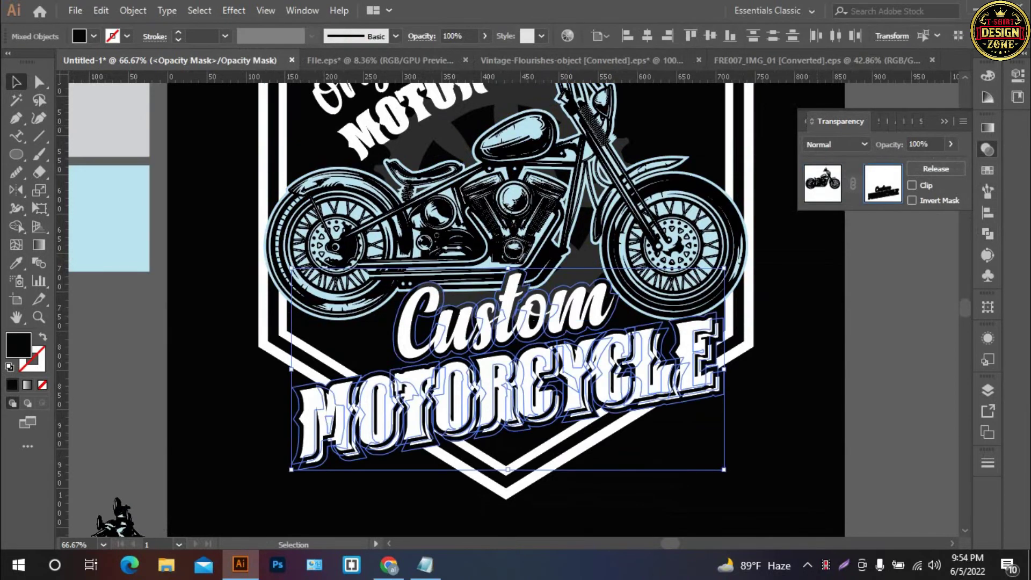
{"action": "left_click", "coordinate": [822, 183]}
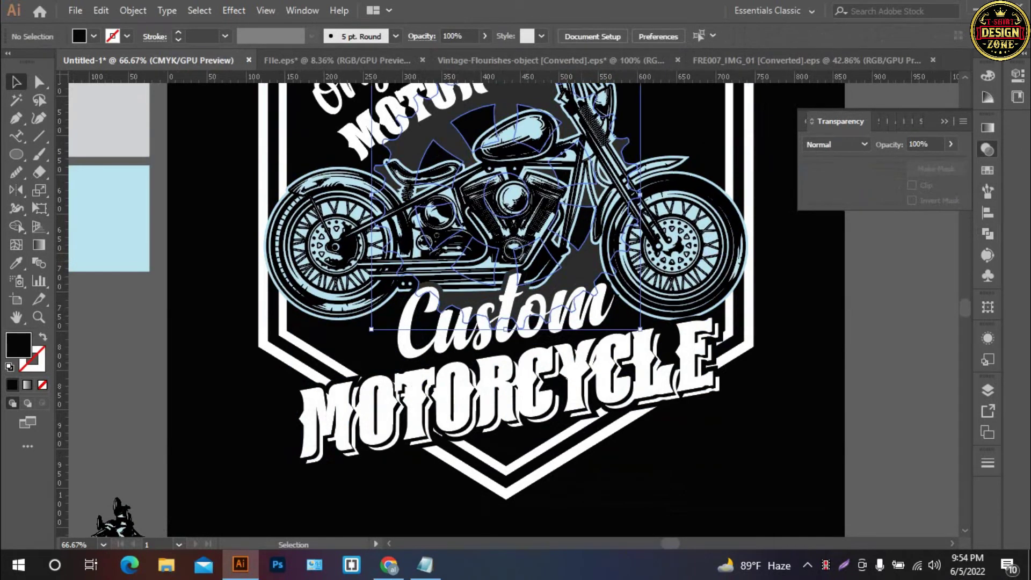
- Give the gear graphic an unclipped opacity mask containing the black offset lettering
{"action": "left_click", "coordinate": [408, 177]}
{"action": "left_click", "coordinate": [936, 168]}
{"action": "left_click", "coordinate": [911, 185]}
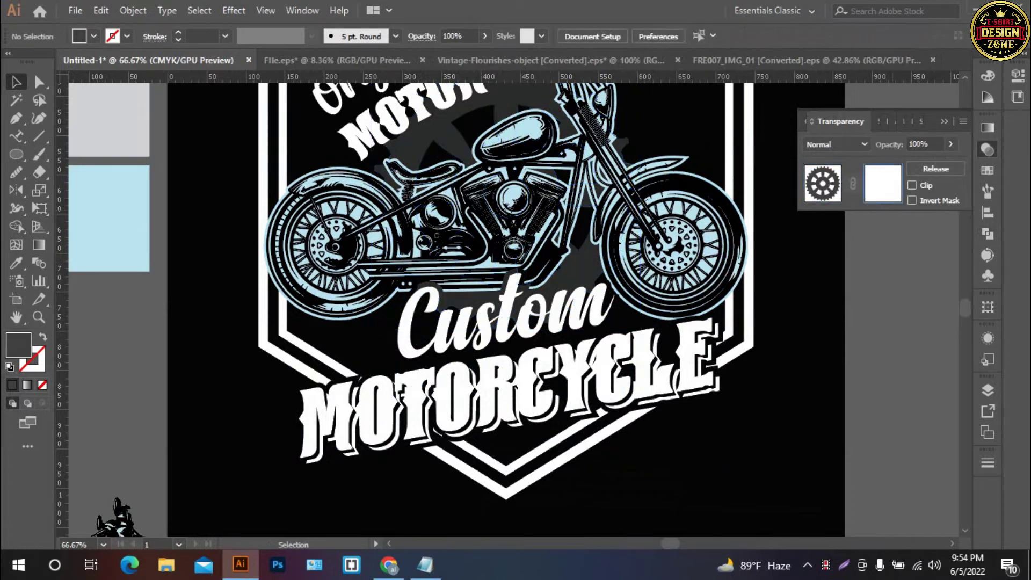
{"action": "left_click", "coordinate": [882, 183]}
{"action": "key", "text": "ctrl+f"}
{"action": "left_click", "coordinate": [822, 184]}
{"action": "key", "text": "ctrl+shift+a"}
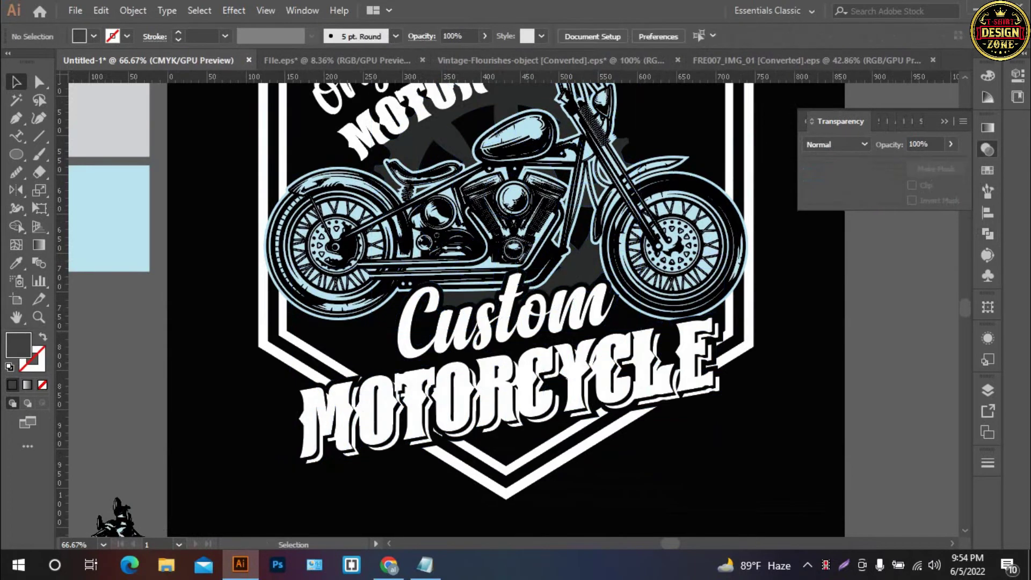
- Create an 8 px offset path around the MOTOR lettering
{"action": "key", "text": "ctrl+0"}
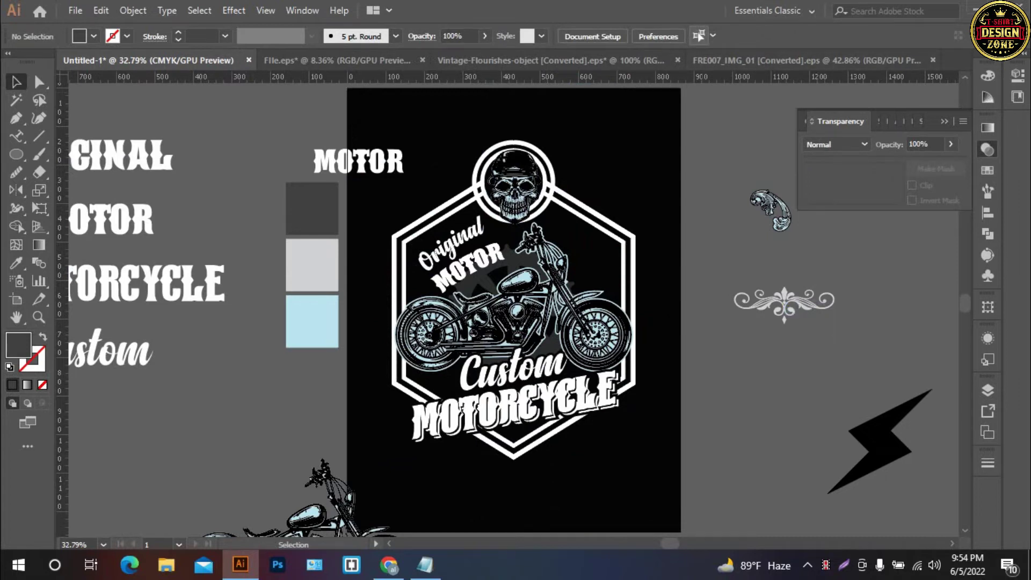
{"action": "left_click", "coordinate": [468, 250], "text": "ctrl"}
{"action": "key", "text": "ctrl+plus"}
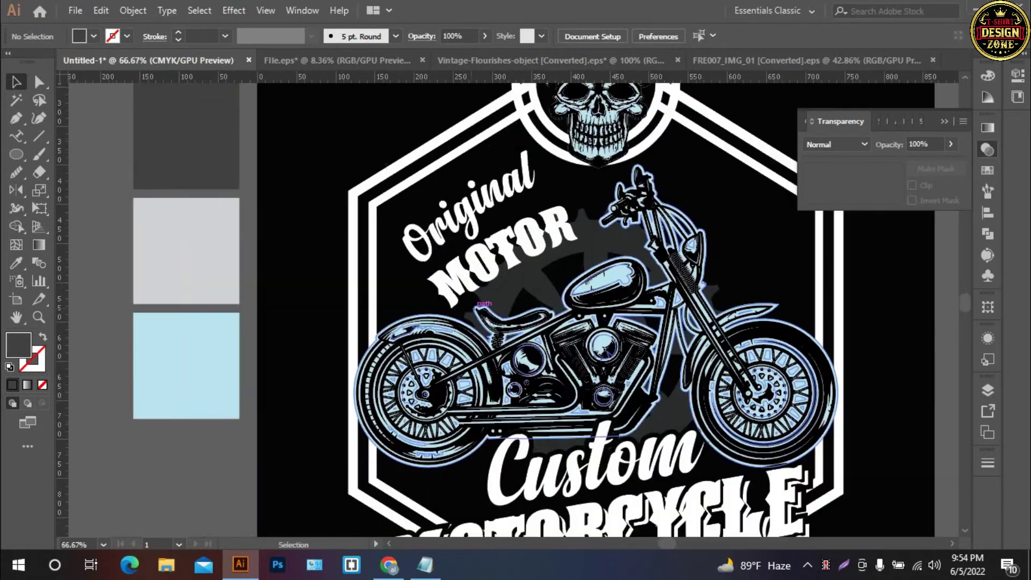
{"action": "key", "text": "ctrl+plus"}
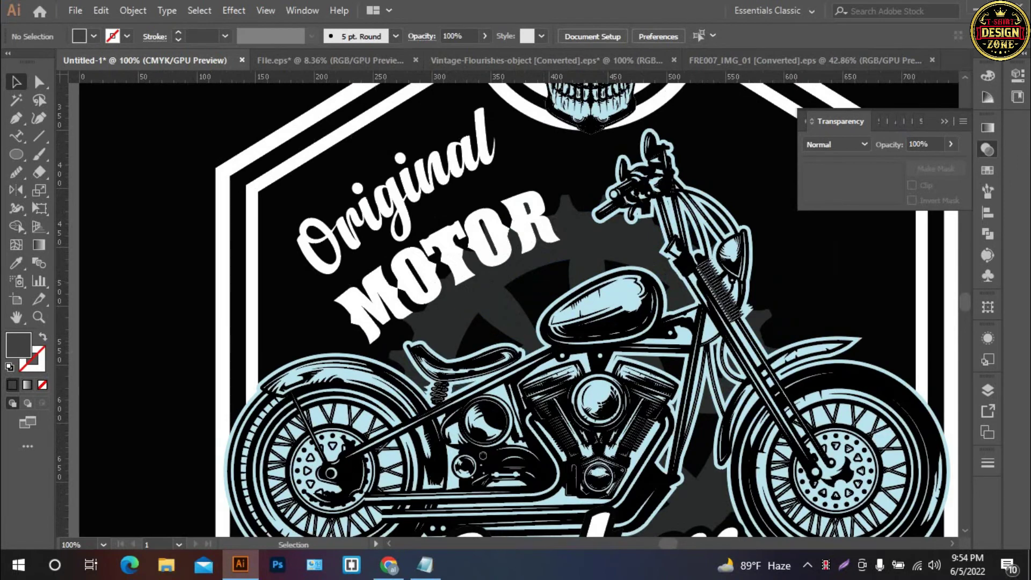
{"action": "left_click", "coordinate": [531, 231]}
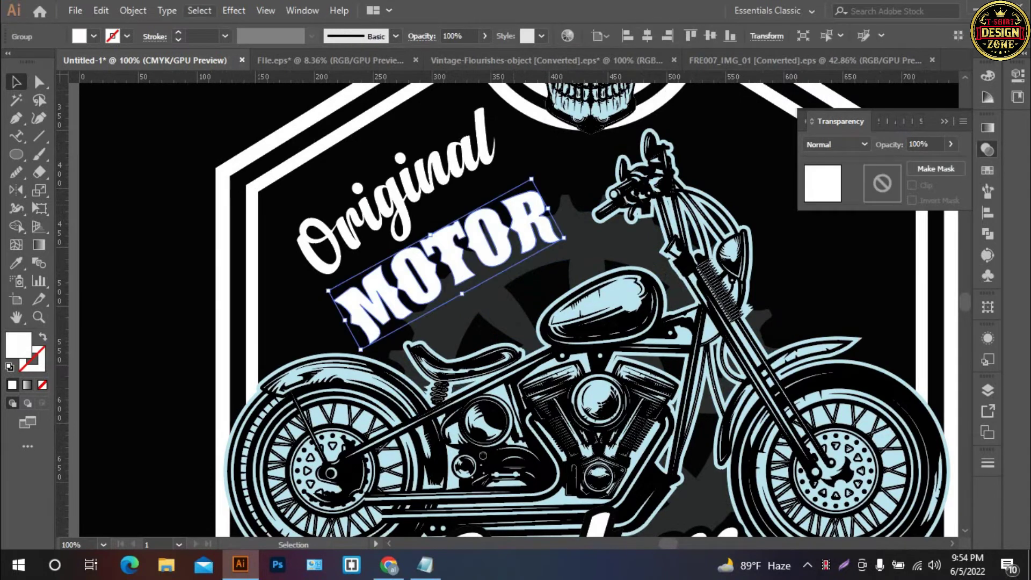
{"action": "left_click", "coordinate": [133, 10]}
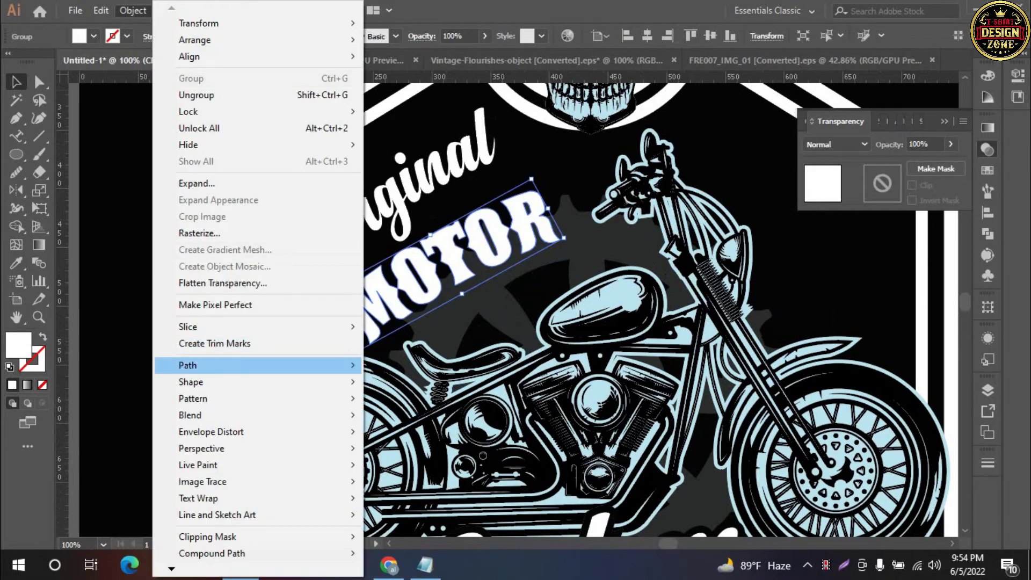
{"action": "left_click", "coordinate": [462, 421]}
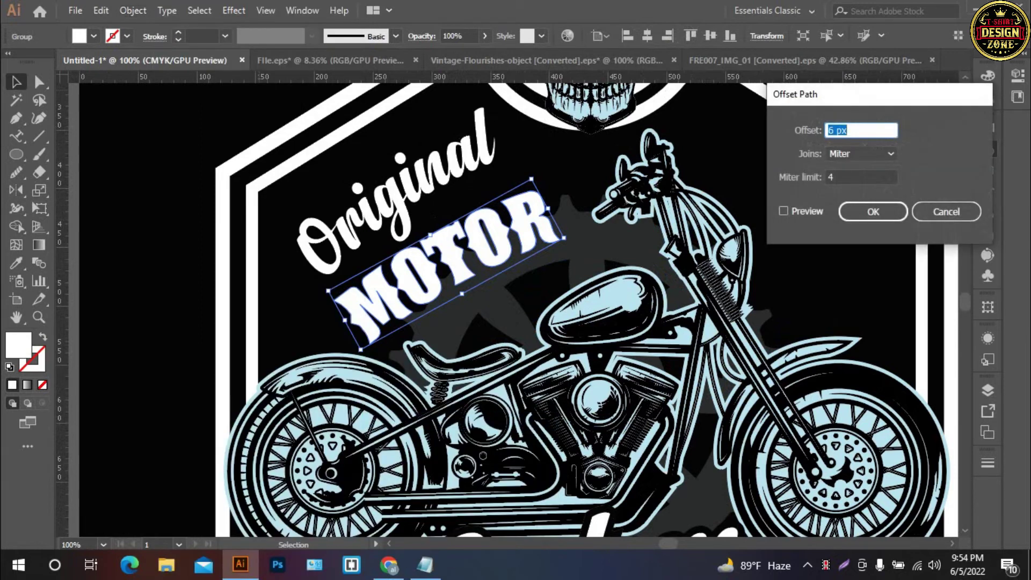
{"action": "type", "text": "4"}
{"action": "key", "text": "alt+p"}
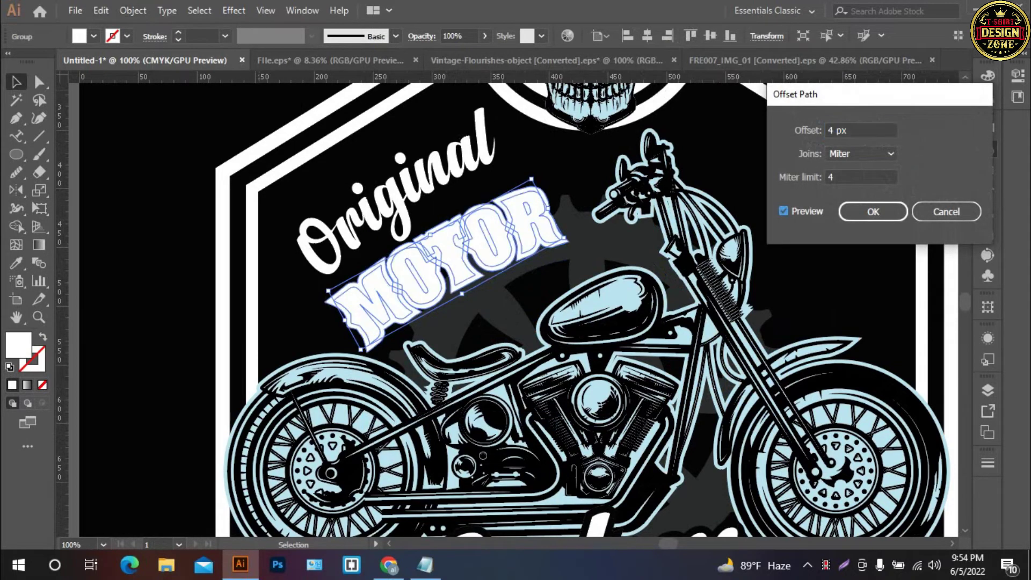
{"action": "type", "text": "8"}
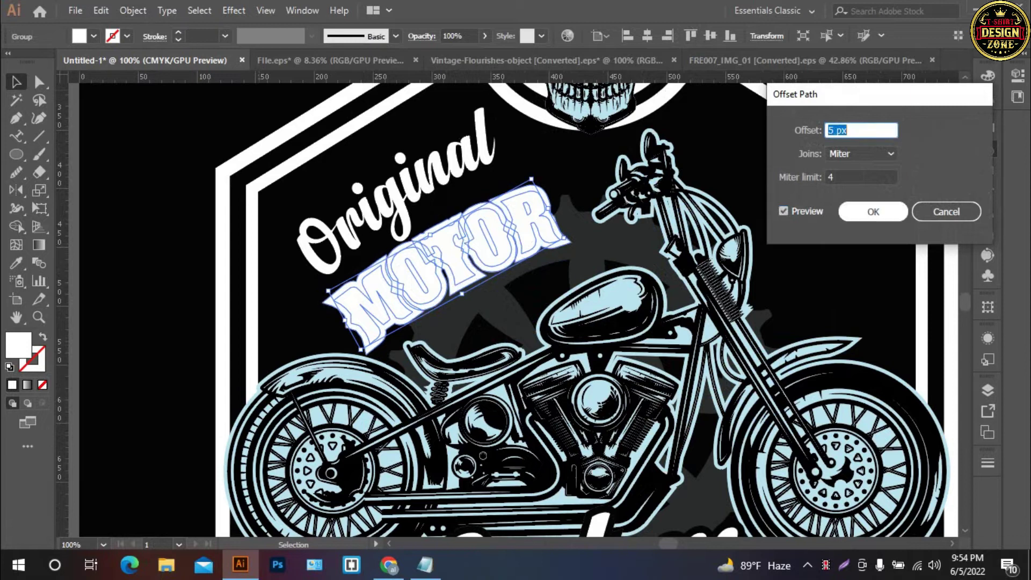
{"action": "key", "text": "Return"}
- Fill the MOTOR offset black (000000) and place it in the gear's opacity mask
{"action": "double_click", "coordinate": [18, 343]}
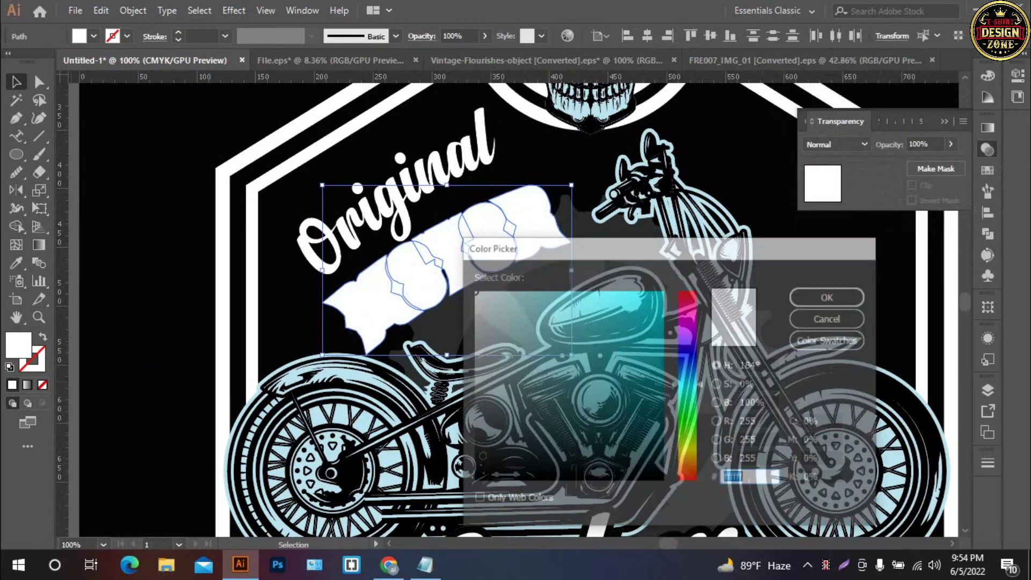
{"action": "type", "text": "000000"}
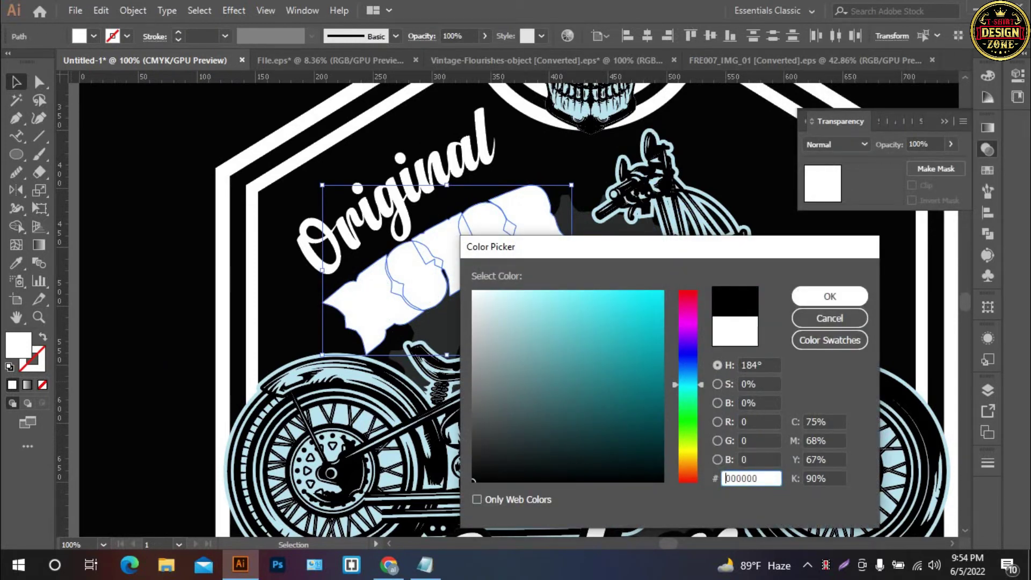
{"action": "left_click", "coordinate": [830, 296]}
{"action": "left_click", "coordinate": [709, 284], "text": "shift"}
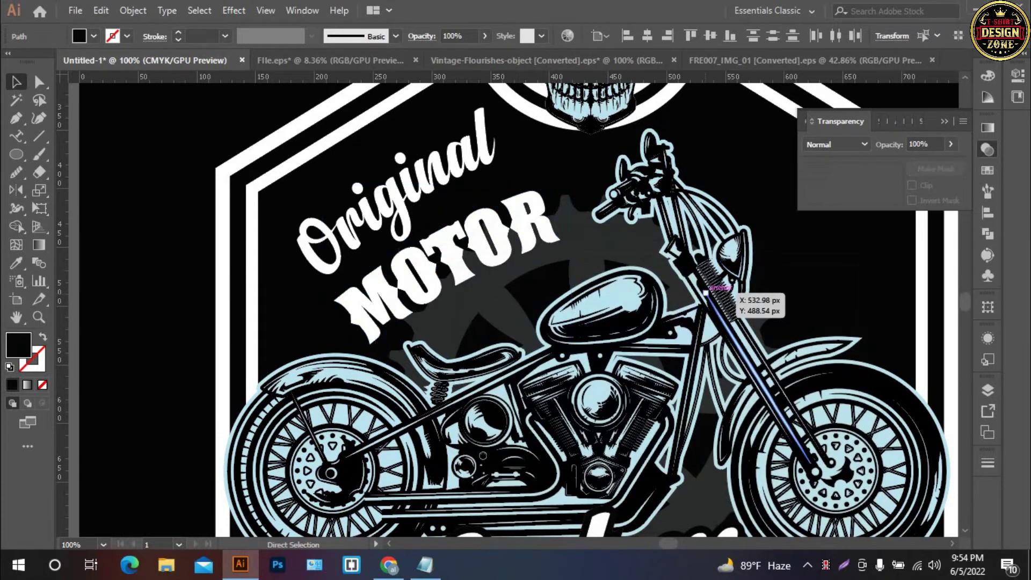
{"action": "left_click", "coordinate": [883, 183]}
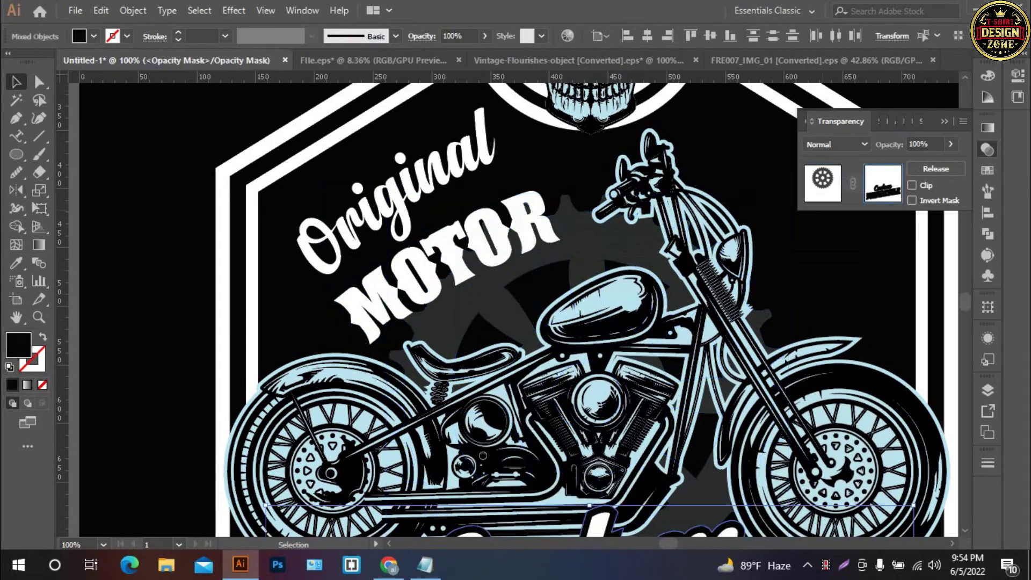
{"action": "left_click", "coordinate": [822, 179]}
{"action": "key", "text": "ctrl+shift+a"}
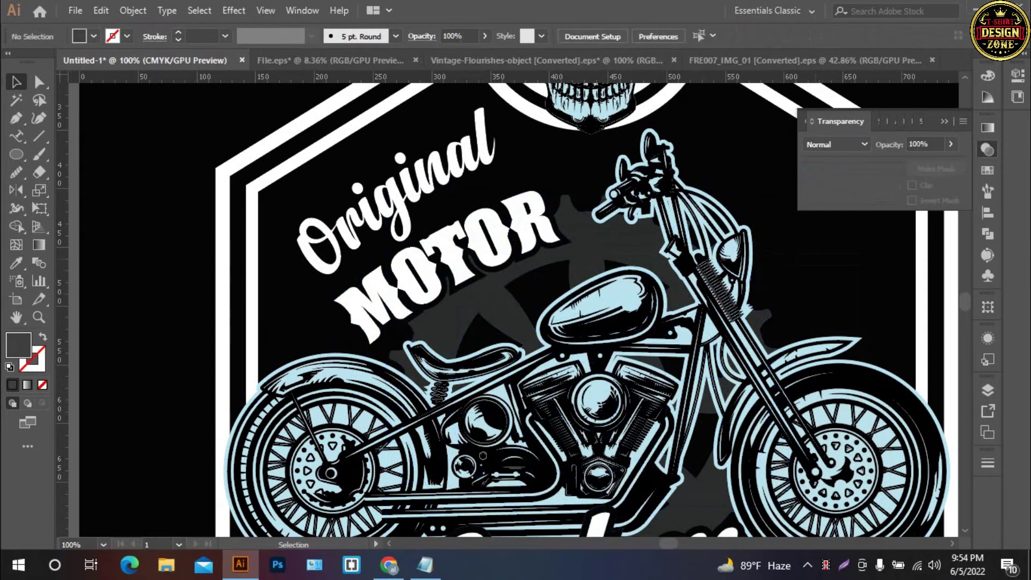
- Zoom in on the skull emblem, select the circle-and-skull group, and open the Object menu
{"action": "key", "text": "ctrl+0"}
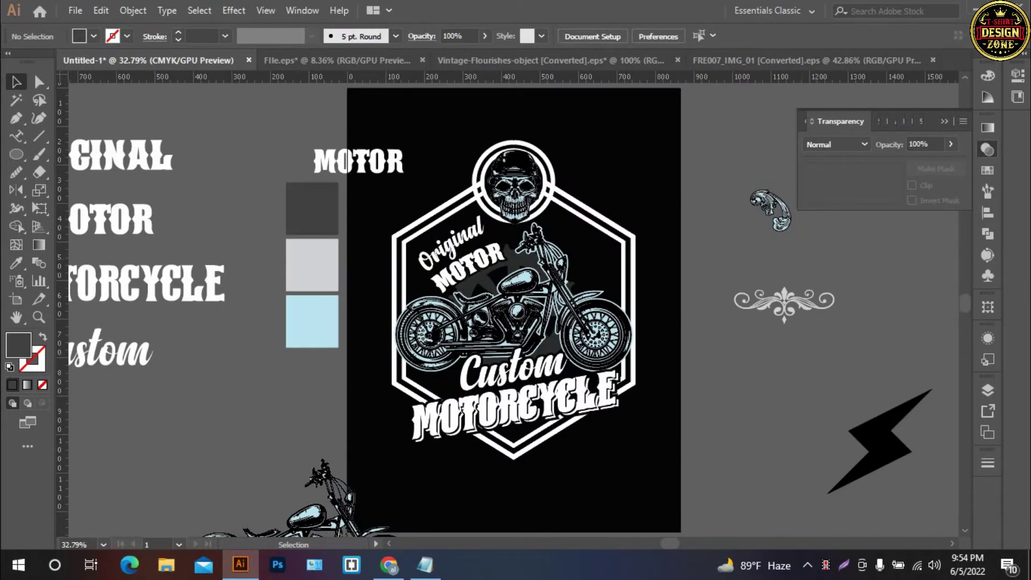
{"action": "key", "text": "ctrl+space"}
{"action": "key", "text": "ctrl+plus"}
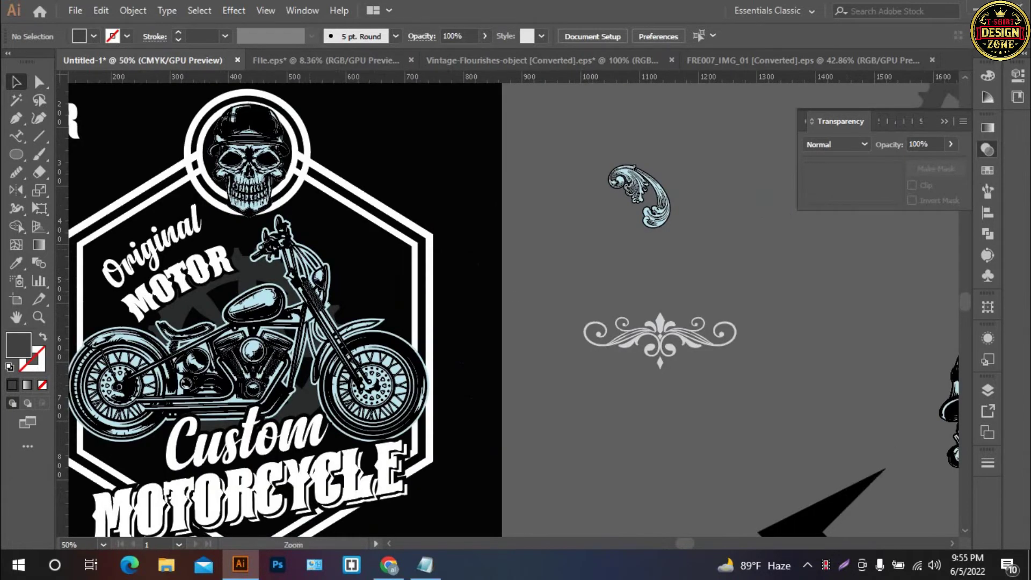
{"action": "key", "text": "ctrl+plus"}
{"action": "key", "text": "ctrl+plus"}
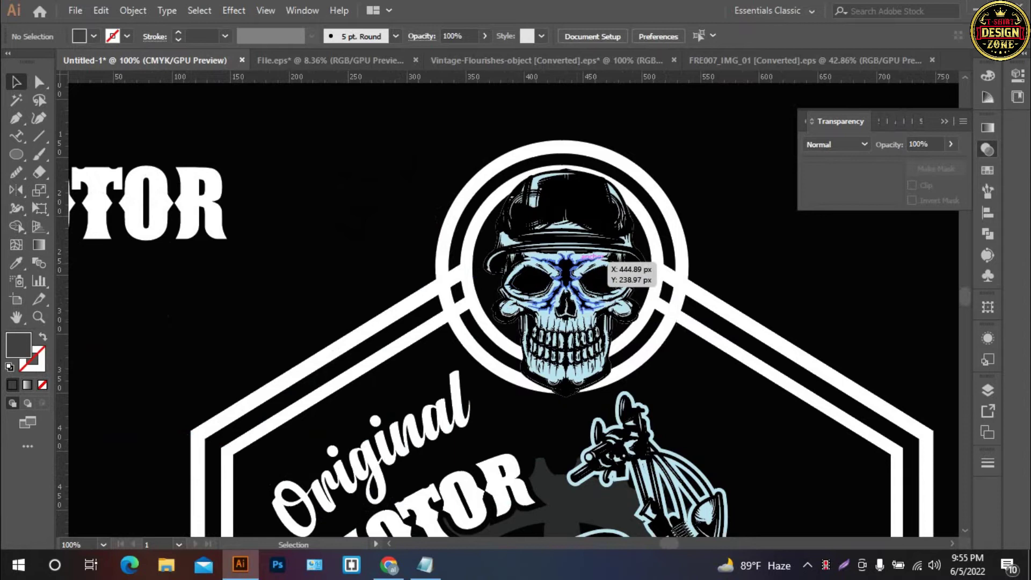
{"action": "left_click", "coordinate": [606, 263]}
{"action": "key", "text": "ctrl+shift+a"}
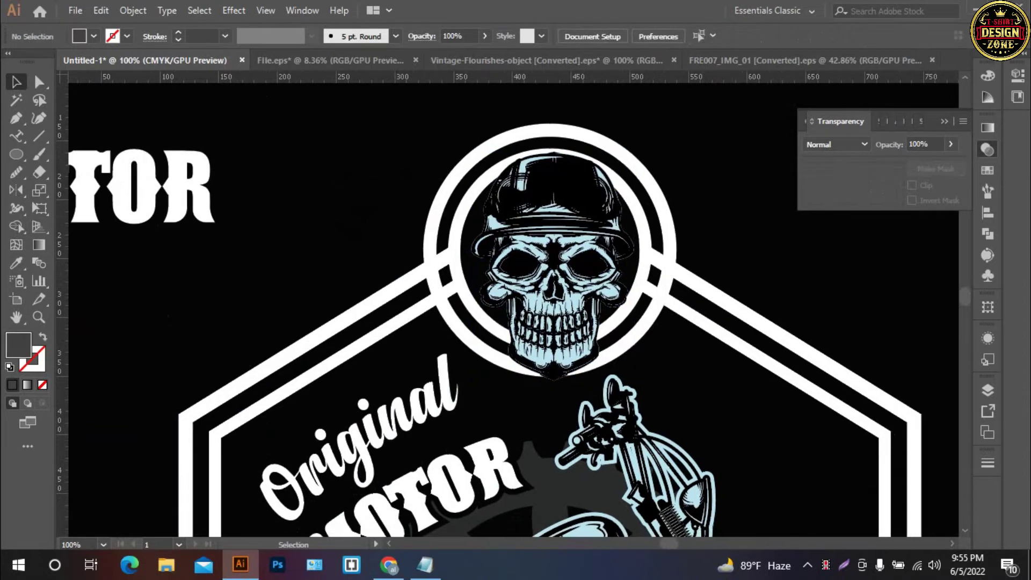
{"action": "left_click", "coordinate": [658, 210]}
{"action": "right_click", "coordinate": [659, 197]}
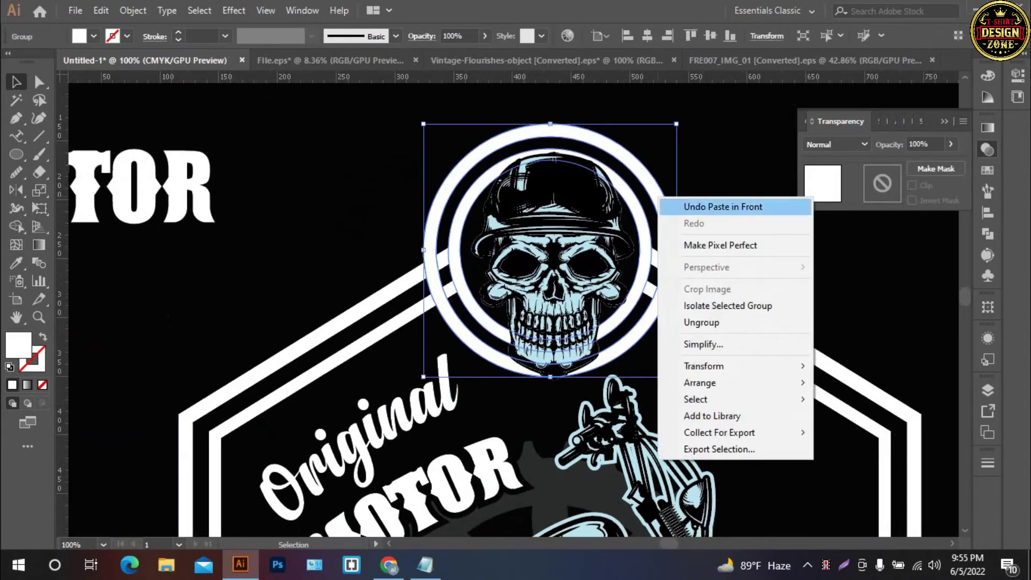
{"action": "left_click", "coordinate": [693, 320]}
{"action": "key", "text": "ctrl+shift+a"}
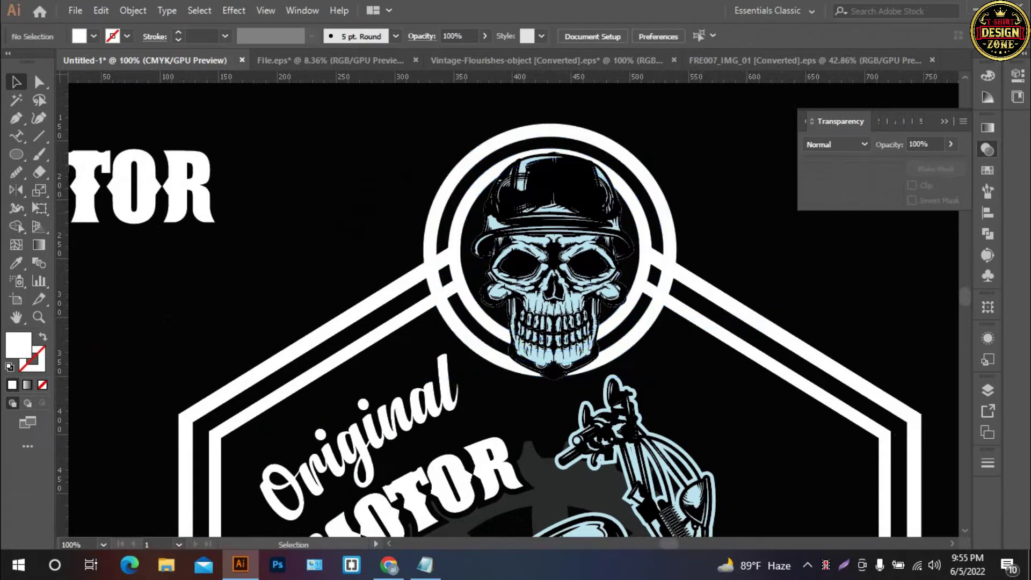
{"action": "left_click", "coordinate": [664, 220]}
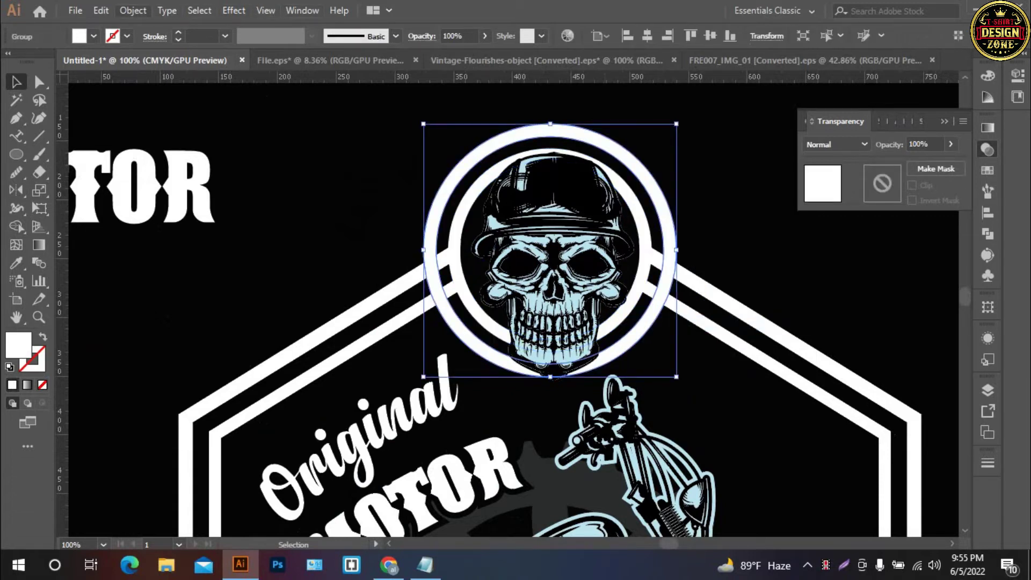
{"action": "left_click", "coordinate": [132, 10]}
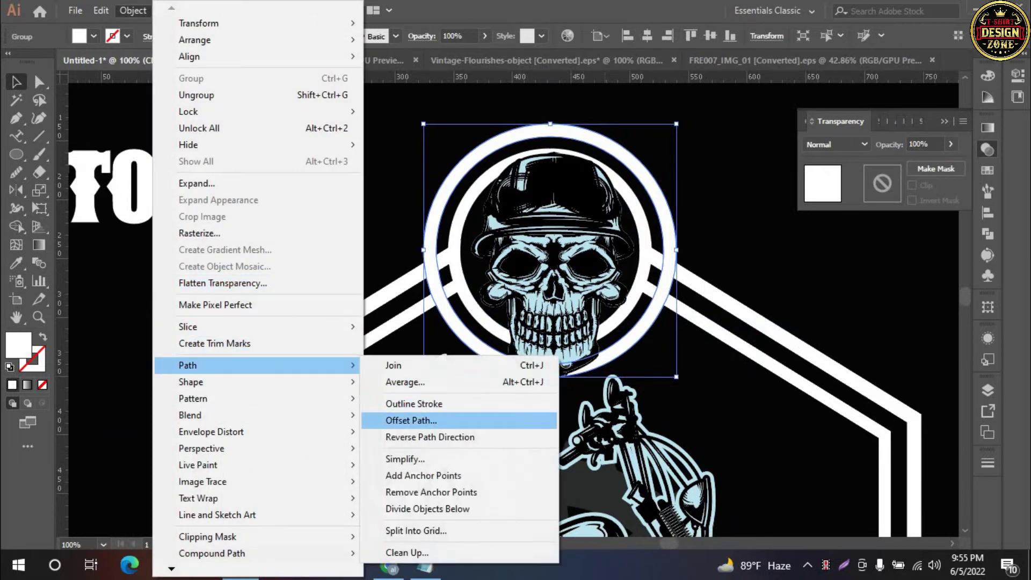
- Offset the skull group's outline and fill the new offset shape black (000000)
{"action": "left_click", "coordinate": [411, 420]}
{"action": "left_click", "coordinate": [783, 211]}
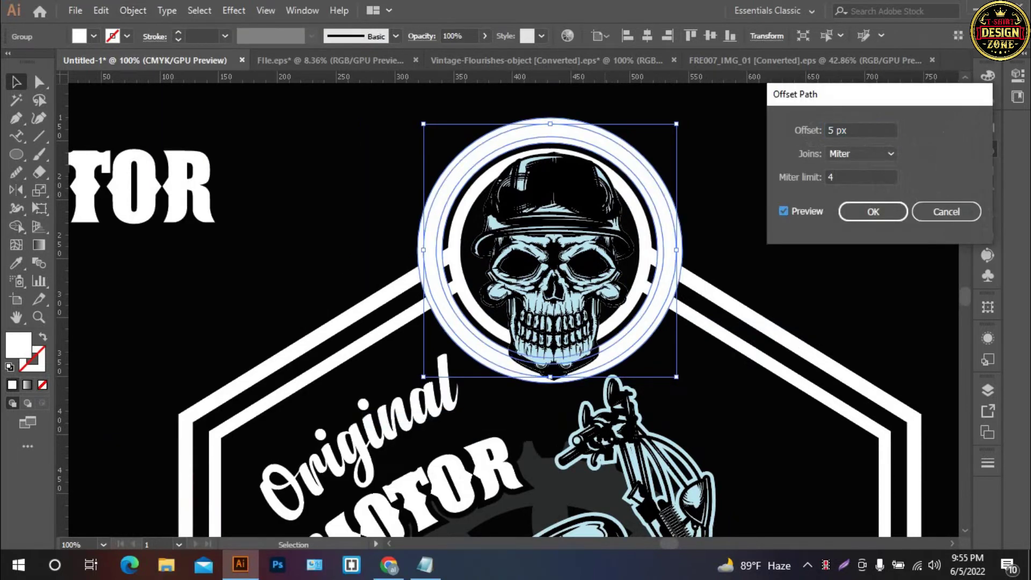
{"action": "left_click", "coordinate": [873, 211]}
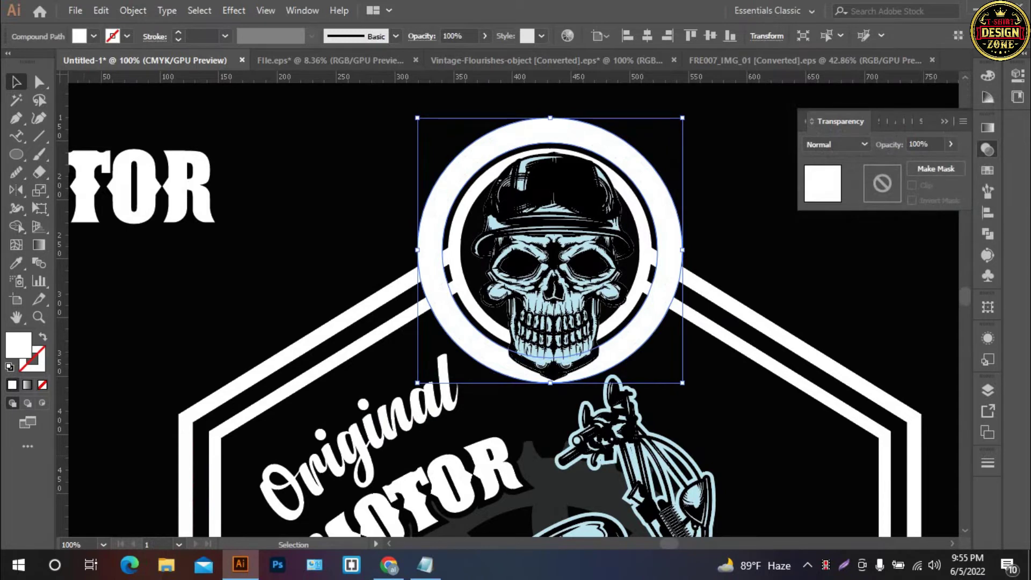
{"action": "double_click", "coordinate": [18, 345]}
{"action": "type", "text": "000000"}
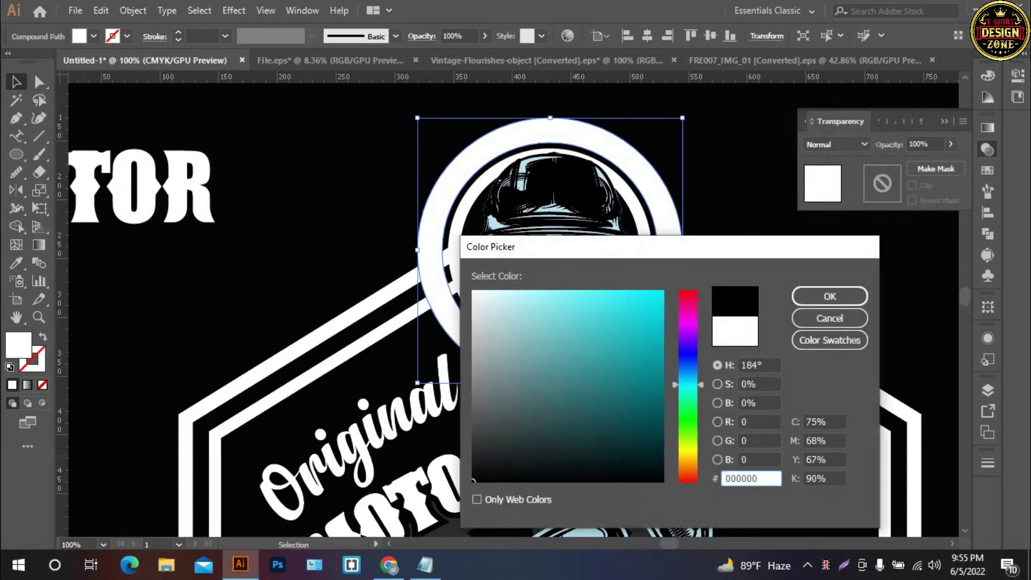
{"action": "left_click", "coordinate": [829, 296]}
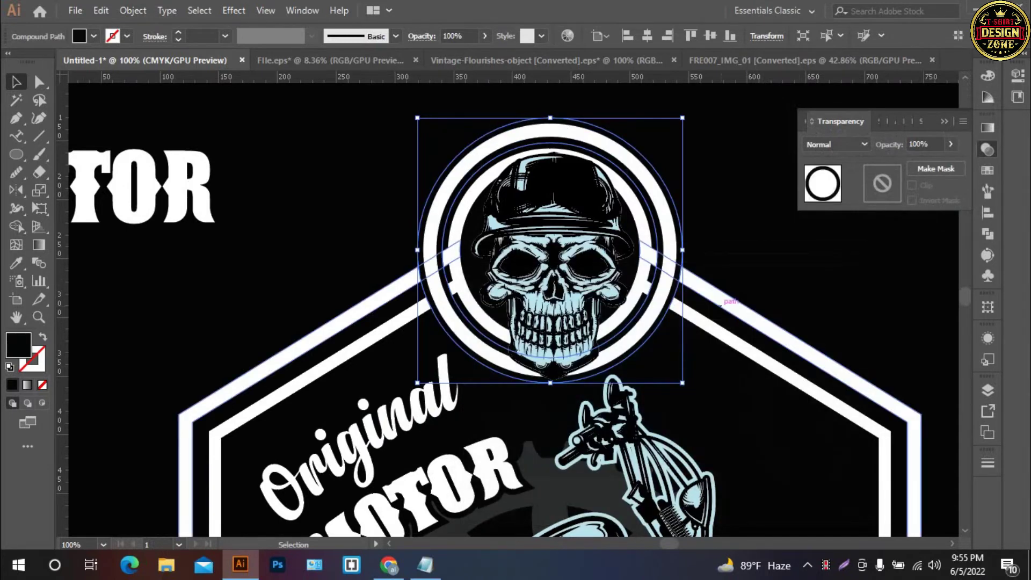
{"action": "key", "text": "ctrl+="}
{"action": "key", "text": "ctrl+="}
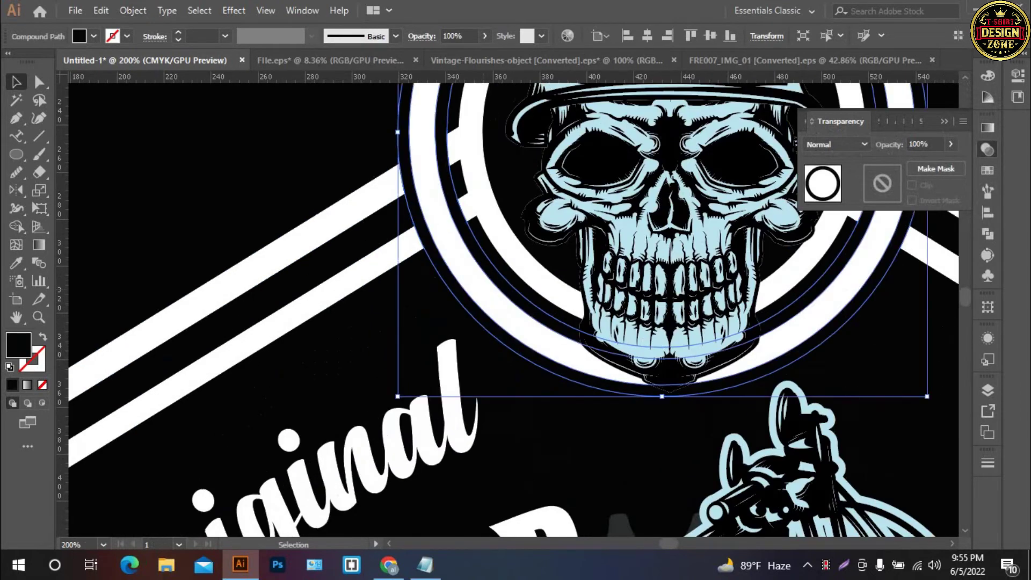
{"action": "left_click_drag", "start_coordinate": [521, 220], "coordinate": [537, 244]}
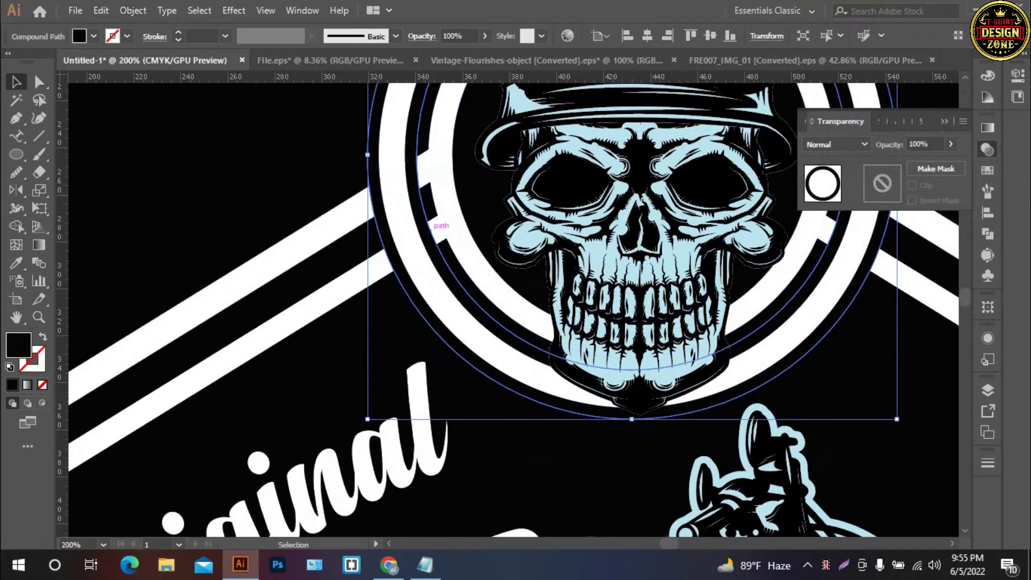
{"action": "left_click_drag", "start_coordinate": [462, 245], "coordinate": [365, 292]}
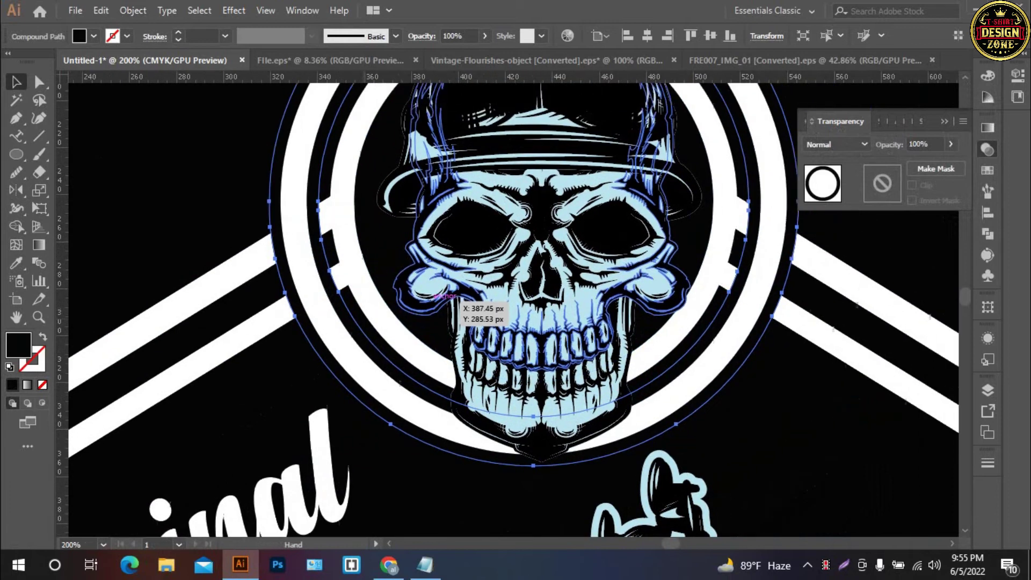
{"action": "key", "text": "ctrl+minus"}
- Move the black offset shape into the diagonal stripes' opacity mask and unite it there
{"action": "key", "text": "ctrl+shift+a"}
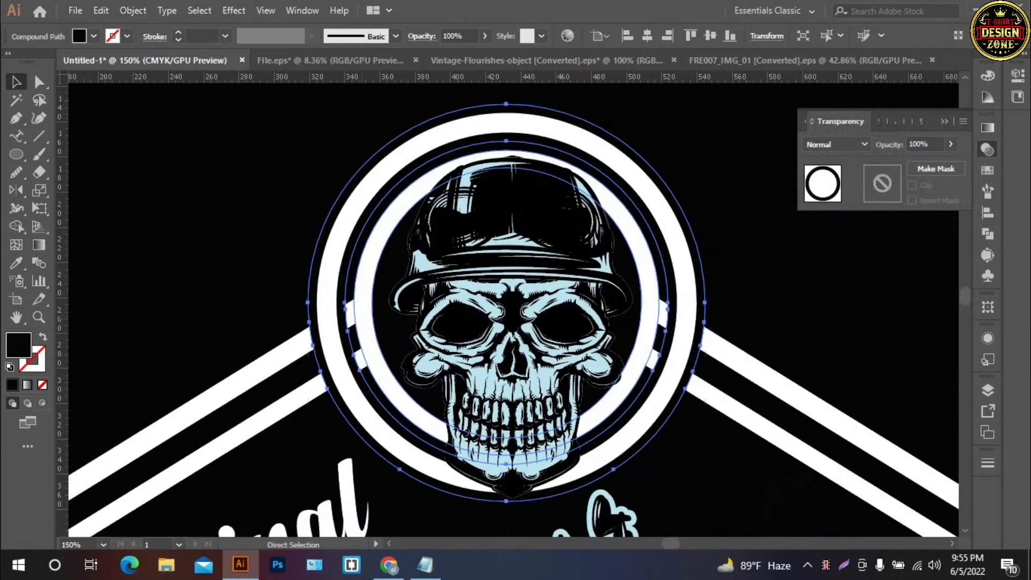
{"action": "left_click", "coordinate": [256, 380]}
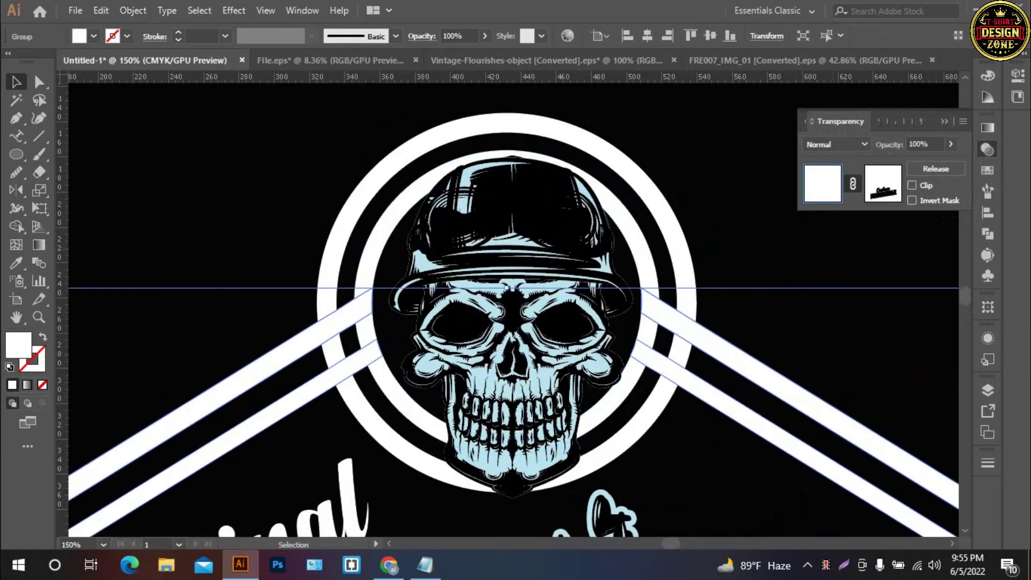
{"action": "left_click", "coordinate": [883, 183]}
{"action": "key", "text": "ctrl+f"}
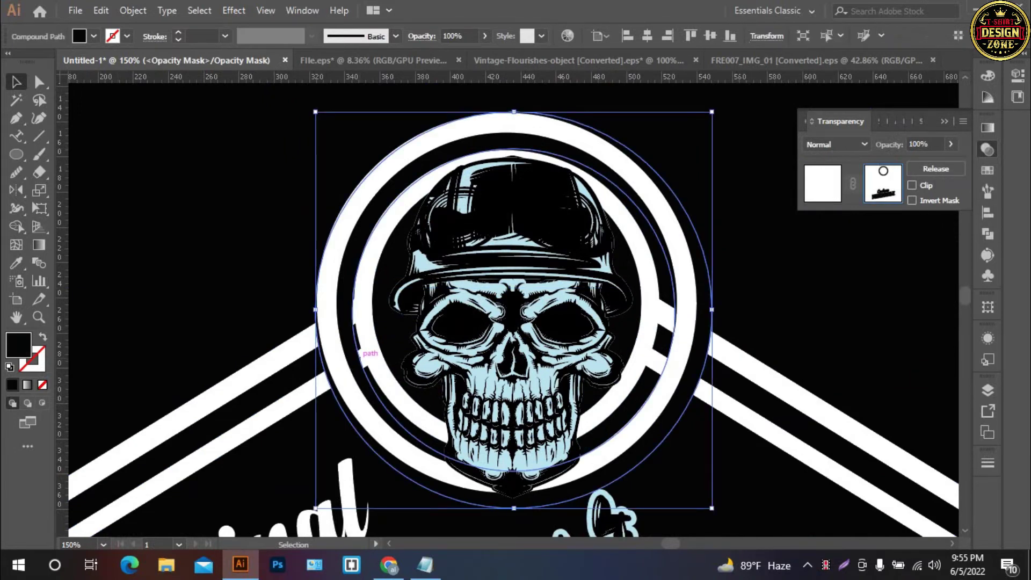
{"action": "left_click", "coordinate": [987, 234]}
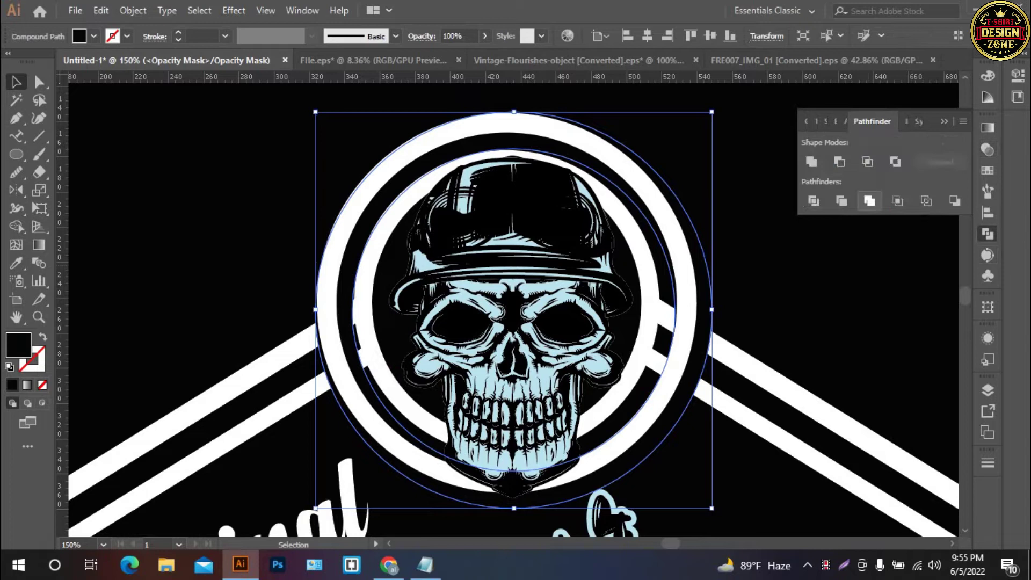
{"action": "left_click", "coordinate": [811, 162]}
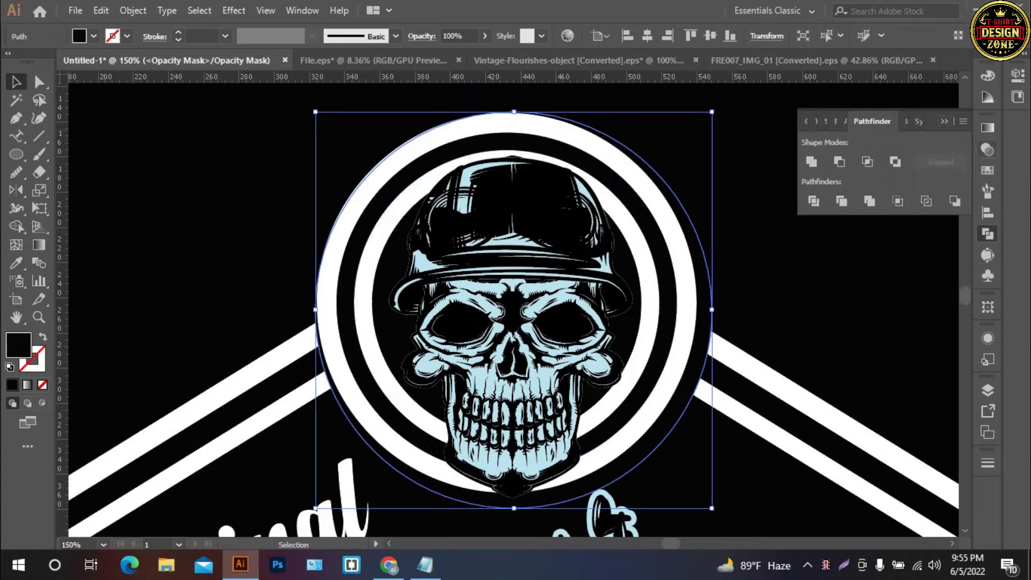
{"action": "left_click", "coordinate": [987, 149]}
{"action": "left_click", "coordinate": [822, 183]}
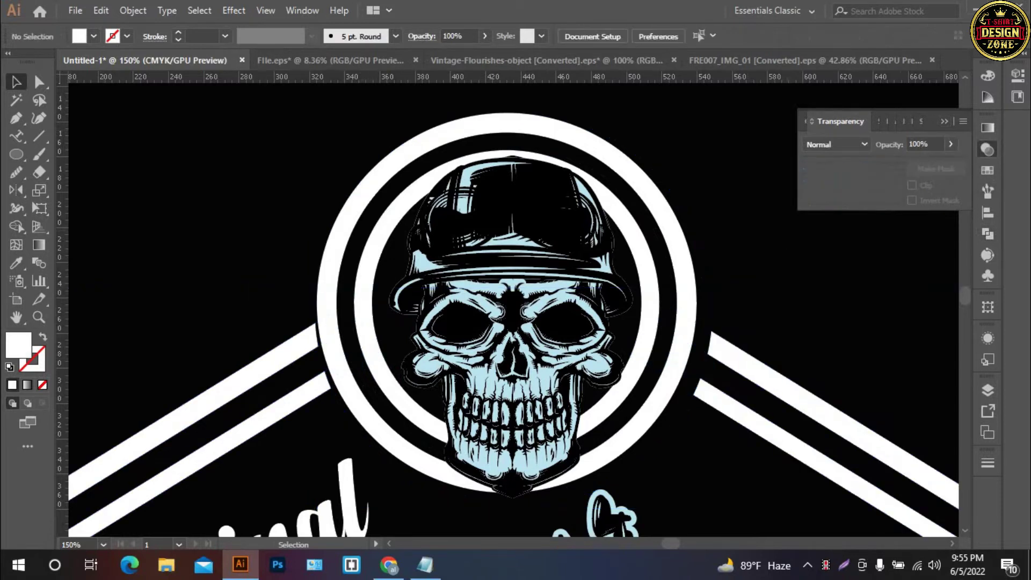
- Zoom in on the skull emblem and select the skull group again
{"action": "key", "text": "ctrl+0"}
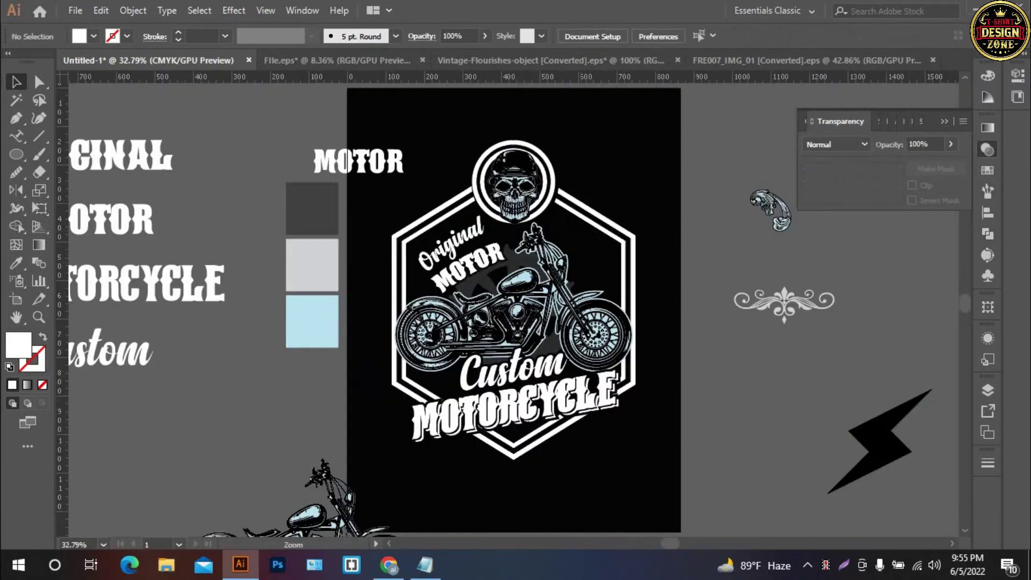
{"action": "left_click", "coordinate": [525, 217]}
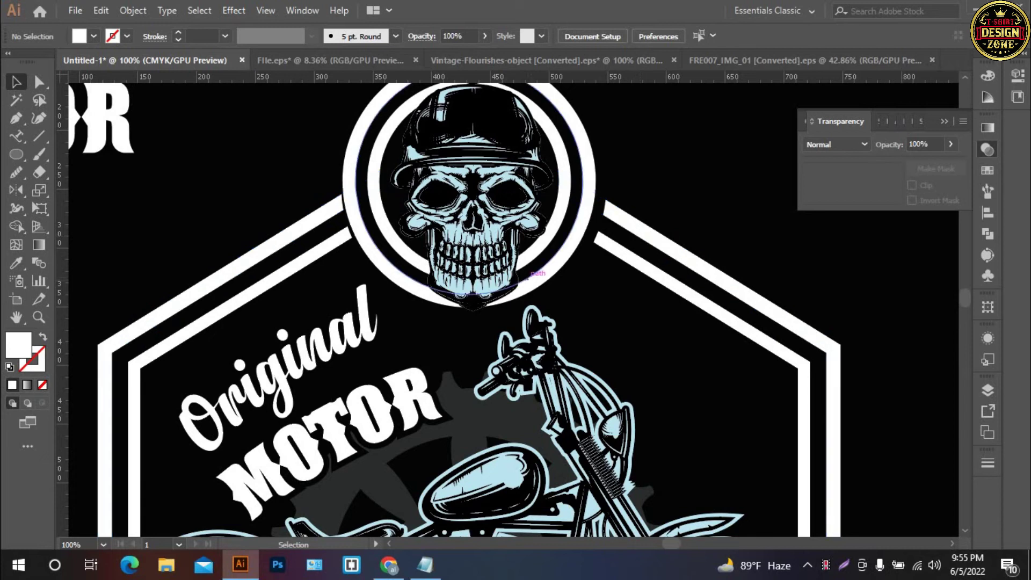
{"action": "left_click", "coordinate": [426, 168], "text": "ctrl"}
{"action": "left_click_drag", "start_coordinate": [426, 167], "coordinate": [398, 237]}
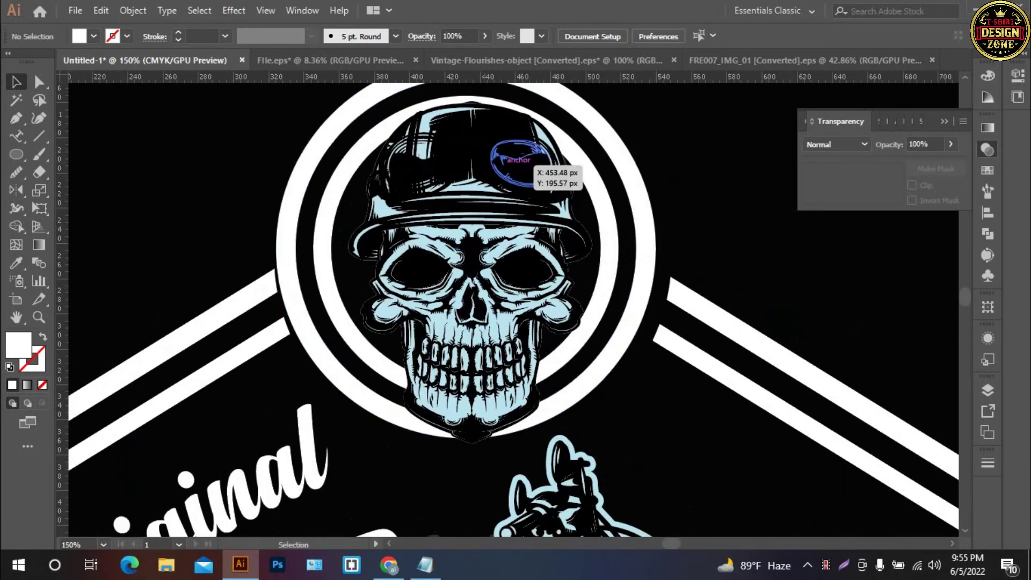
{"action": "left_click", "coordinate": [527, 161]}
{"action": "left_click", "coordinate": [628, 151]}
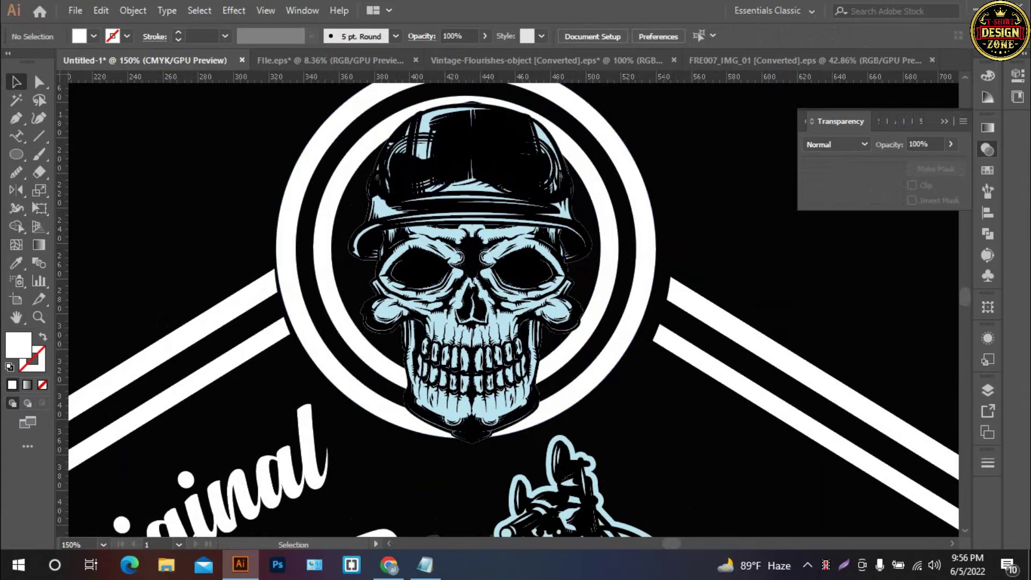
{"action": "left_click", "coordinate": [490, 123]}
- Offset the skull outline by 1 px and select the skull with its new offset
{"action": "left_click", "coordinate": [133, 10]}
{"action": "mouse_move", "coordinate": [188, 365]}
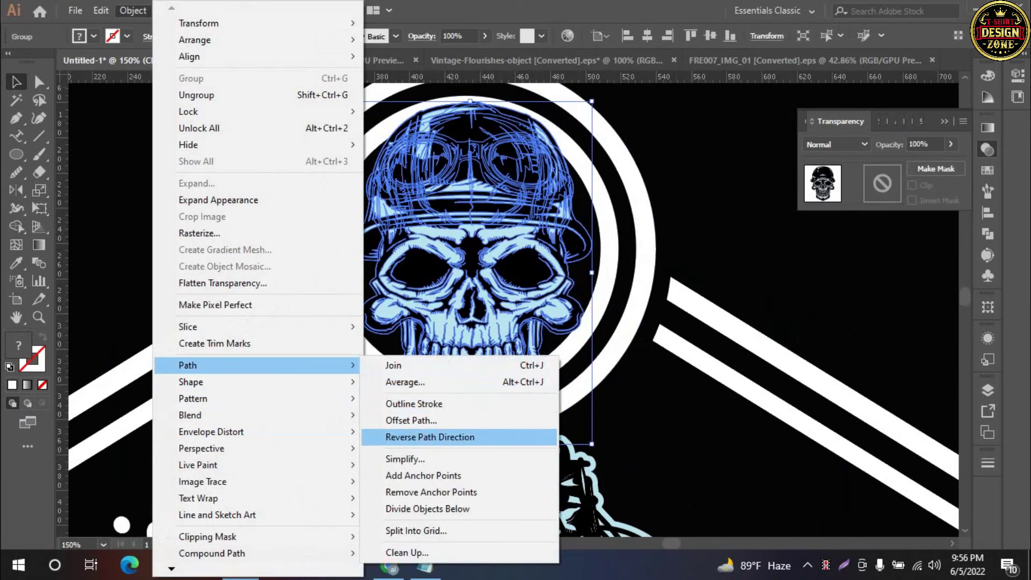
{"action": "left_click", "coordinate": [411, 420]}
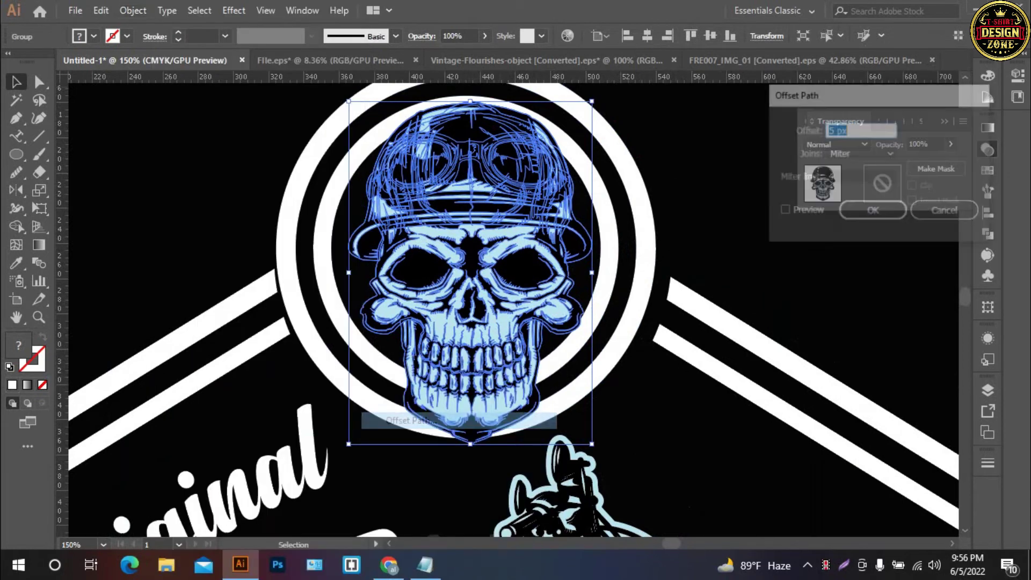
{"action": "left_click", "coordinate": [783, 211]}
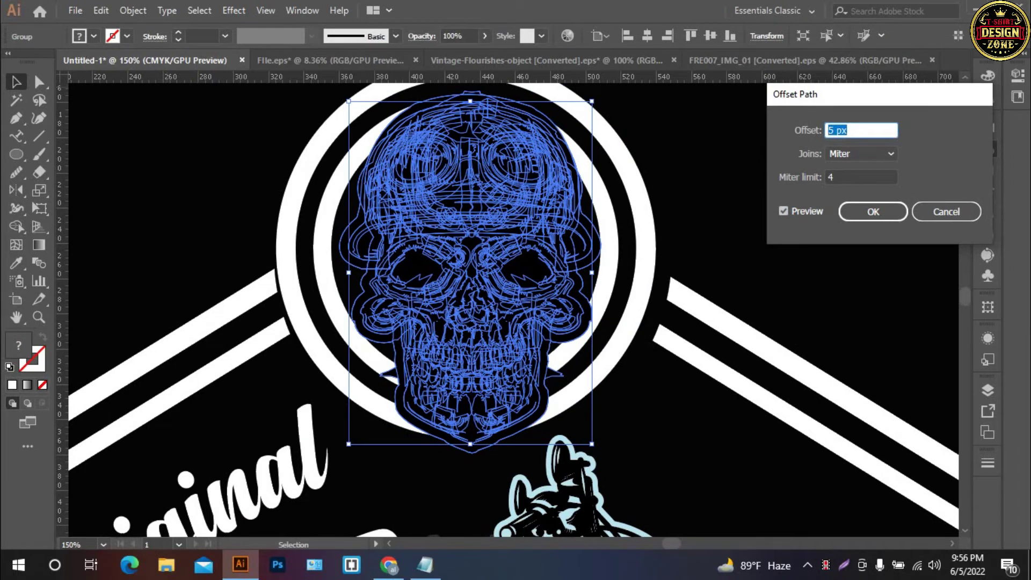
{"action": "key", "text": "Down"}
{"action": "key", "text": "Down"}
{"action": "key", "text": "Down"}
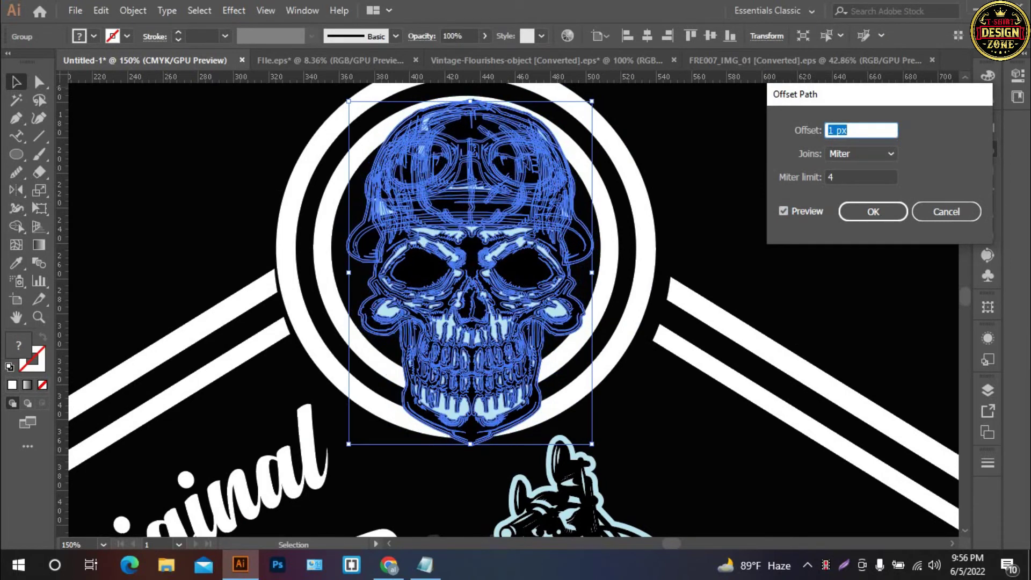
{"action": "key", "text": "Return"}
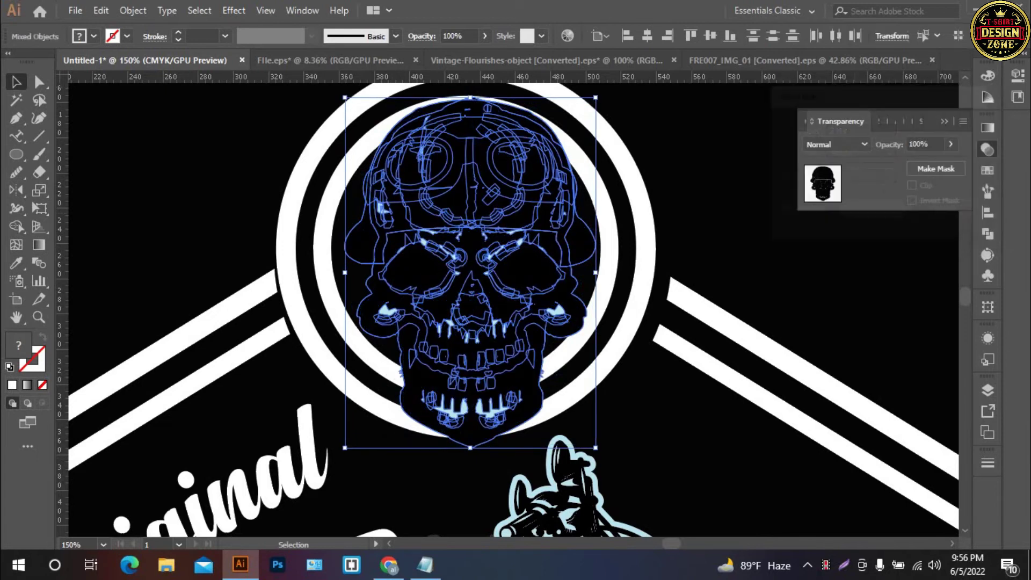
{"action": "key", "text": "ctrl+shift+a"}
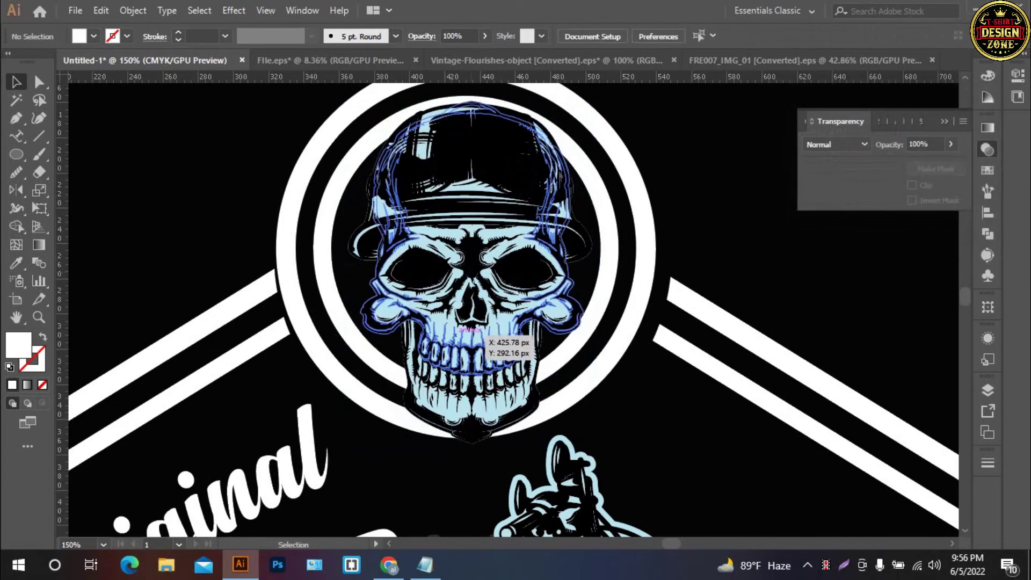
{"action": "left_click", "coordinate": [475, 330]}
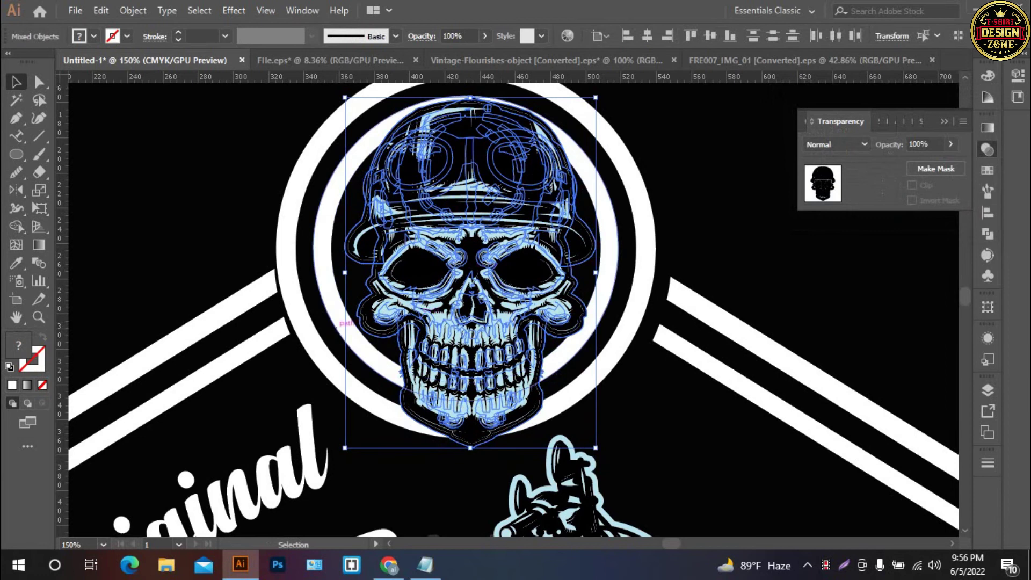
- Fill the skull offset with the light blue swatch colour, then deselect it
{"action": "key", "text": "ctrl+minus"}
{"action": "key", "text": "ctrl+minus"}
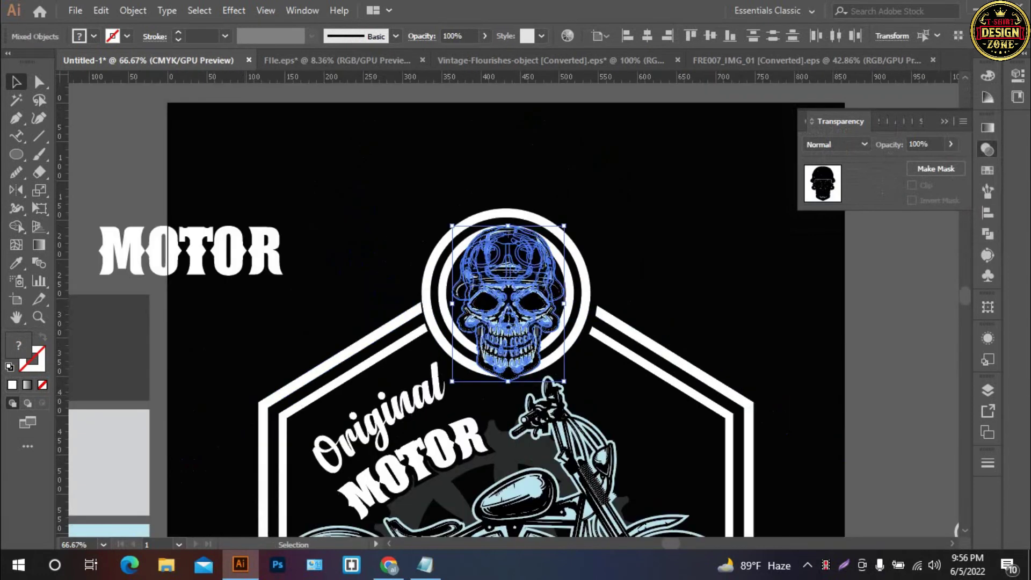
{"action": "scroll", "coordinate": [508, 300], "scroll_direction": "down", "scroll_amount": 5}
{"action": "scroll", "coordinate": [508, 300], "scroll_direction": "left", "scroll_amount": 5}
{"action": "key", "text": "i"}
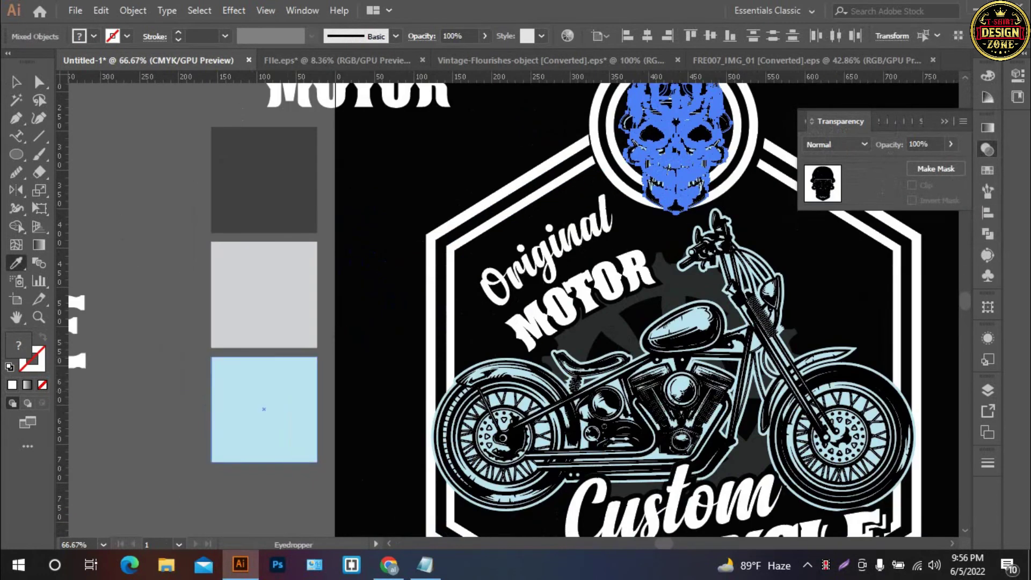
{"action": "left_click", "coordinate": [264, 409]}
{"action": "key", "text": "v"}
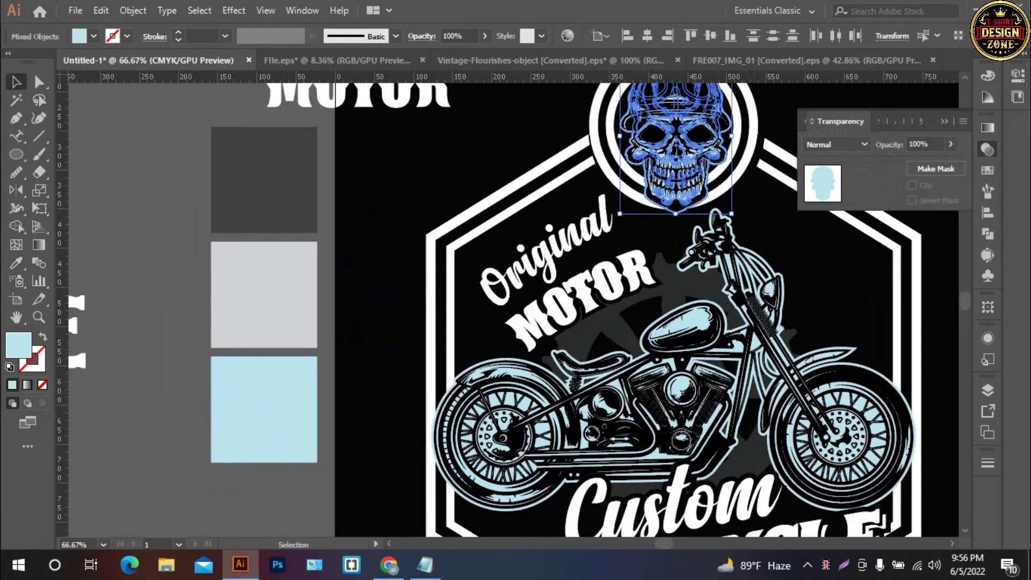
{"action": "key", "text": "ctrl+shift+a"}
{"action": "left_click_drag", "start_coordinate": [591, 269], "coordinate": [373, 365]}
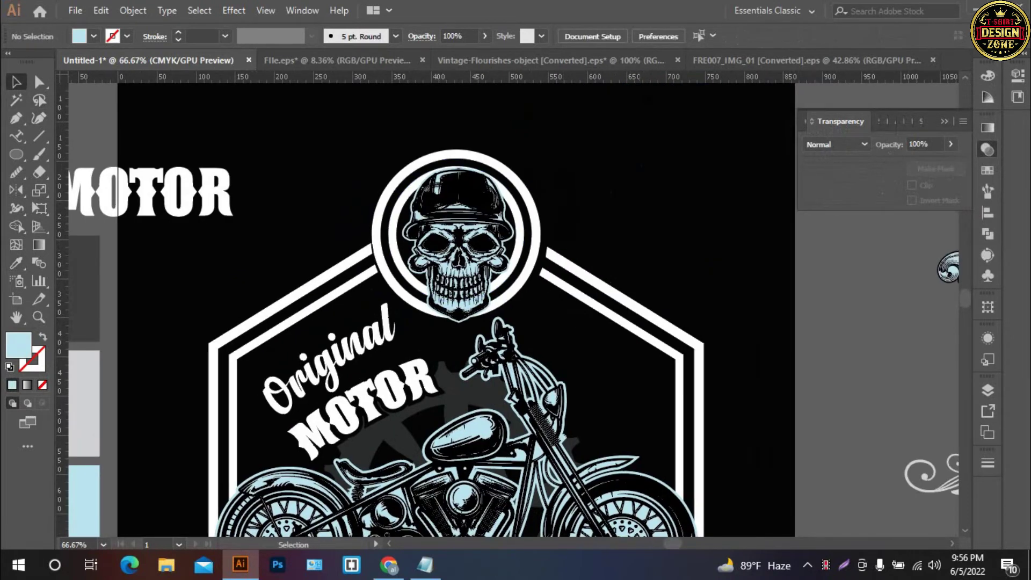
{"action": "key", "text": "ctrl+0"}
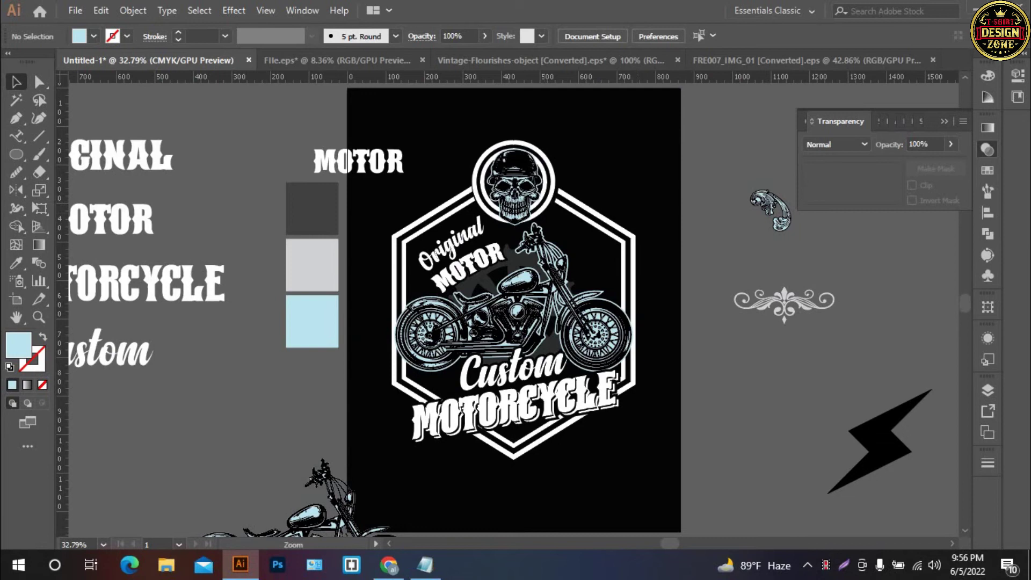
{"action": "key", "text": "ctrl+plus"}
{"action": "key", "text": "ctrl+plus"}
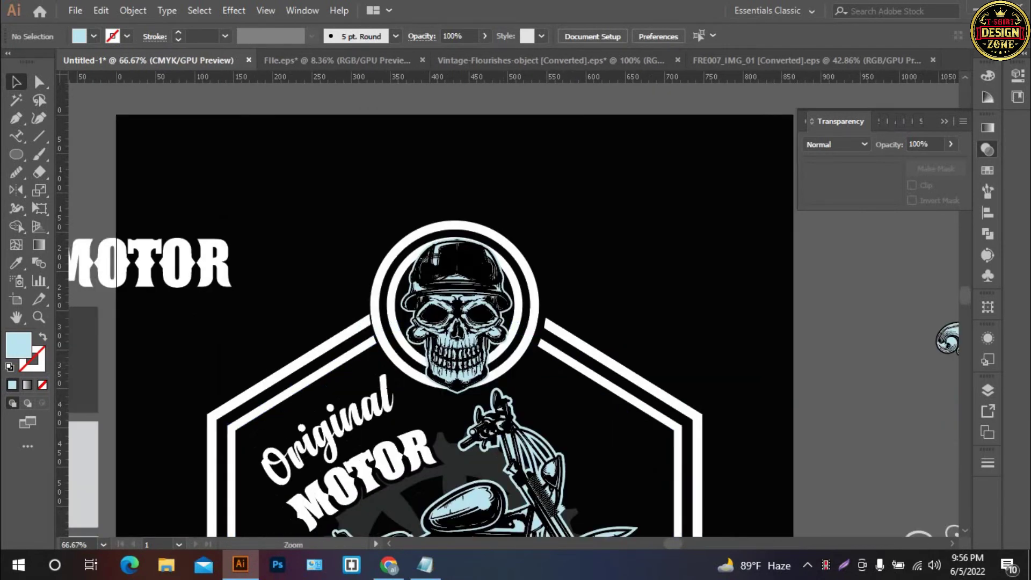
{"action": "left_click", "coordinate": [510, 478]}
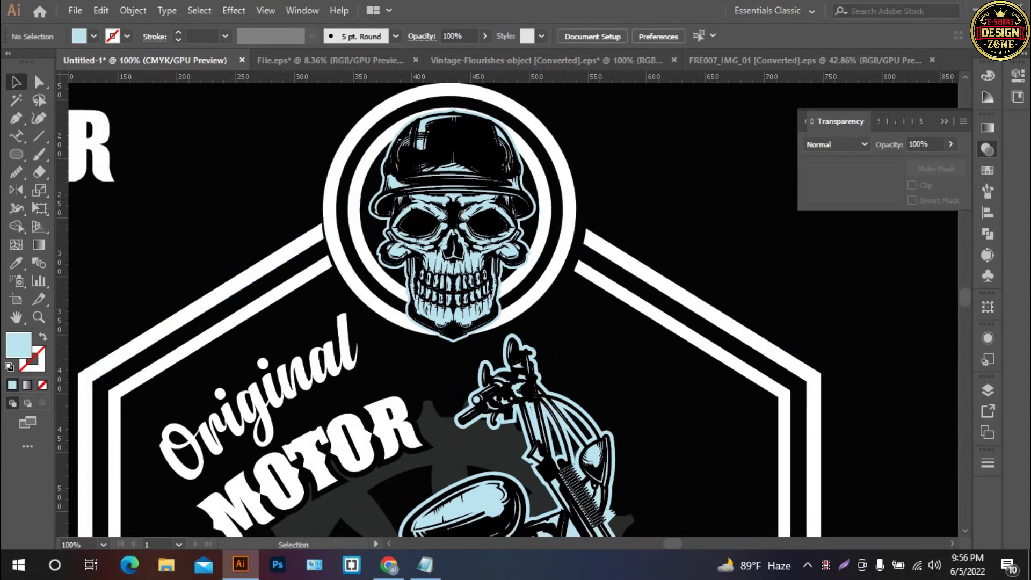
- Offset the selected skull artwork by 2 px with Offset Path
{"action": "left_click", "coordinate": [453, 215]}
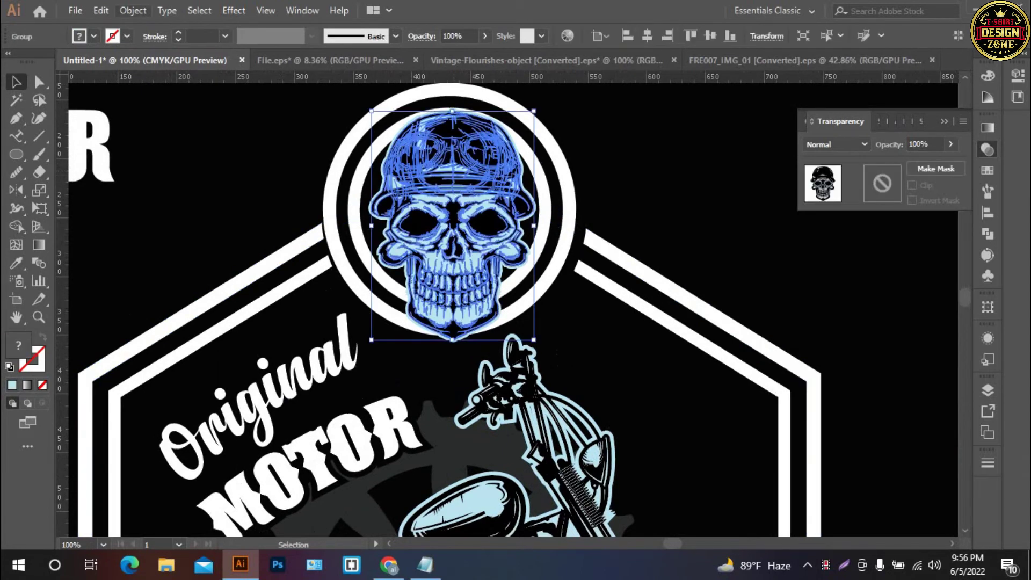
{"action": "left_click", "coordinate": [132, 10]}
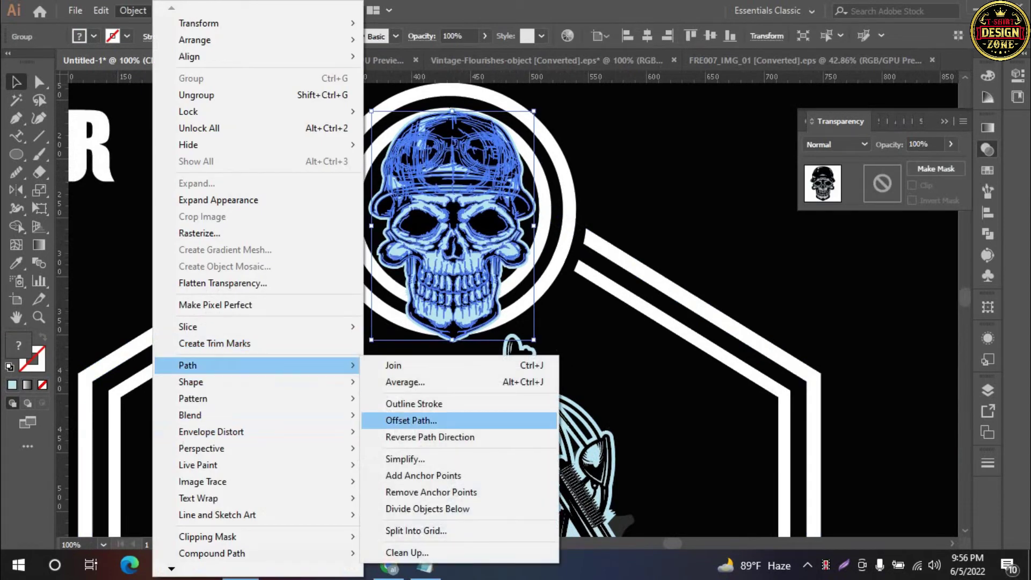
{"action": "left_click", "coordinate": [412, 421]}
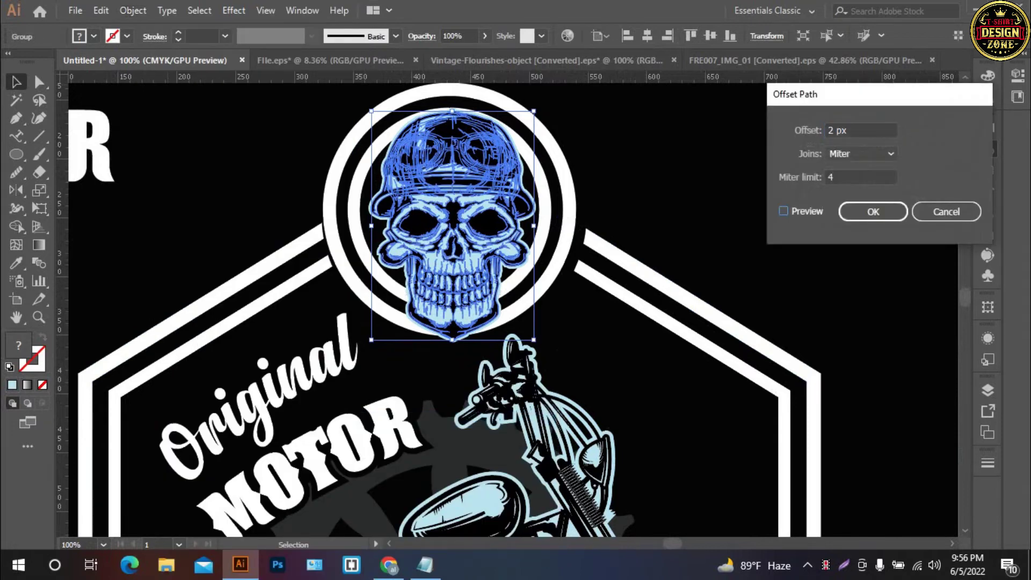
{"action": "left_click", "coordinate": [783, 211]}
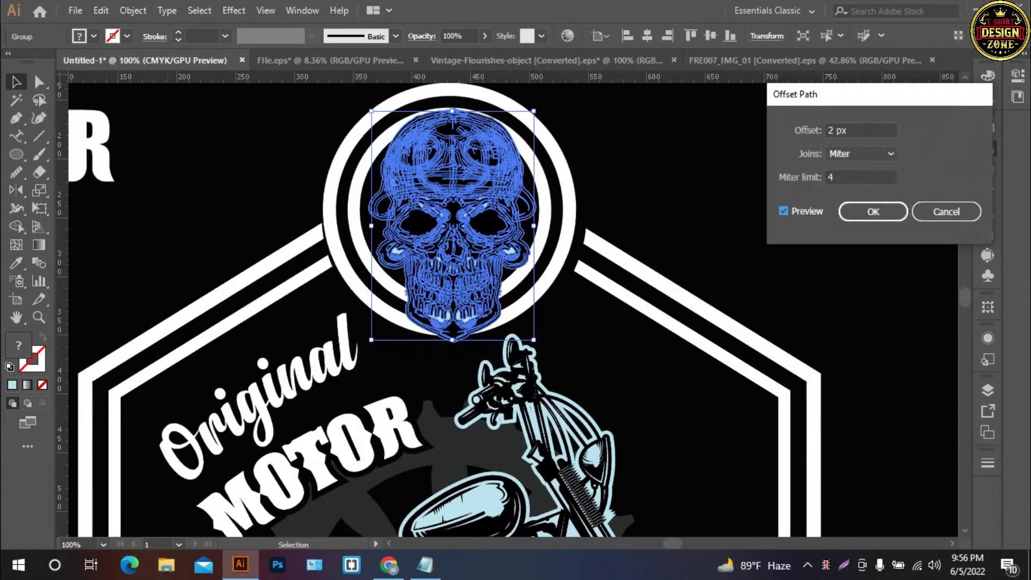
{"action": "key", "text": "Tab"}
{"action": "key", "text": "Return"}
- Deselect the skull and select the white rings around it
{"action": "key", "text": "a"}
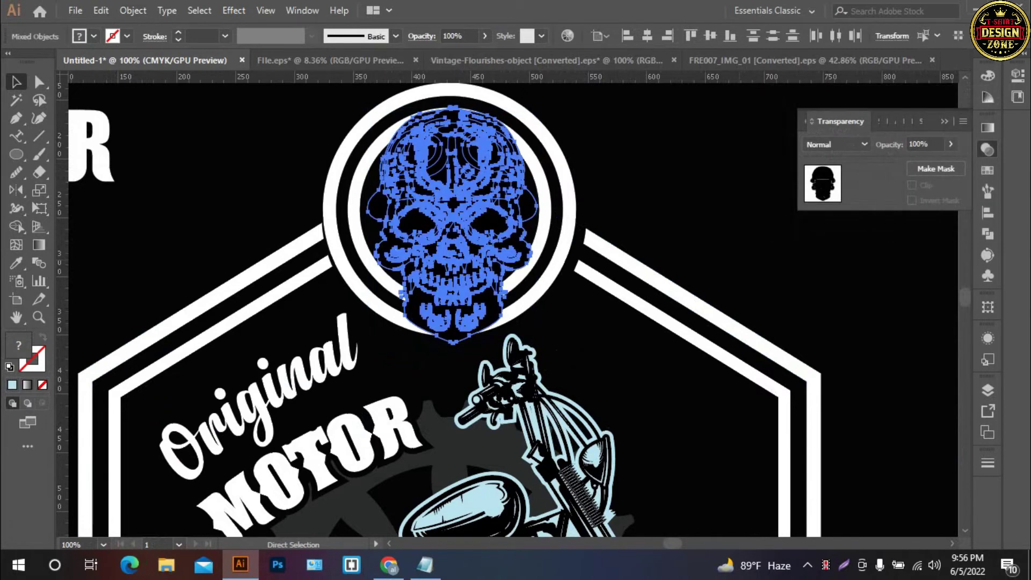
{"action": "scroll", "coordinate": [513, 304], "scroll_direction": "down", "scroll_amount": 1}
{"action": "scroll", "coordinate": [512, 303], "scroll_direction": "left", "scroll_amount": 1}
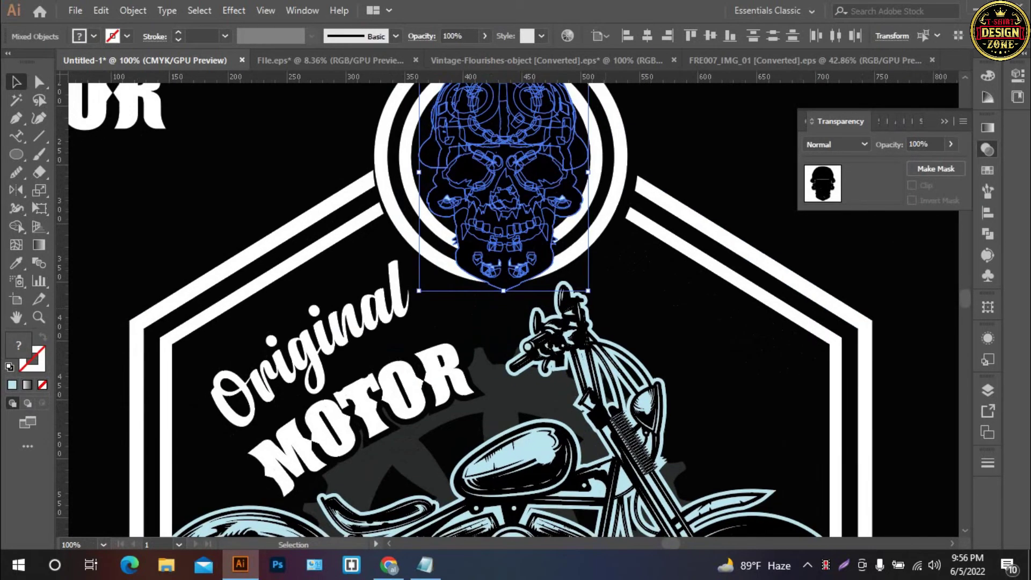
{"action": "left_click", "coordinate": [666, 187]}
{"action": "key", "text": "v"}
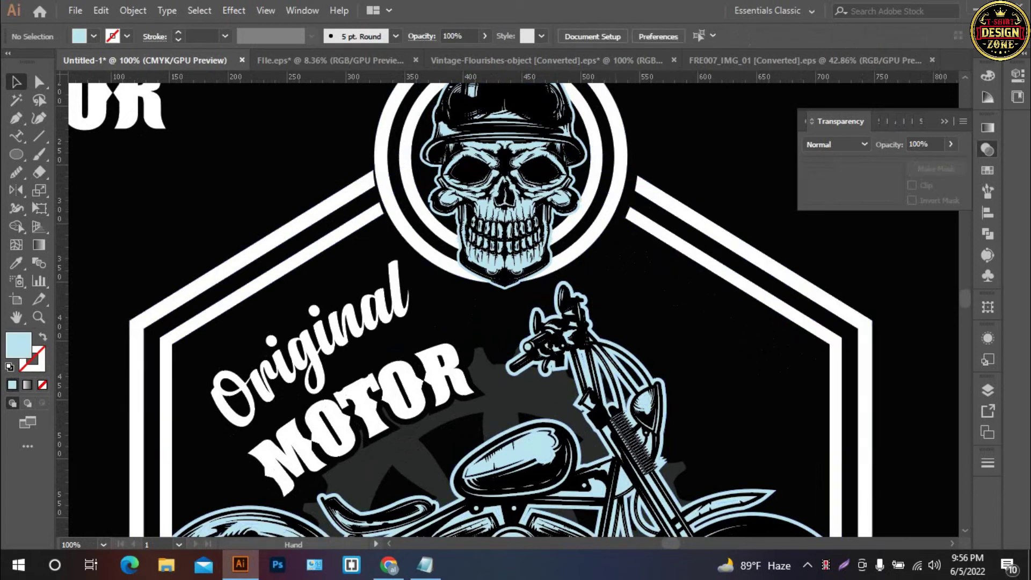
{"action": "scroll", "coordinate": [534, 234], "scroll_direction": "up", "scroll_amount": 1}
{"action": "left_click", "coordinate": [584, 188]}
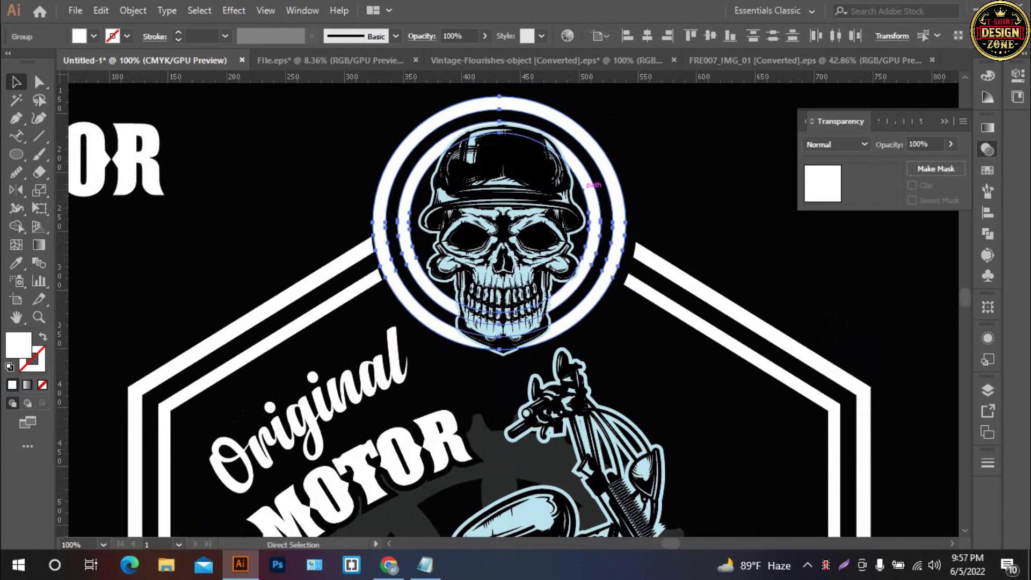
- Give the rings an unclipped opacity mask containing the pasted skull, united into one silhouette
{"action": "left_click", "coordinate": [936, 169]}
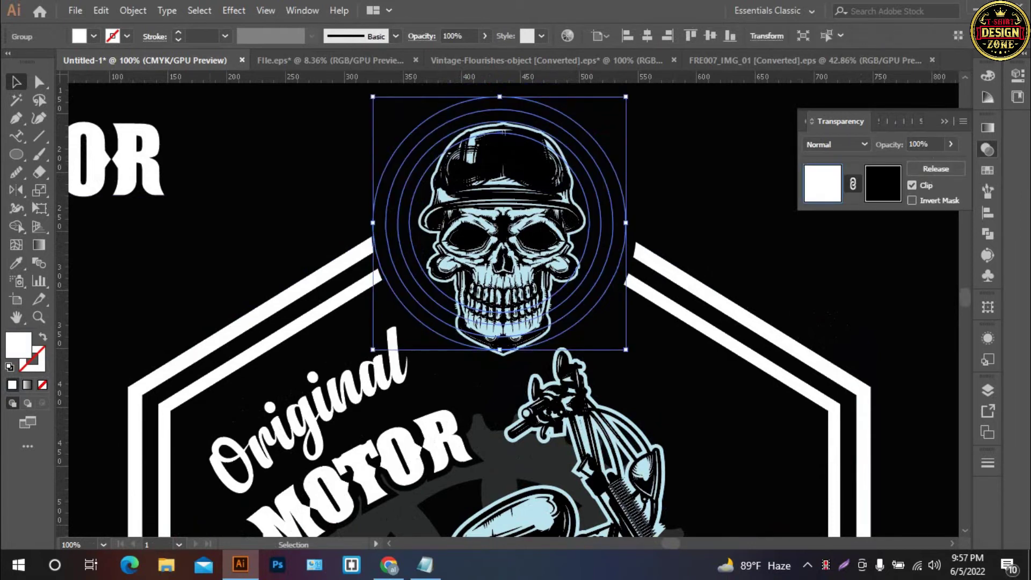
{"action": "left_click", "coordinate": [912, 184]}
{"action": "key", "text": "ctrl+f"}
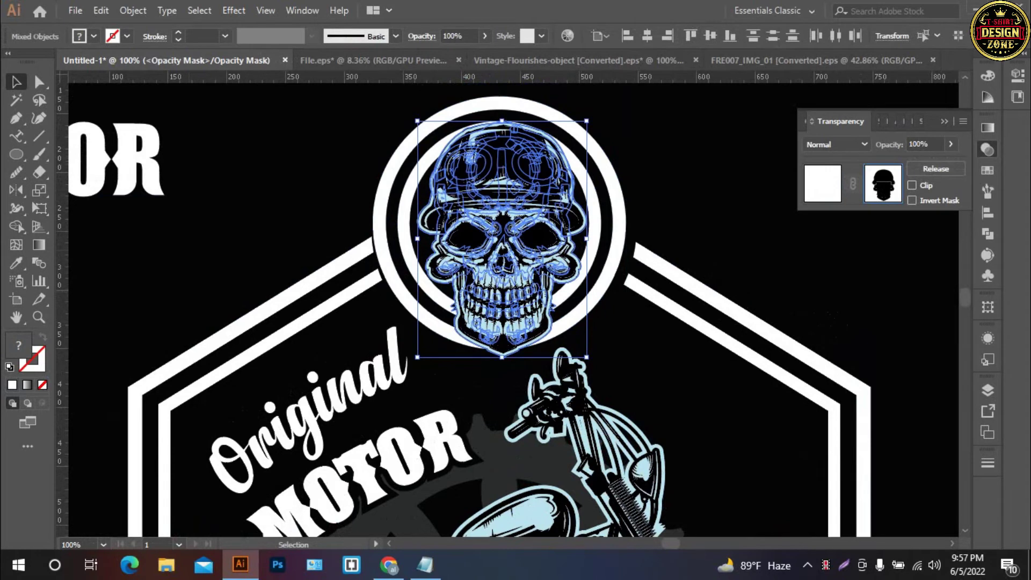
{"action": "left_click", "coordinate": [986, 234]}
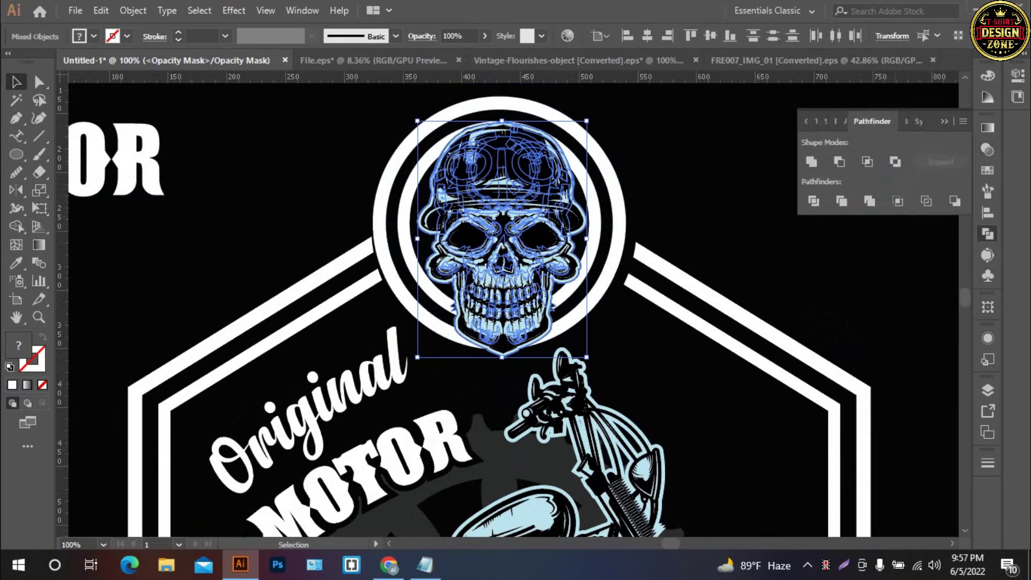
{"action": "left_click", "coordinate": [812, 162]}
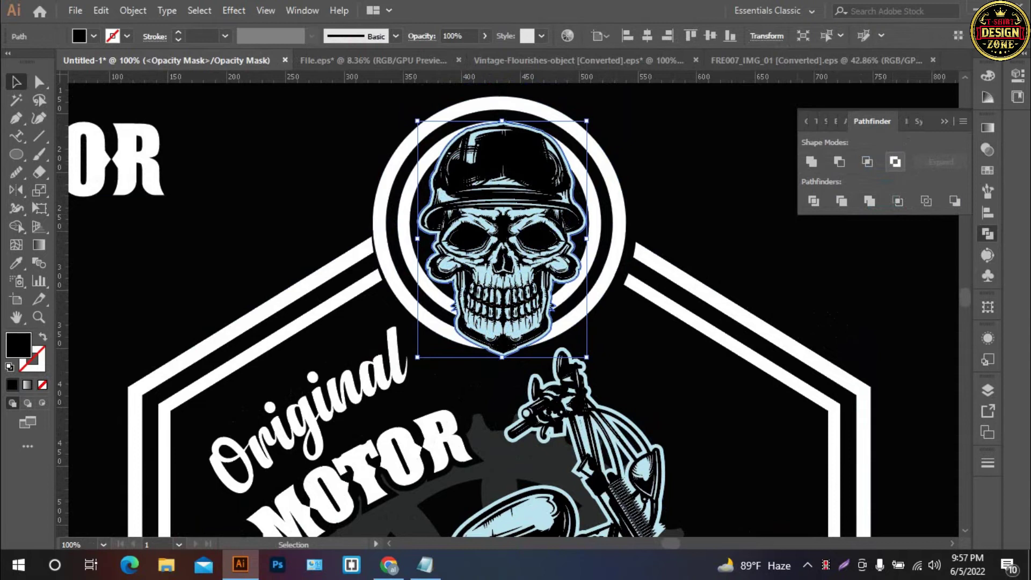
{"action": "left_click", "coordinate": [987, 149]}
{"action": "left_click", "coordinate": [827, 177]}
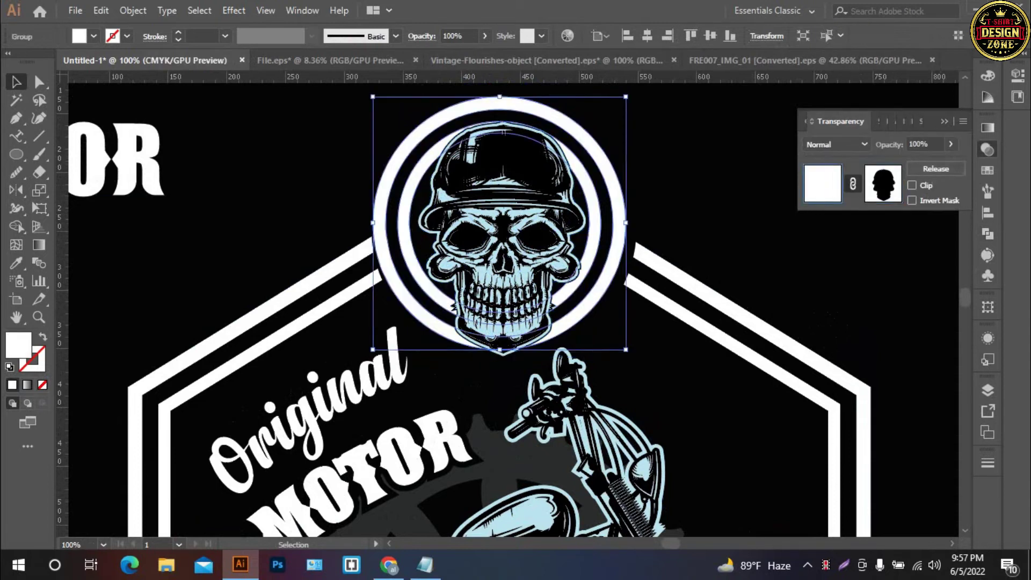
{"action": "key", "text": "ctrl+0"}
{"action": "left_click_drag", "start_coordinate": [779, 215], "coordinate": [548, 396]}
- Rotate the fleur-de-lis ornament clockwise beside the top ring
{"action": "left_click", "coordinate": [511, 293]}
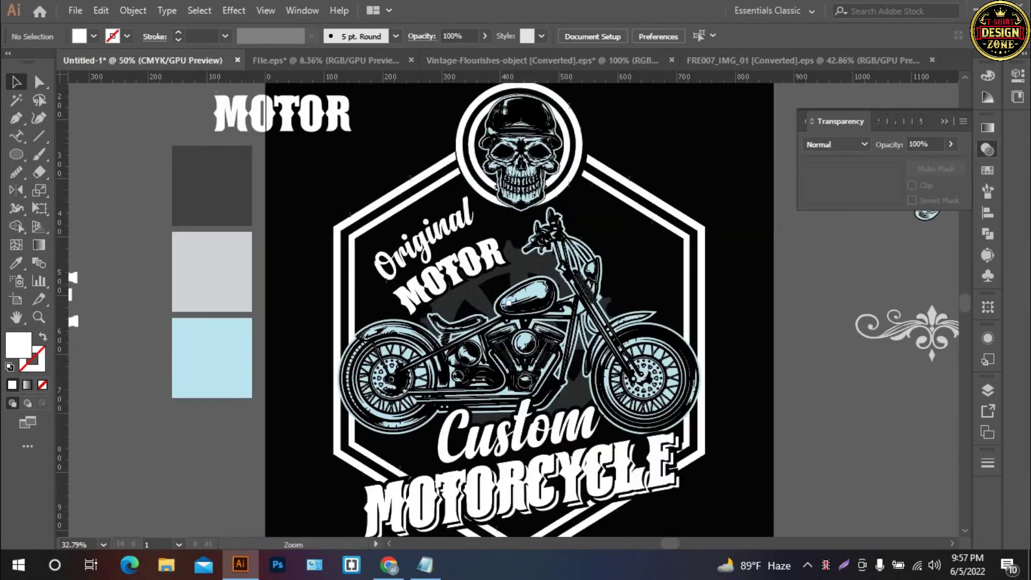
{"action": "key", "text": "ctrl+shift+F10"}
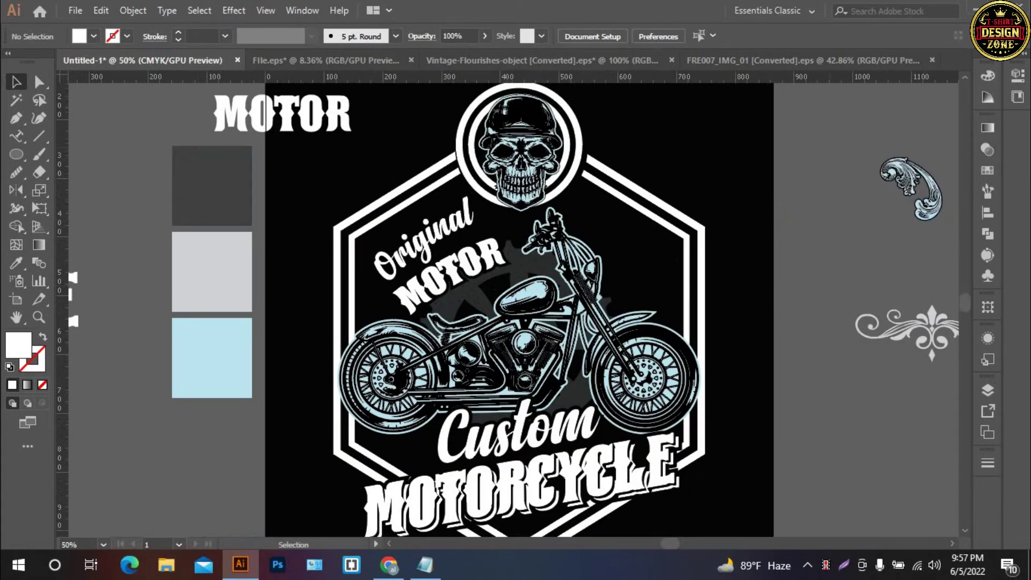
{"action": "mouse_move", "coordinate": [950, 330]}
{"action": "left_mouse_down"}
{"action": "mouse_move", "coordinate": [757, 319]}
{"action": "mouse_move", "coordinate": [542, 136]}
{"action": "mouse_move", "coordinate": [650, 232]}
{"action": "left_mouse_up"}
{"action": "left_click", "coordinate": [757, 319]}
{"action": "left_click", "coordinate": [642, 223]}
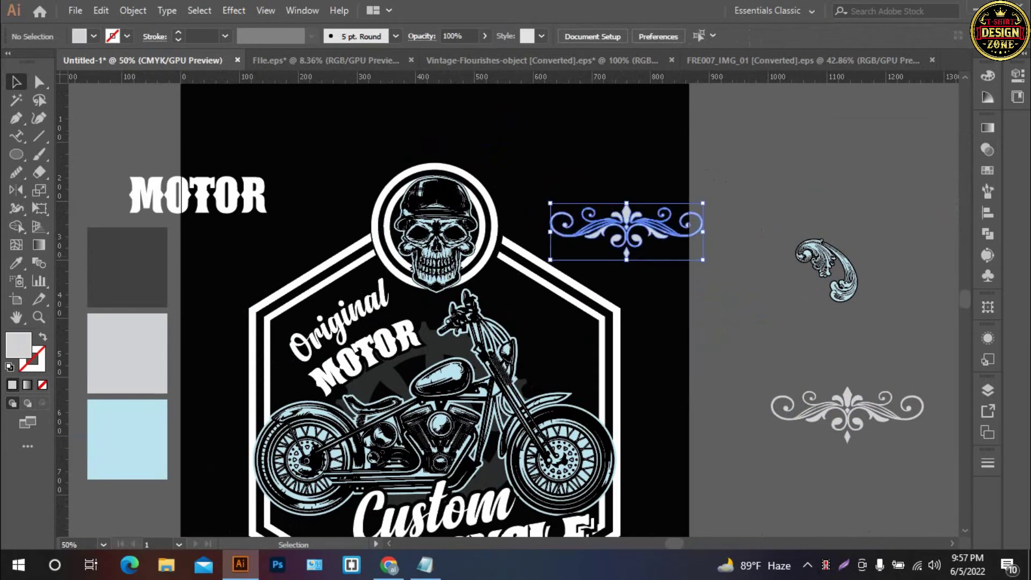
{"action": "mouse_move", "coordinate": [701, 212]}
{"action": "left_mouse_down"}
{"action": "mouse_move", "coordinate": [695, 253]}
{"action": "mouse_move", "coordinate": [639, 281]}
{"action": "mouse_move", "coordinate": [625, 260]}
{"action": "mouse_move", "coordinate": [612, 269]}
{"action": "left_mouse_up"}
- Scale the flourish ornament slightly wider and shorter
{"action": "left_click", "coordinate": [740, 250]}
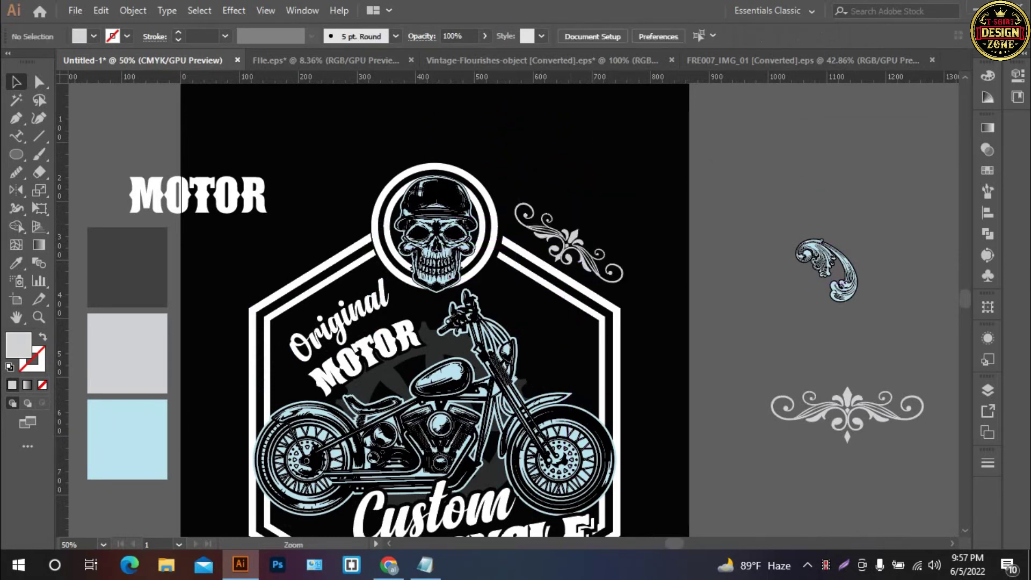
{"action": "scroll", "coordinate": [741, 250], "scroll_direction": "up", "scroll_amount": 1}
{"action": "left_click", "coordinate": [533, 267]}
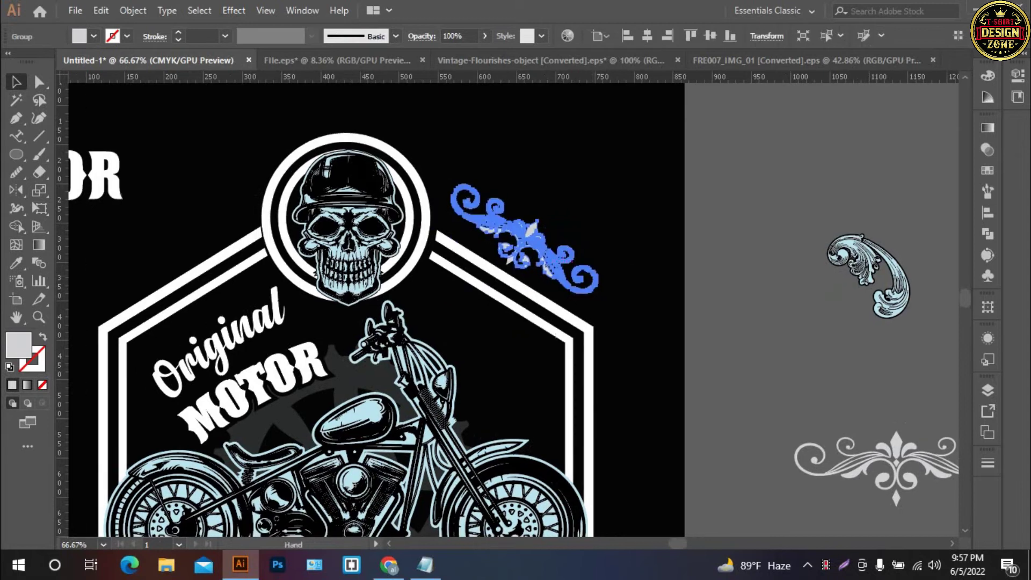
{"action": "left_click", "coordinate": [539, 234], "text": "shift"}
{"action": "left_click", "coordinate": [538, 233], "text": "shift"}
{"action": "left_click", "coordinate": [539, 233]}
{"action": "left_click_drag", "start_coordinate": [597, 292], "coordinate": [611, 299]}
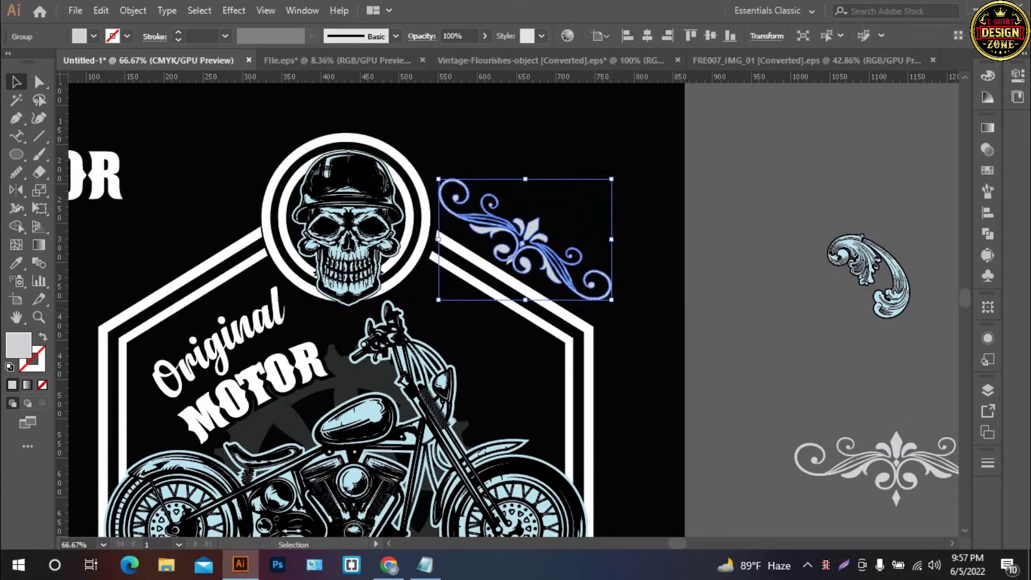
{"action": "key", "text": "ctrl+shift+a"}
{"action": "left_click_drag", "start_coordinate": [483, 322], "coordinate": [632, 290]}
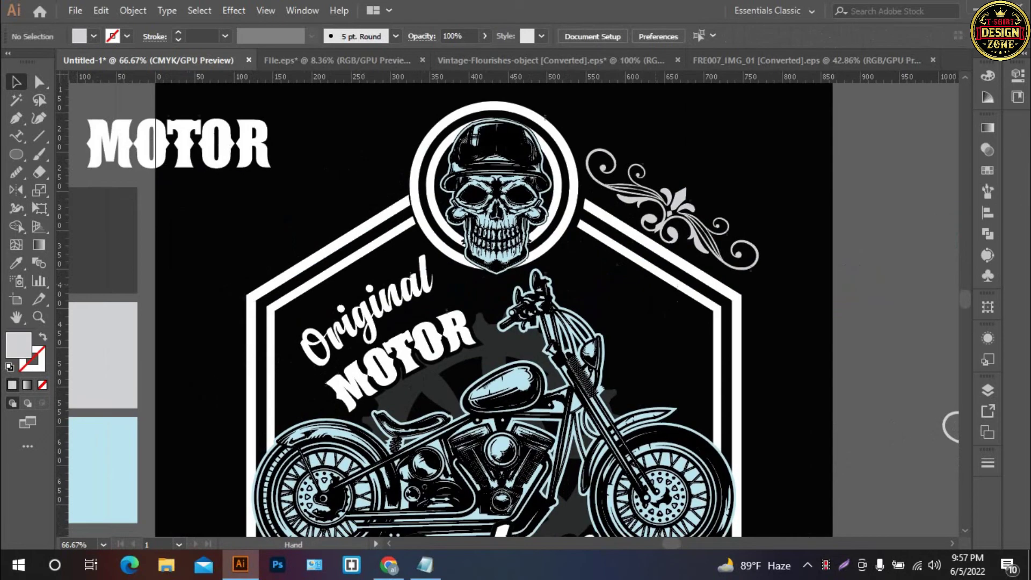
- Make a vertically reflected copy of the flourish and move it left of the skull
{"action": "left_click", "coordinate": [678, 212]}
{"action": "right_click", "coordinate": [677, 213]}
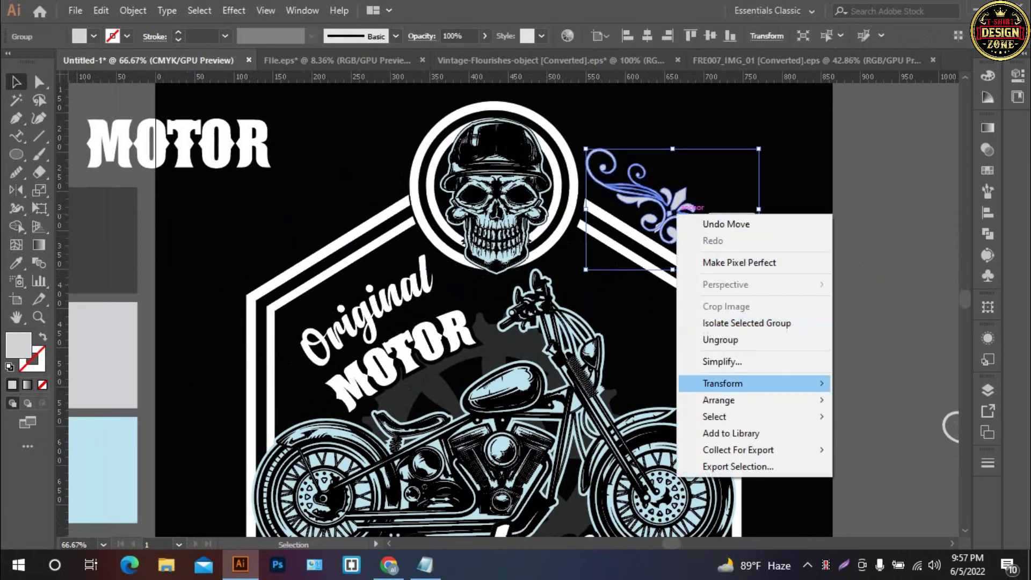
{"action": "left_click", "coordinate": [504, 438]}
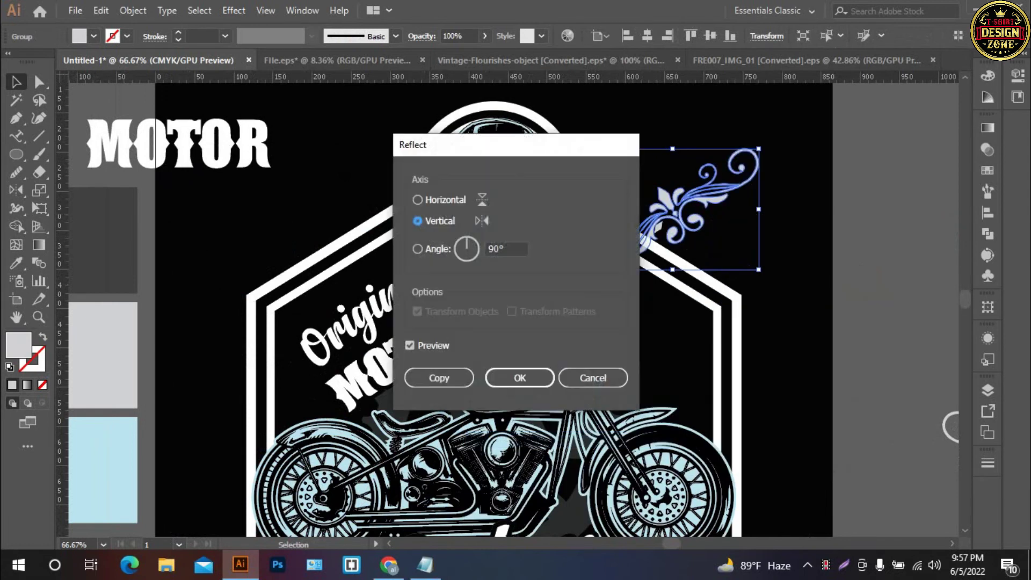
{"action": "left_click", "coordinate": [440, 377]}
{"action": "mouse_move", "coordinate": [692, 217]}
{"action": "left_mouse_down"}
{"action": "mouse_move", "coordinate": [539, 206]}
{"action": "mouse_move", "coordinate": [345, 232]}
{"action": "left_mouse_up"}
- Colour both flourishes with the light blue swatch
{"action": "left_click", "coordinate": [636, 174], "text": "shift"}
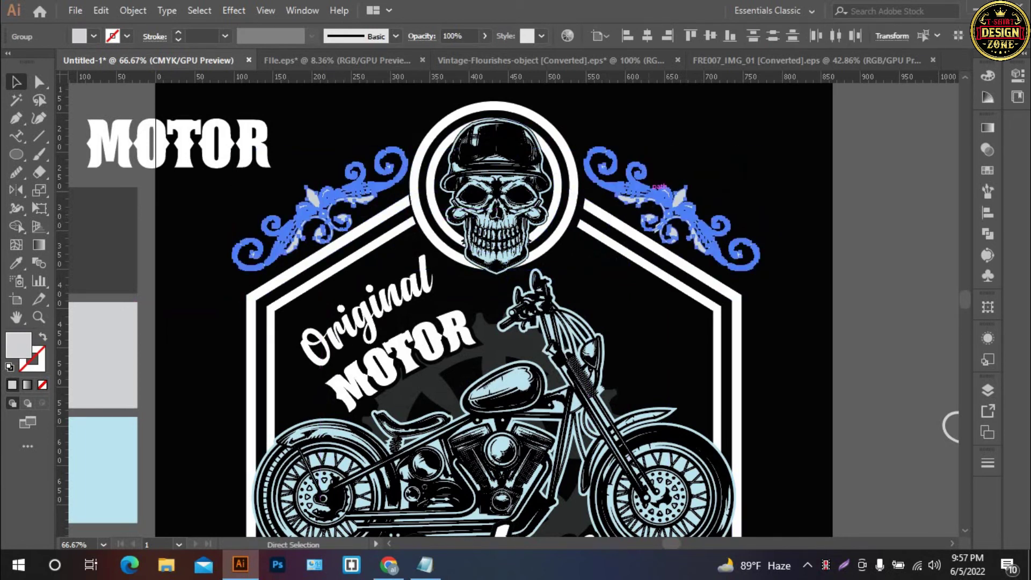
{"action": "key", "text": "i"}
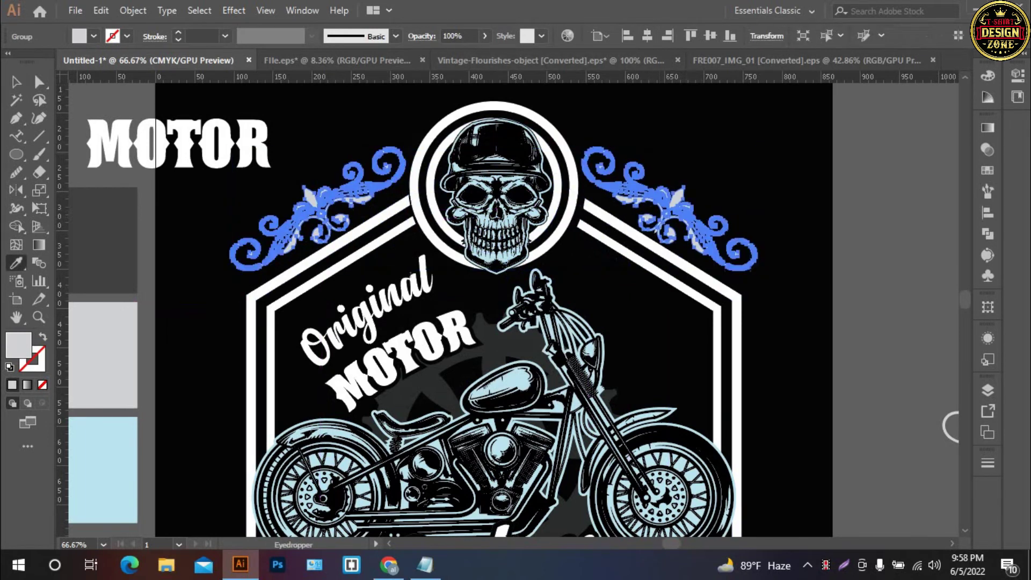
{"action": "left_click", "coordinate": [83, 469]}
{"action": "key", "text": "v"}
- Place a copy of the spare swirl ornament beside the motorcycle's handlebars
{"action": "key", "text": "ctrl+shift+a"}
{"action": "left_click_drag", "start_coordinate": [430, 182], "coordinate": [338, 130]}
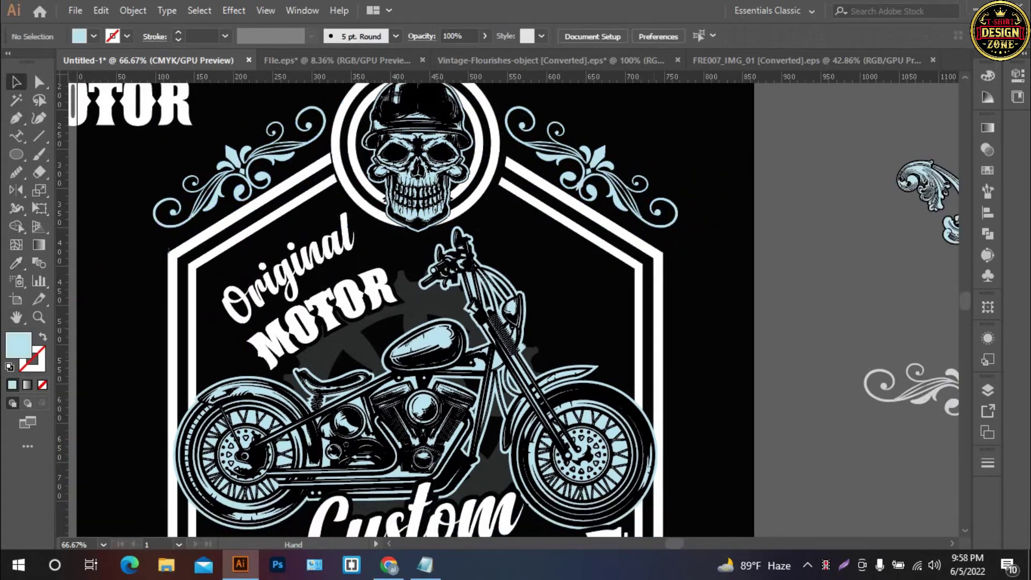
{"action": "left_click_drag", "start_coordinate": [919, 190], "coordinate": [561, 277]}
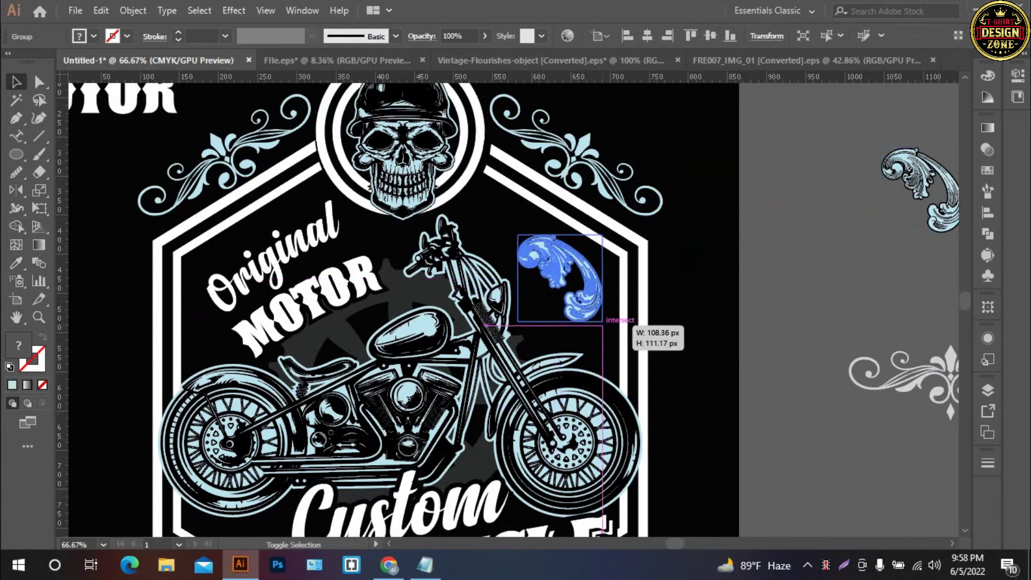
{"action": "key", "text": "ctrl+shift+a"}
{"action": "key", "text": "ctrl+0"}
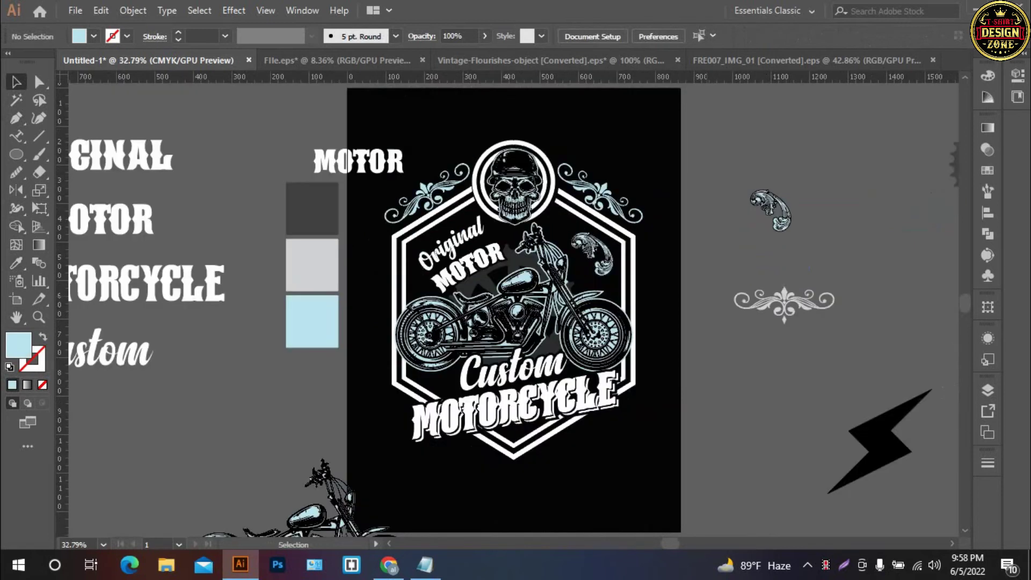
{"action": "scroll", "coordinate": [569, 384], "scroll_direction": "up", "scroll_amount": 1}
{"action": "scroll", "coordinate": [563, 376], "scroll_direction": "up", "scroll_amount": 1}
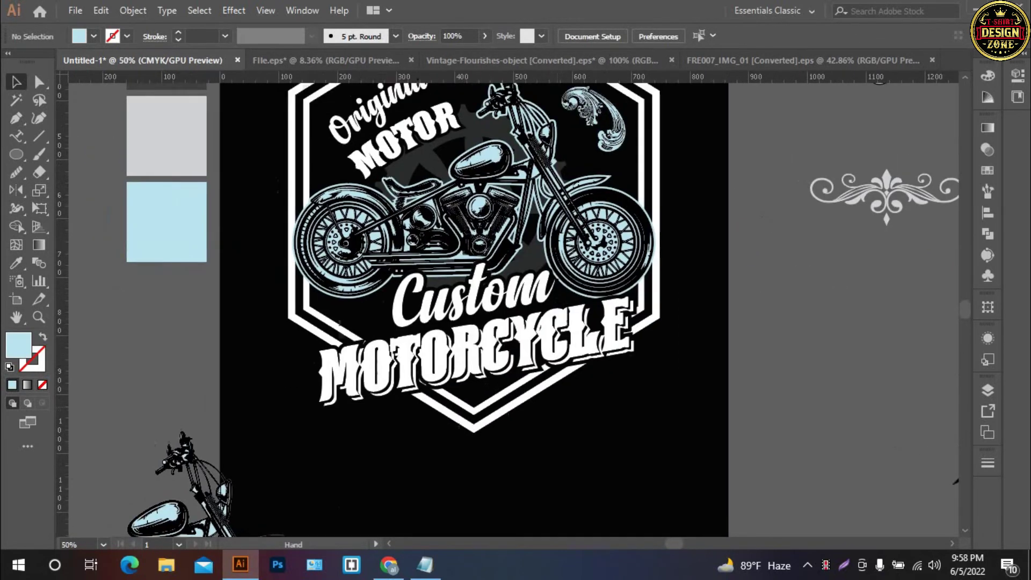
{"action": "scroll", "coordinate": [558, 365], "scroll_direction": "up", "scroll_amount": 1}
{"action": "scroll", "coordinate": [553, 355], "scroll_direction": "up", "scroll_amount": 1}
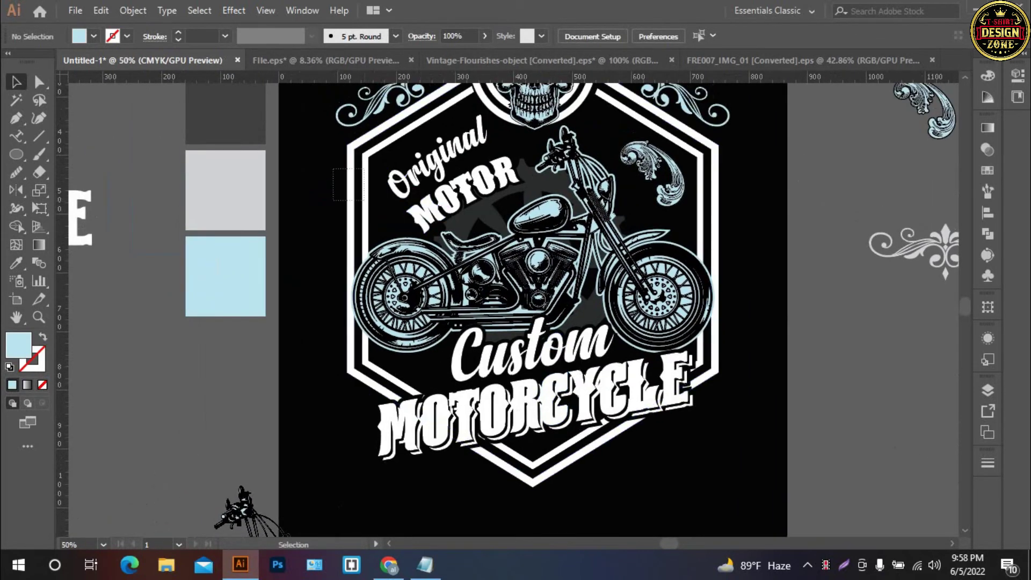
- Colour the hexagon outline group light blue
{"action": "left_click", "coordinate": [348, 203]}
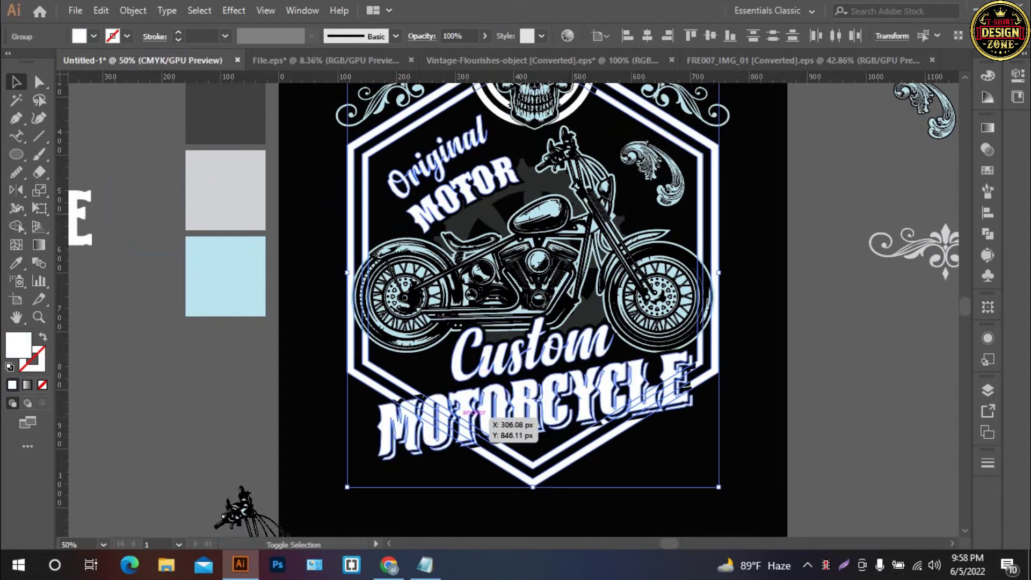
{"action": "key", "text": "i"}
{"action": "left_click", "coordinate": [226, 277]}
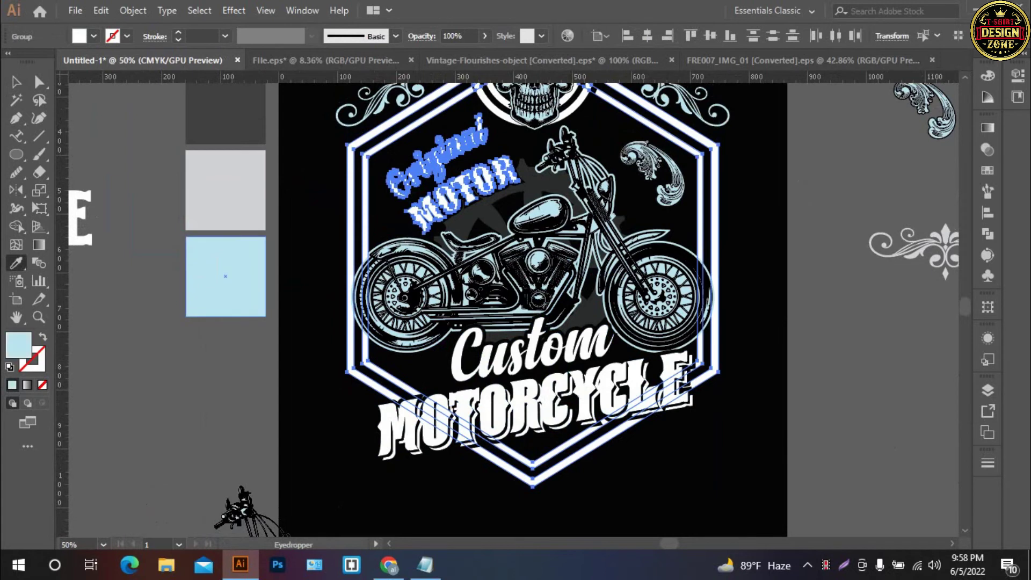
{"action": "key", "text": "v"}
{"action": "key", "text": "ctrl+shift+a"}
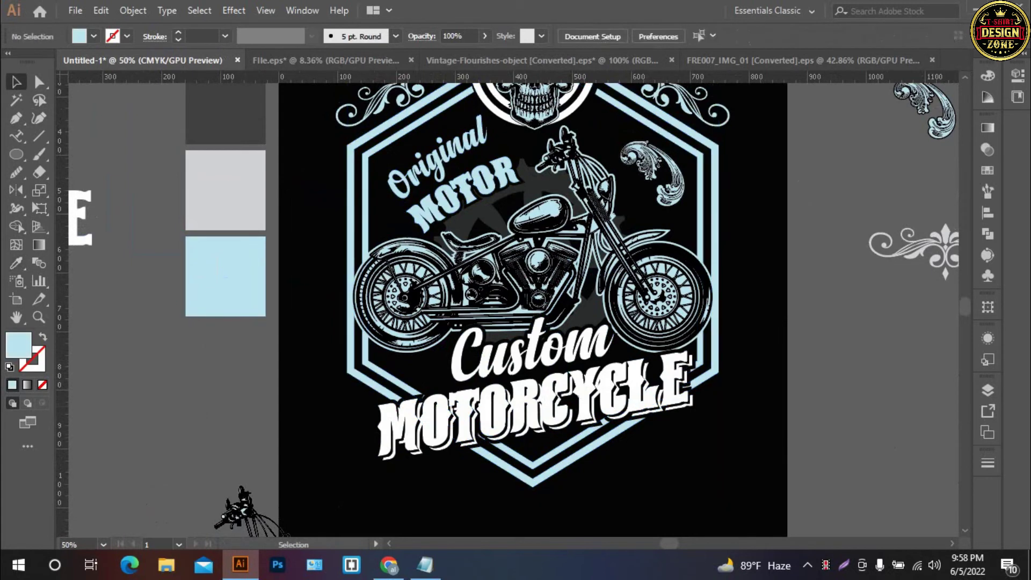
- Fill the MOTORCYCLE text with the light blue colour
{"action": "left_click", "coordinate": [425, 413]}
{"action": "key", "text": "i"}
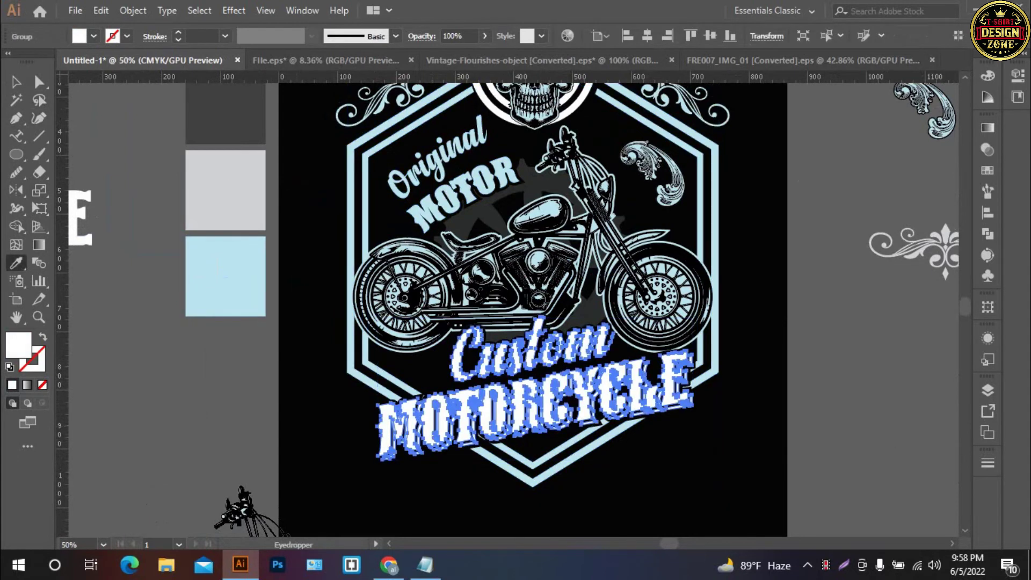
{"action": "left_click", "coordinate": [222, 236]}
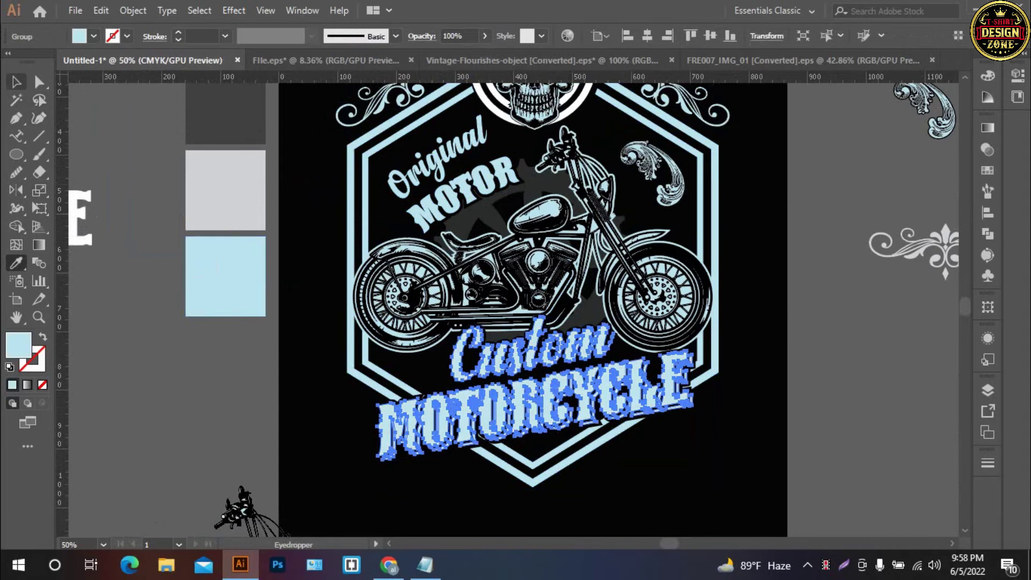
{"action": "key", "text": "v"}
{"action": "left_click", "coordinate": [279, 384]}
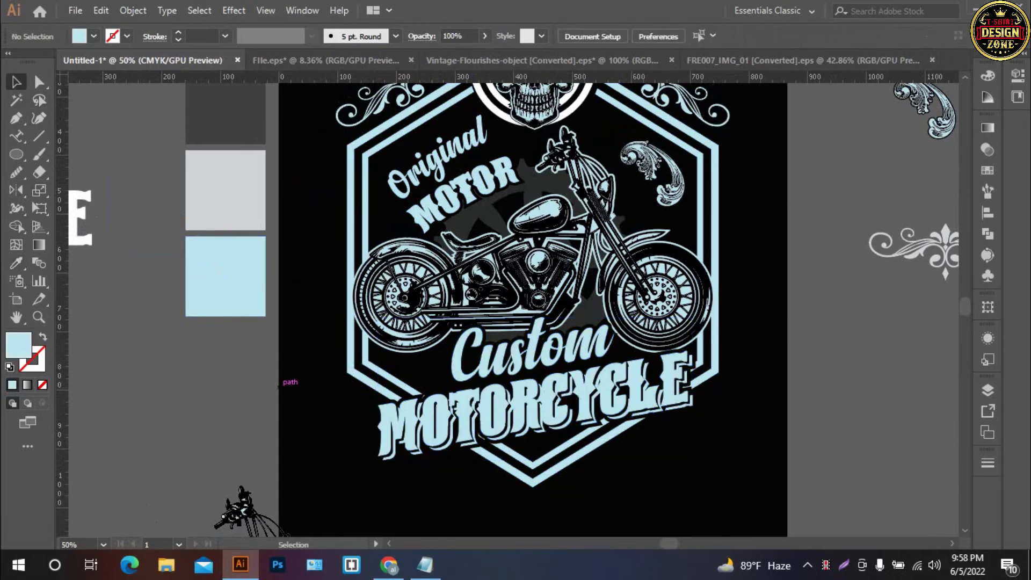
{"action": "key", "text": "ctrl+minus"}
{"action": "key", "text": "ctrl+minus"}
{"action": "key", "text": "ctrl+minus"}
{"action": "key", "text": "ctrl+0"}
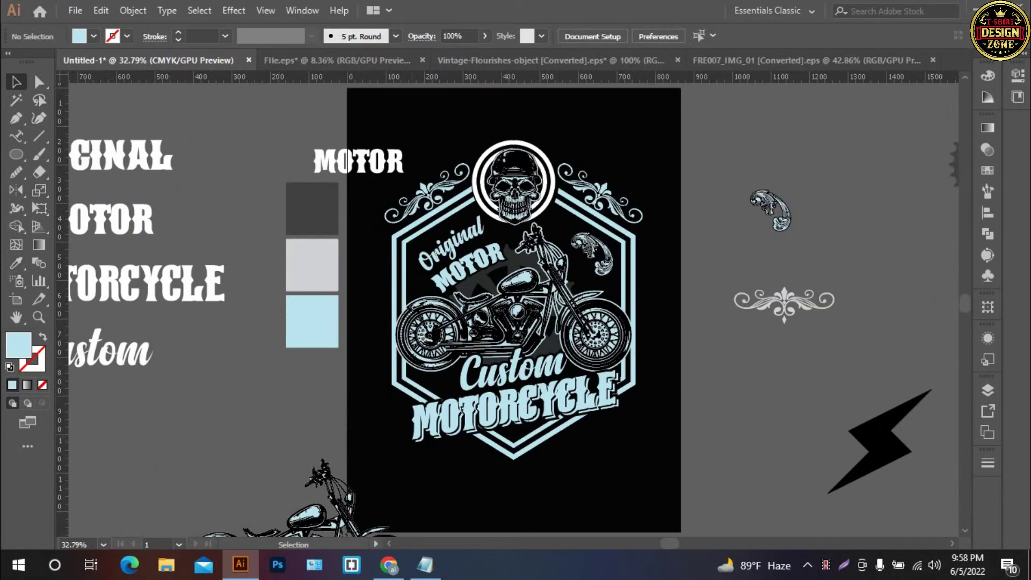
- Colour the rings around the skull light blue
{"action": "key", "text": "ctrl"}
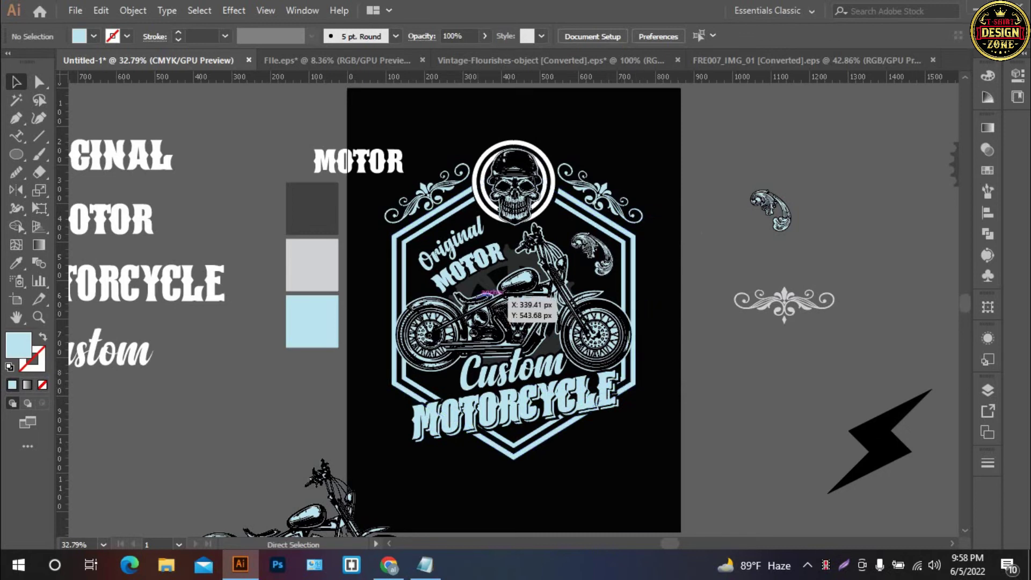
{"action": "key", "text": "ctrl+plus"}
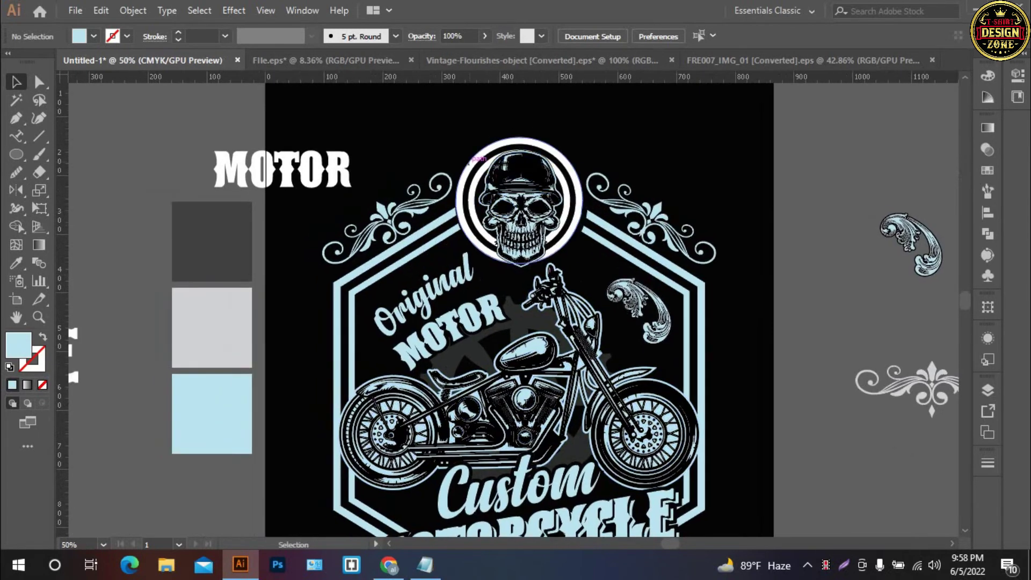
{"action": "left_click", "coordinate": [481, 154]}
{"action": "key", "text": "i"}
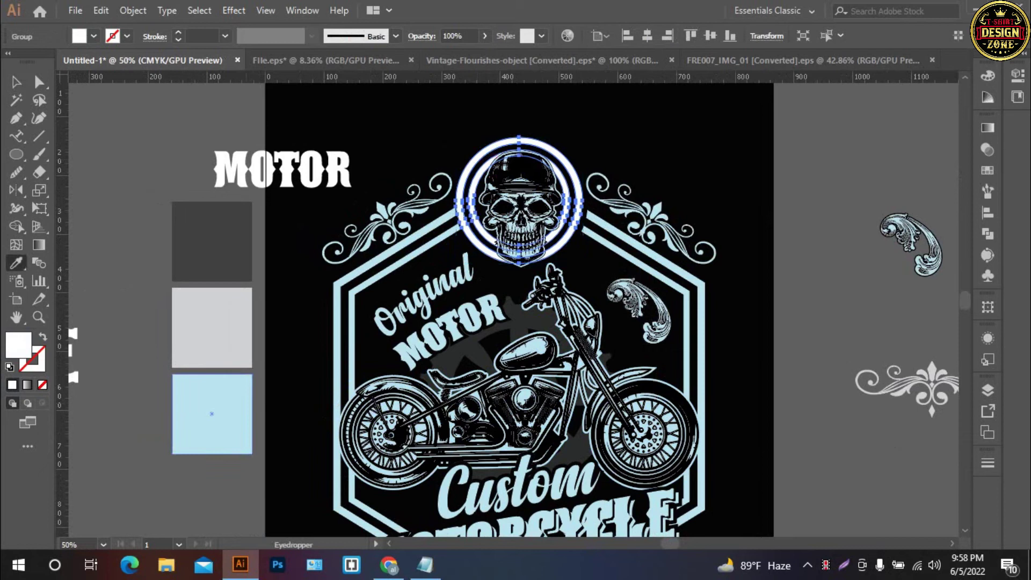
{"action": "left_click", "coordinate": [212, 414]}
{"action": "key", "text": "v"}
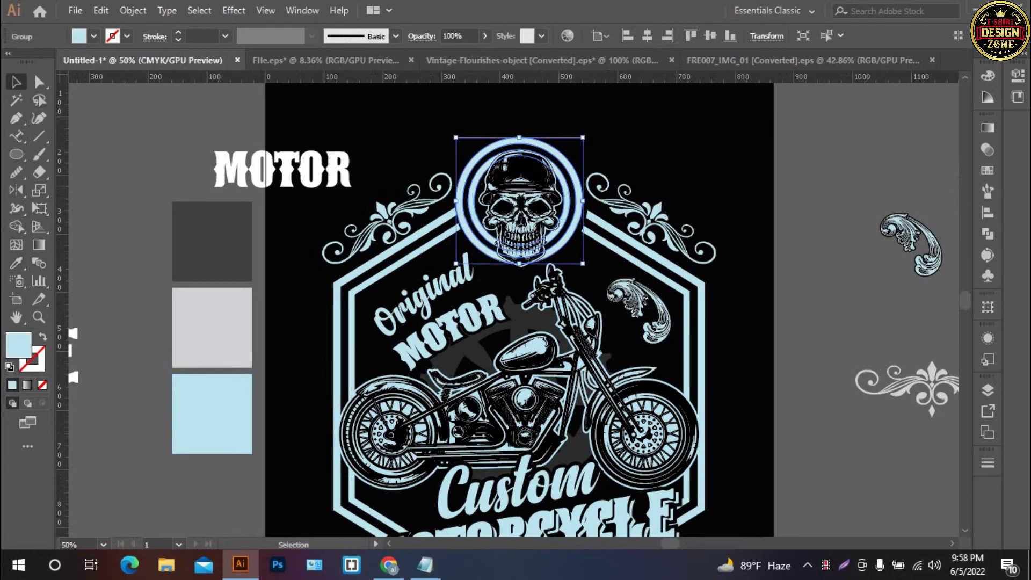
- Enlarge the Original text group slightly above MOTOR, then fit the artboard in view
{"action": "key", "text": "ctrl+shift+a"}
{"action": "left_click_drag", "start_coordinate": [537, 322], "coordinate": [458, 239]}
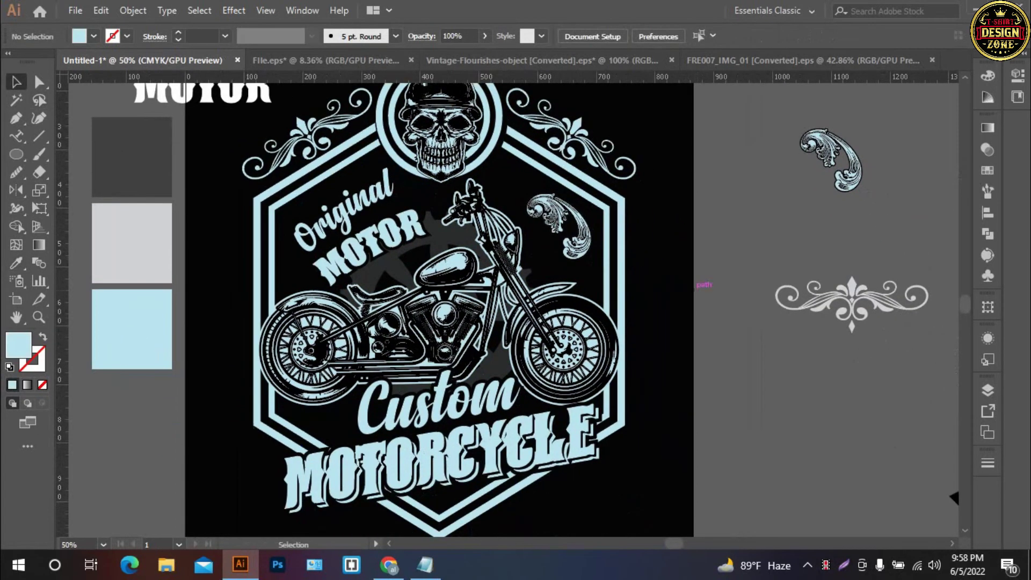
{"action": "left_click_drag", "start_coordinate": [166, 568], "coordinate": [75, 528]}
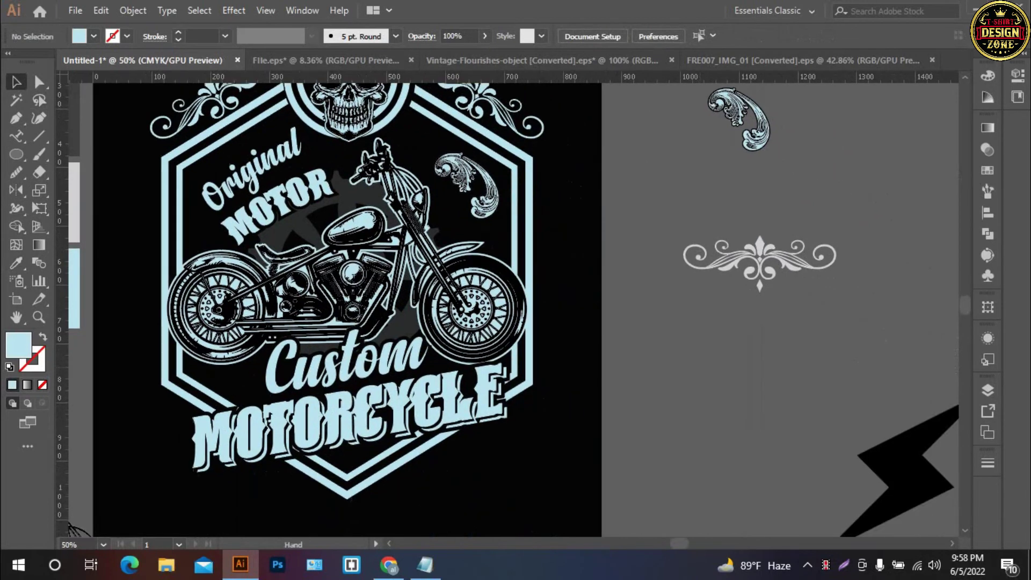
{"action": "key", "text": "ctrl+equal"}
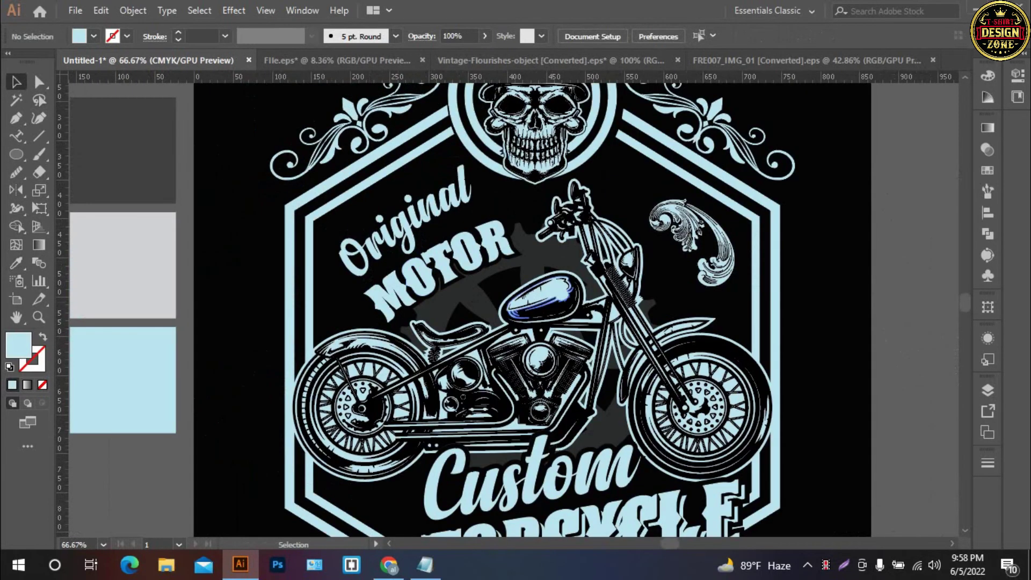
{"action": "left_click", "coordinate": [416, 215]}
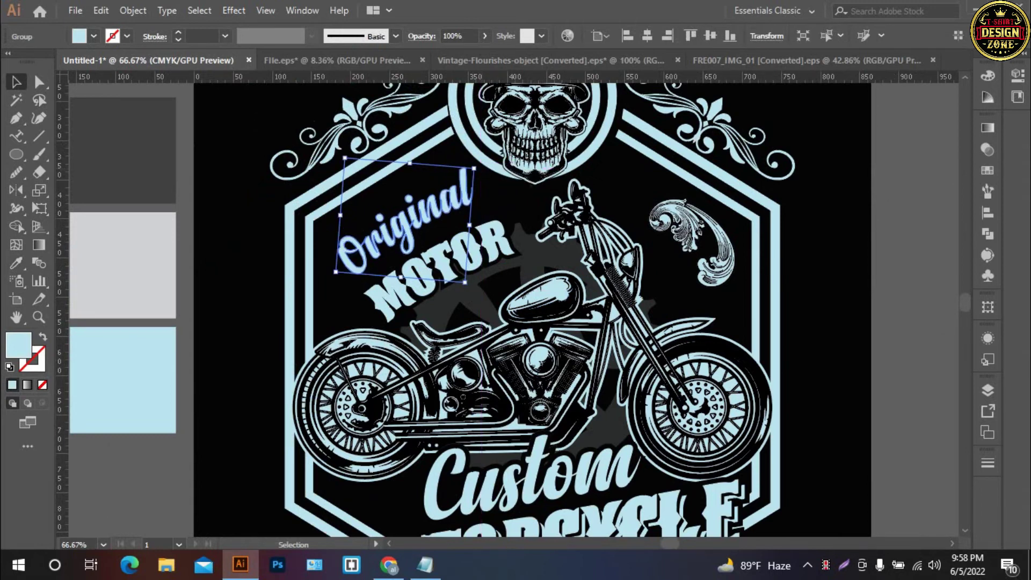
{"action": "key", "text": "ctrl+shift+a"}
{"action": "left_click", "coordinate": [485, 239]}
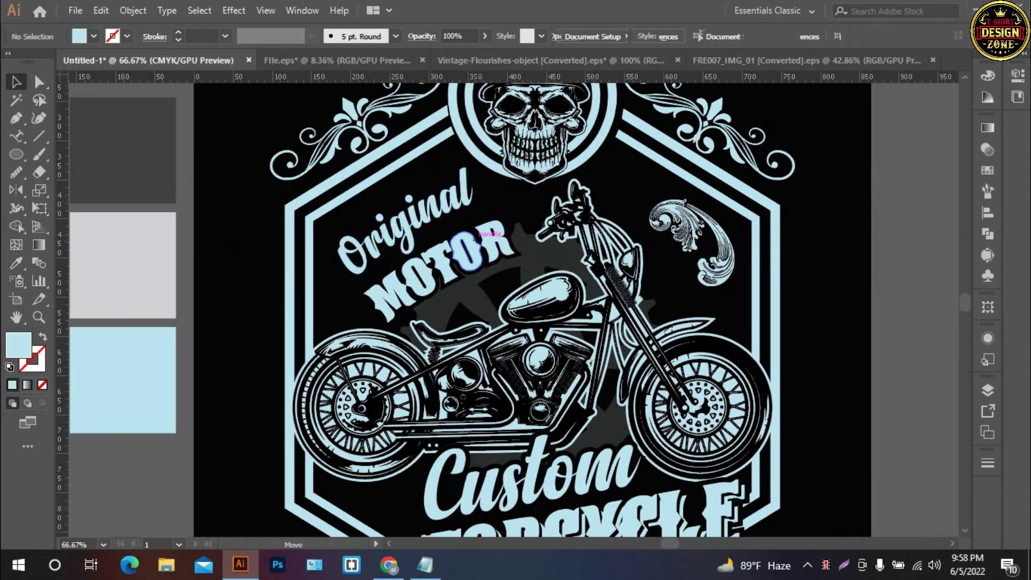
{"action": "key", "text": "ctrl+equal"}
{"action": "key", "text": "ctrl+equal"}
{"action": "key", "text": "ctrl+equal"}
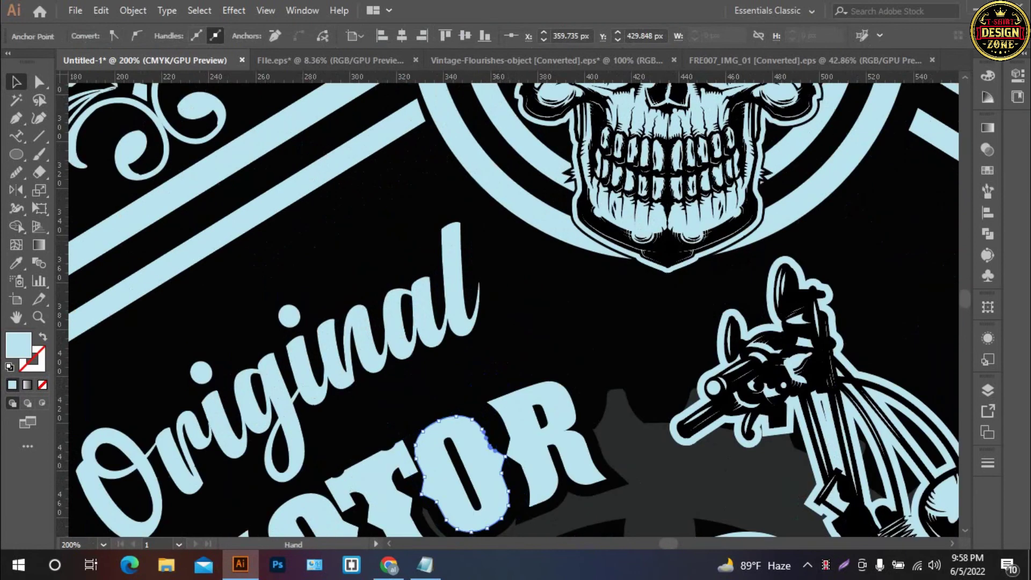
{"action": "scroll", "coordinate": [507, 304], "scroll_direction": "down", "scroll_amount": 2}
{"action": "left_click", "coordinate": [376, 301]}
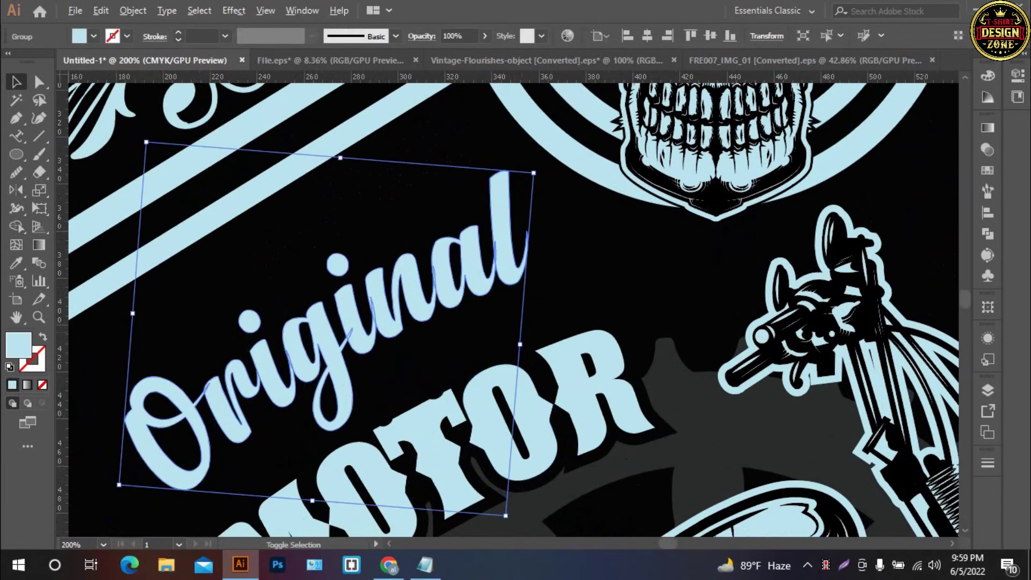
{"action": "left_click_drag", "start_coordinate": [520, 344], "coordinate": [530, 346]}
{"action": "key", "text": "ctrl+shift+a"}
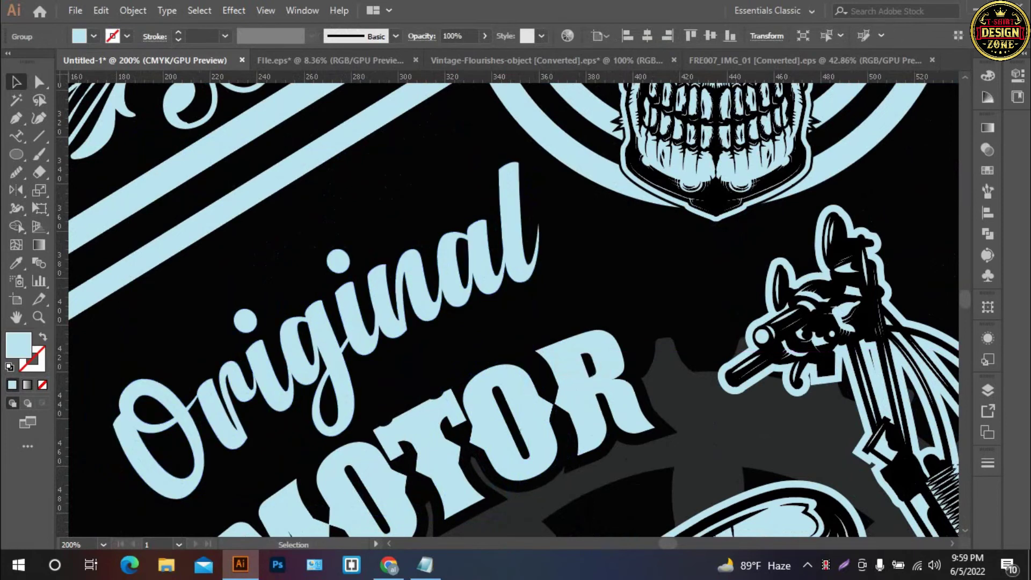
{"action": "key", "text": "ctrl+0"}
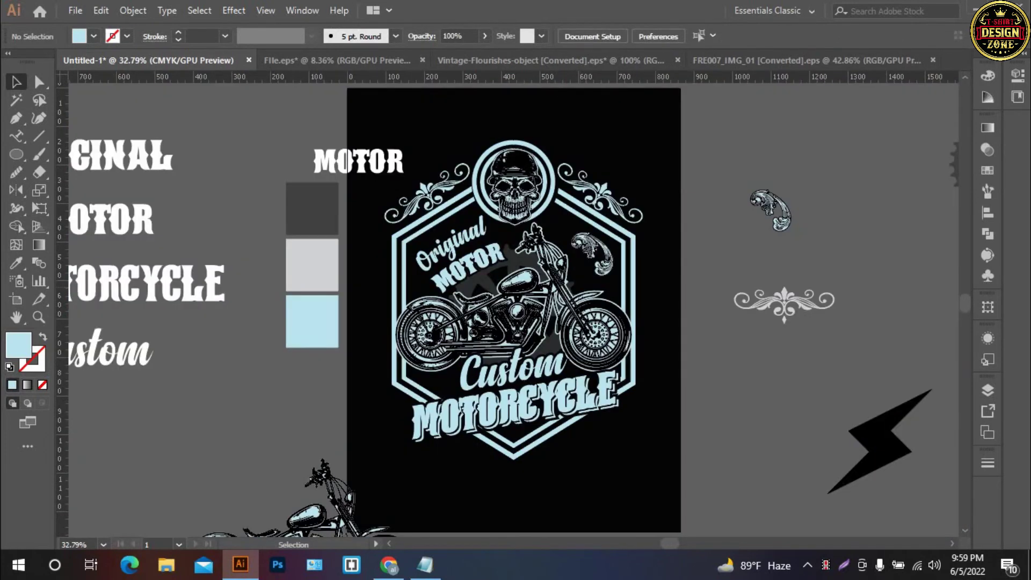
- Recolour the black lightning bolt light blue and shrink it to a small accent beside Custom
{"action": "left_click_drag", "start_coordinate": [508, 304], "coordinate": [496, 285]}
{"action": "left_click", "coordinate": [870, 424]}
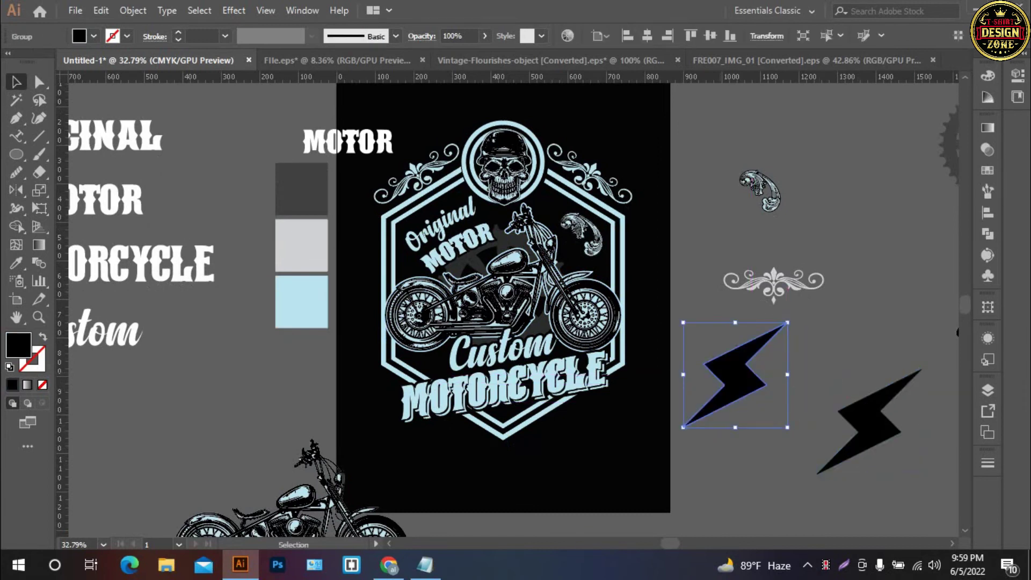
{"action": "key", "text": "i"}
{"action": "left_click", "coordinate": [300, 300]}
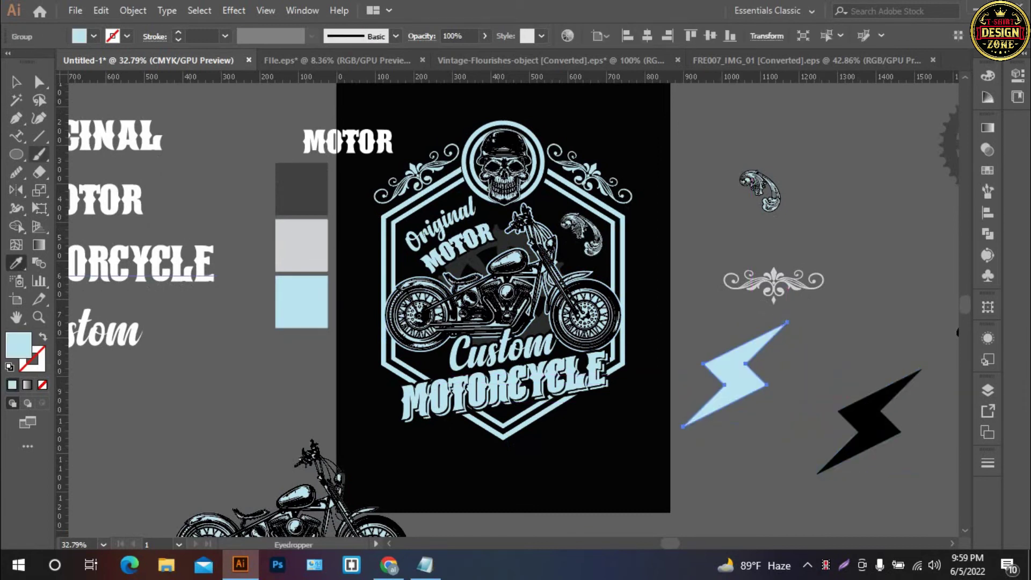
{"action": "key", "text": "v"}
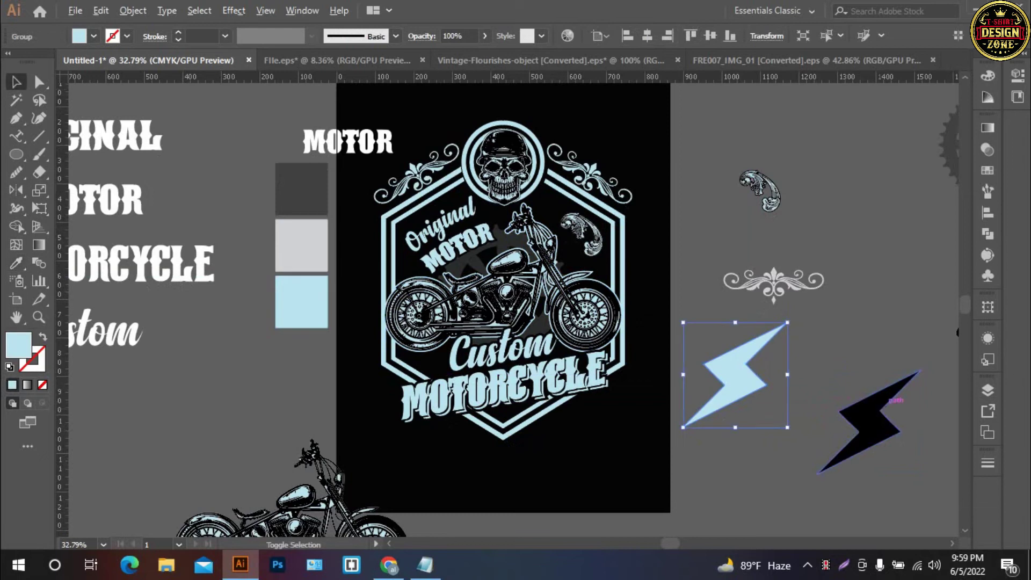
{"action": "left_click_drag", "start_coordinate": [787, 375], "coordinate": [434, 361]}
{"action": "key", "text": "ctrl+shift+a"}
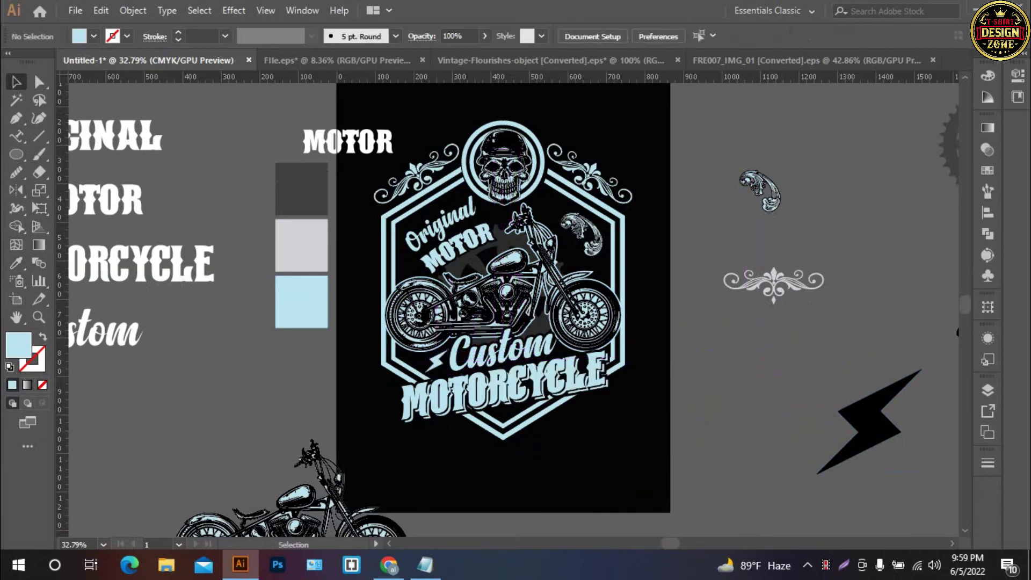
- Move a copy of the small bolt up beside the flourish
{"action": "left_click", "coordinate": [441, 354]}
{"action": "scroll", "coordinate": [477, 352], "scroll_direction": "down", "scroll_amount": 2}
{"action": "left_click", "coordinate": [478, 352]}
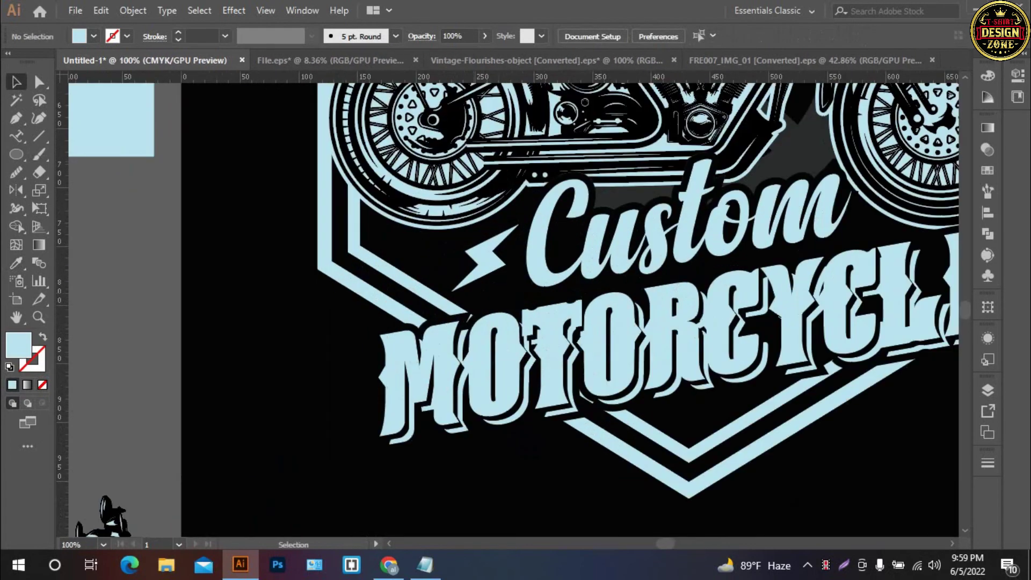
{"action": "left_click", "coordinate": [473, 271]}
{"action": "mouse_move", "coordinate": [471, 267]}
{"action": "left_mouse_down"}
{"action": "mouse_move", "coordinate": [291, 397]}
{"action": "mouse_move", "coordinate": [716, 130]}
{"action": "mouse_move", "coordinate": [549, 297]}
{"action": "mouse_move", "coordinate": [558, 115]}
{"action": "mouse_move", "coordinate": [601, 207]}
{"action": "left_mouse_up"}
{"action": "key", "text": "space"}
{"action": "mouse_move", "coordinate": [548, 188]}
{"action": "left_mouse_down"}
{"action": "mouse_move", "coordinate": [537, 180]}
{"action": "mouse_move", "coordinate": [553, 154]}
{"action": "mouse_move", "coordinate": [536, 178]}
{"action": "left_mouse_up"}
{"action": "key", "text": "a"}
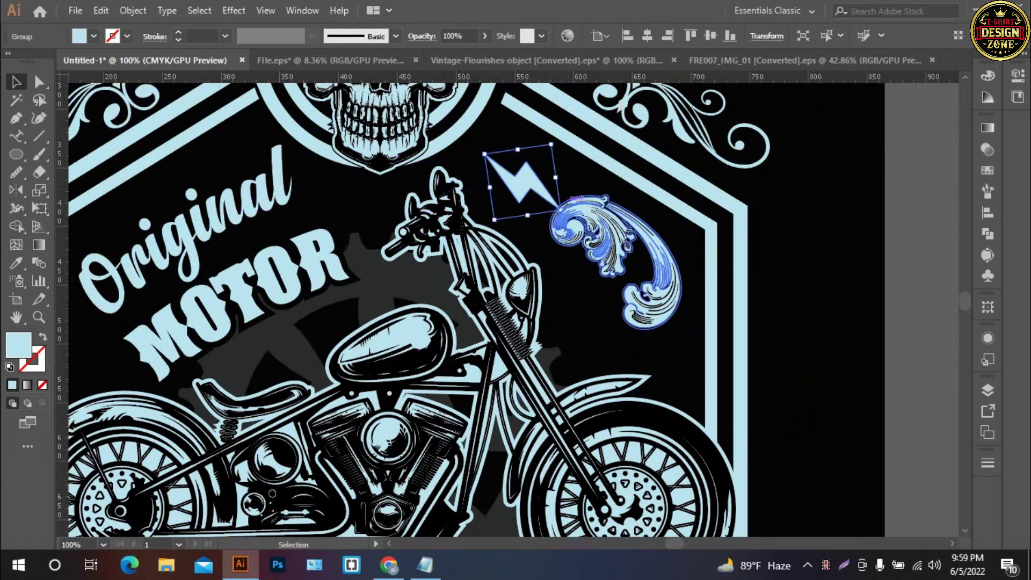
{"action": "key", "text": "v"}
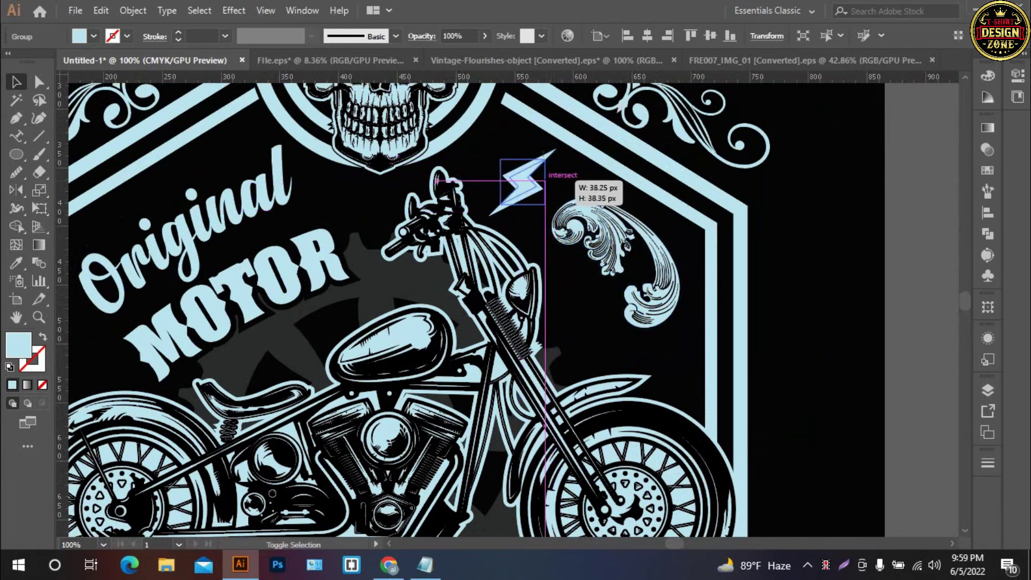
- Copy the bolt to below the flourish, then zoom in on the motorcycle artwork
{"action": "left_click", "coordinate": [519, 204]}
{"action": "mouse_move", "coordinate": [524, 182]}
{"action": "left_mouse_down"}
{"action": "mouse_move", "coordinate": [476, 133]}
{"action": "mouse_move", "coordinate": [629, 301]}
{"action": "left_mouse_up"}
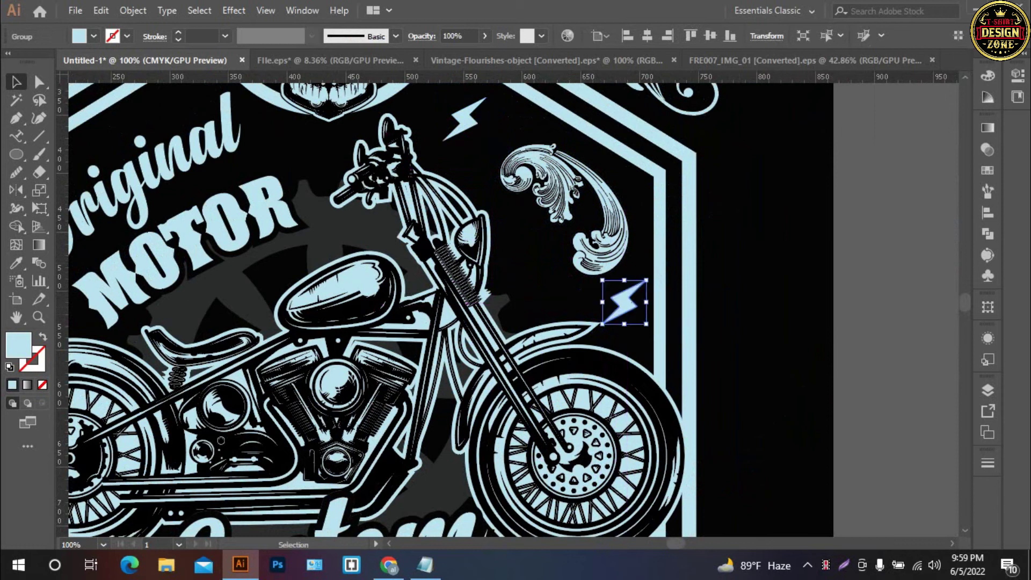
{"action": "key", "text": "ctrl+shift+a"}
{"action": "key", "text": "ctrl+0"}
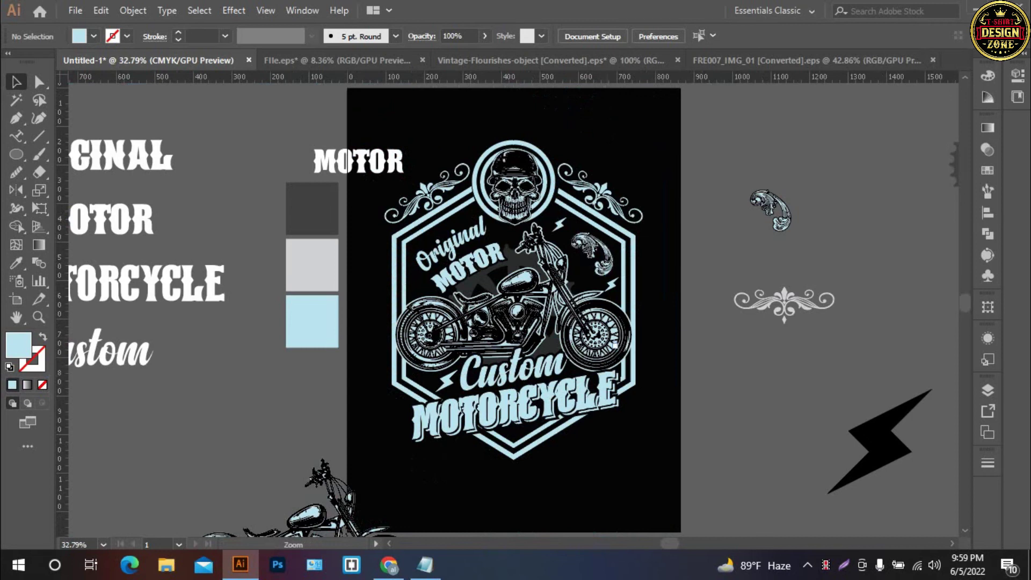
{"action": "left_click_drag", "start_coordinate": [616, 345], "coordinate": [800, 260]}
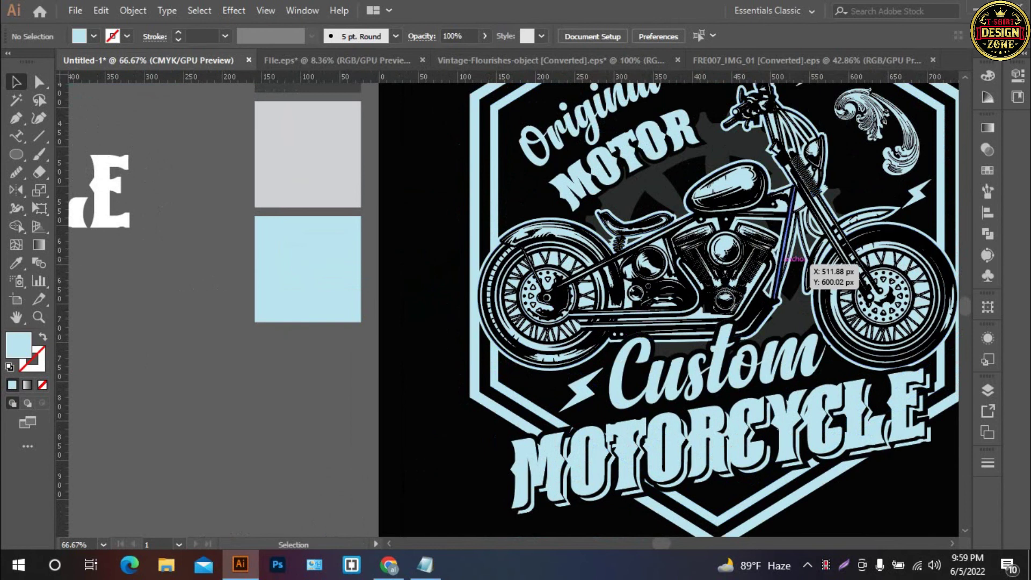
- Copy the right bolt to the left of MOTOR and rotate it slightly
{"action": "left_click_drag", "start_coordinate": [911, 193], "coordinate": [624, 189]}
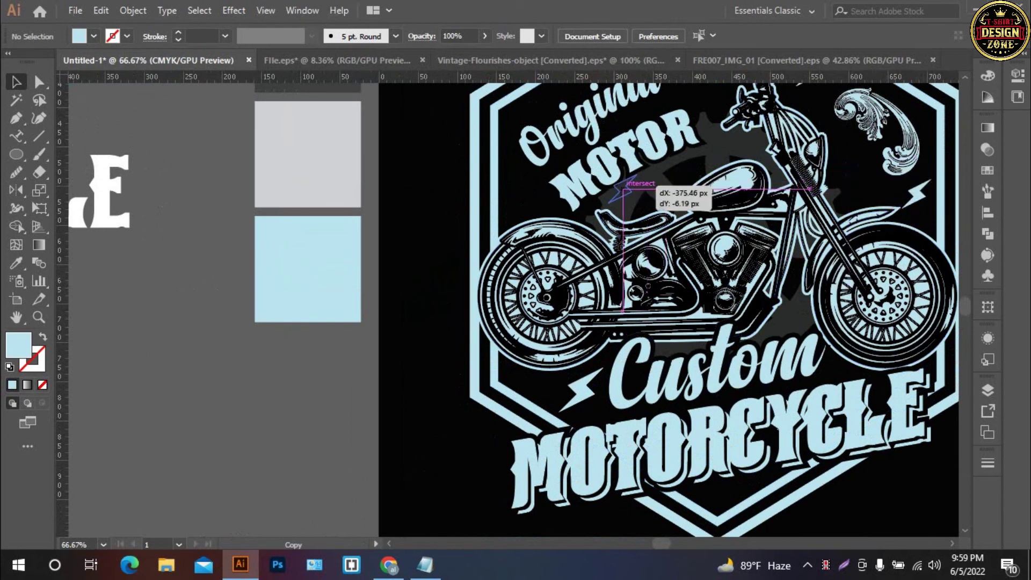
{"action": "left_click_drag", "start_coordinate": [624, 189], "coordinate": [532, 190]}
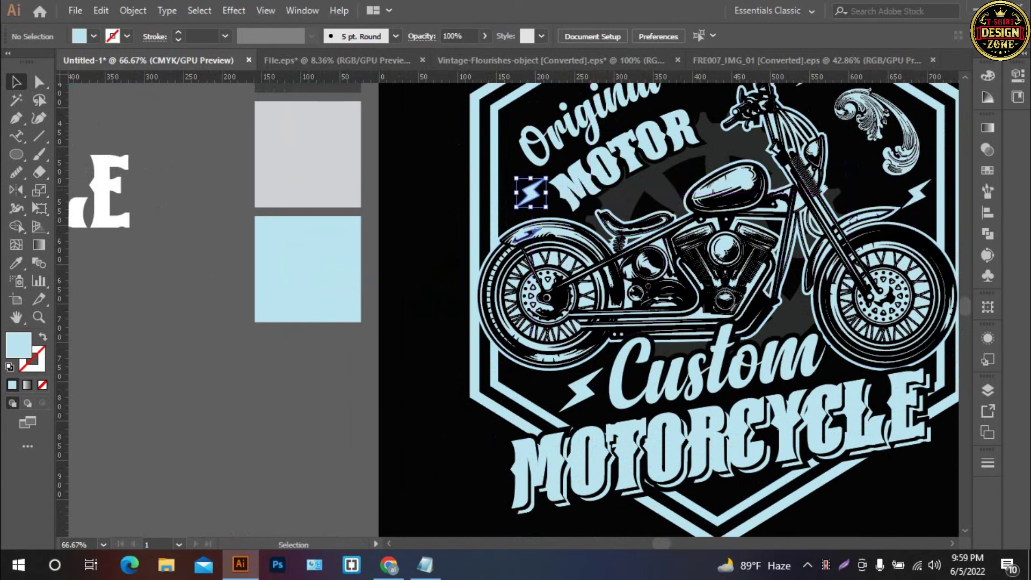
{"action": "key", "text": "z"}
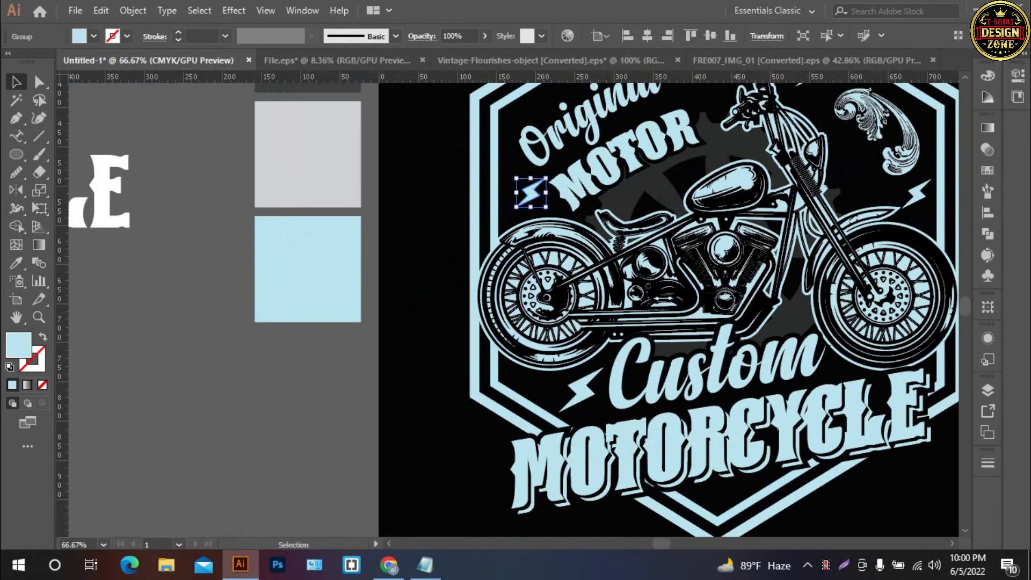
{"action": "left_click", "coordinate": [557, 228]}
{"action": "key", "text": "ctrl+equal"}
{"action": "key", "text": "v"}
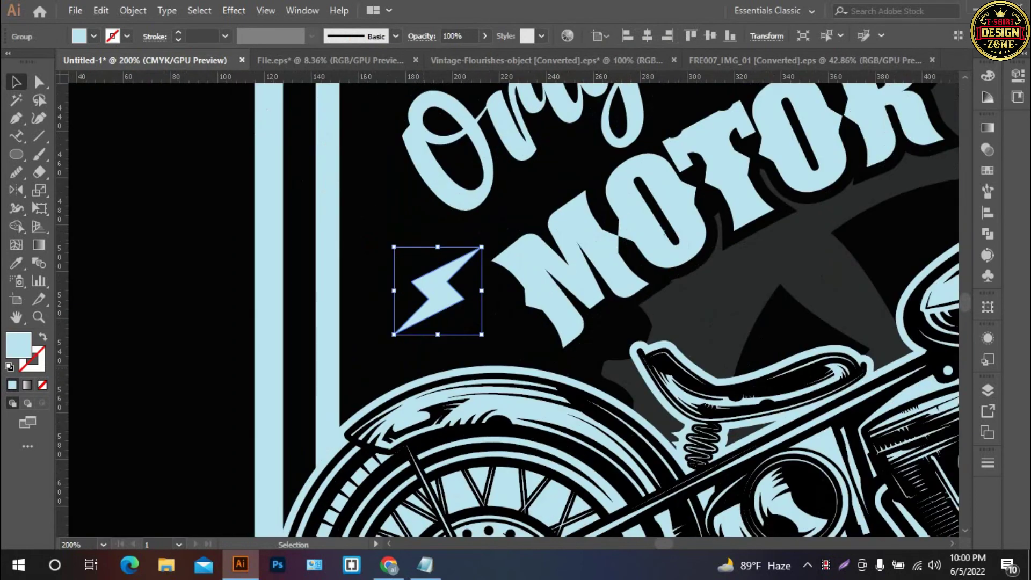
{"action": "left_click_drag", "start_coordinate": [487, 246], "coordinate": [473, 242]}
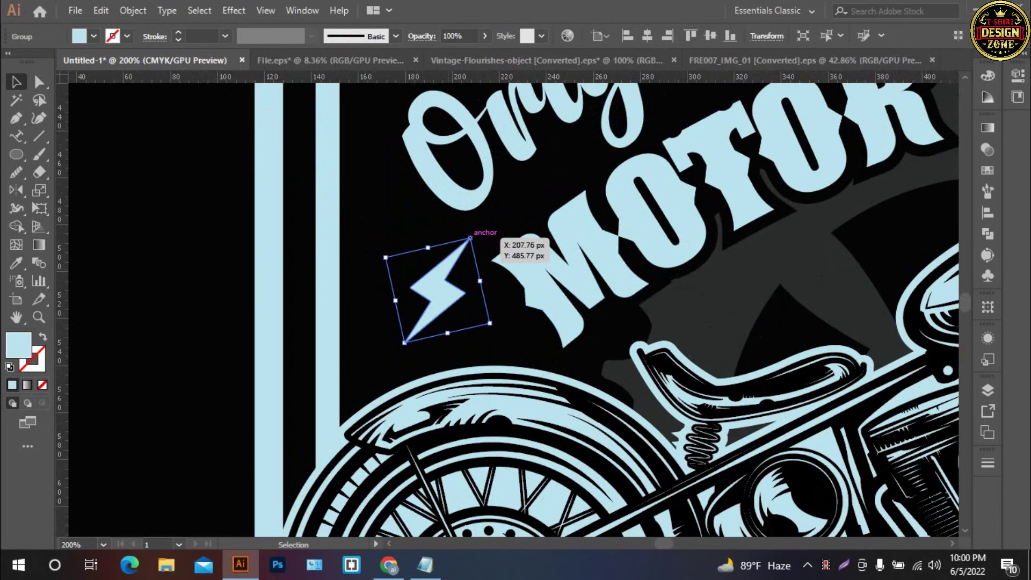
{"action": "left_click_drag", "start_coordinate": [429, 295], "coordinate": [424, 297]}
{"action": "key", "text": "ctrl+shift+a"}
- Mirror the bolt near the skull and slightly enlarge and shift it
{"action": "scroll", "coordinate": [559, 223], "scroll_direction": "down", "scroll_amount": 1}
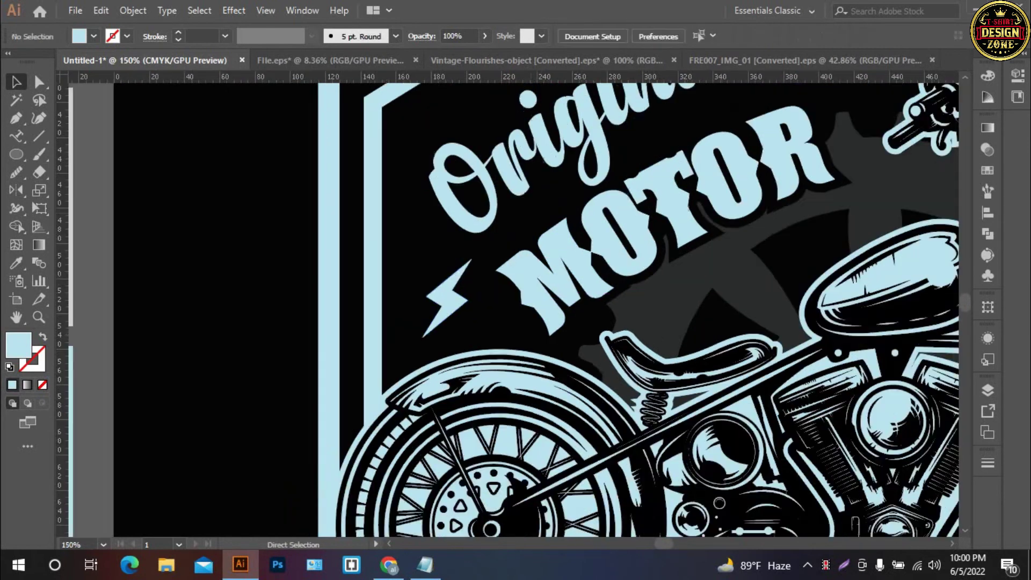
{"action": "scroll", "coordinate": [558, 223], "scroll_direction": "down", "scroll_amount": 1}
{"action": "scroll", "coordinate": [558, 223], "scroll_direction": "right", "scroll_amount": 3}
{"action": "left_click_drag", "start_coordinate": [553, 212], "coordinate": [436, 213]}
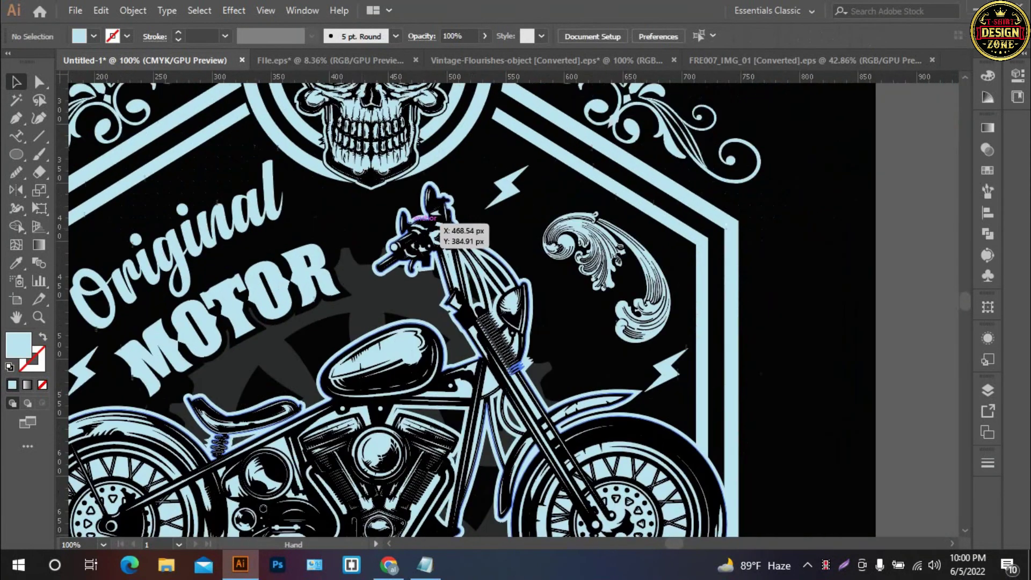
{"action": "right_click", "coordinate": [515, 188]}
{"action": "mouse_move", "coordinate": [591, 359]}
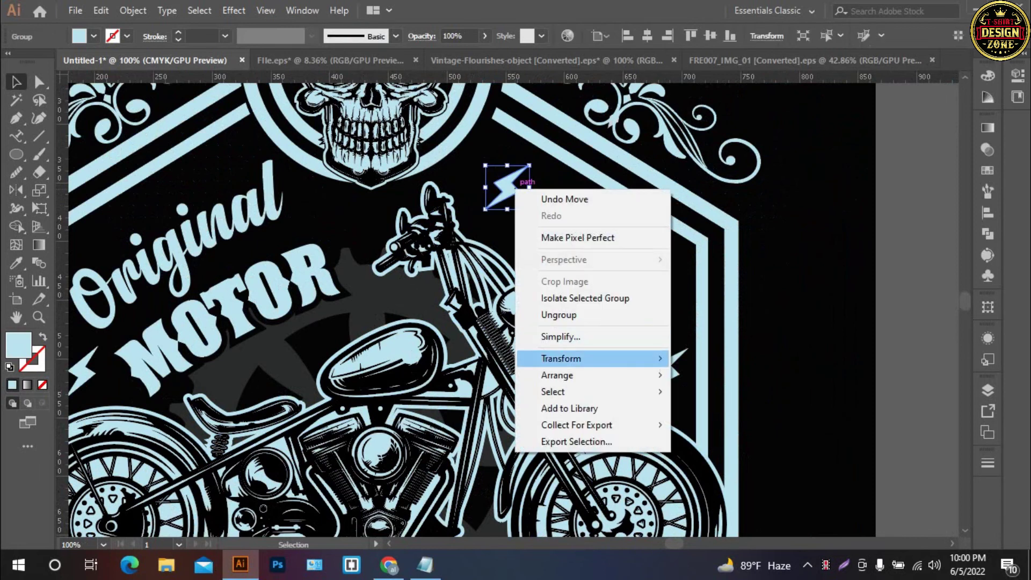
{"action": "left_click", "coordinate": [709, 413]}
{"action": "left_click", "coordinate": [520, 375]}
{"action": "left_click_drag", "start_coordinate": [529, 209], "coordinate": [537, 214]}
{"action": "key", "text": "ctrl+shift+a"}
- Delete the extra lower bolt and move another bolt below the flourish
{"action": "left_click_drag", "start_coordinate": [669, 371], "coordinate": [567, 324]}
{"action": "left_click", "coordinate": [567, 325]}
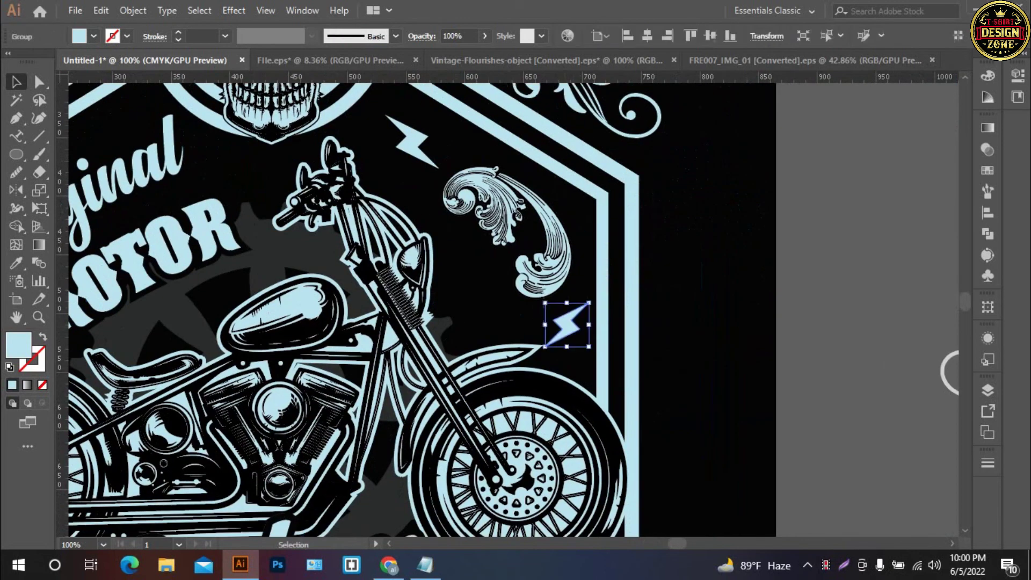
{"action": "key", "text": "Delete"}
{"action": "left_click_drag", "start_coordinate": [412, 141], "coordinate": [560, 331]}
{"action": "key", "text": "ctrl+shift+a"}
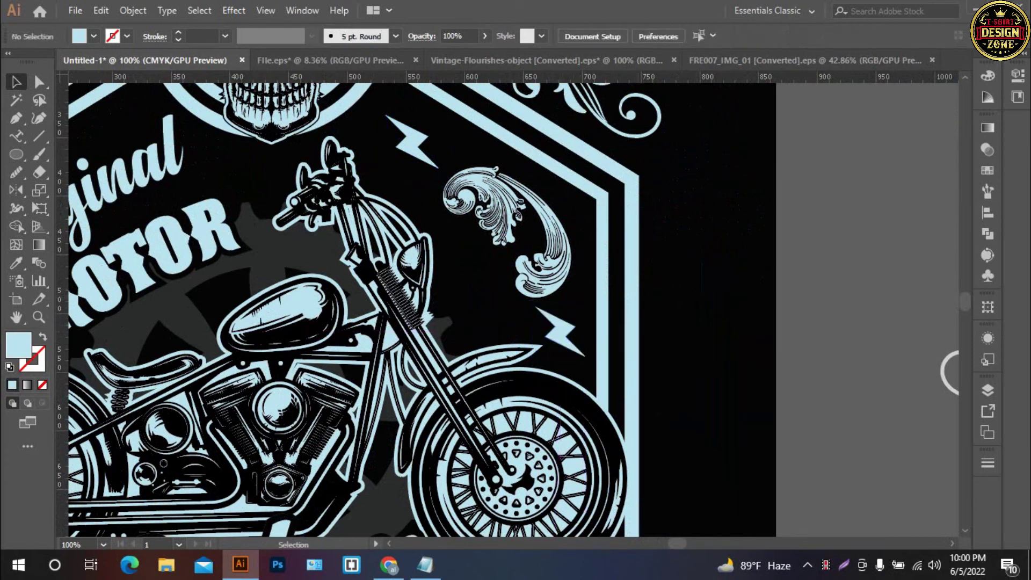
{"action": "mouse_move", "coordinate": [170, 247]}
{"action": "left_mouse_down"}
{"action": "mouse_move", "coordinate": [451, 214]}
{"action": "mouse_move", "coordinate": [456, 229]}
{"action": "left_mouse_up"}
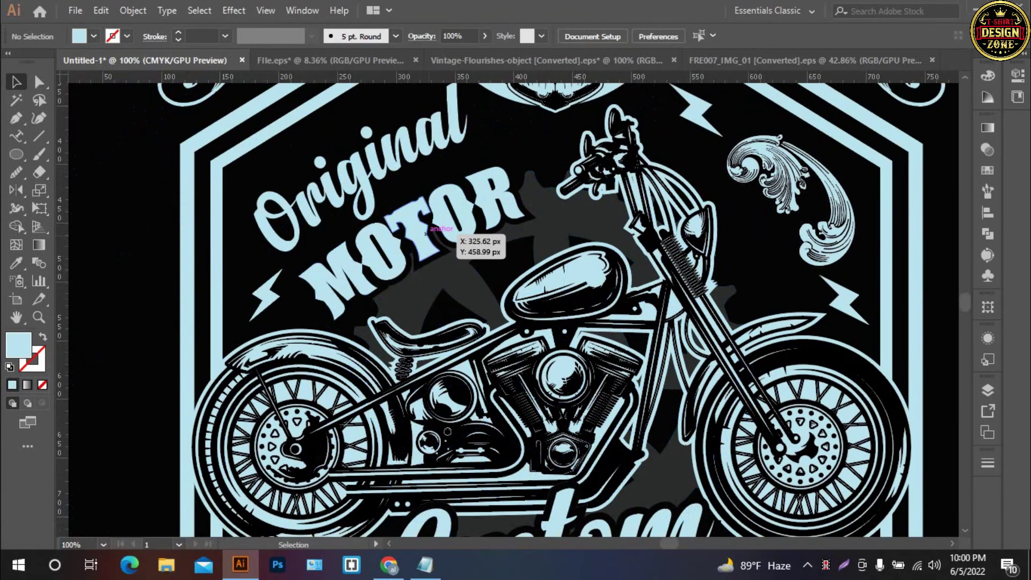
- Draw a curve along the Original lettering with a thicker, tapered swoosh width profile
{"action": "key", "text": "p"}
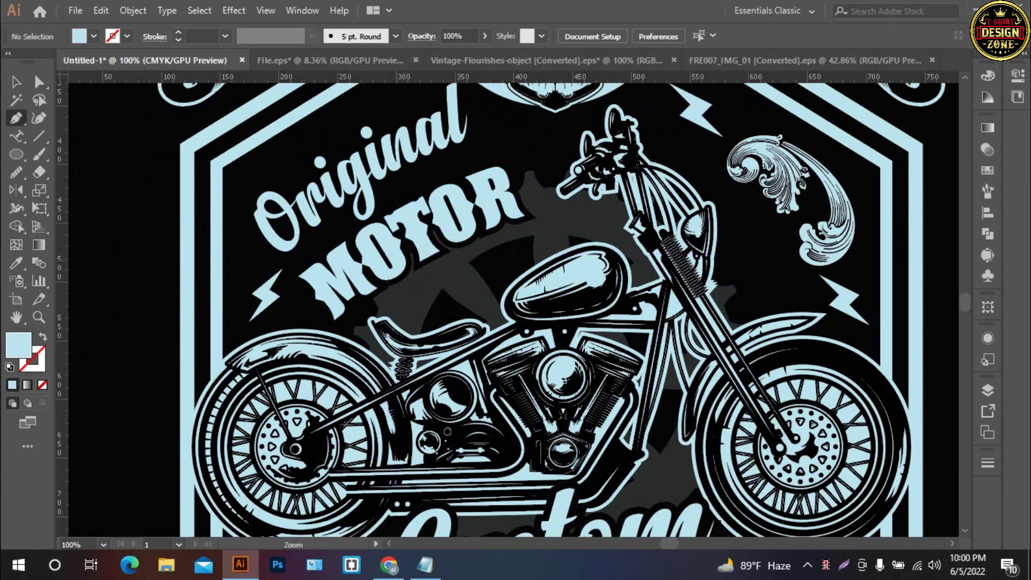
{"action": "scroll", "coordinate": [416, 245], "scroll_direction": "up", "scroll_amount": 1}
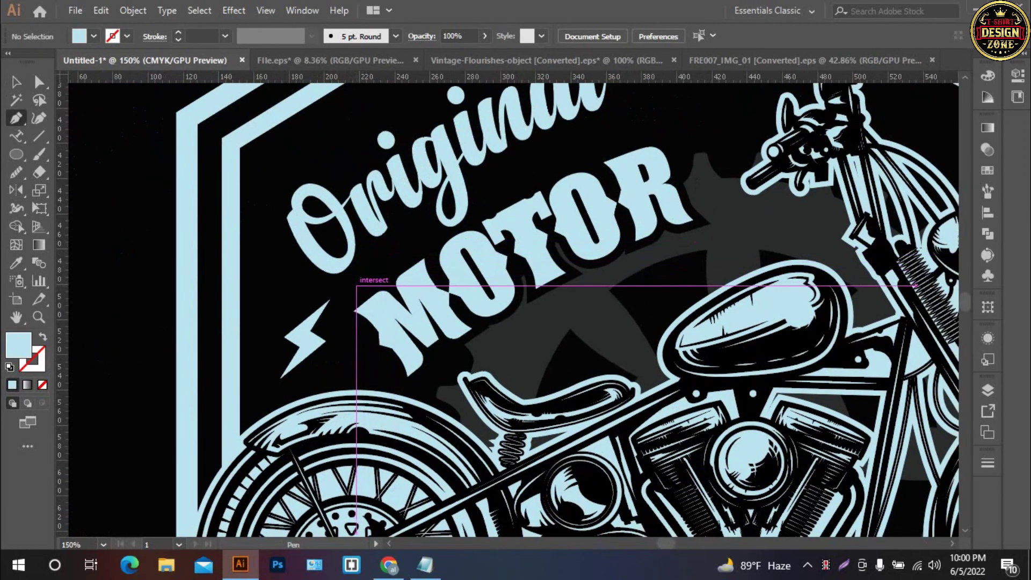
{"action": "left_click", "coordinate": [354, 286]}
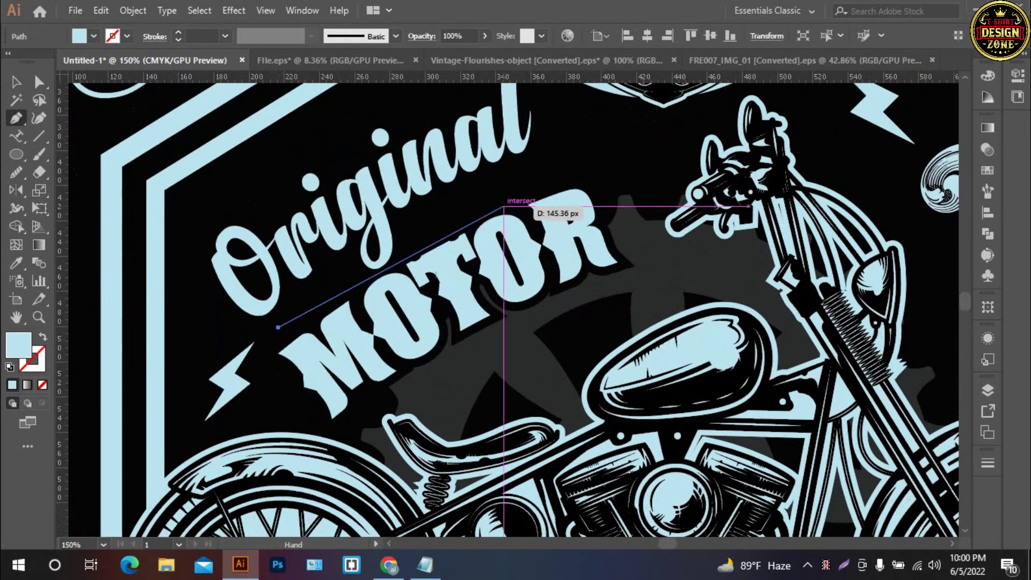
{"action": "left_click_drag", "start_coordinate": [540, 181], "coordinate": [676, 138]}
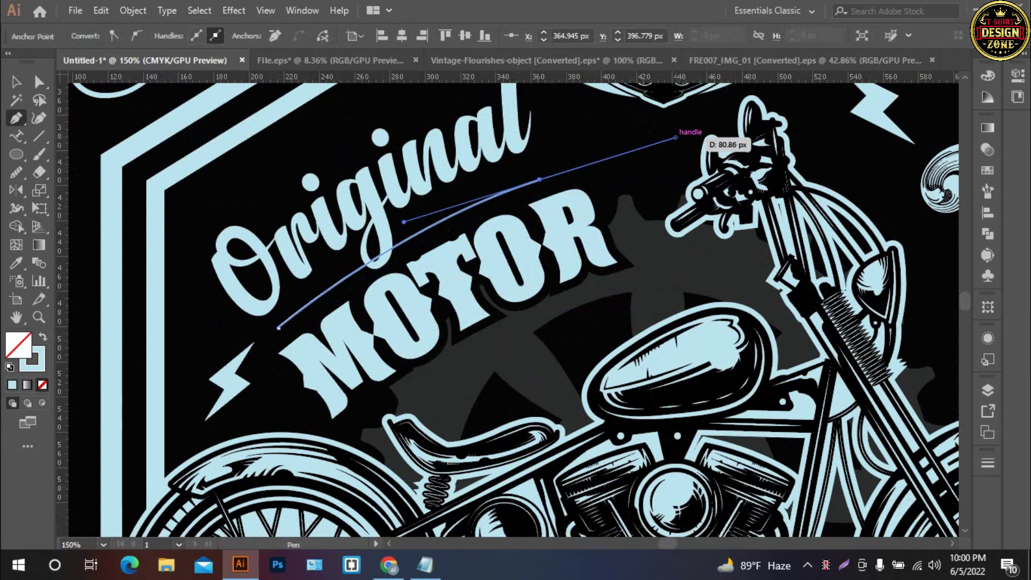
{"action": "key", "text": "v"}
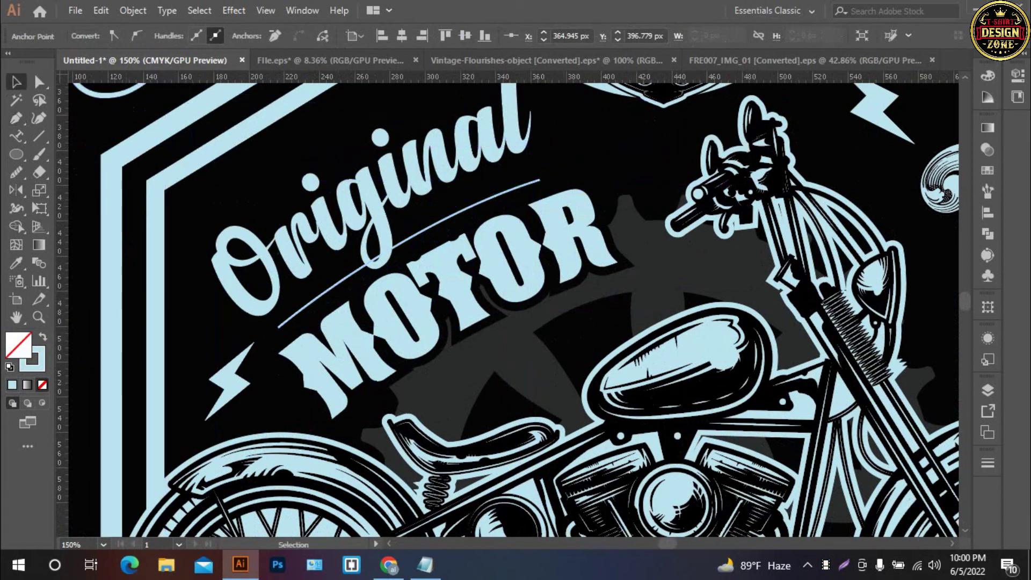
{"action": "key", "text": "Up"}
{"action": "key", "text": "Up"}
{"action": "key", "text": "Up"}
{"action": "key", "text": "Up"}
{"action": "key", "text": "Up"}
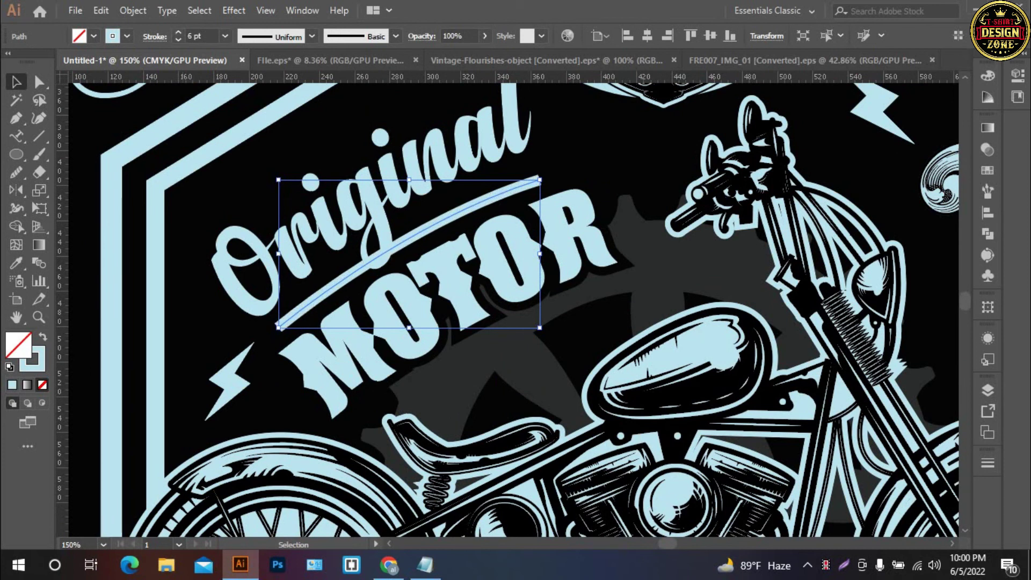
{"action": "left_click", "coordinate": [312, 36]}
{"action": "left_click", "coordinate": [263, 84]}
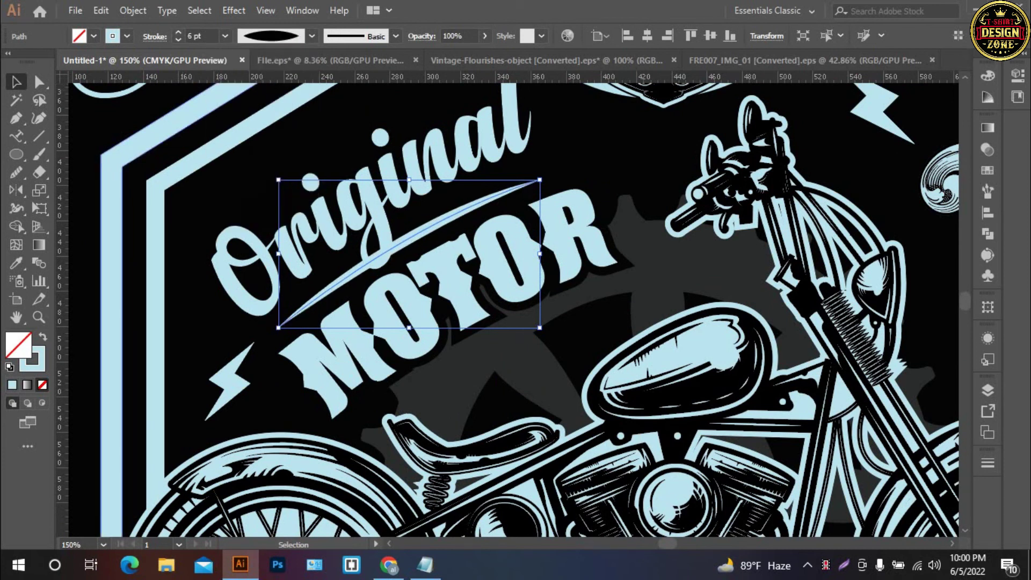
{"action": "left_click", "coordinate": [178, 40]}
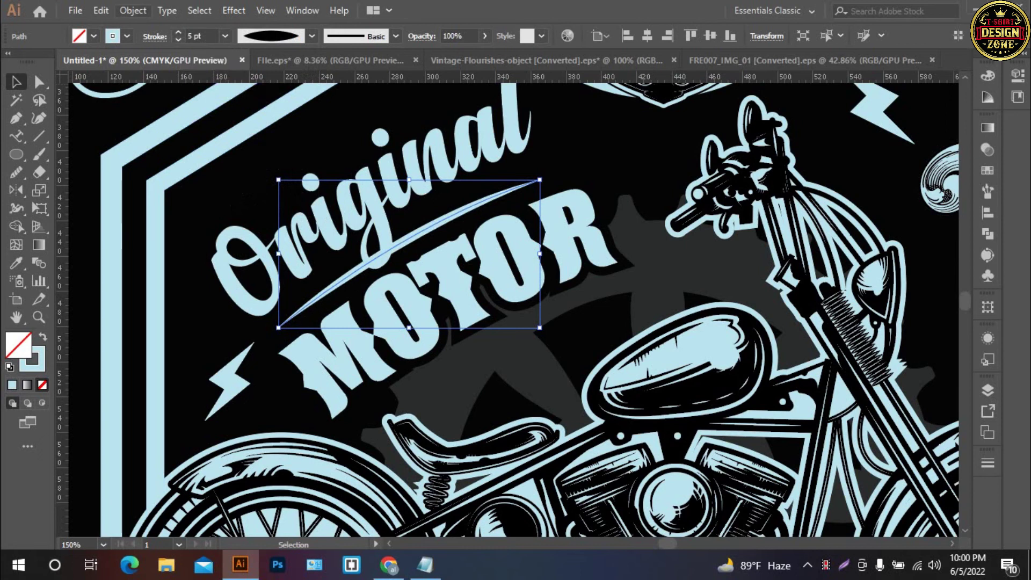
- Expand the tapered stroke into a filled shape and place a copy above Original
{"action": "left_click", "coordinate": [133, 10]}
{"action": "left_click", "coordinate": [177, 198]}
{"action": "key", "text": "ctrl+shift+a"}
{"action": "left_click_drag", "start_coordinate": [508, 303], "coordinate": [564, 363]}
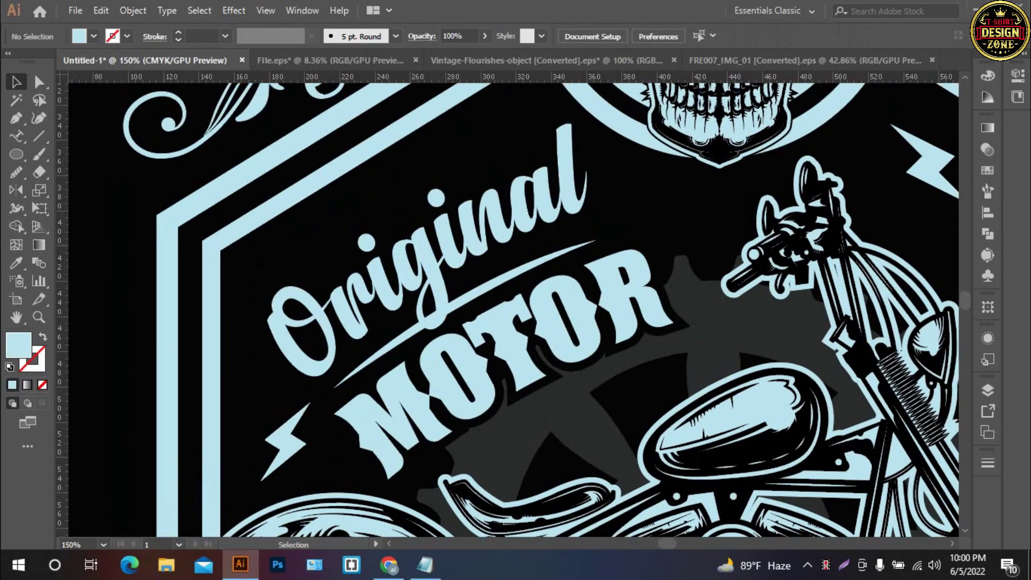
{"action": "mouse_move", "coordinate": [509, 278]}
{"action": "left_mouse_down"}
{"action": "mouse_move", "coordinate": [446, 171]}
{"action": "mouse_move", "coordinate": [459, 155]}
{"action": "left_mouse_up"}
{"action": "key", "text": "ctrl+shift+a"}
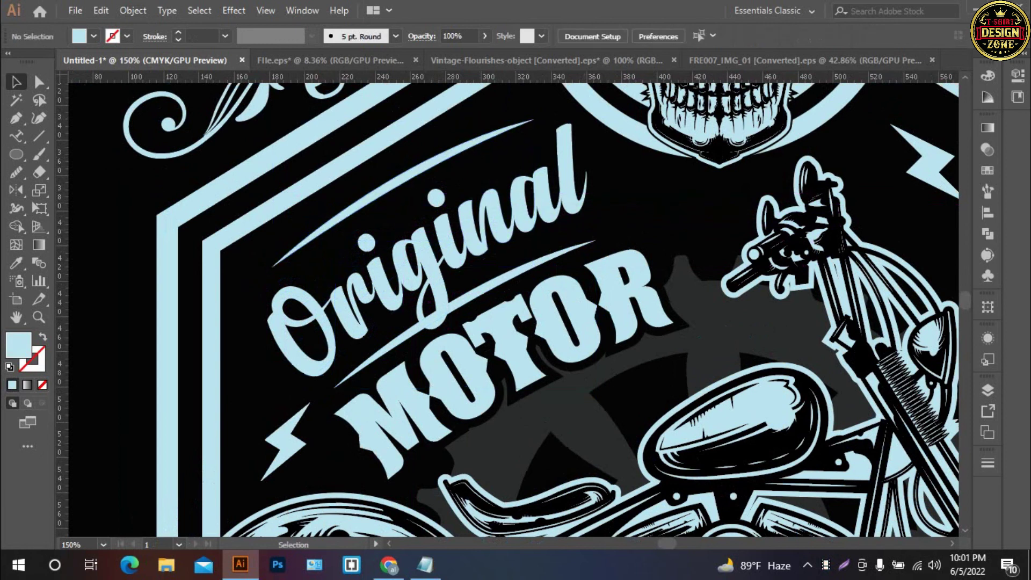
{"action": "key", "text": "ctrl+0"}
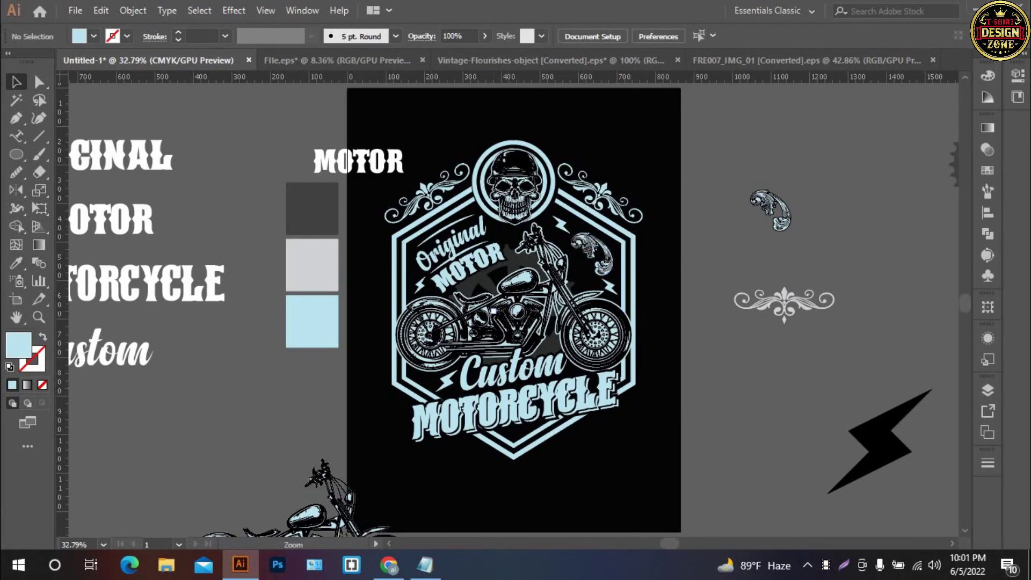
- Erase a gap in the lower swoosh where it crosses the g of Original
{"action": "scroll", "coordinate": [455, 296], "scroll_direction": "up", "scroll_amount": 1}
{"action": "scroll", "coordinate": [455, 296], "scroll_direction": "up", "scroll_amount": 1}
{"action": "scroll", "coordinate": [478, 239], "scroll_direction": "up", "scroll_amount": 1}
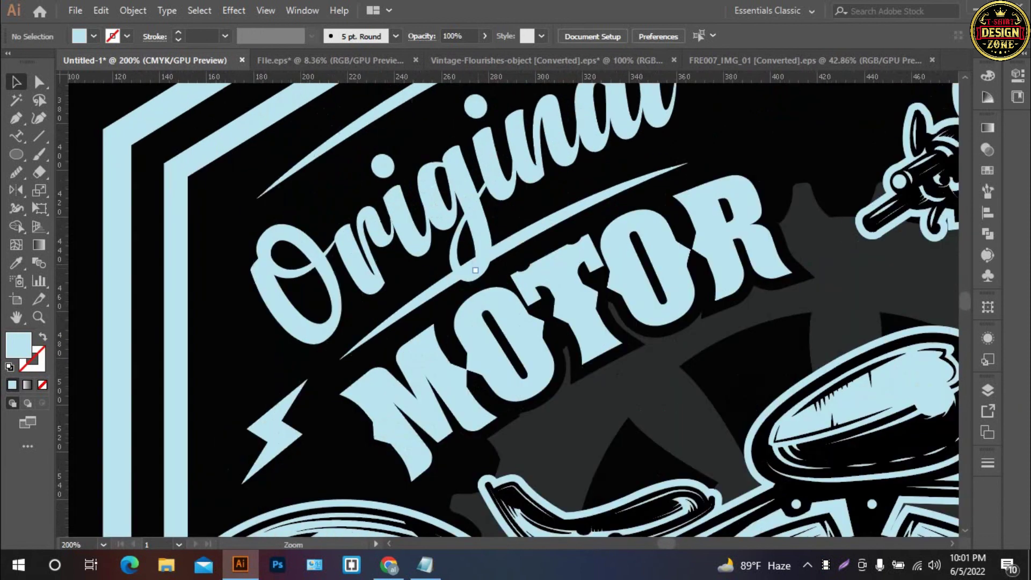
{"action": "scroll", "coordinate": [479, 239], "scroll_direction": "up", "scroll_amount": 1}
{"action": "left_click", "coordinate": [537, 329]}
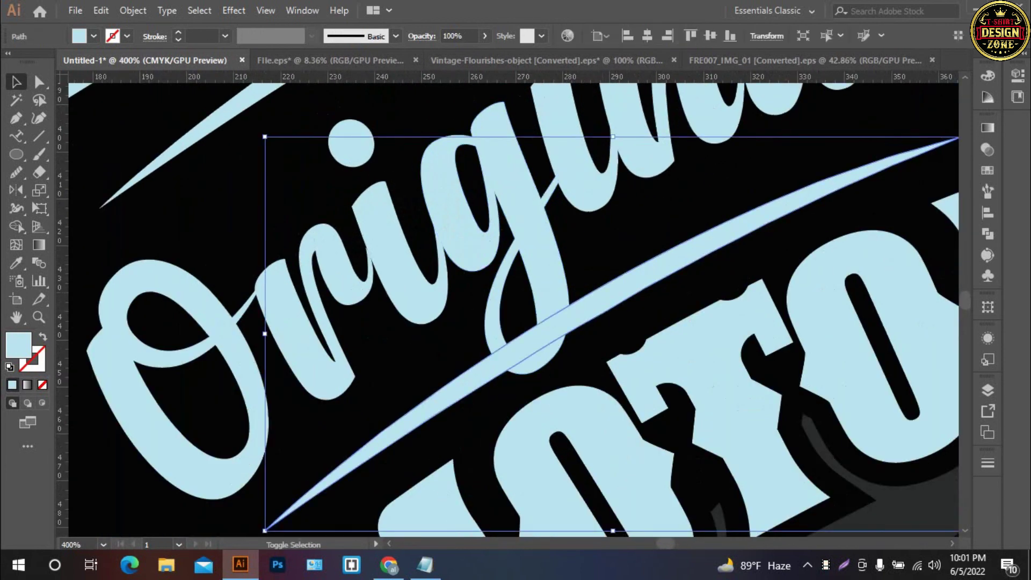
{"action": "key", "text": "shift+e"}
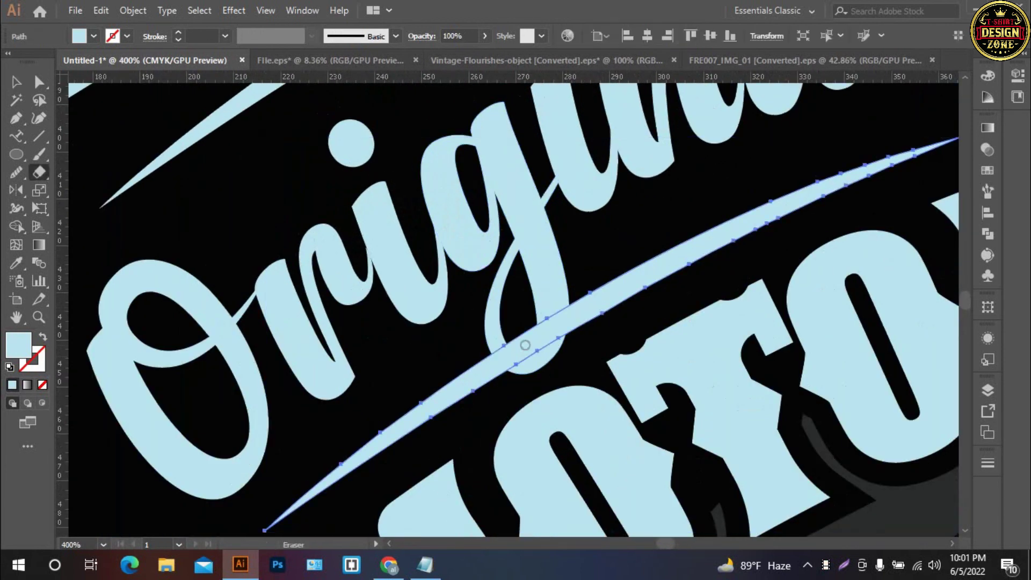
{"action": "key", "text": "bracketright"}
{"action": "key", "text": "bracketright"}
{"action": "key", "text": "bracketright"}
{"action": "key", "text": "bracketright"}
{"action": "key", "text": "bracketright"}
{"action": "key", "text": "bracketright"}
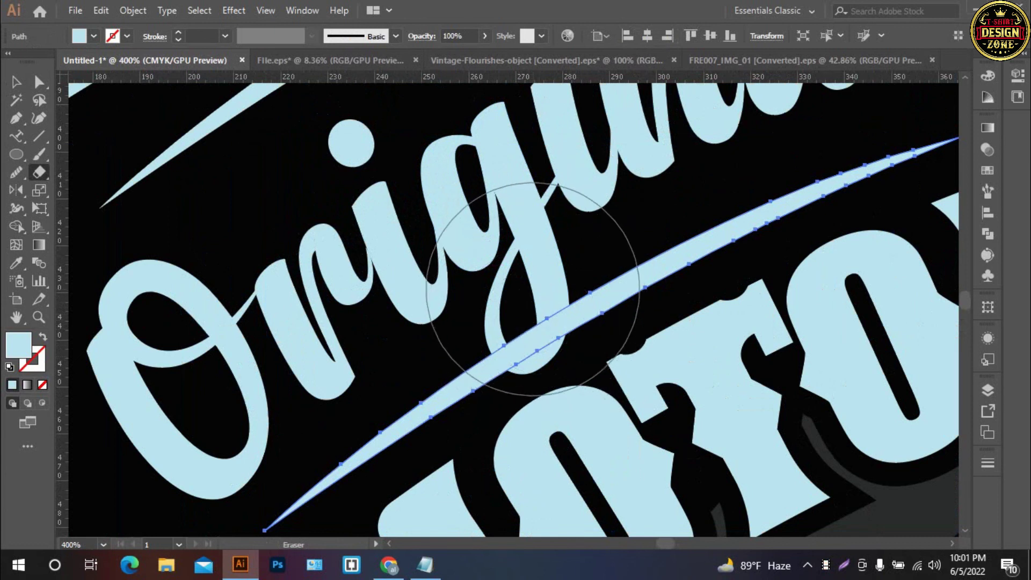
{"action": "key", "text": "bracketleft"}
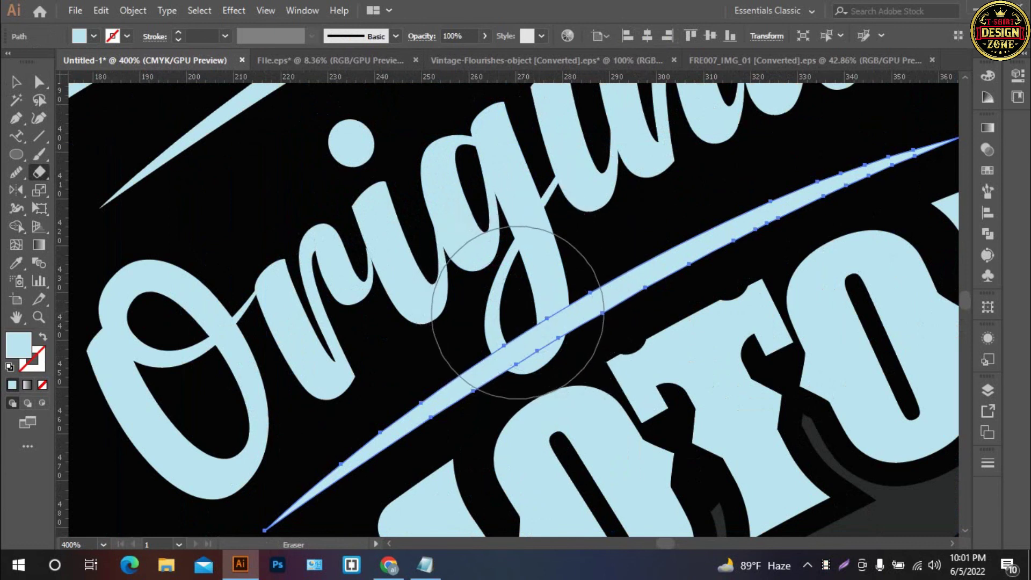
{"action": "left_click", "coordinate": [523, 317]}
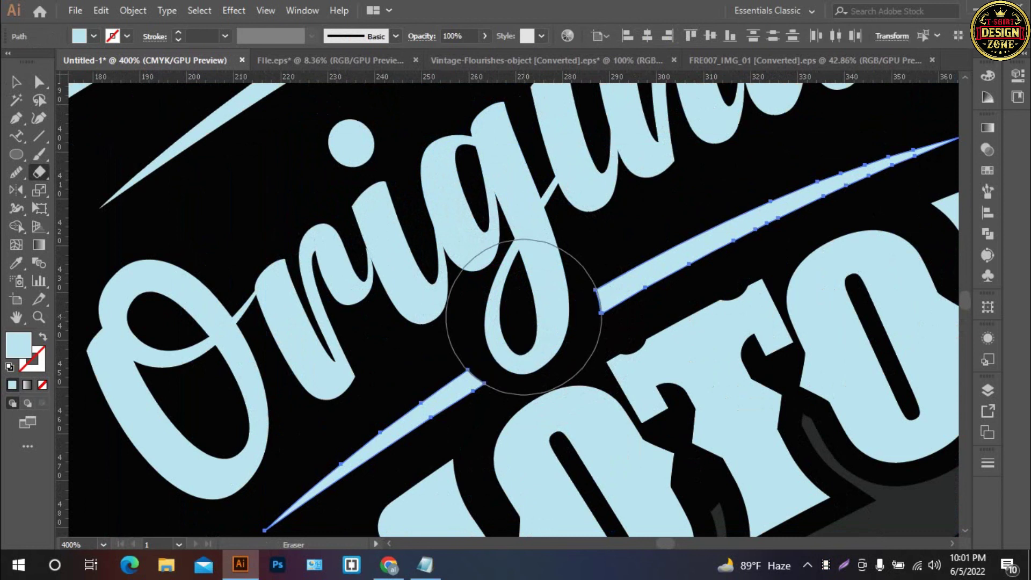
{"action": "key", "text": "v"}
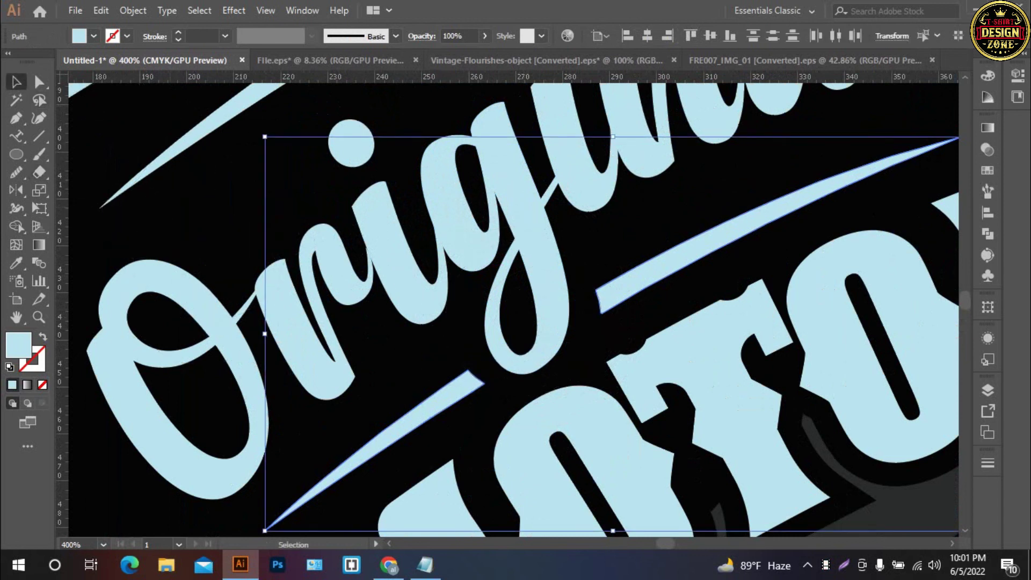
{"action": "key", "text": "ctrl+shift+a"}
{"action": "key", "text": "ctrl+0"}
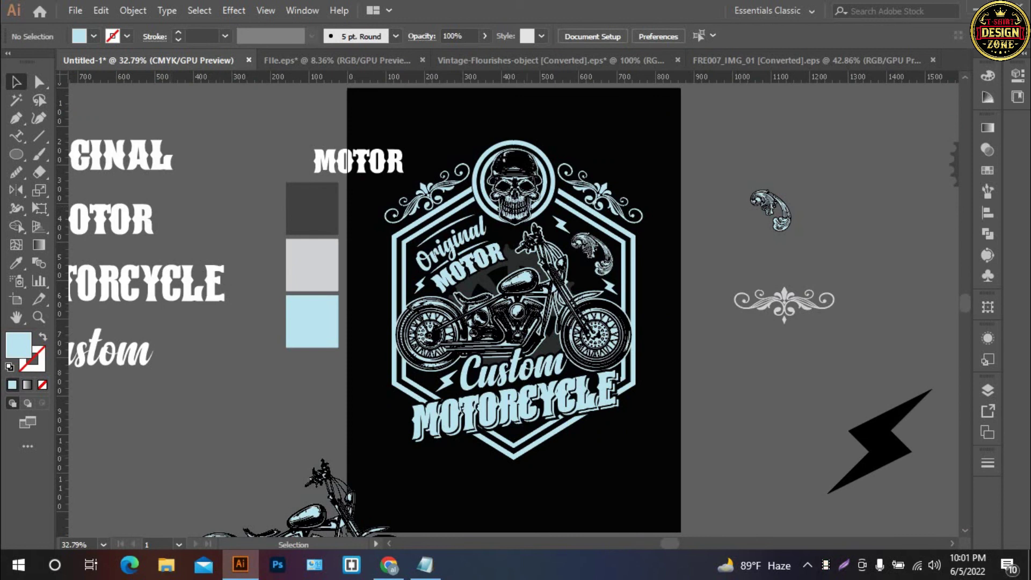
- Zoom out and bring the ornament beside the artboard into view
{"action": "left_click", "coordinate": [547, 311], "text": "ctrl"}
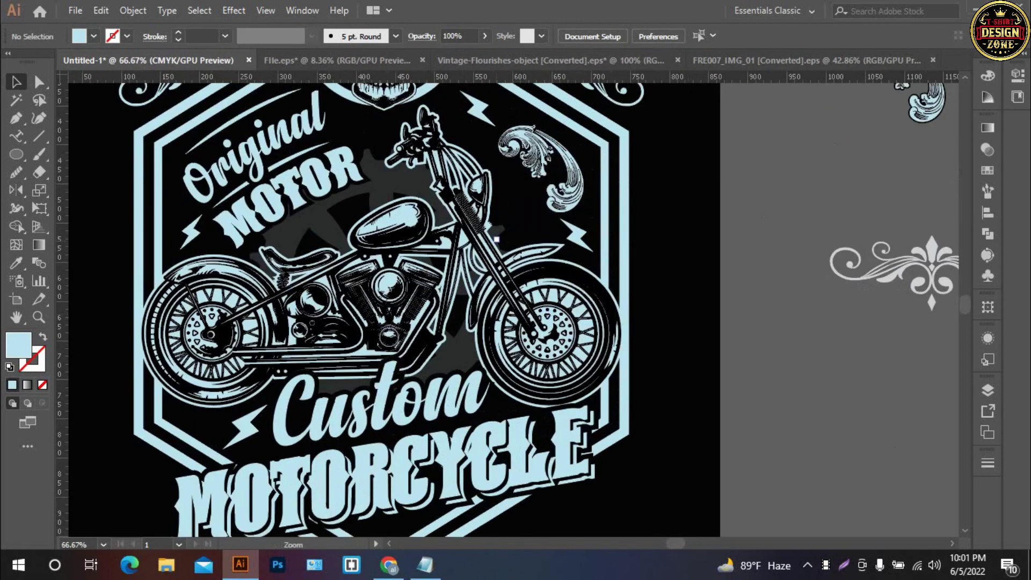
{"action": "left_click", "coordinate": [497, 239], "text": "ctrl"}
{"action": "left_click_drag", "start_coordinate": [483, 269], "coordinate": [497, 318]}
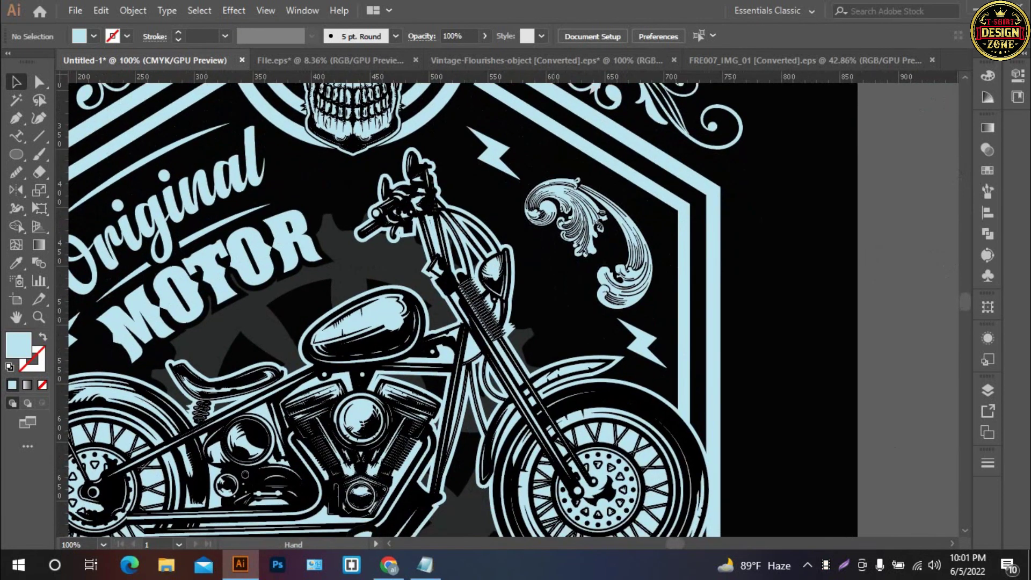
{"action": "left_click", "coordinate": [649, 344], "text": "ctrl"}
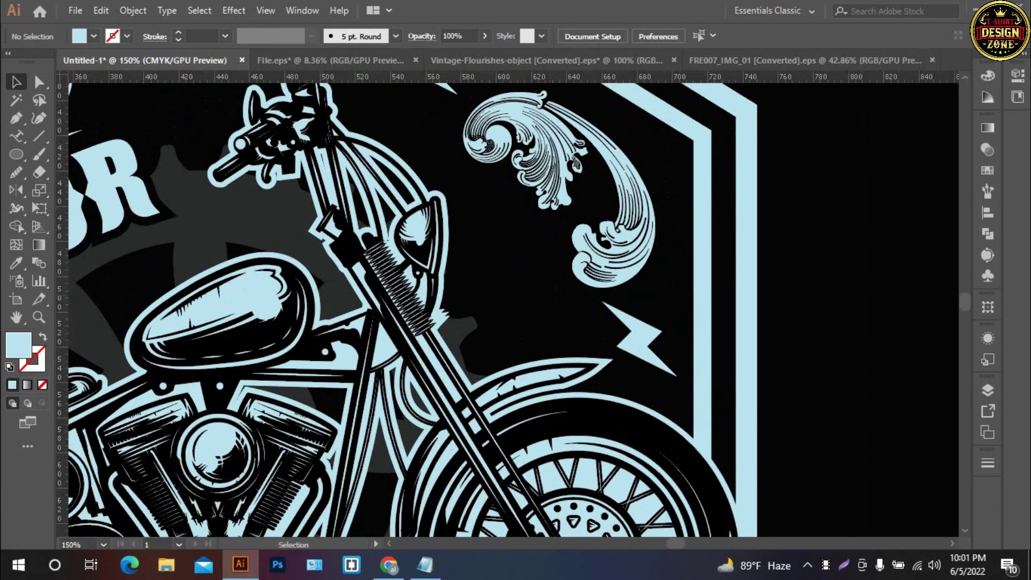
{"action": "key", "text": "ctrl+alt+0"}
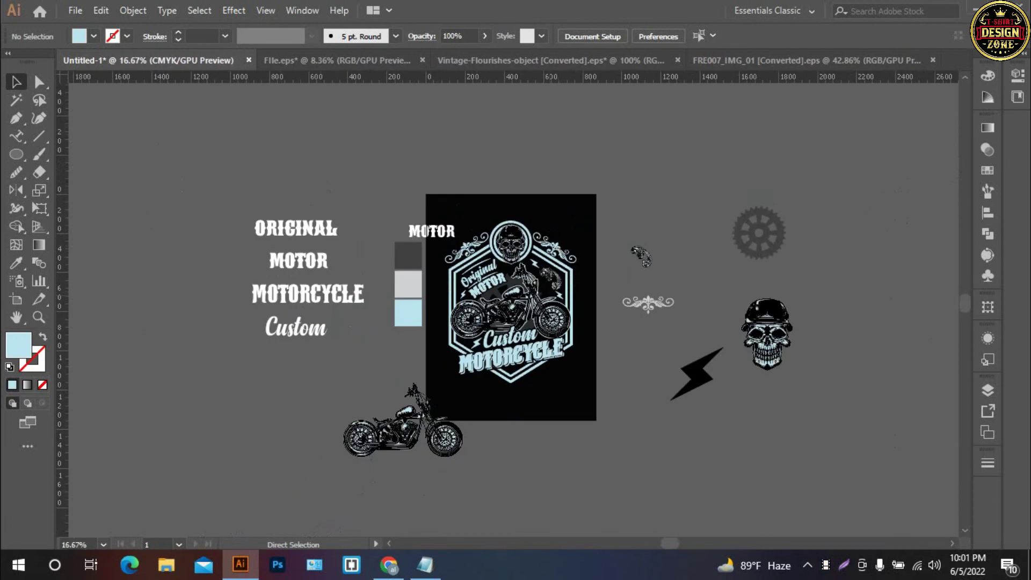
{"action": "key", "text": "ctrl+equal"}
{"action": "key", "text": "ctrl+equal"}
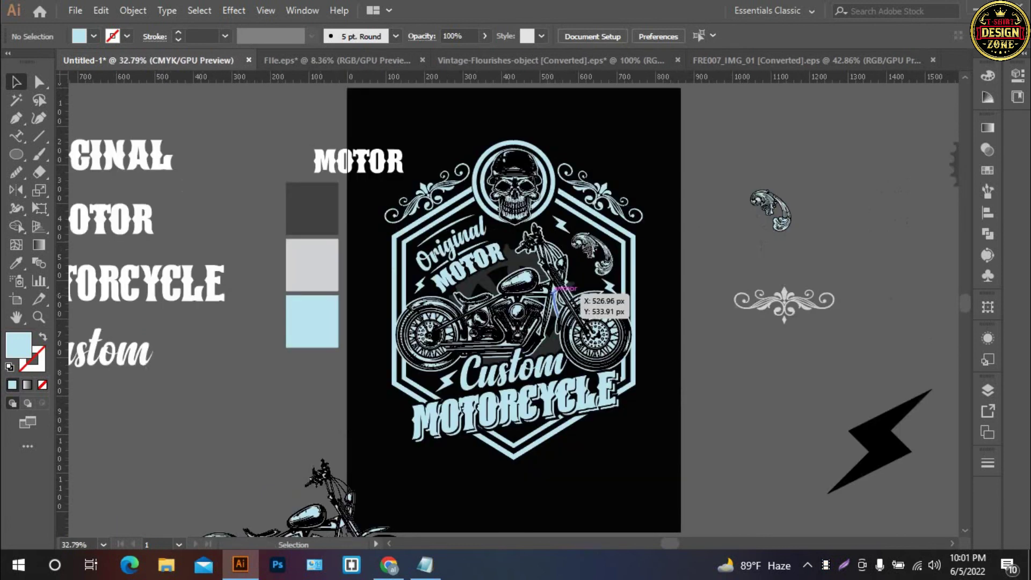
{"action": "key", "text": "ctrl+equal"}
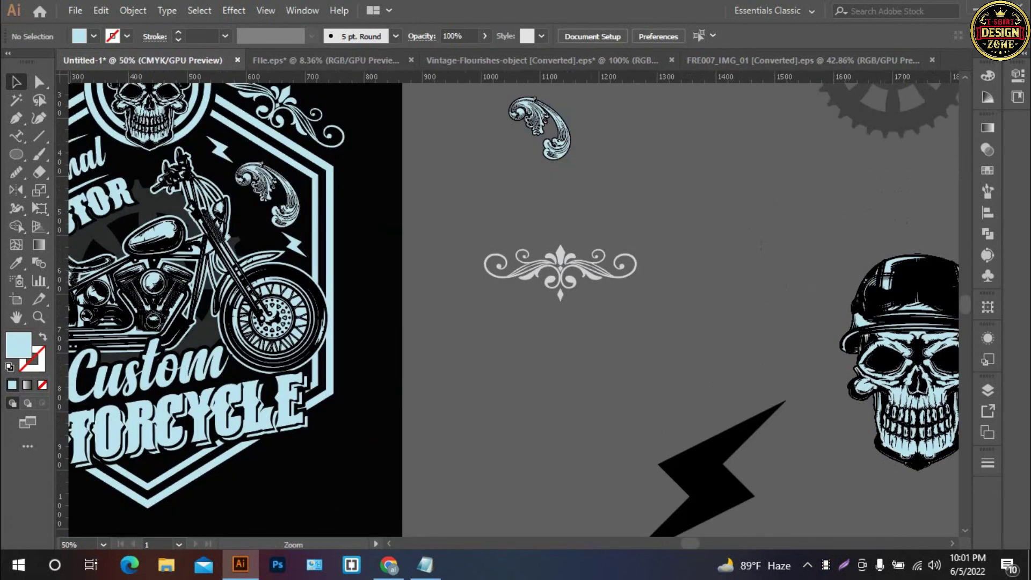
{"action": "key", "text": "ctrl+equal"}
{"action": "left_click_drag", "start_coordinate": [516, 210], "coordinate": [821, 309]}
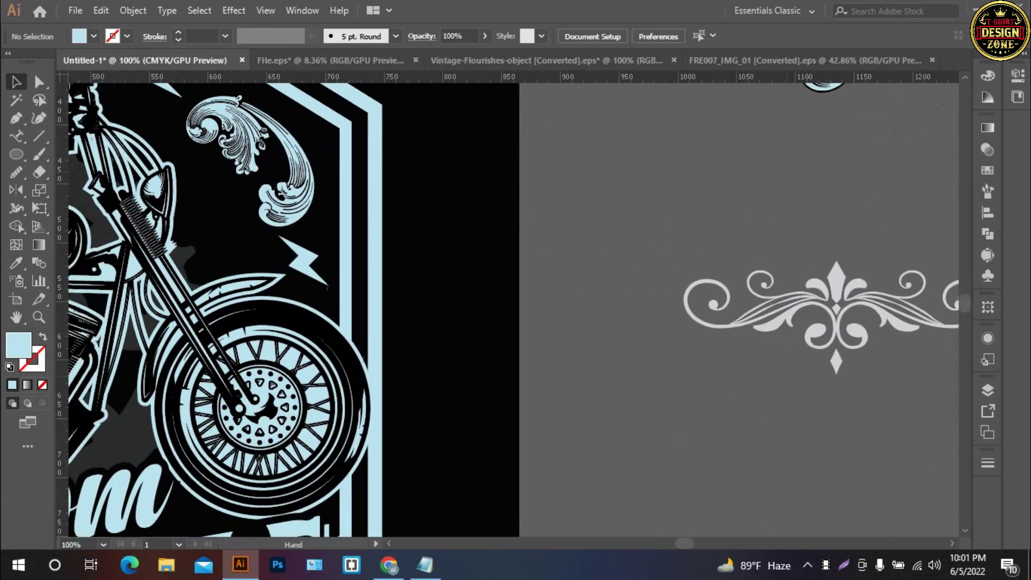
- Paste a copy of the ornament's fleur-de-lis top onto the badge
{"action": "left_click", "coordinate": [836, 285]}
{"action": "double_click", "coordinate": [836, 285]}
{"action": "left_click", "coordinate": [836, 282]}
{"action": "left_click_drag", "start_coordinate": [836, 282], "coordinate": [596, 258]}
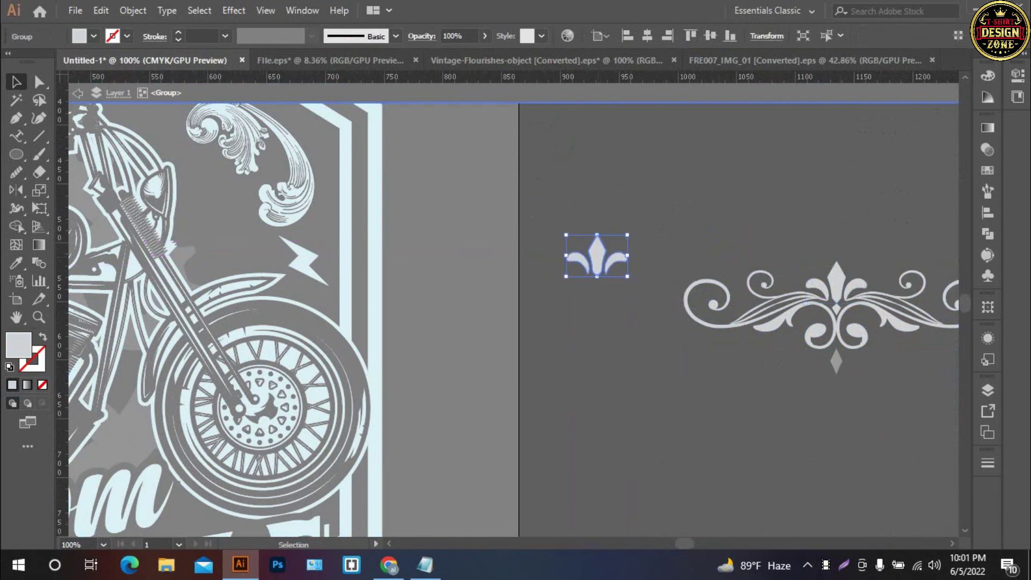
{"action": "key", "text": "ctrl+z"}
{"action": "key", "text": "Escape"}
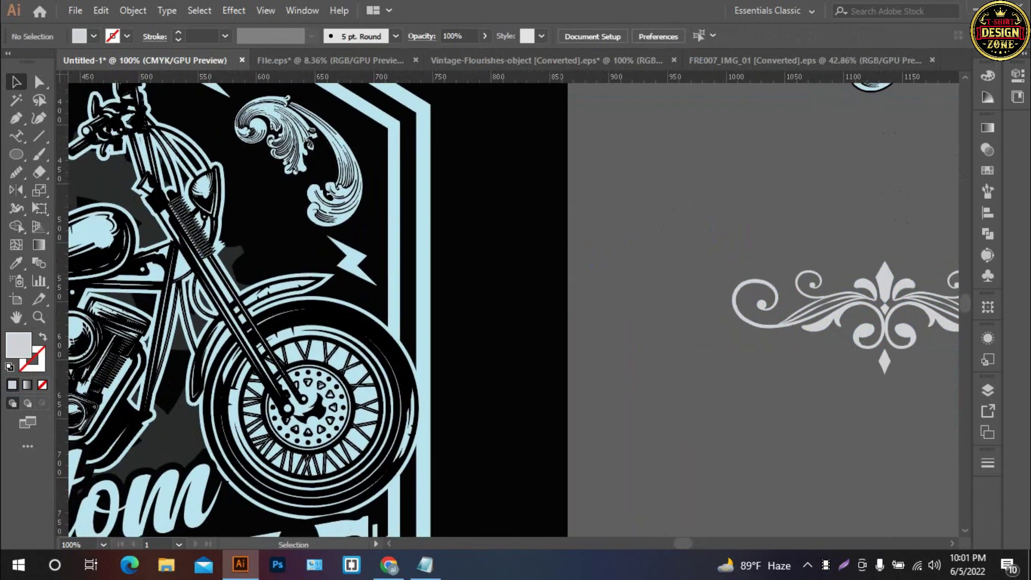
{"action": "key", "text": "ctrl+v"}
{"action": "left_click_drag", "start_coordinate": [514, 309], "coordinate": [281, 226]}
- Colour the fleur-de-lis with the badge's light blue and nudge it beside the handlebars
{"action": "key", "text": "i"}
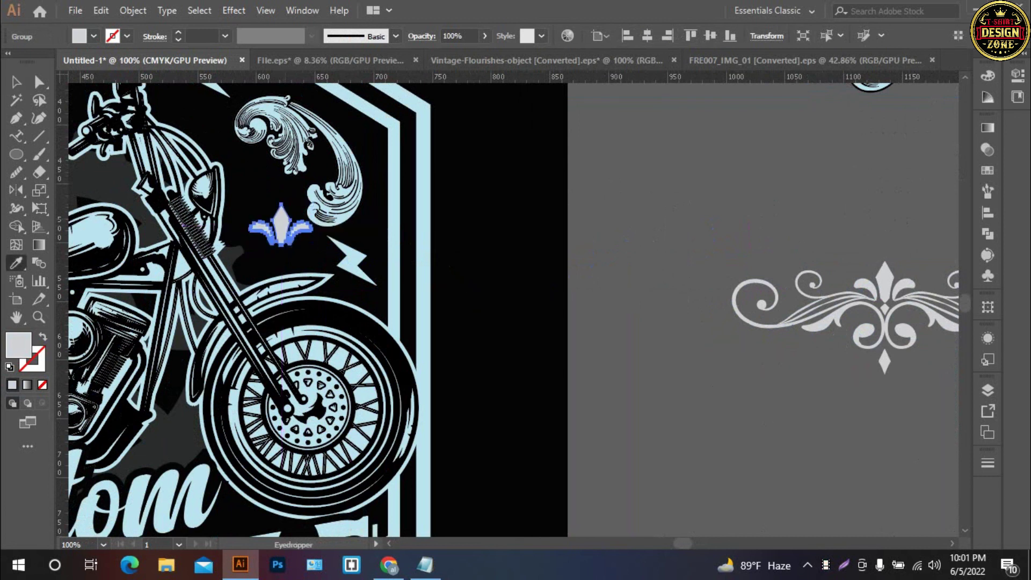
{"action": "left_click", "coordinate": [214, 254]}
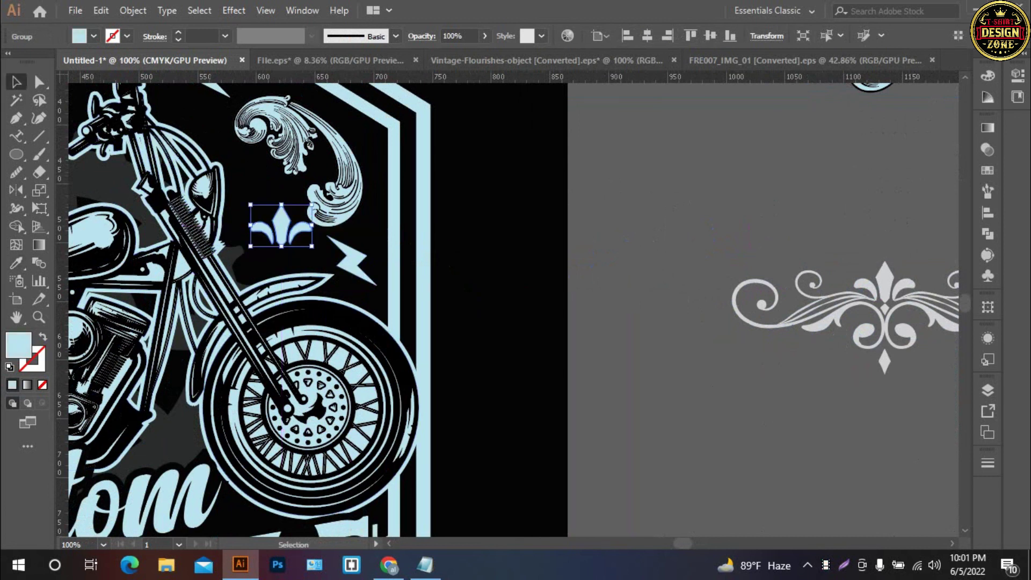
{"action": "key", "text": "ctrl+shift+a"}
{"action": "key", "text": "v"}
{"action": "left_click", "coordinate": [366, 282]}
{"action": "left_click_drag", "start_coordinate": [464, 253], "coordinate": [455, 251]}
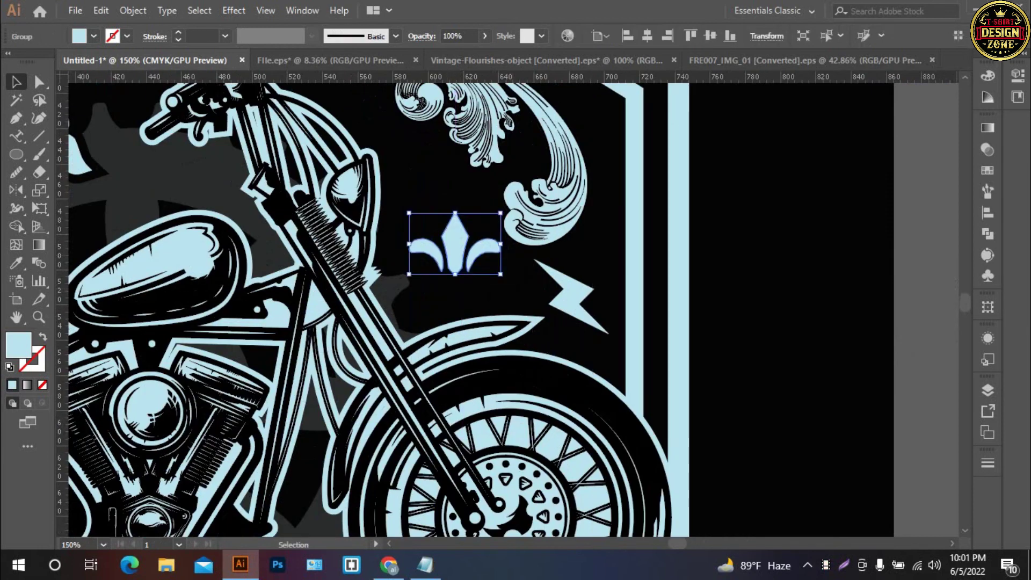
{"action": "key", "text": "ctrl+shift+a"}
{"action": "key", "text": "ctrl+0"}
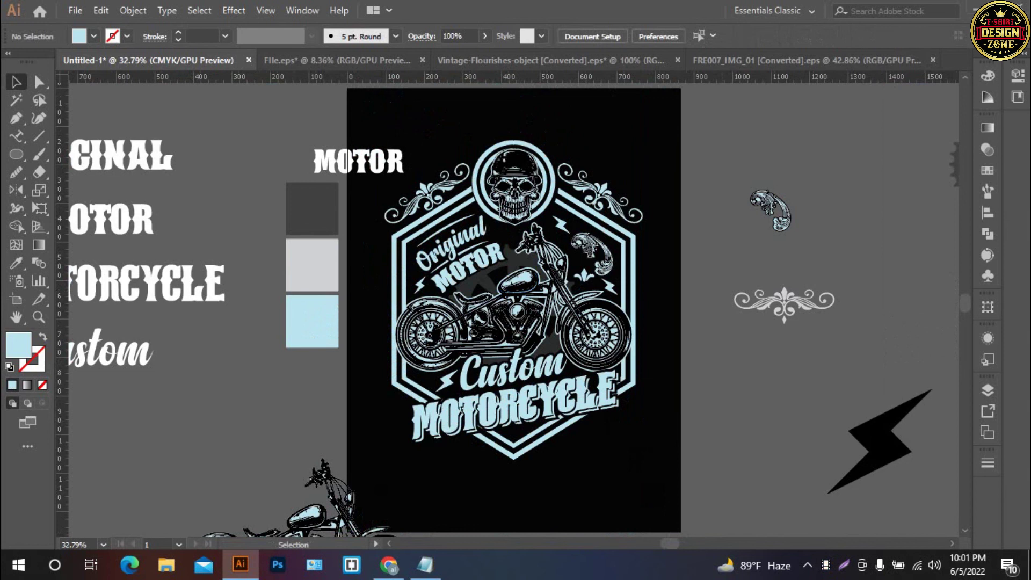
- Delete the loose white MOTOR text and marquee-select the whole badge
{"action": "left_click_drag", "start_coordinate": [359, 161], "coordinate": [292, 133]}
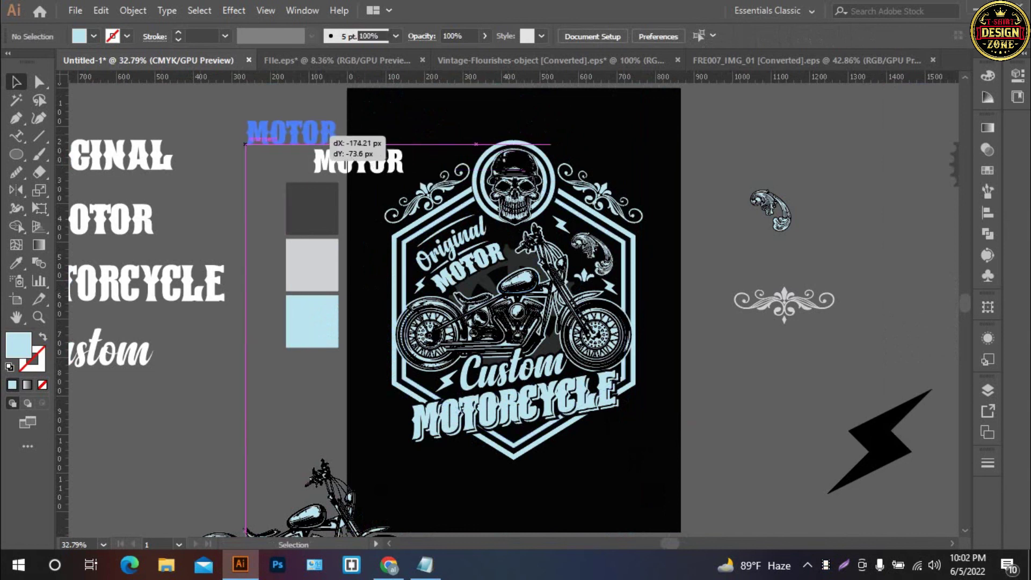
{"action": "key", "text": "Delete"}
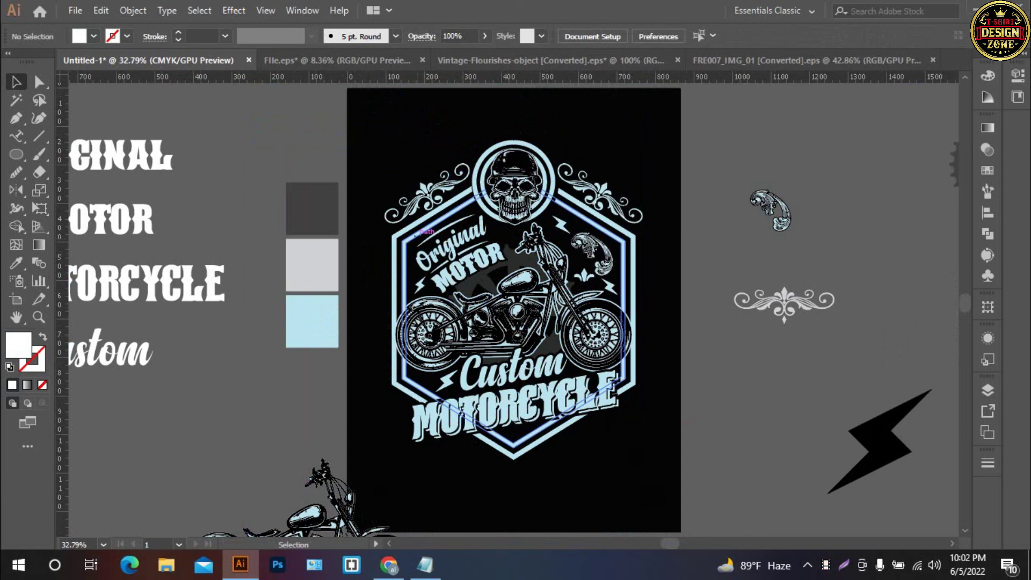
{"action": "left_click_drag", "start_coordinate": [362, 160], "coordinate": [635, 438]}
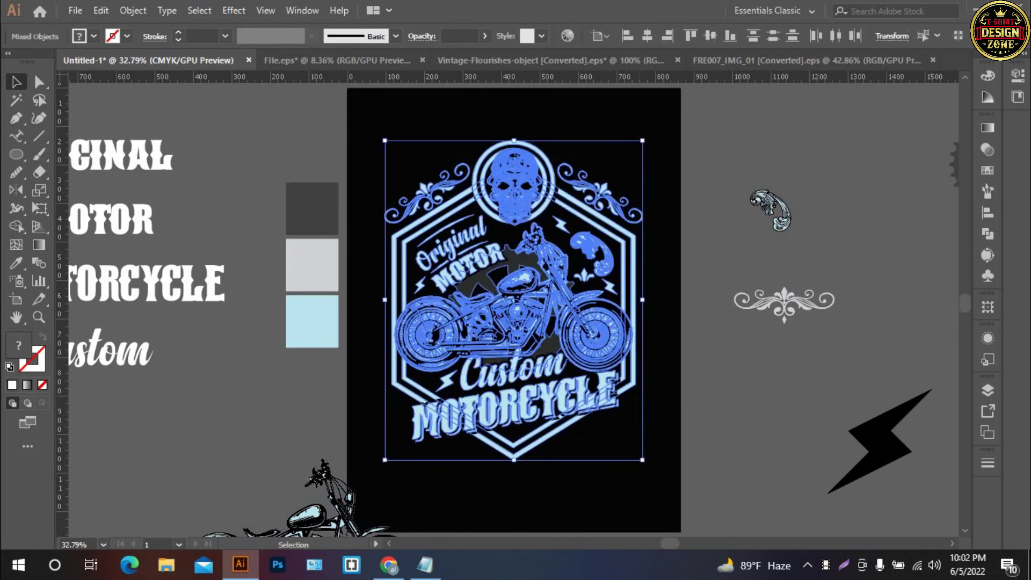